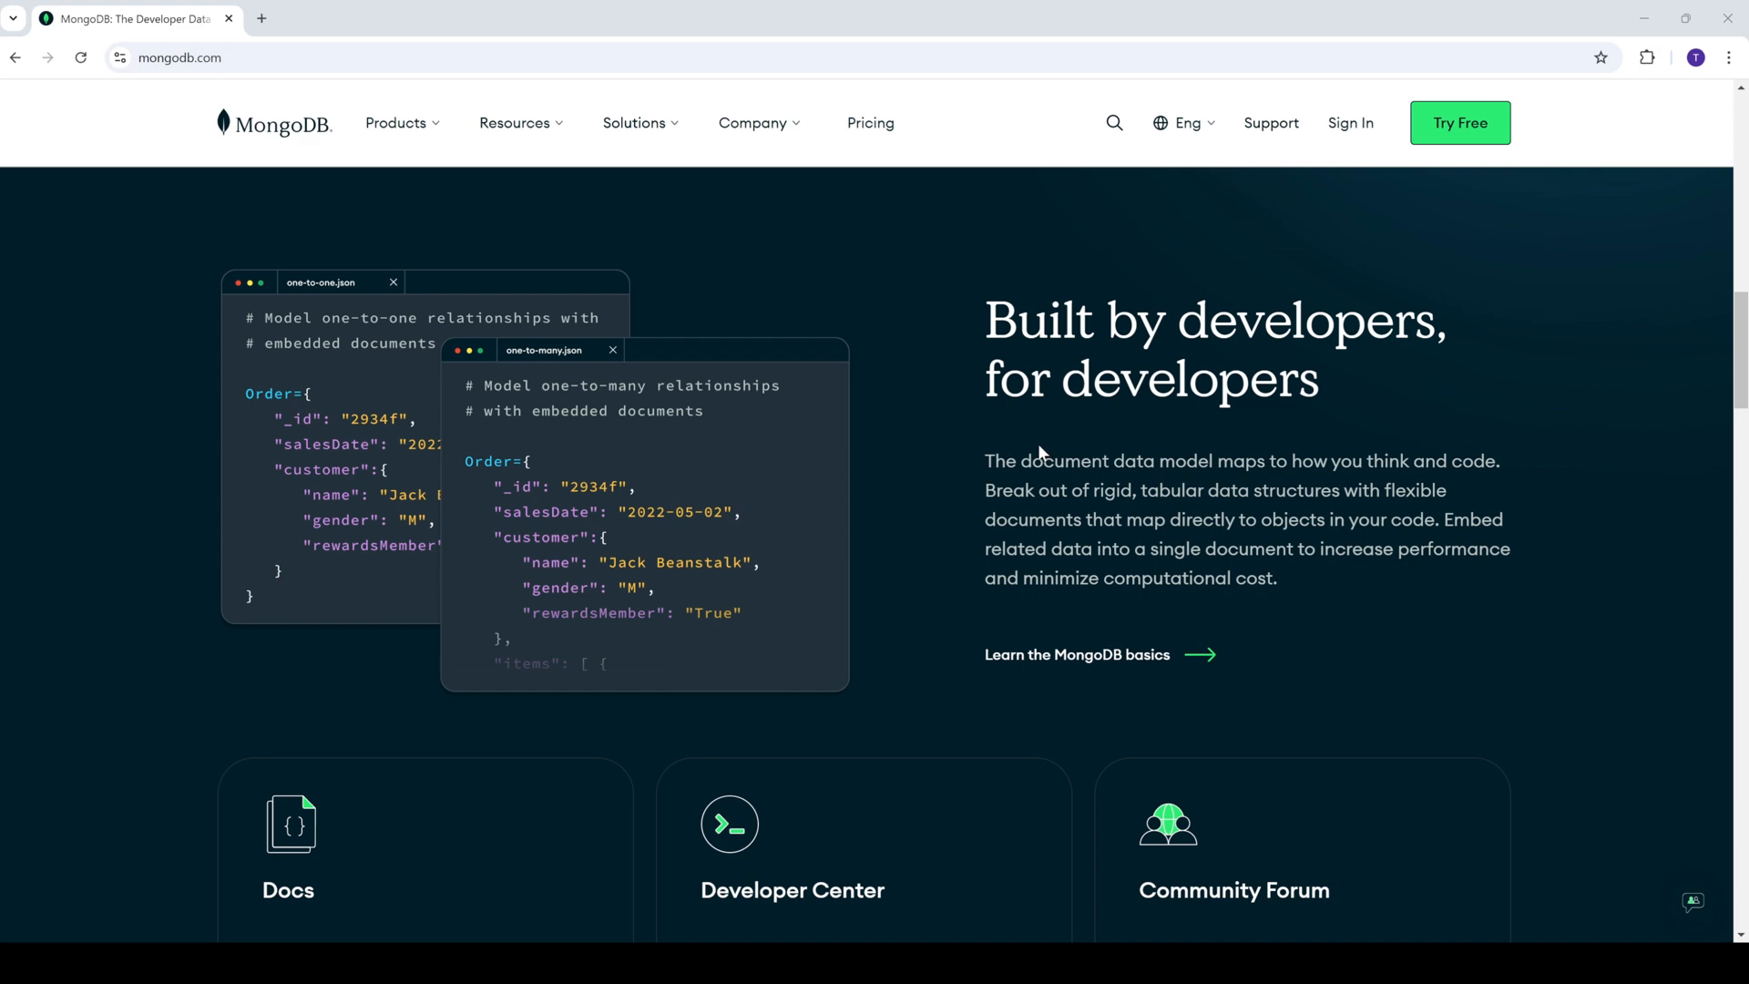
# - Switch from the browser to the crm-angular-app.jobs.json file and examine its first job object and title field
pyautogui.click(1644, 19)
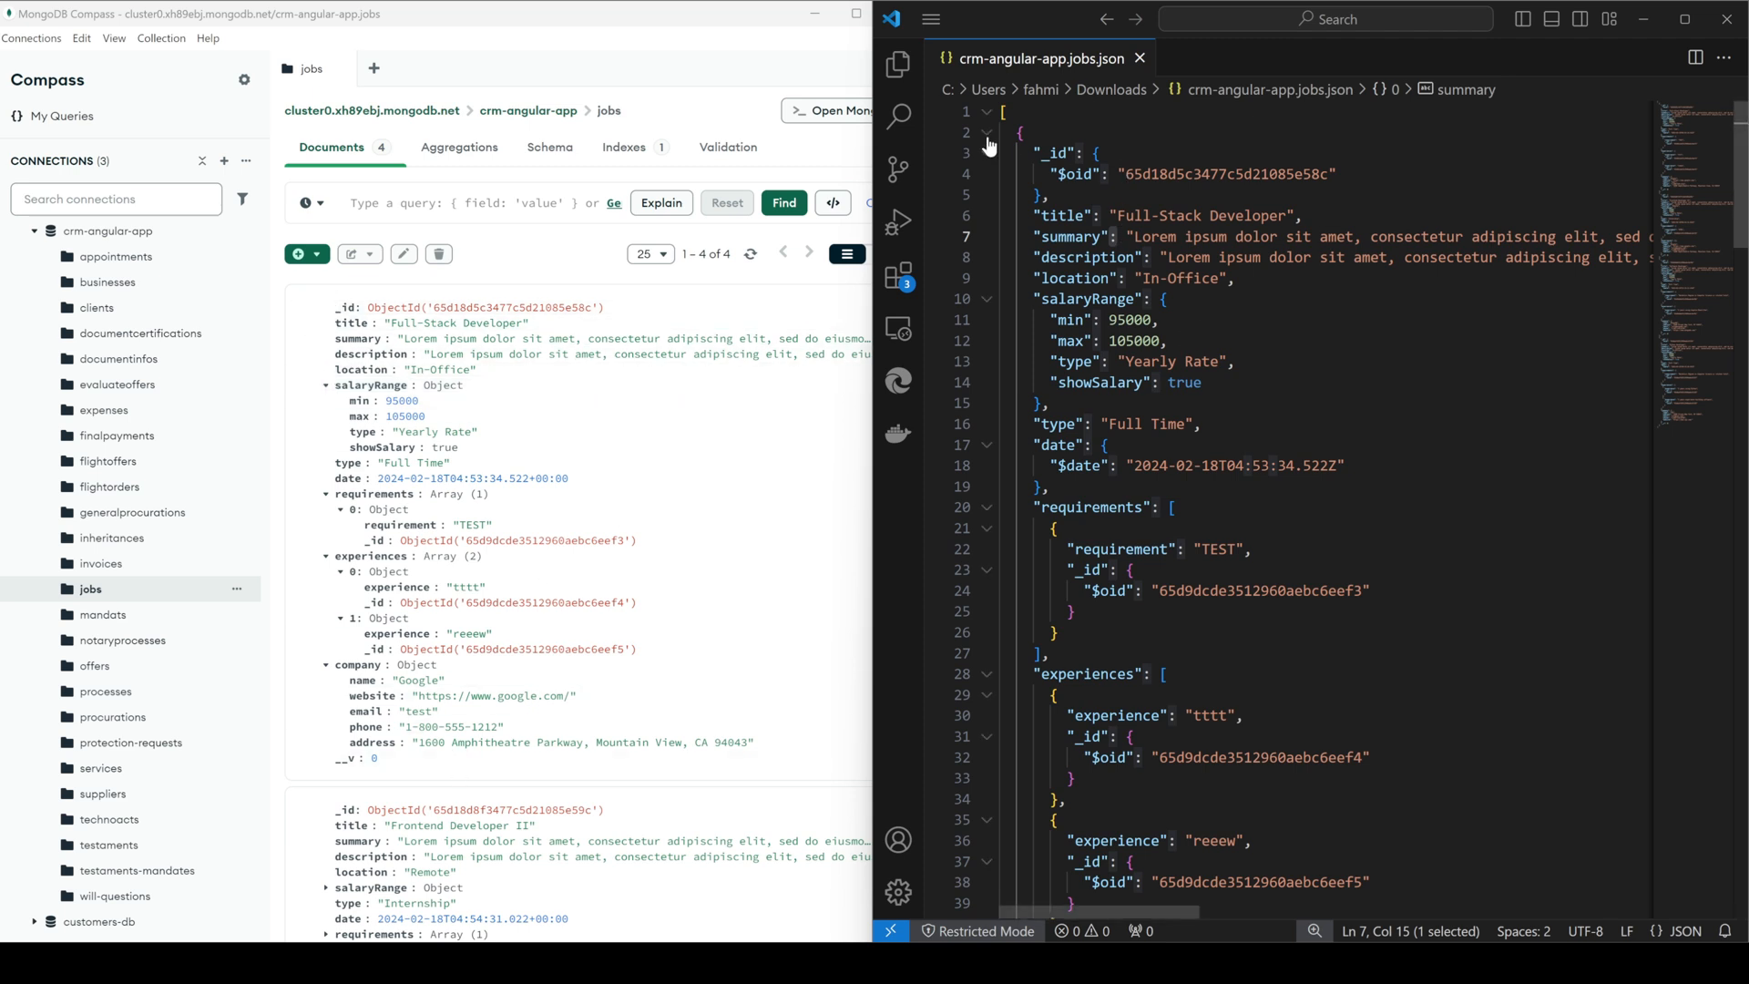
pyautogui.moveTo(1006, 130); pyautogui.dragTo(1075, 777)
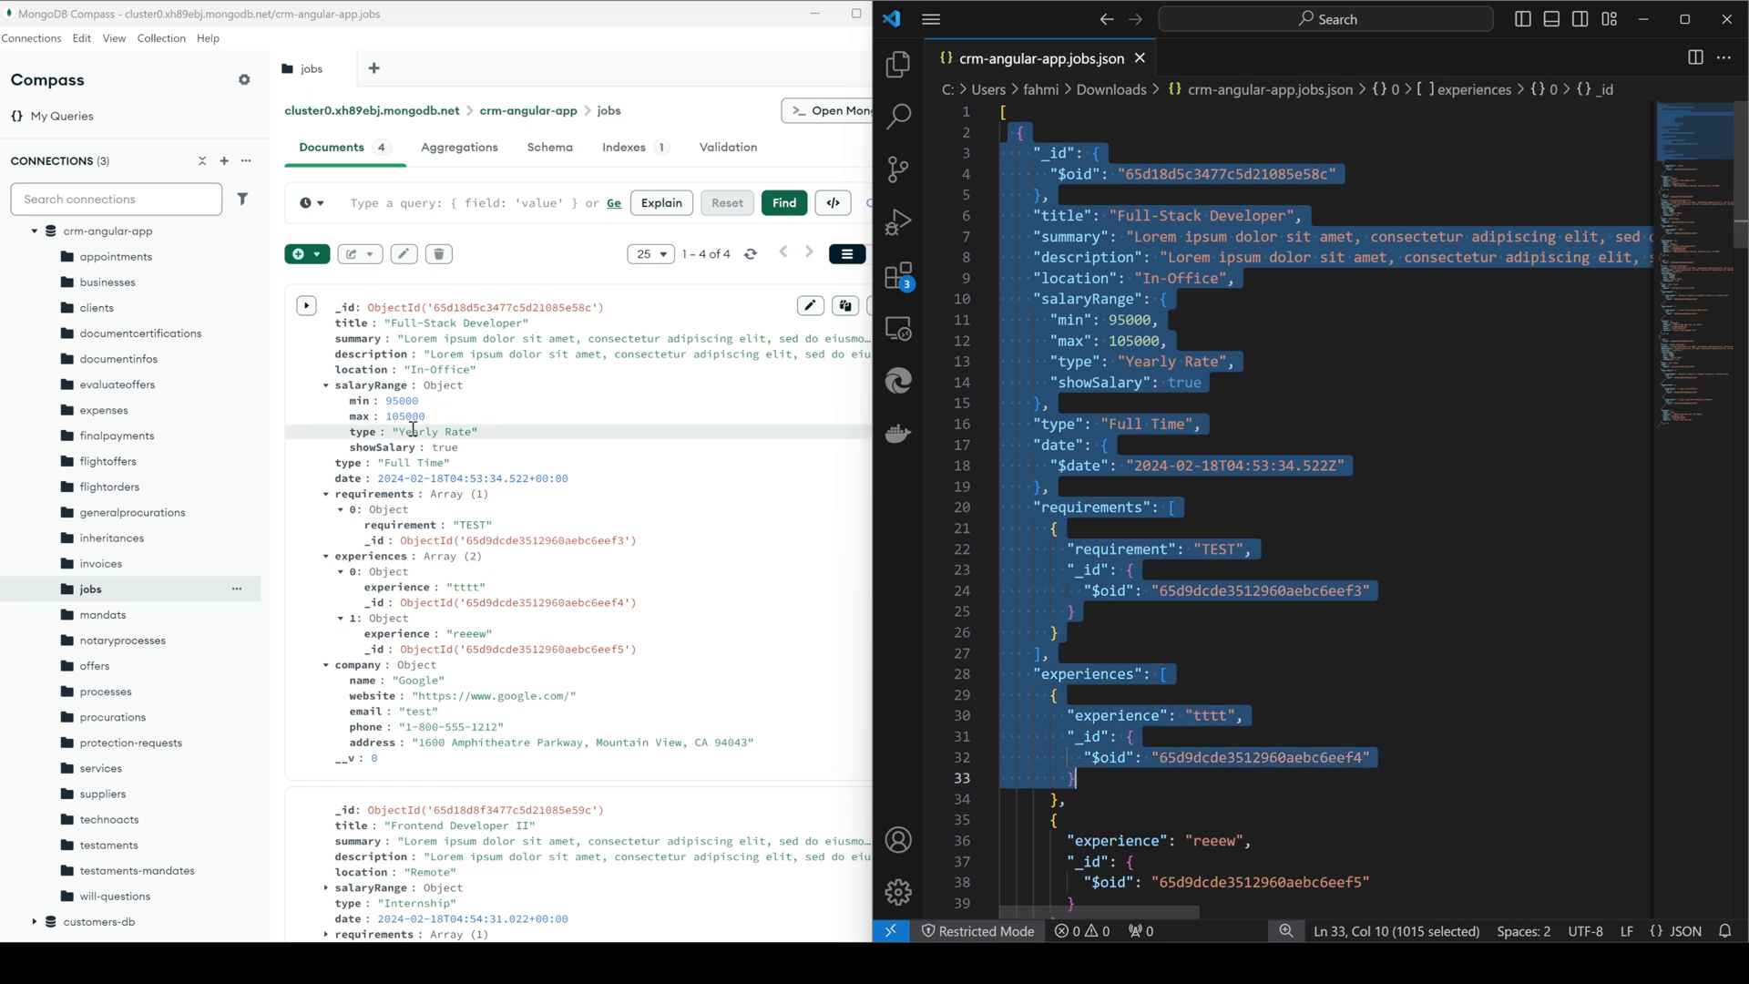
pyautogui.click(1204, 383)
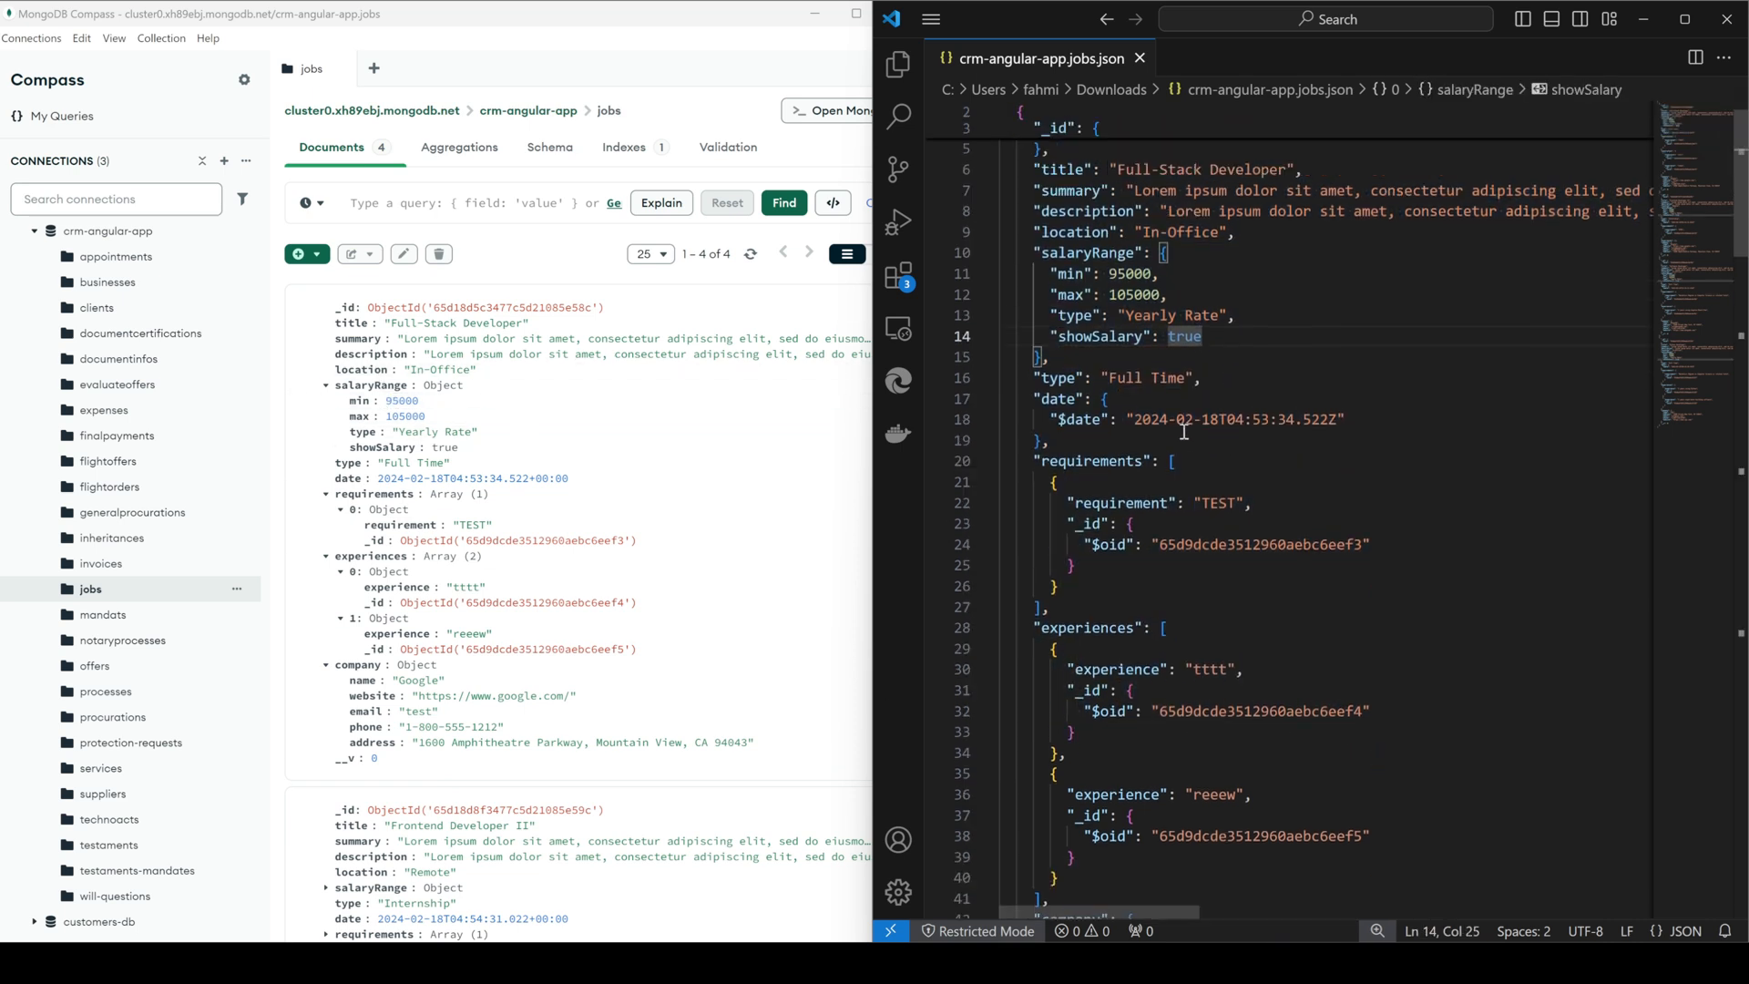
pyautogui.moveTo(1025, 215); pyautogui.dragTo(1304, 215)
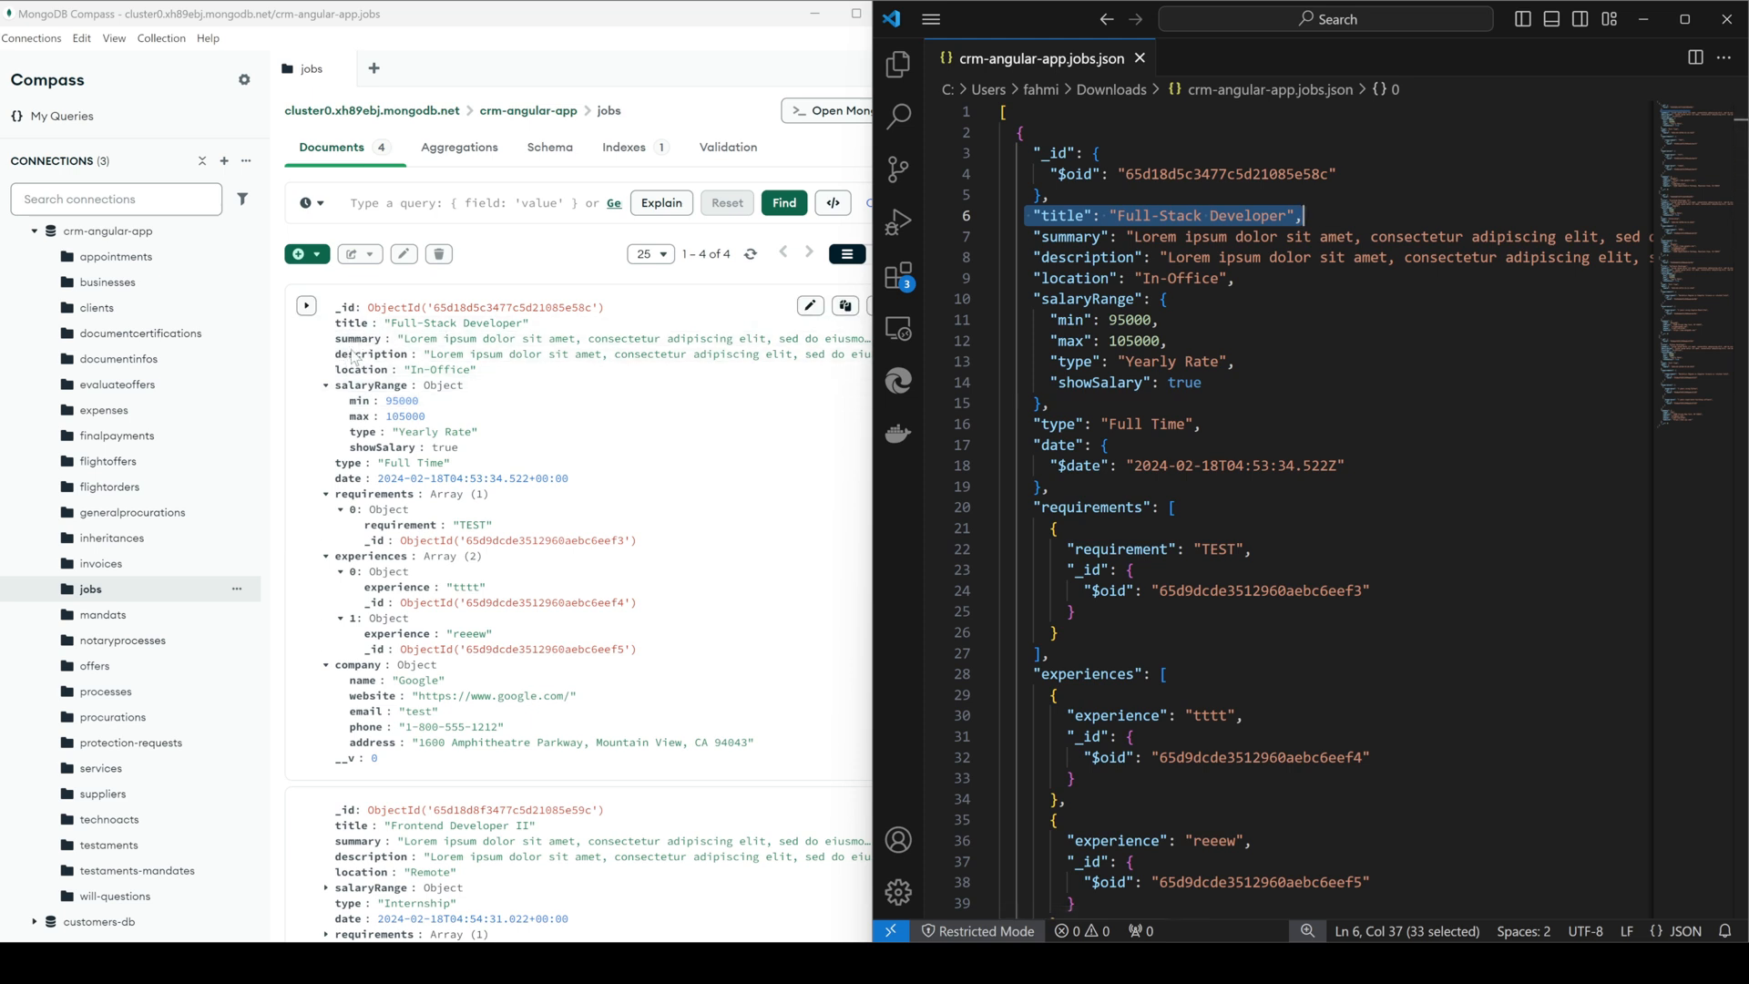
pyautogui.click(441, 339)
pyautogui.doubleClick(446, 323)
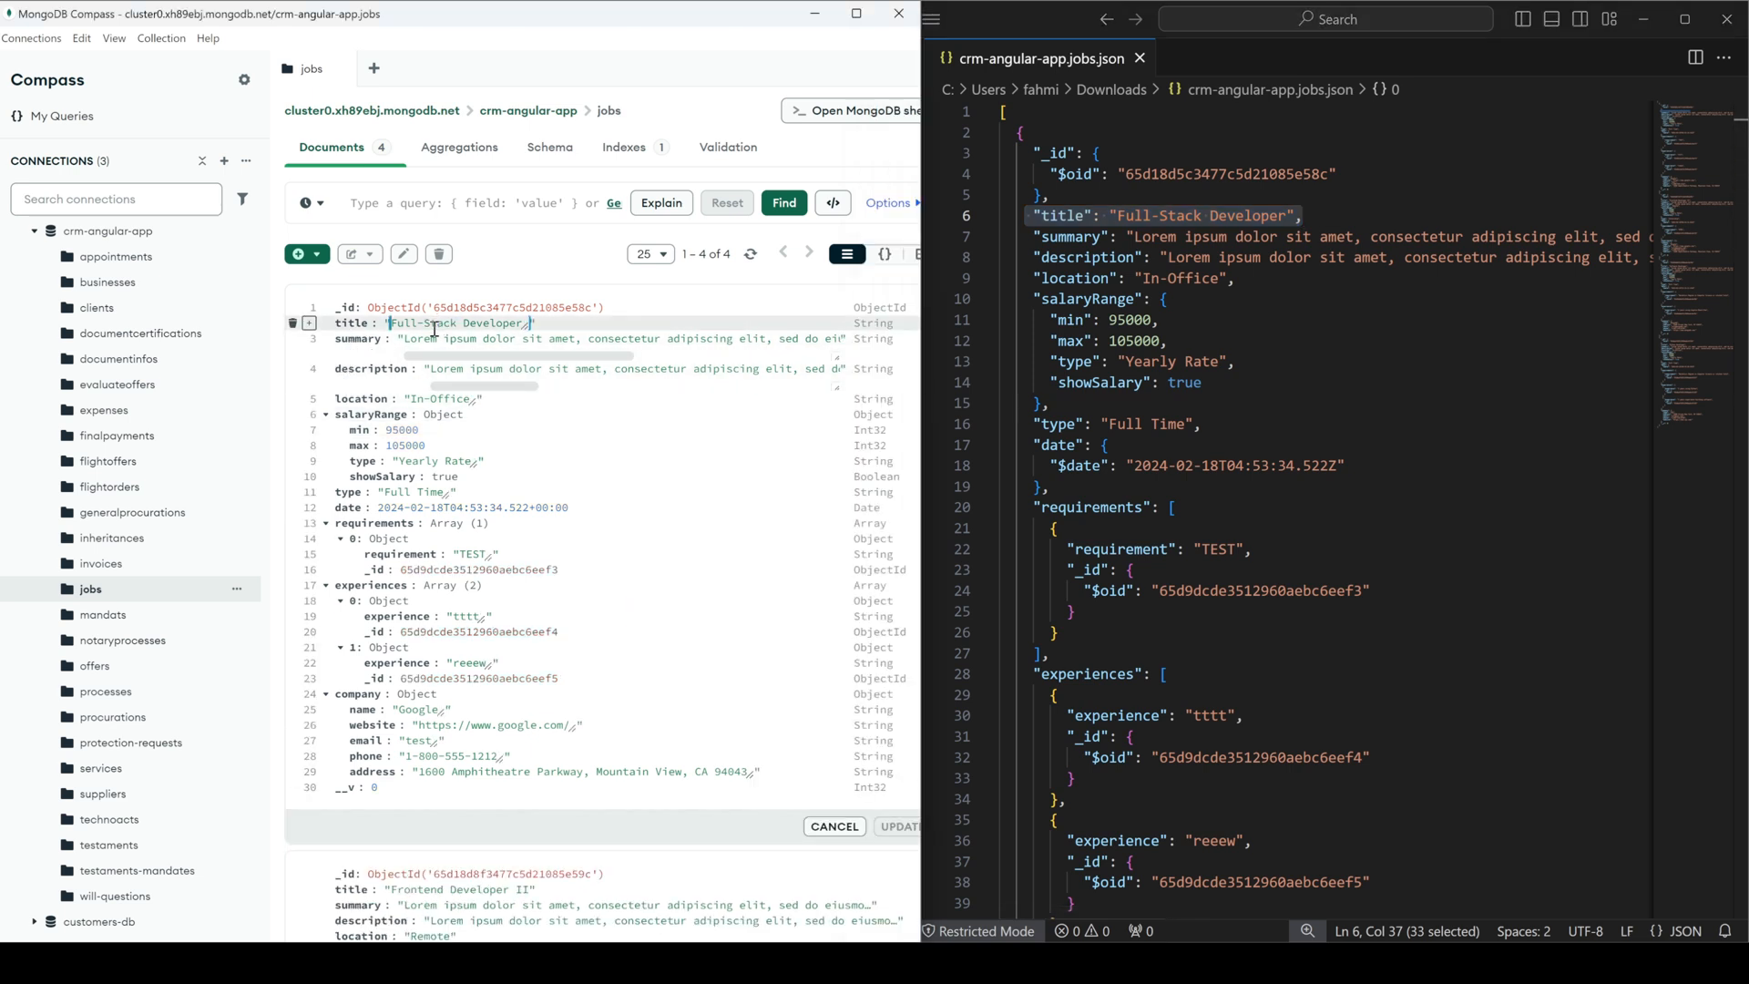
pyautogui.click(834, 827)
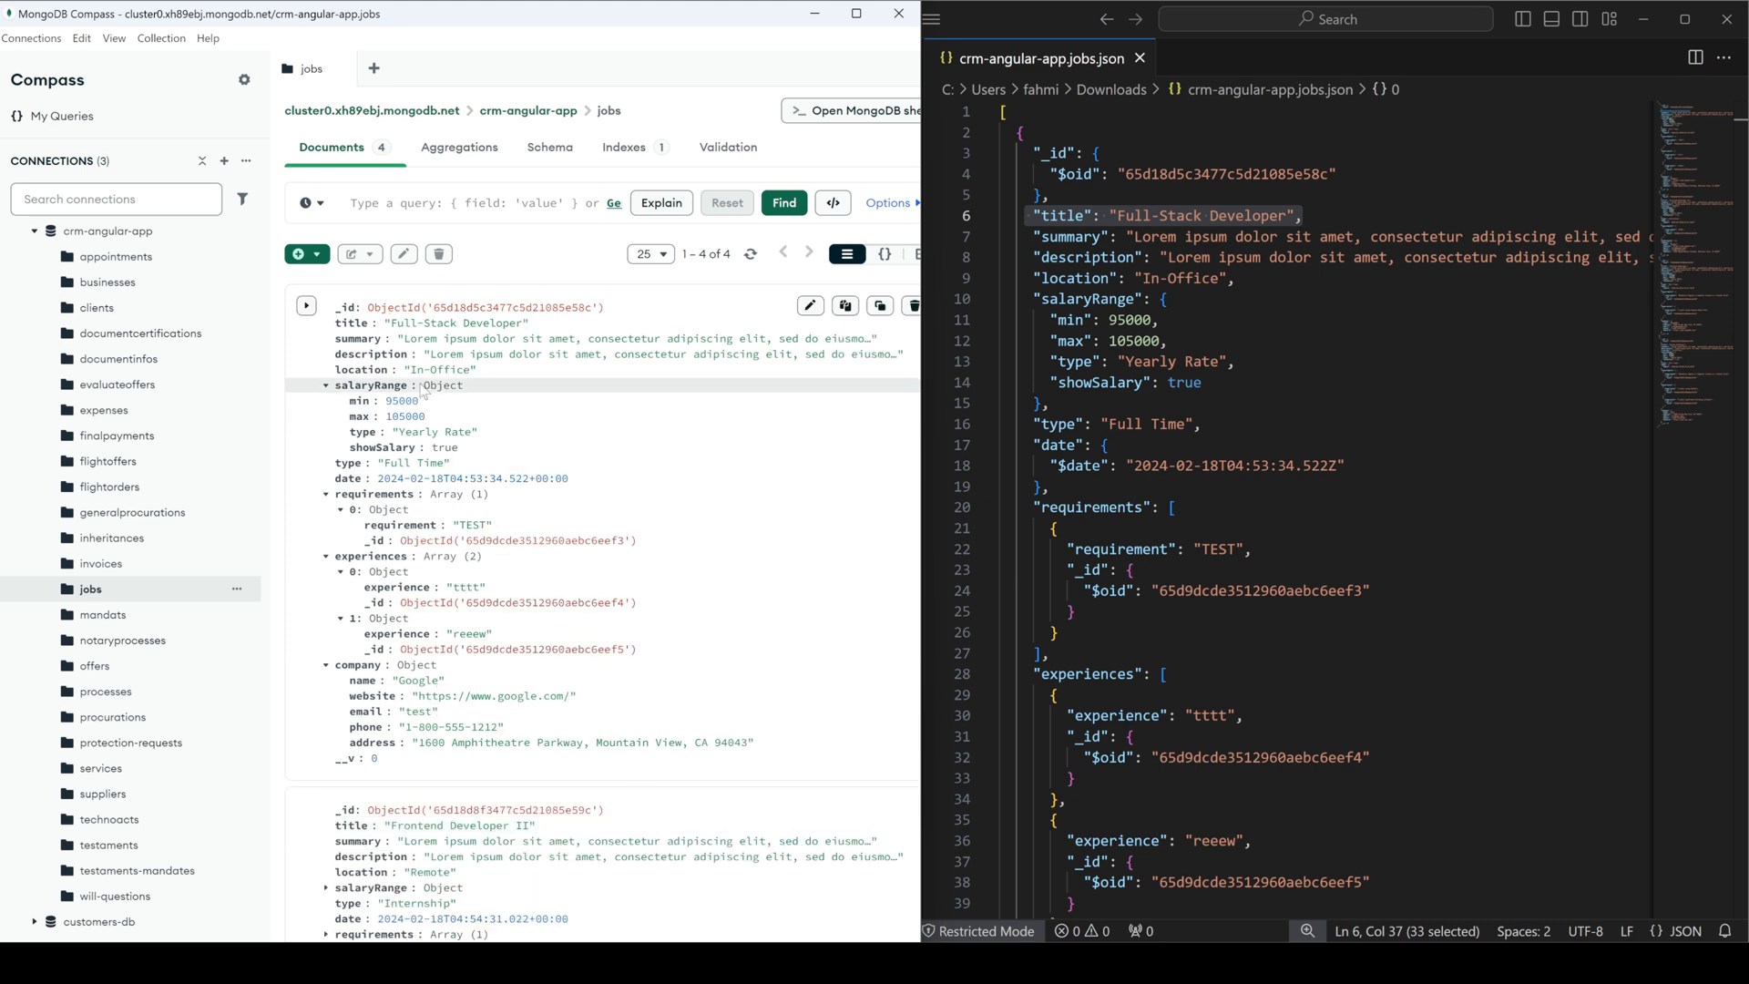
# - Look through the documents of the jobs collection in MongoDB Compass and compare their fields
pyautogui.scroll(-2, 389, 618)
pyautogui.scroll(2, 390, 618)
pyautogui.scroll(-5, 364, 628)
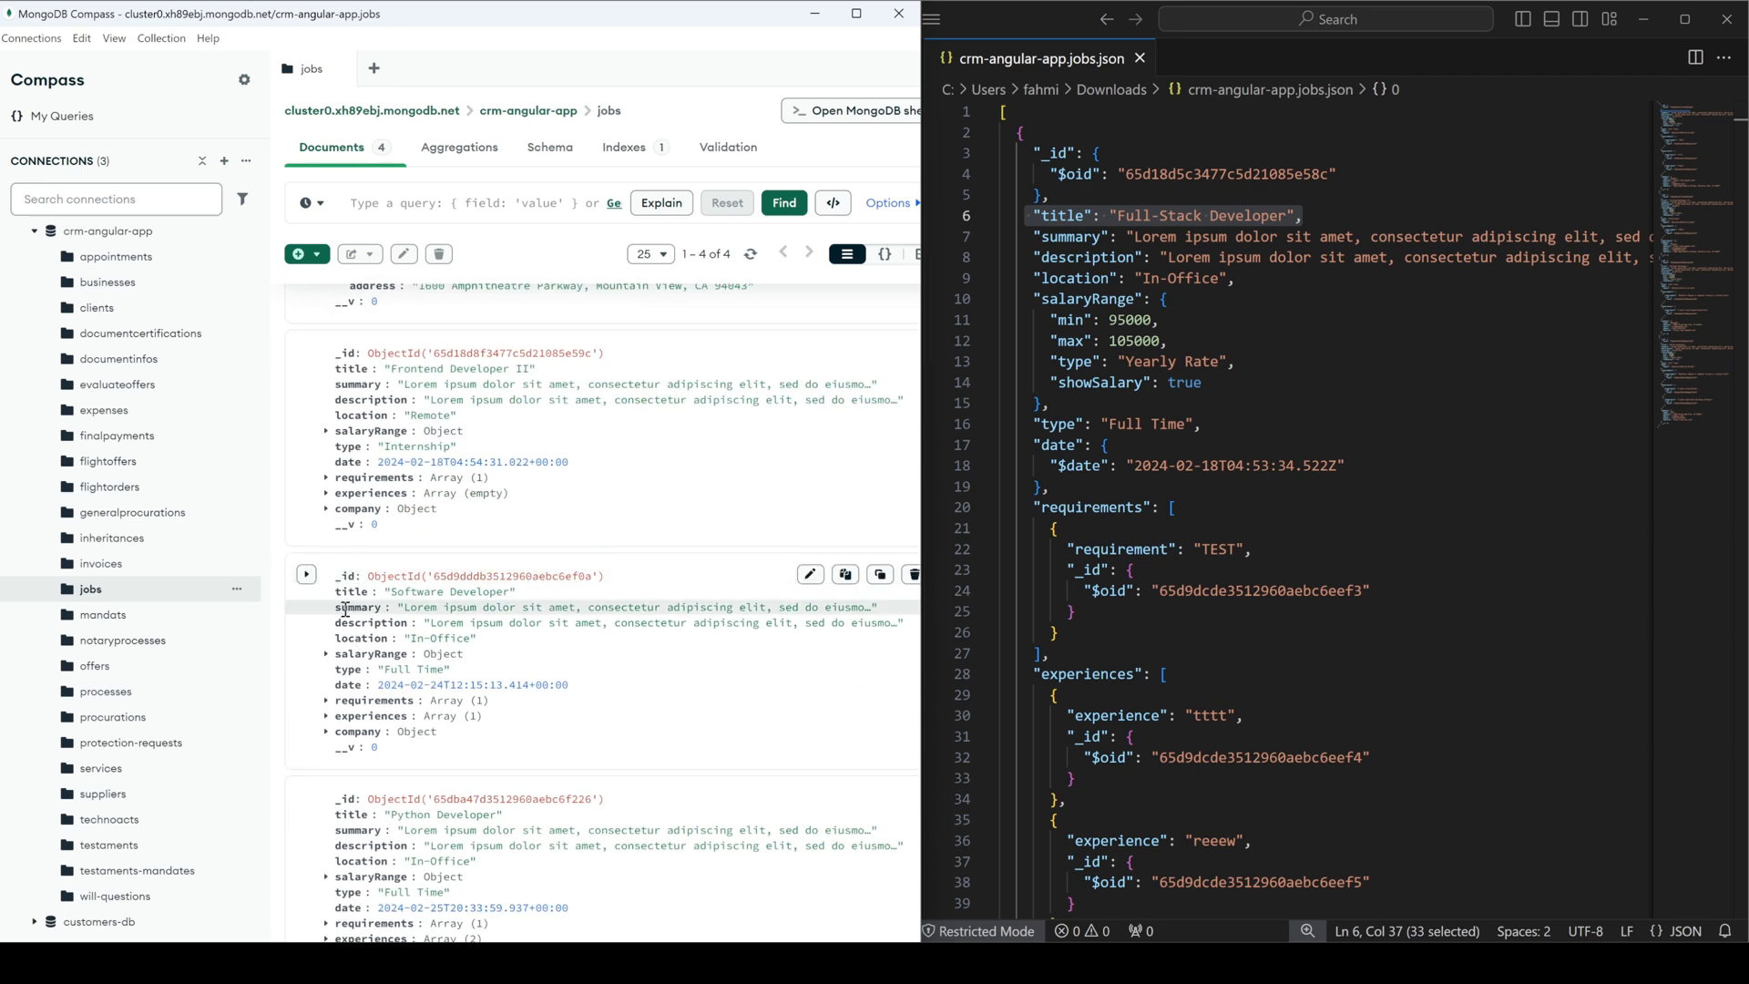
pyautogui.scroll(-1, 345, 609)
pyautogui.scroll(3, 509, 756)
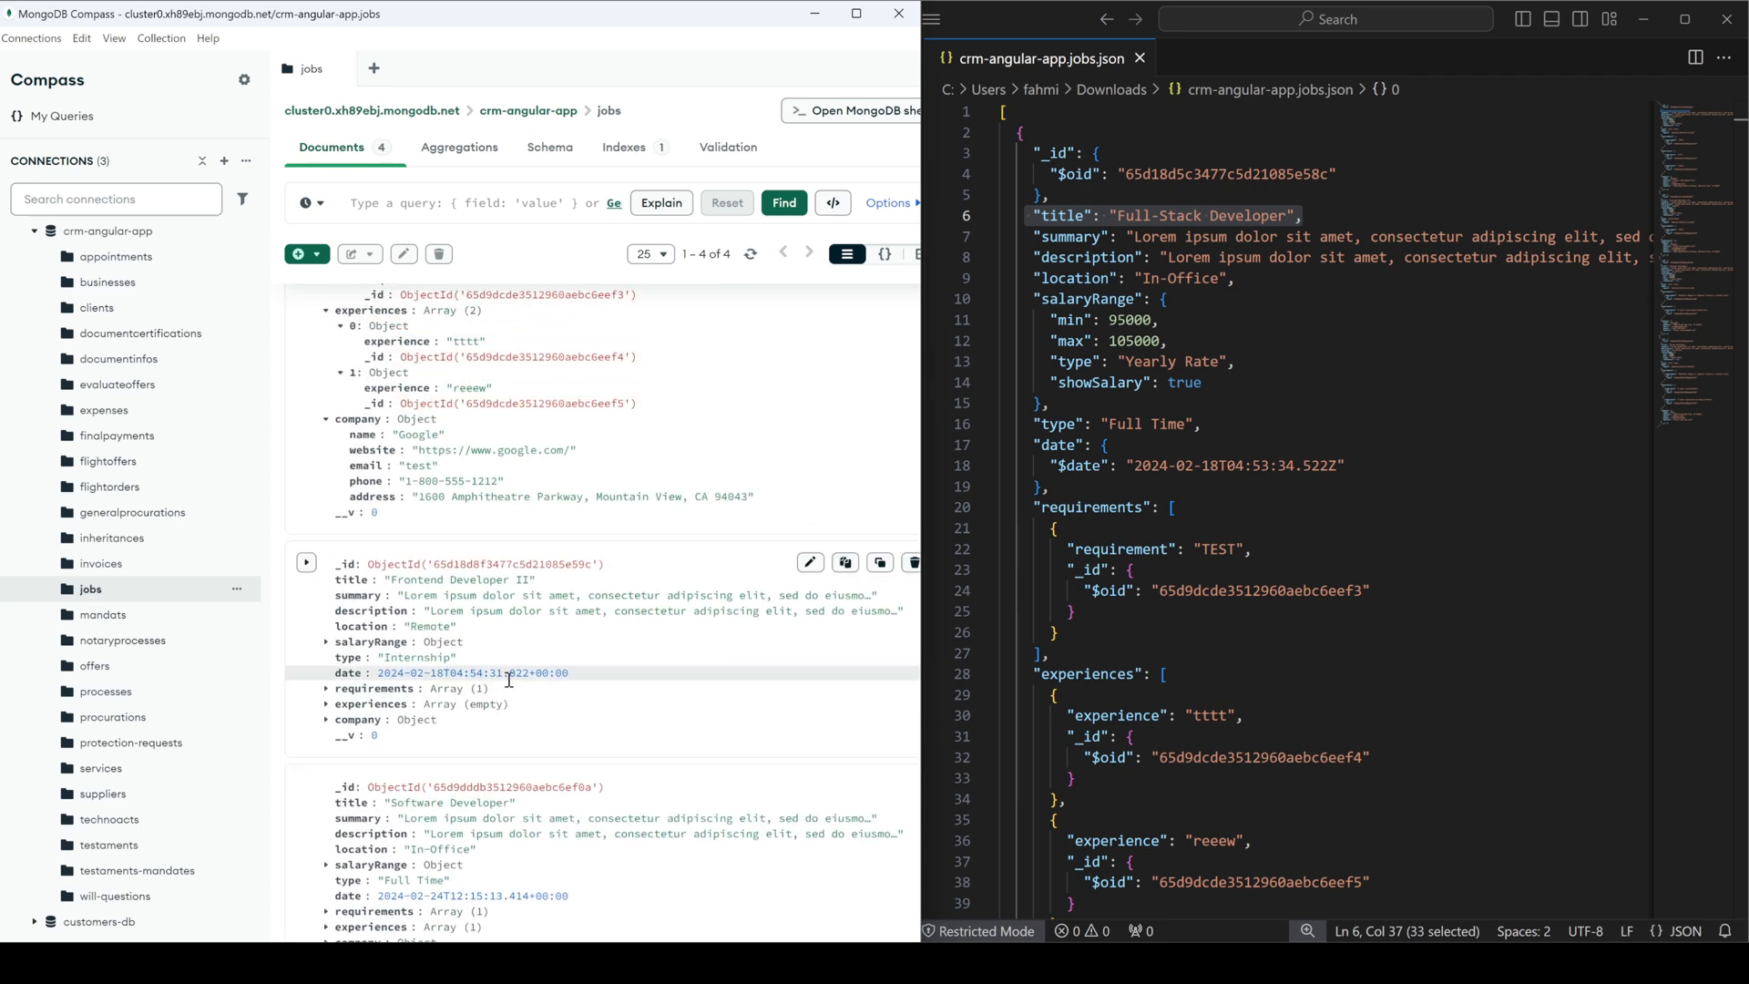
pyautogui.scroll(3, 508, 678)
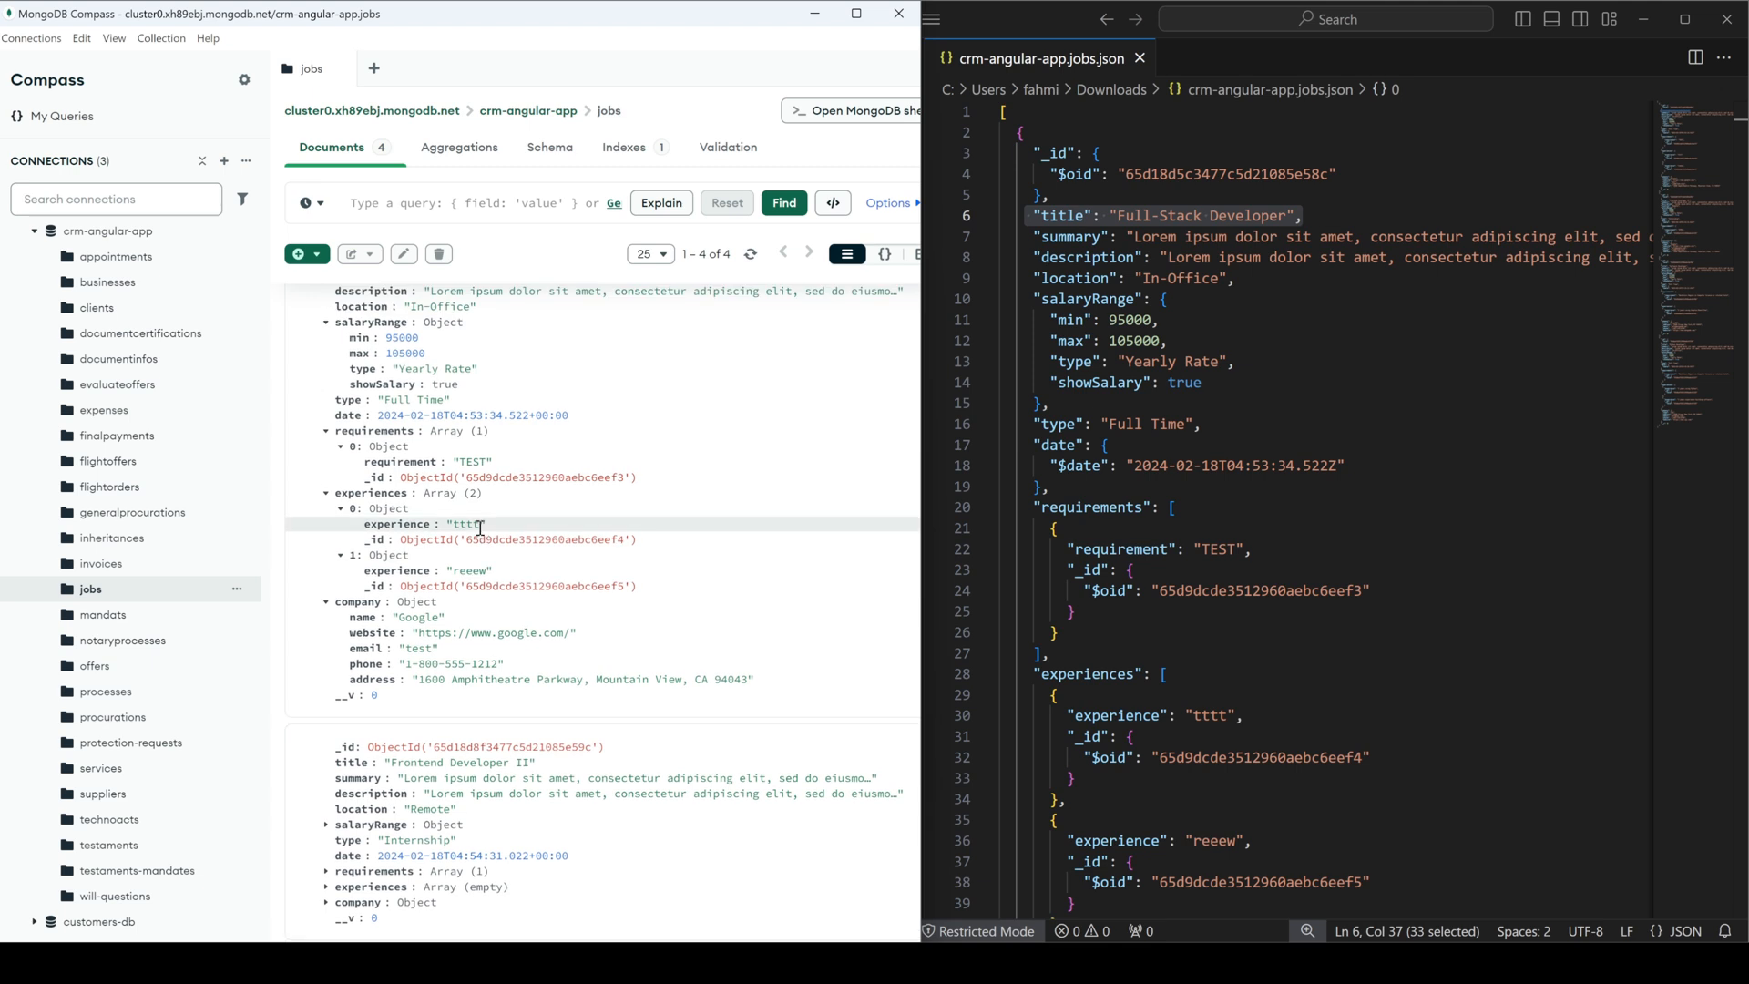
pyautogui.scroll(1, 447, 496)
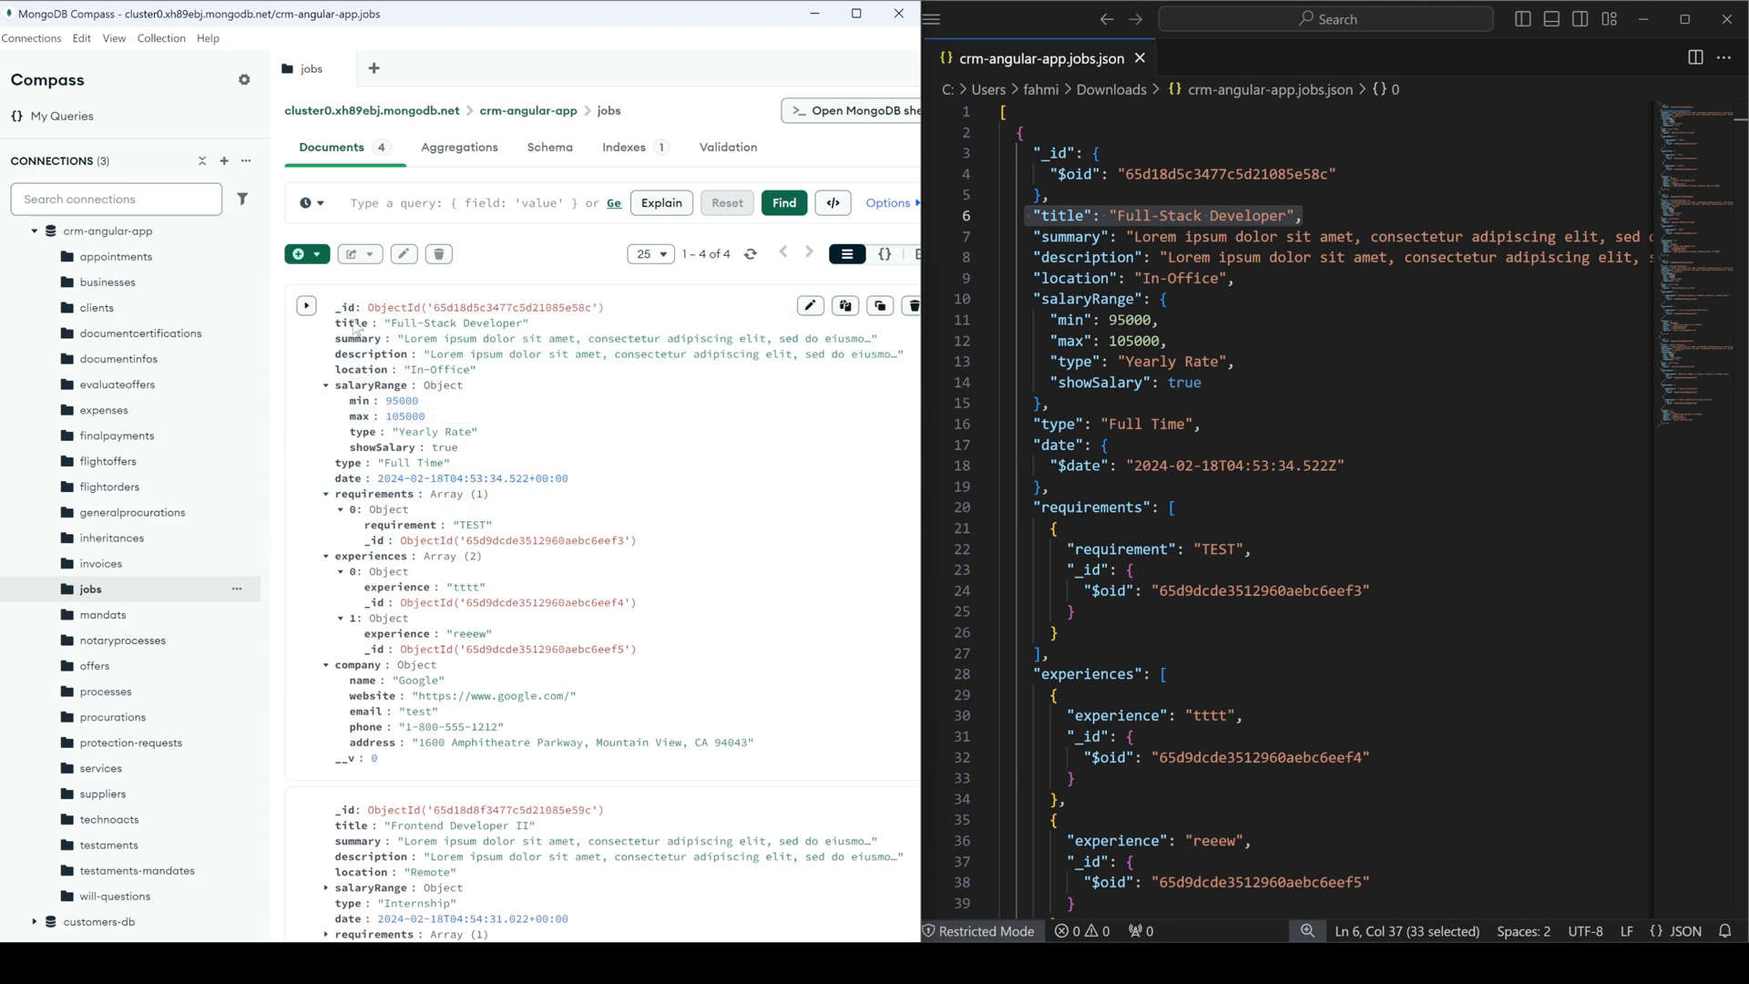
# - Start a new document for the jobs collection and add a "title" key after the _id object
pyautogui.click(305, 253)
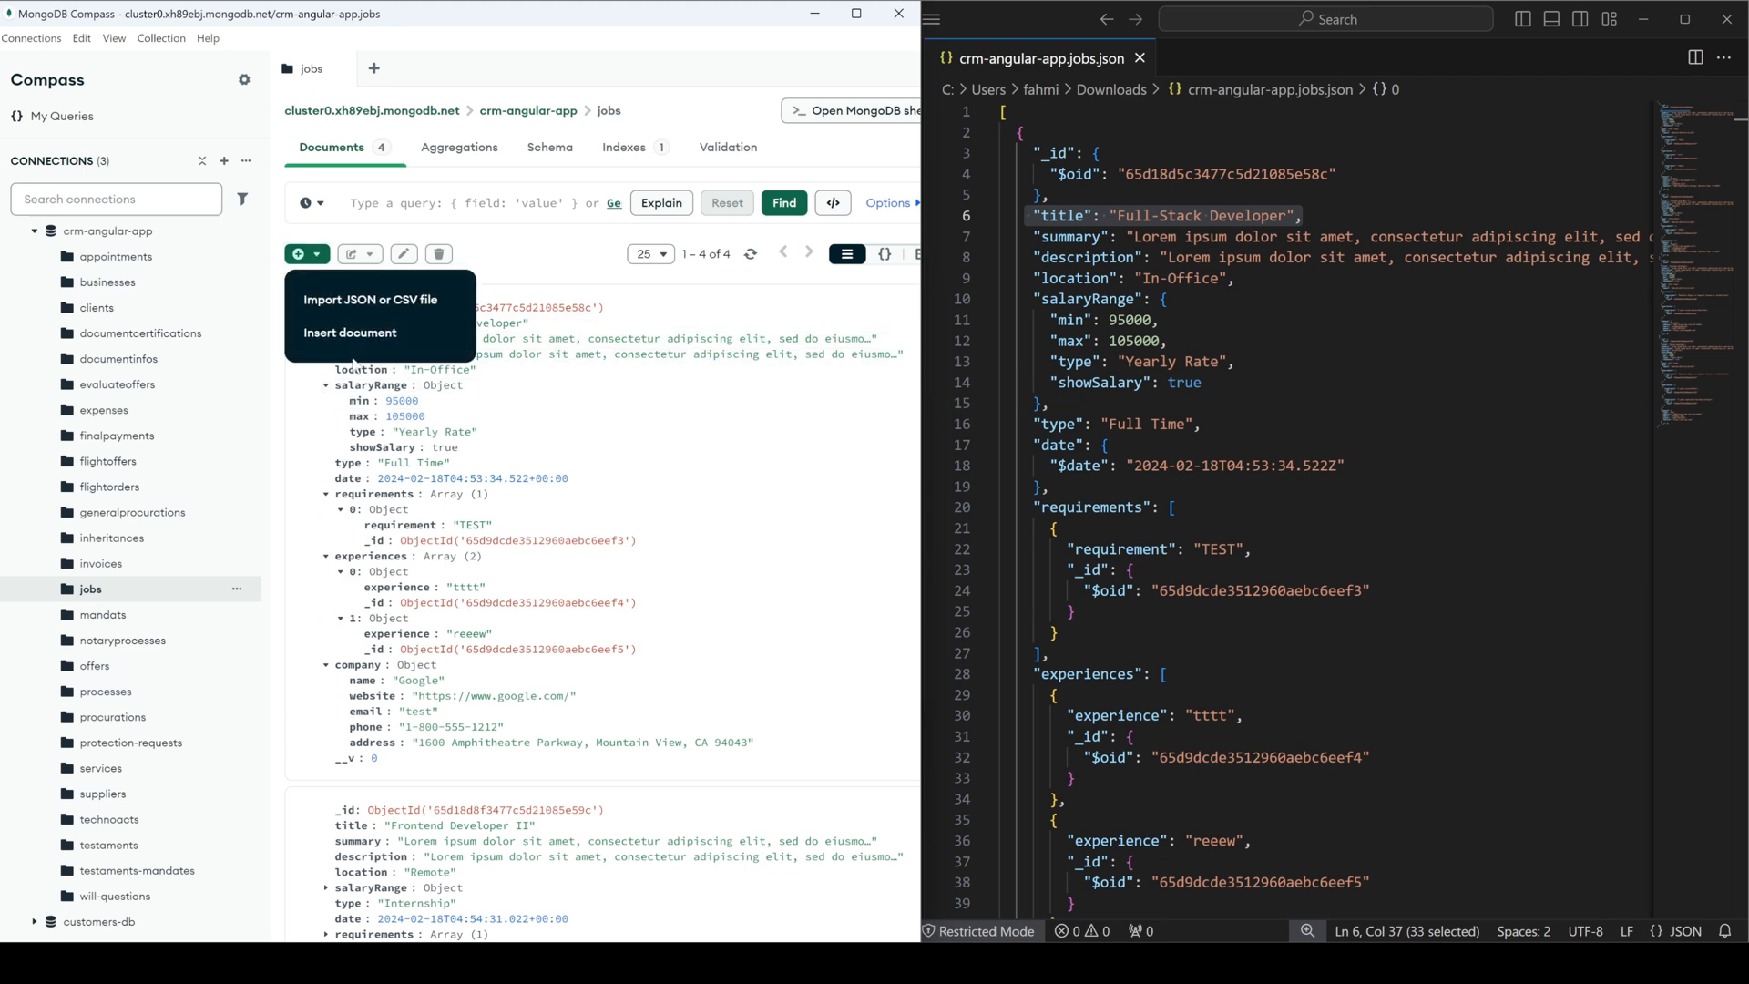
pyautogui.click(358, 335)
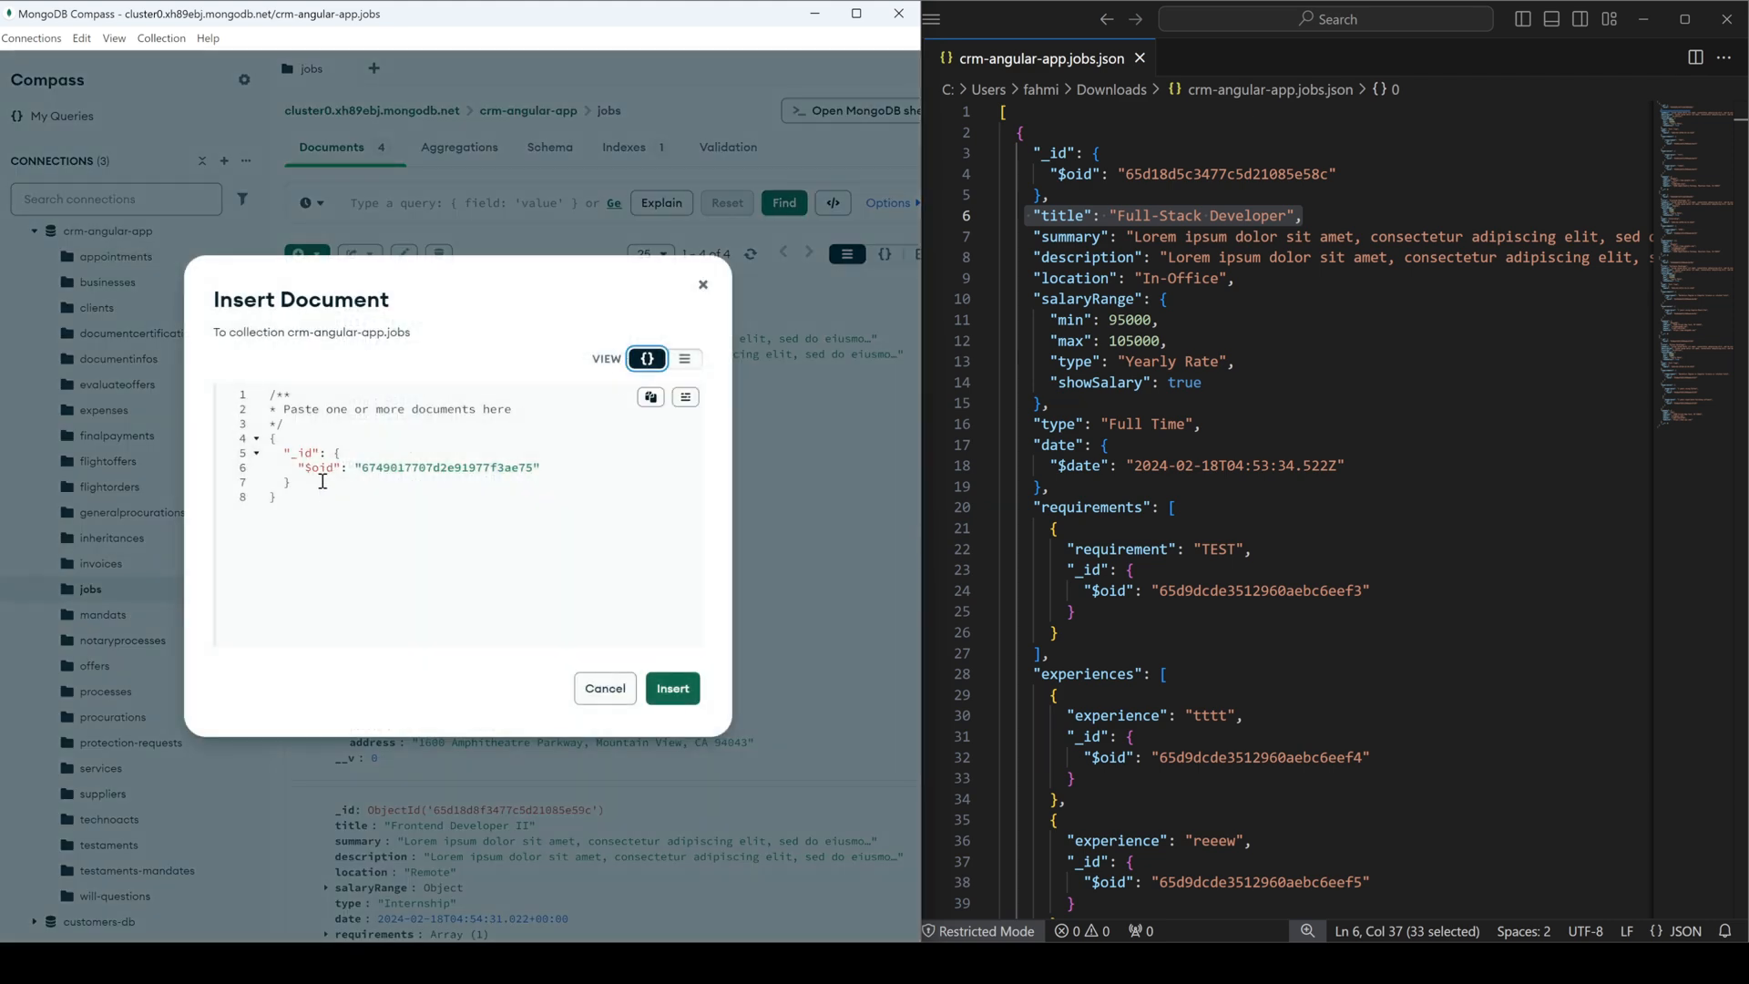
pyautogui.click(372, 482)
pyautogui.write(',')
pyautogui.press('Return')
pyautogui.write('"')
pyautogui.write('title"')
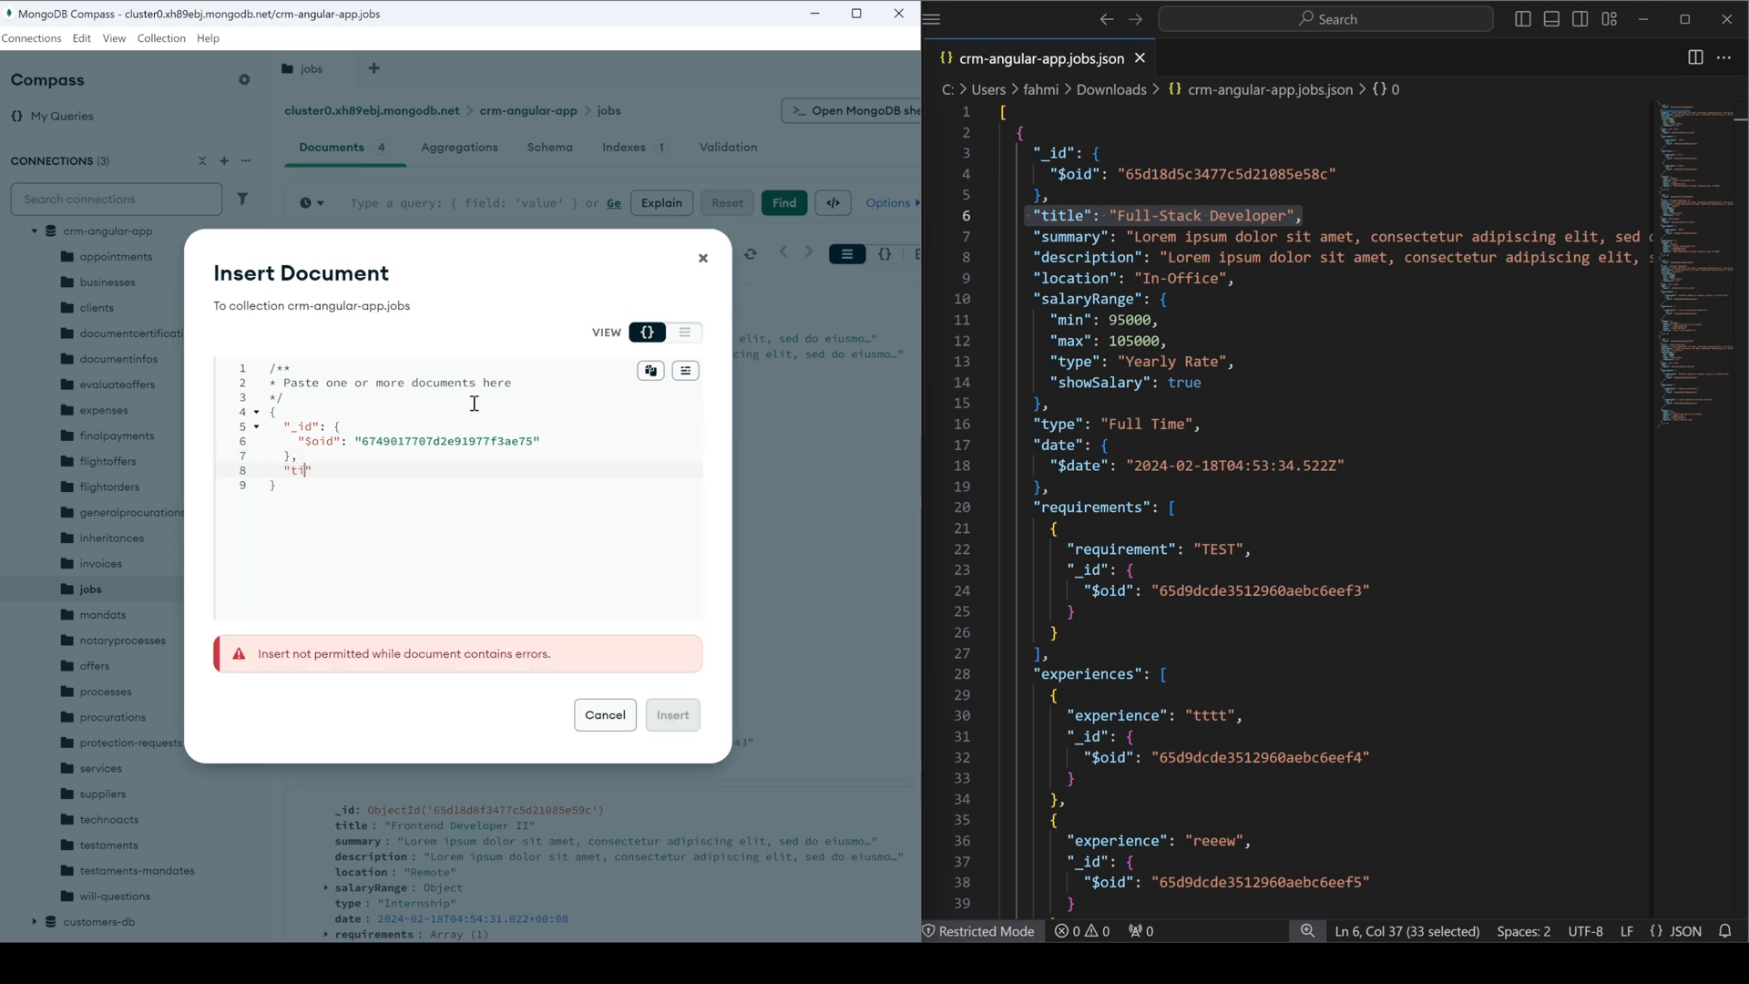
# - Give the title key the value "New Title", insert the document and locate it in the jobs collection
pyautogui.write(': "T')
pyautogui.press('BackSpace')
pyautogui.write('New T')
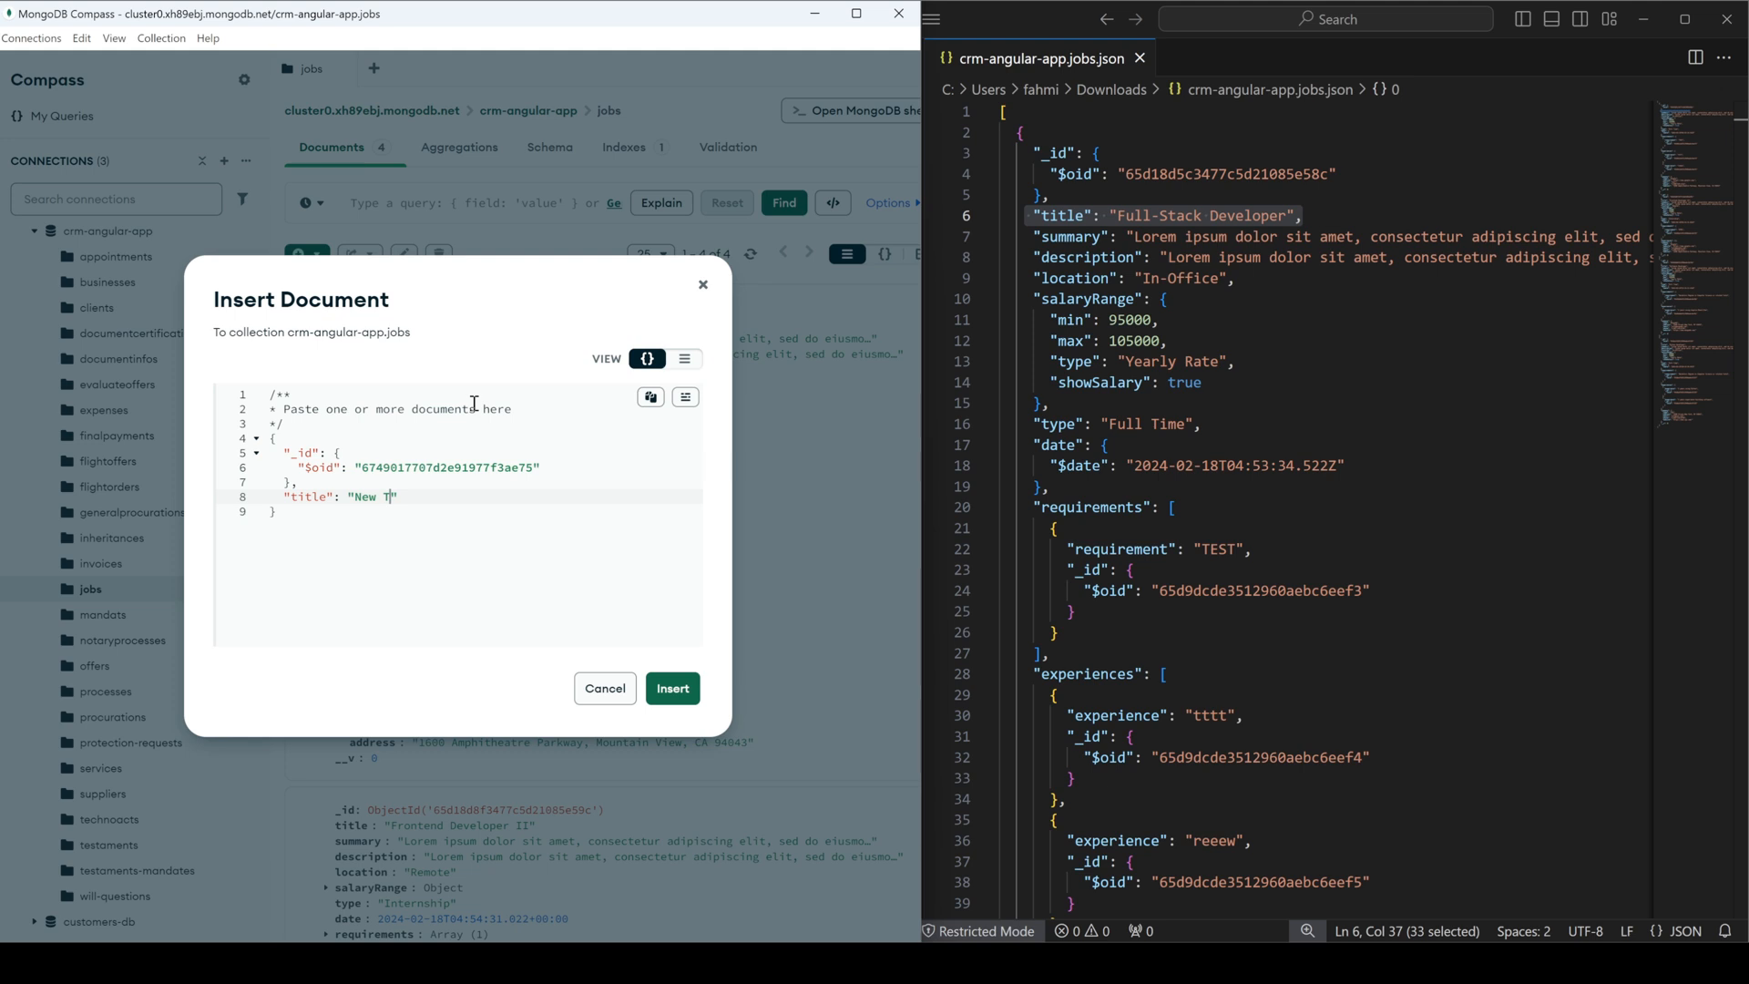
pyautogui.write('itle')
pyautogui.click(674, 689)
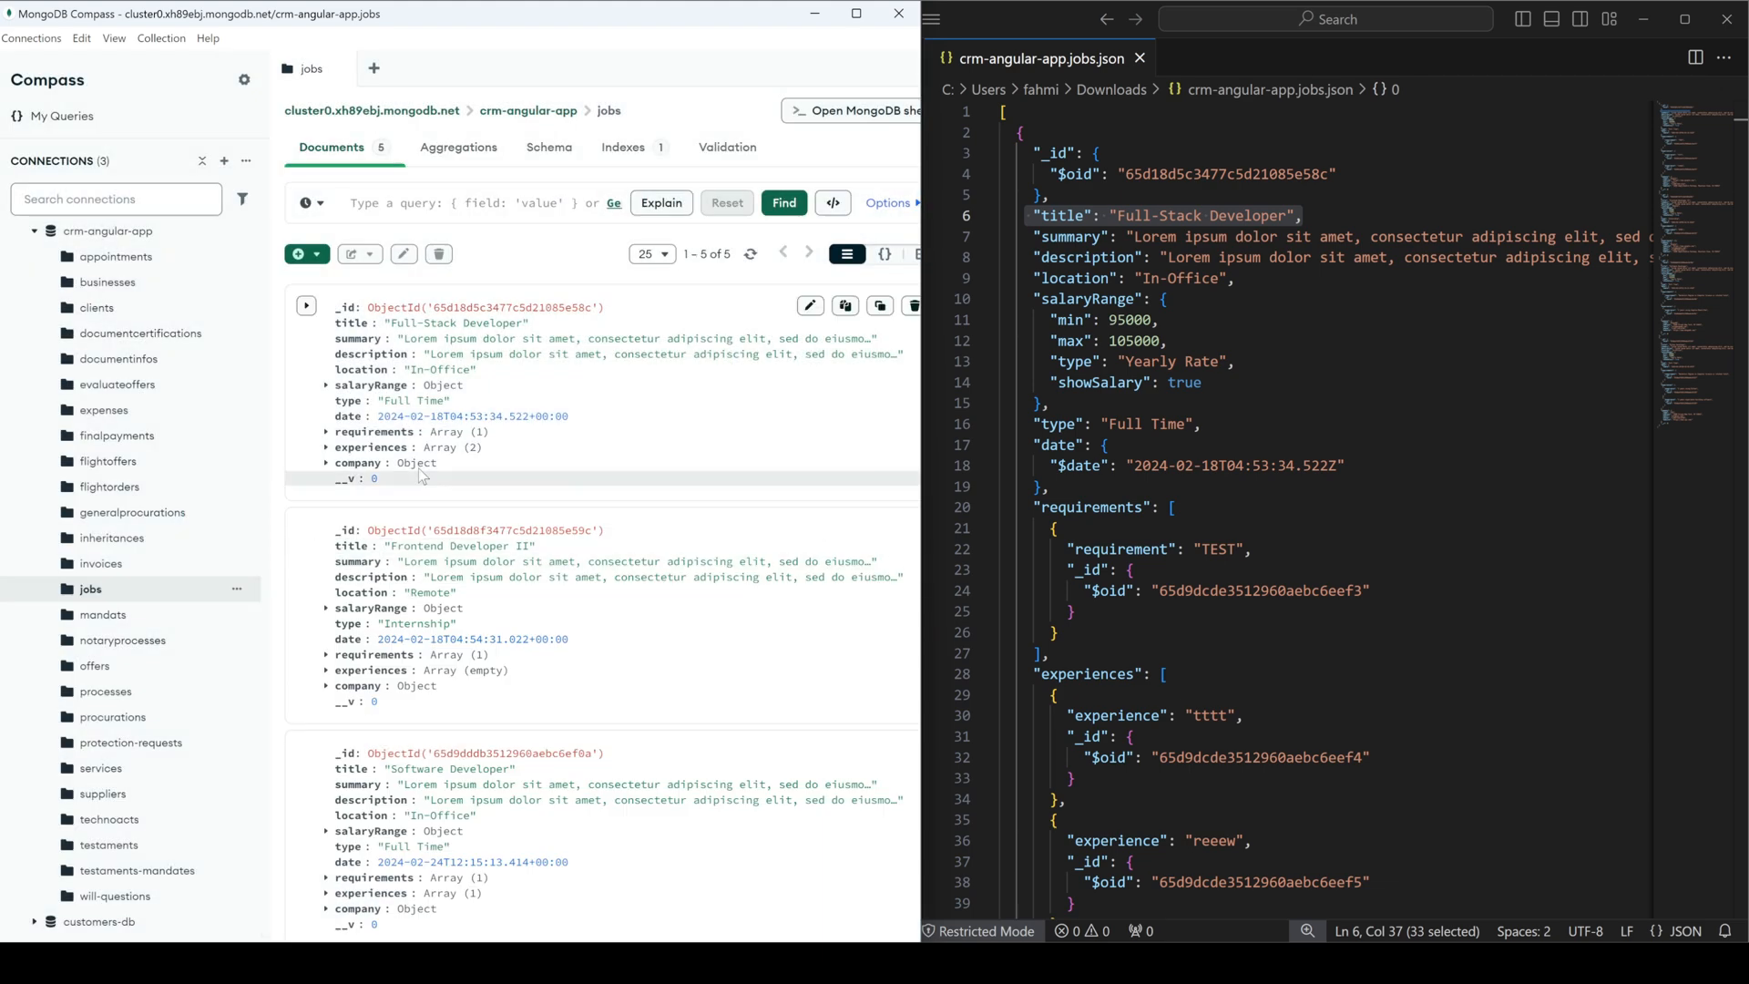
pyautogui.scroll(-3, 415, 756)
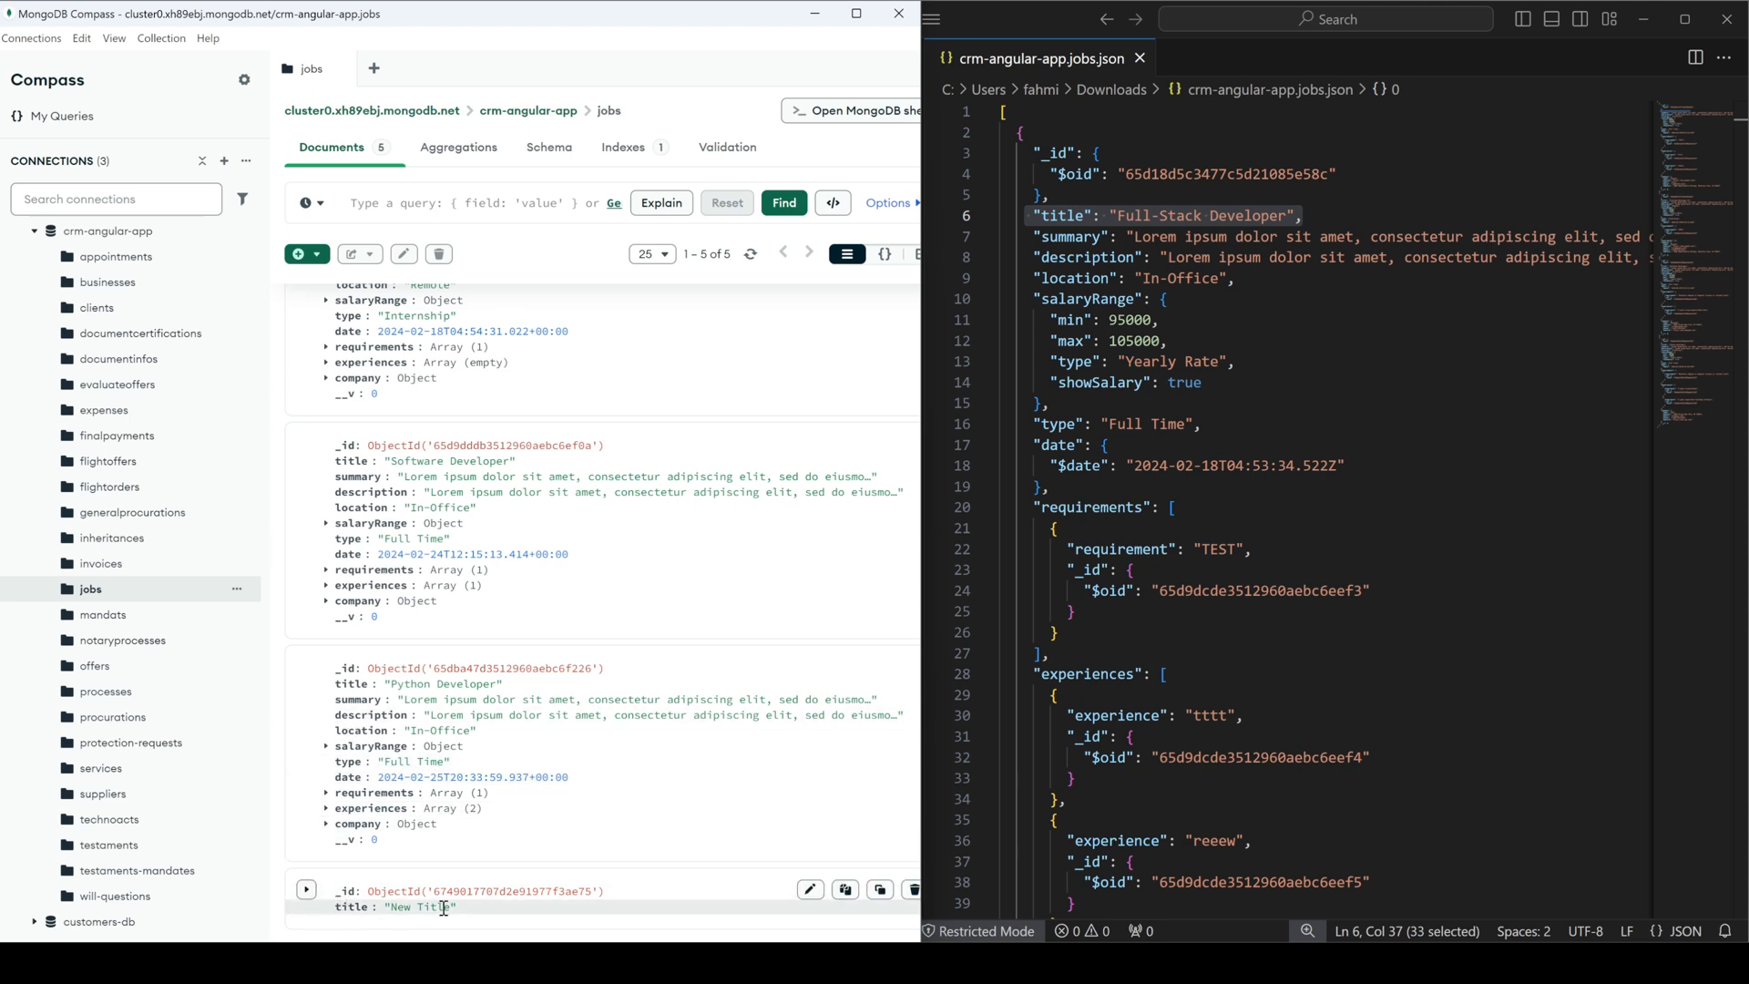
pyautogui.moveTo(458, 907); pyautogui.dragTo(289, 898)
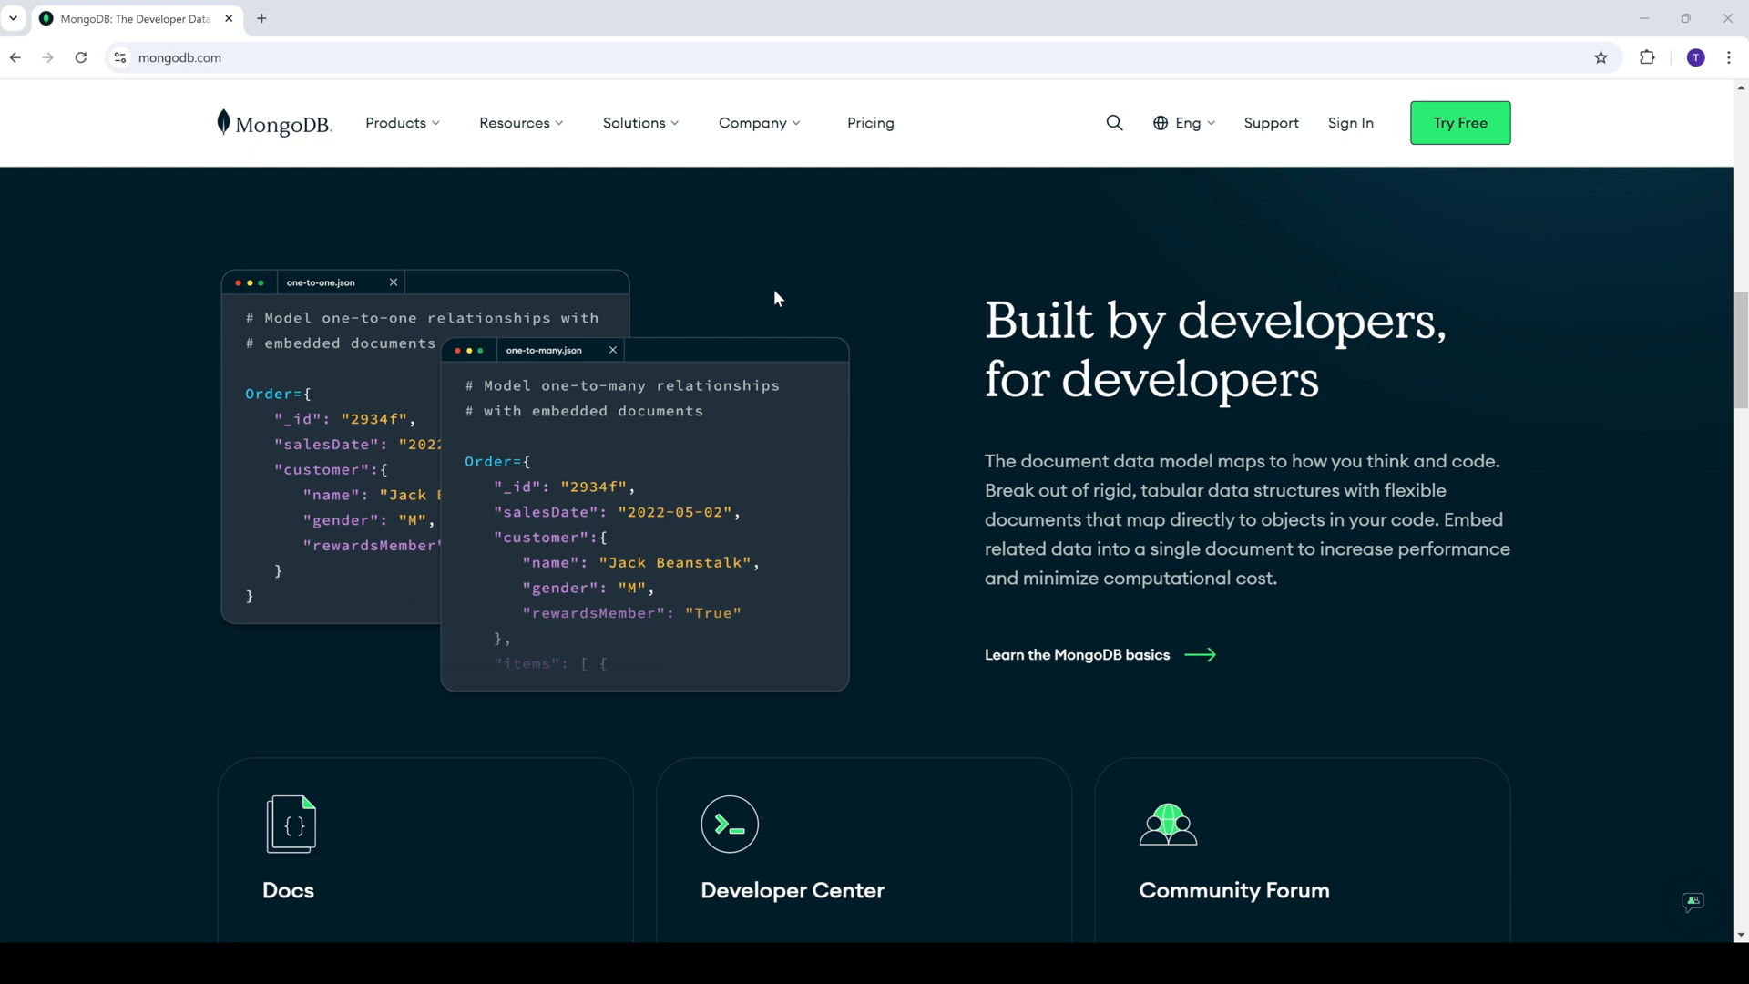
# - Switch to the MongoDB website and compare the Free, Dedicated and Serverless Atlas plans on the pricing page
pyautogui.click(861, 132)
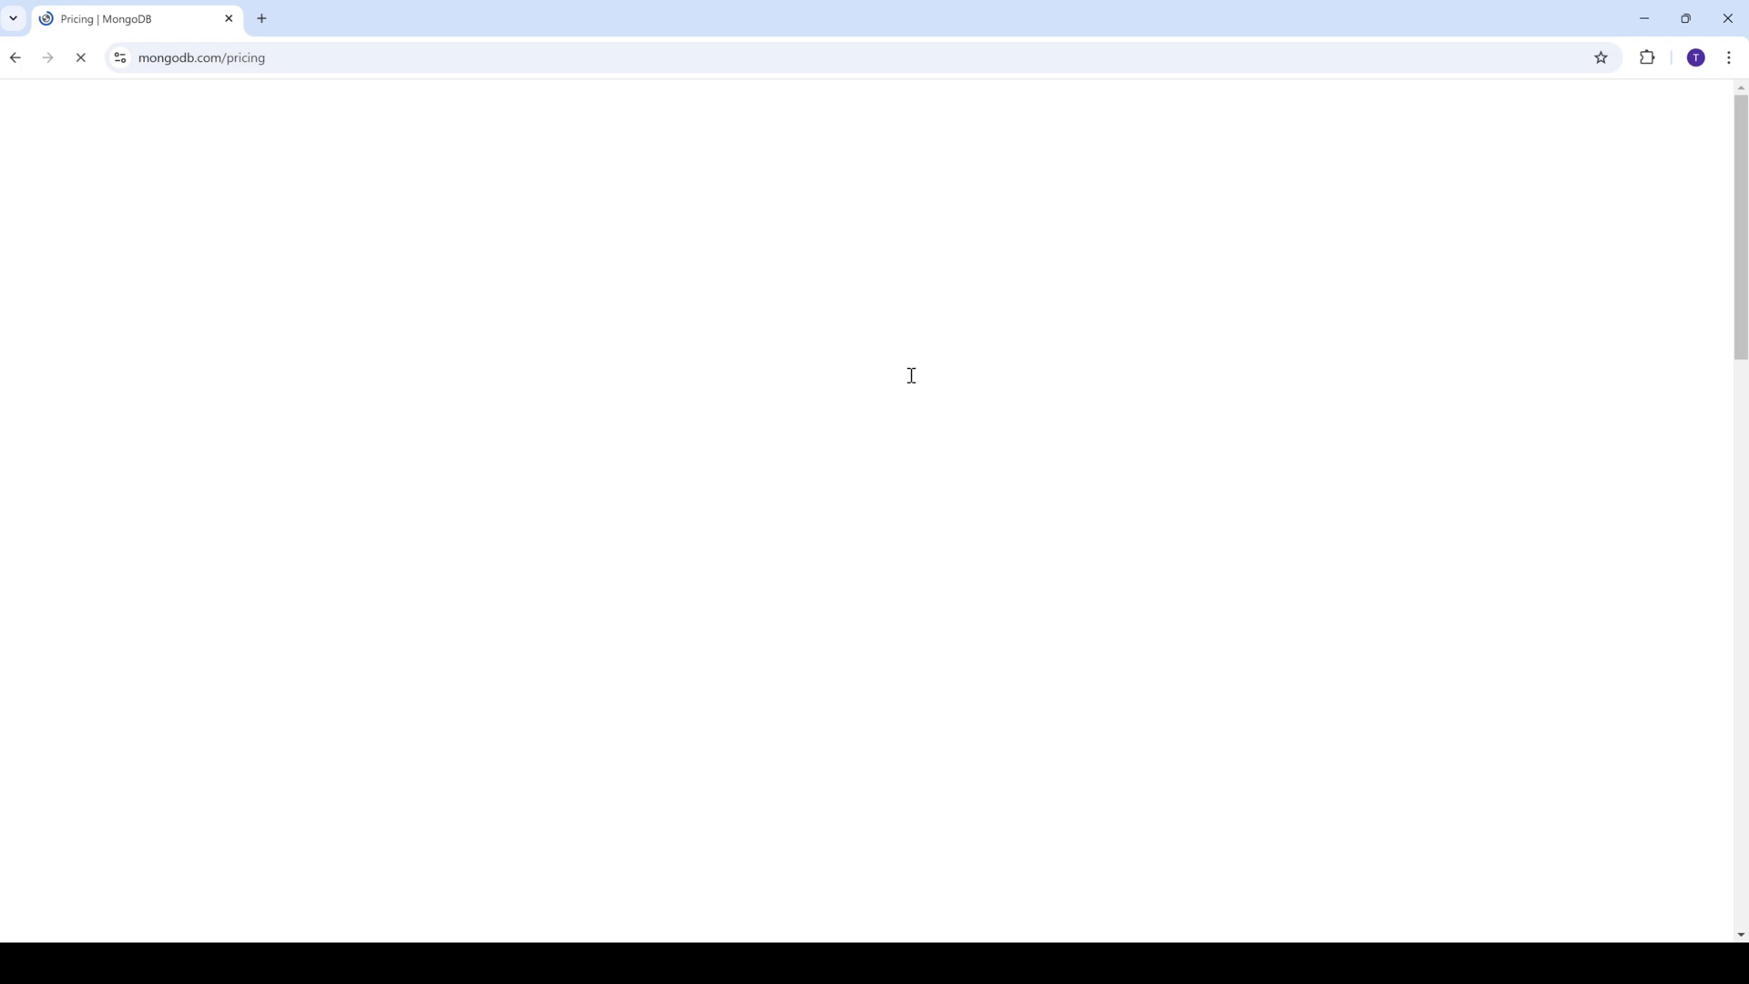
pyautogui.scroll(-2, 898, 408)
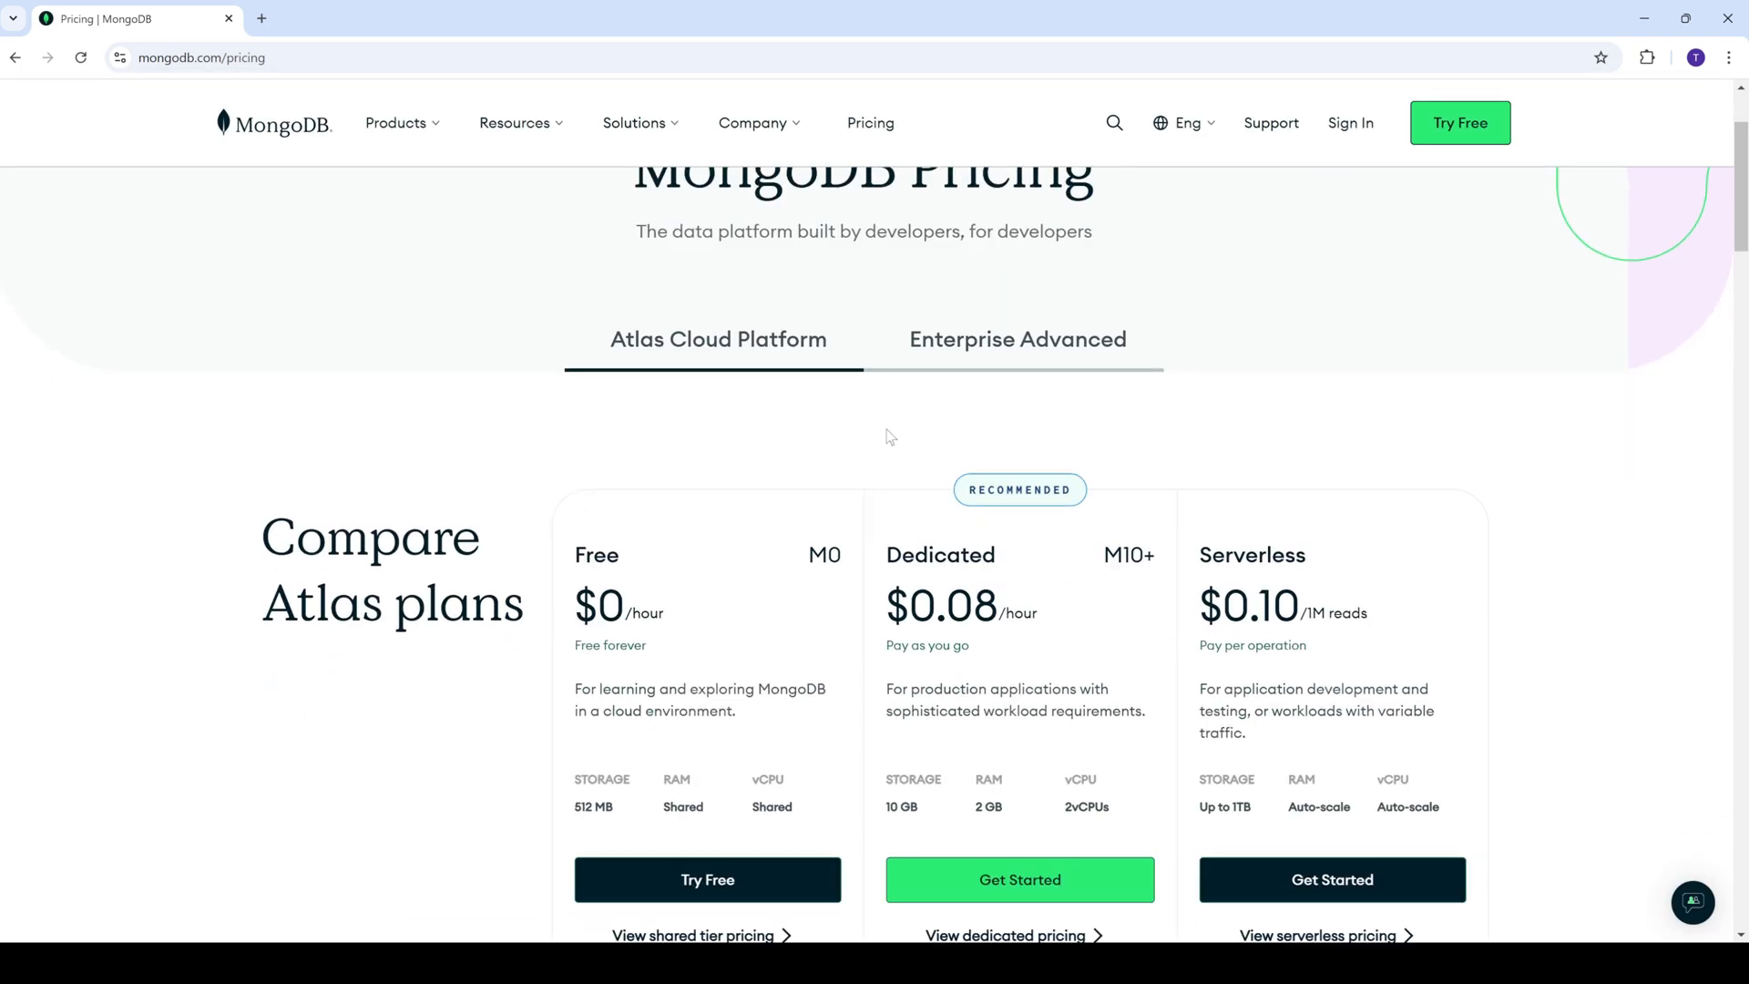
pyautogui.scroll(-2, 537, 478)
pyautogui.moveTo(572, 629); pyautogui.dragTo(634, 643)
pyautogui.moveTo(890, 631); pyautogui.dragTo(920, 634)
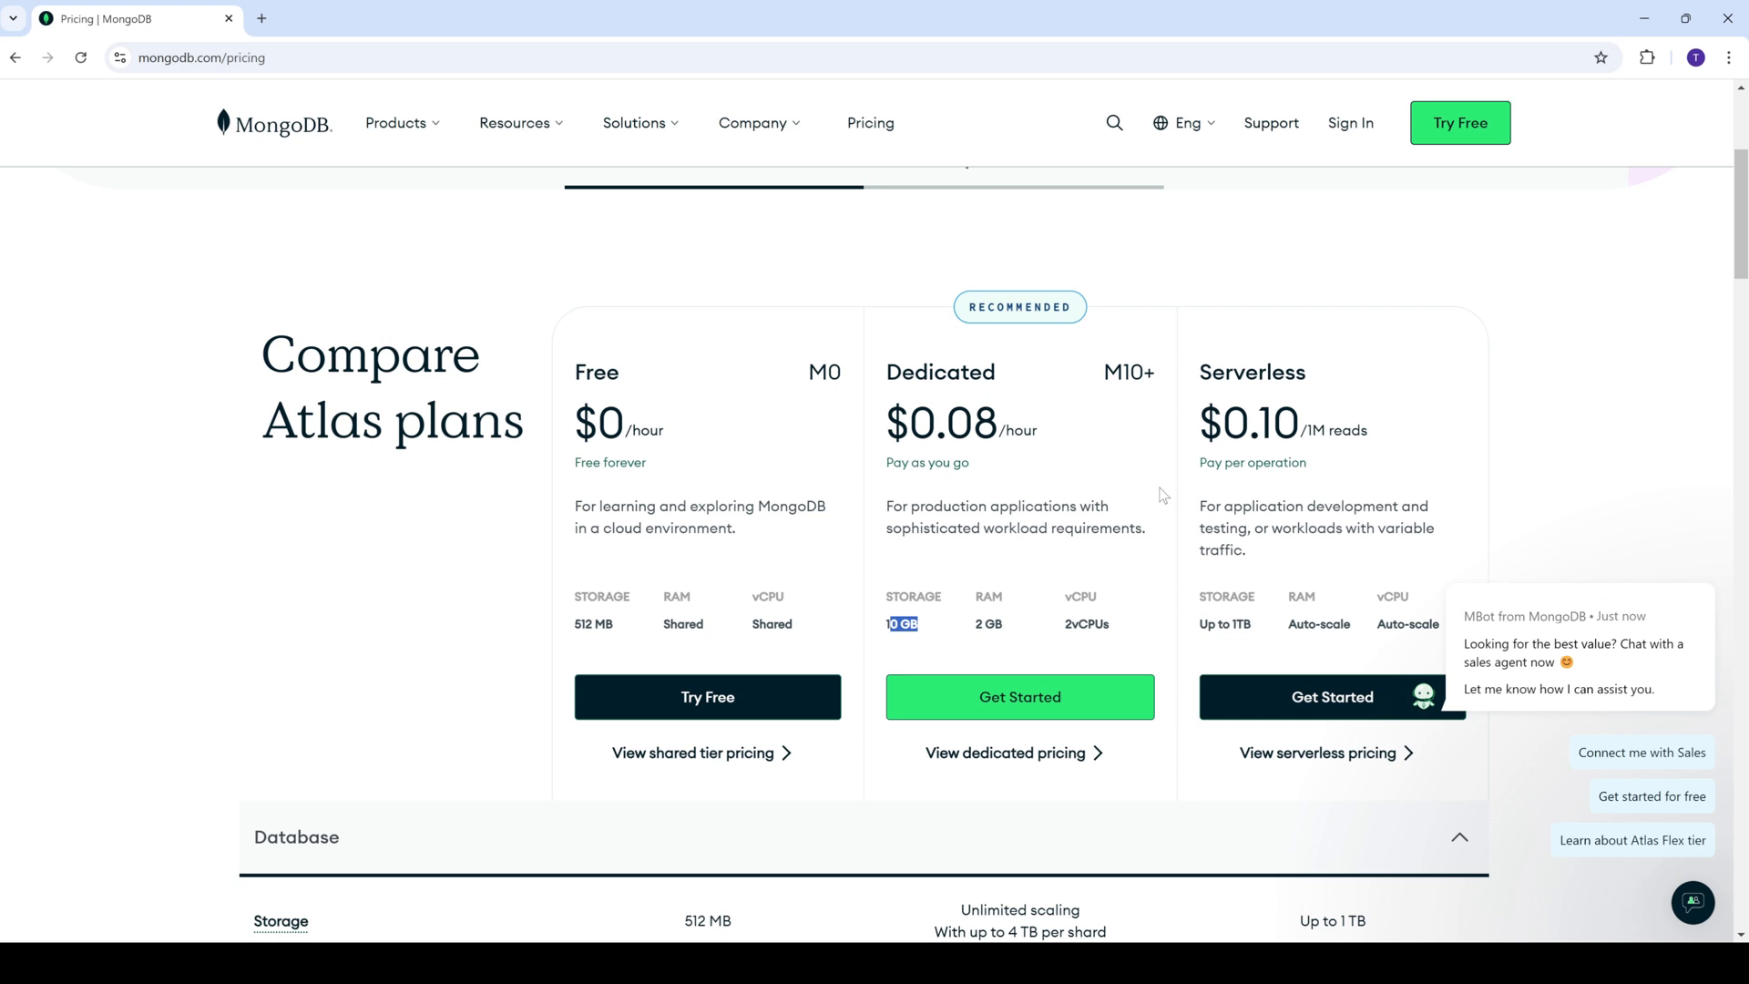
pyautogui.scroll(-2, 1358, 460)
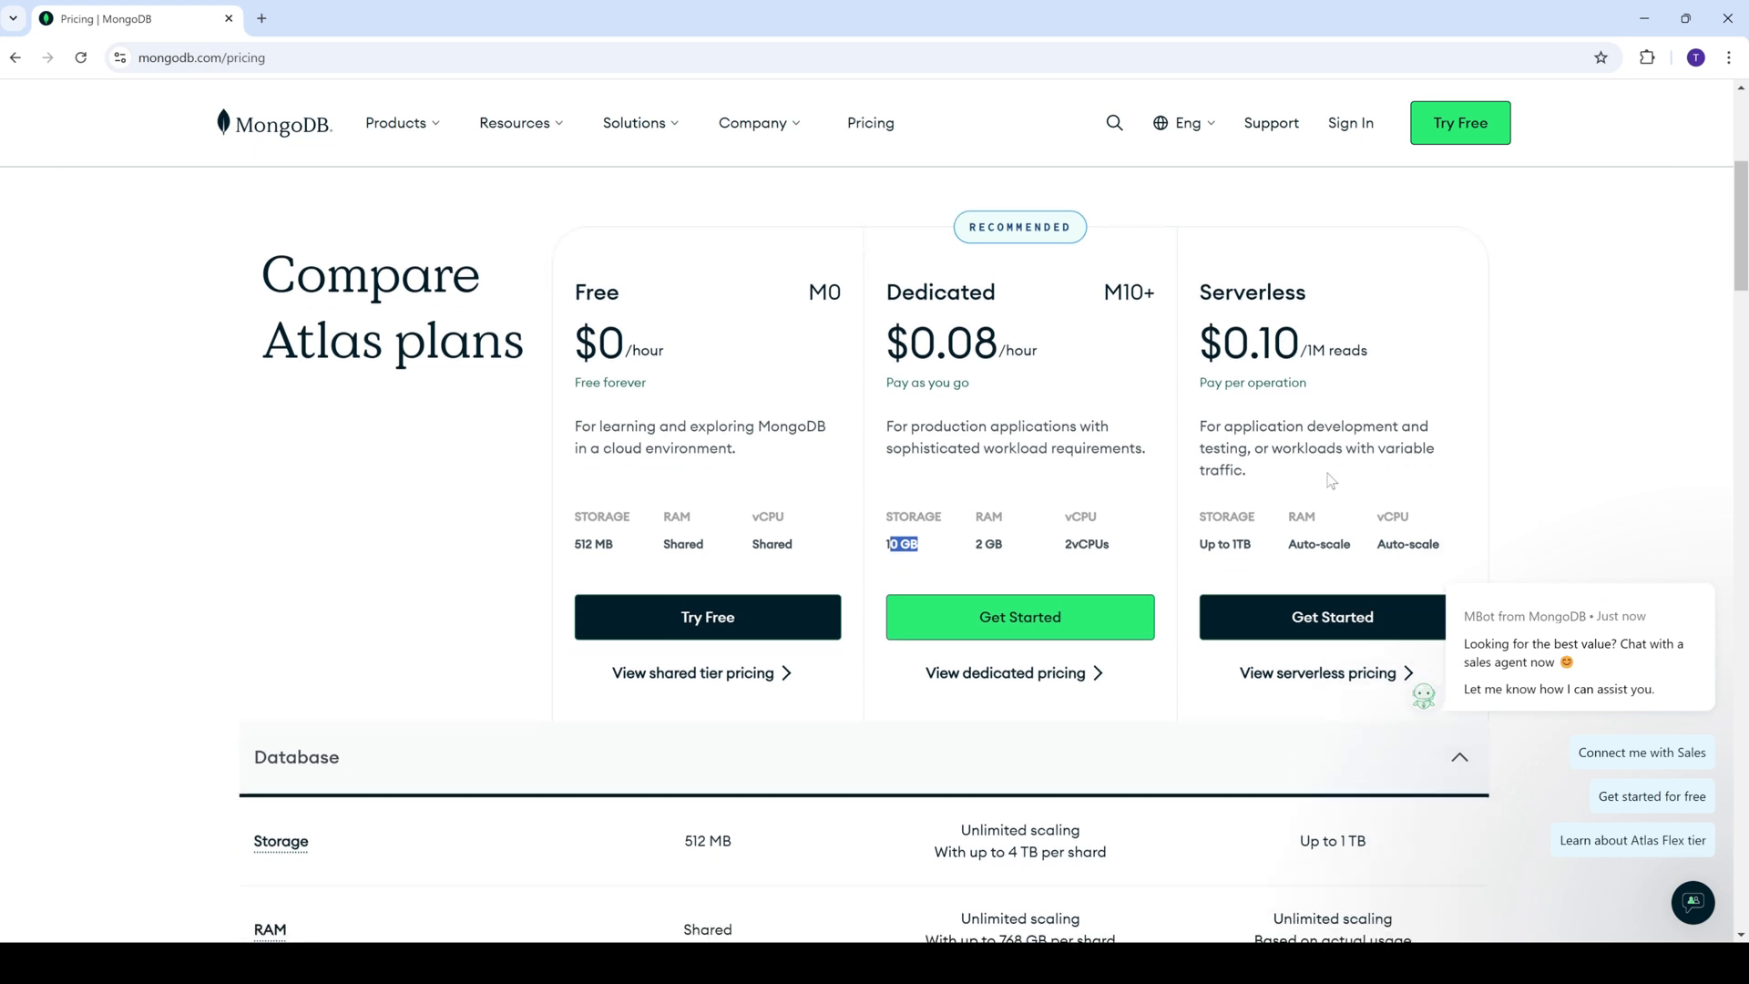
pyautogui.scroll(2, 1229, 481)
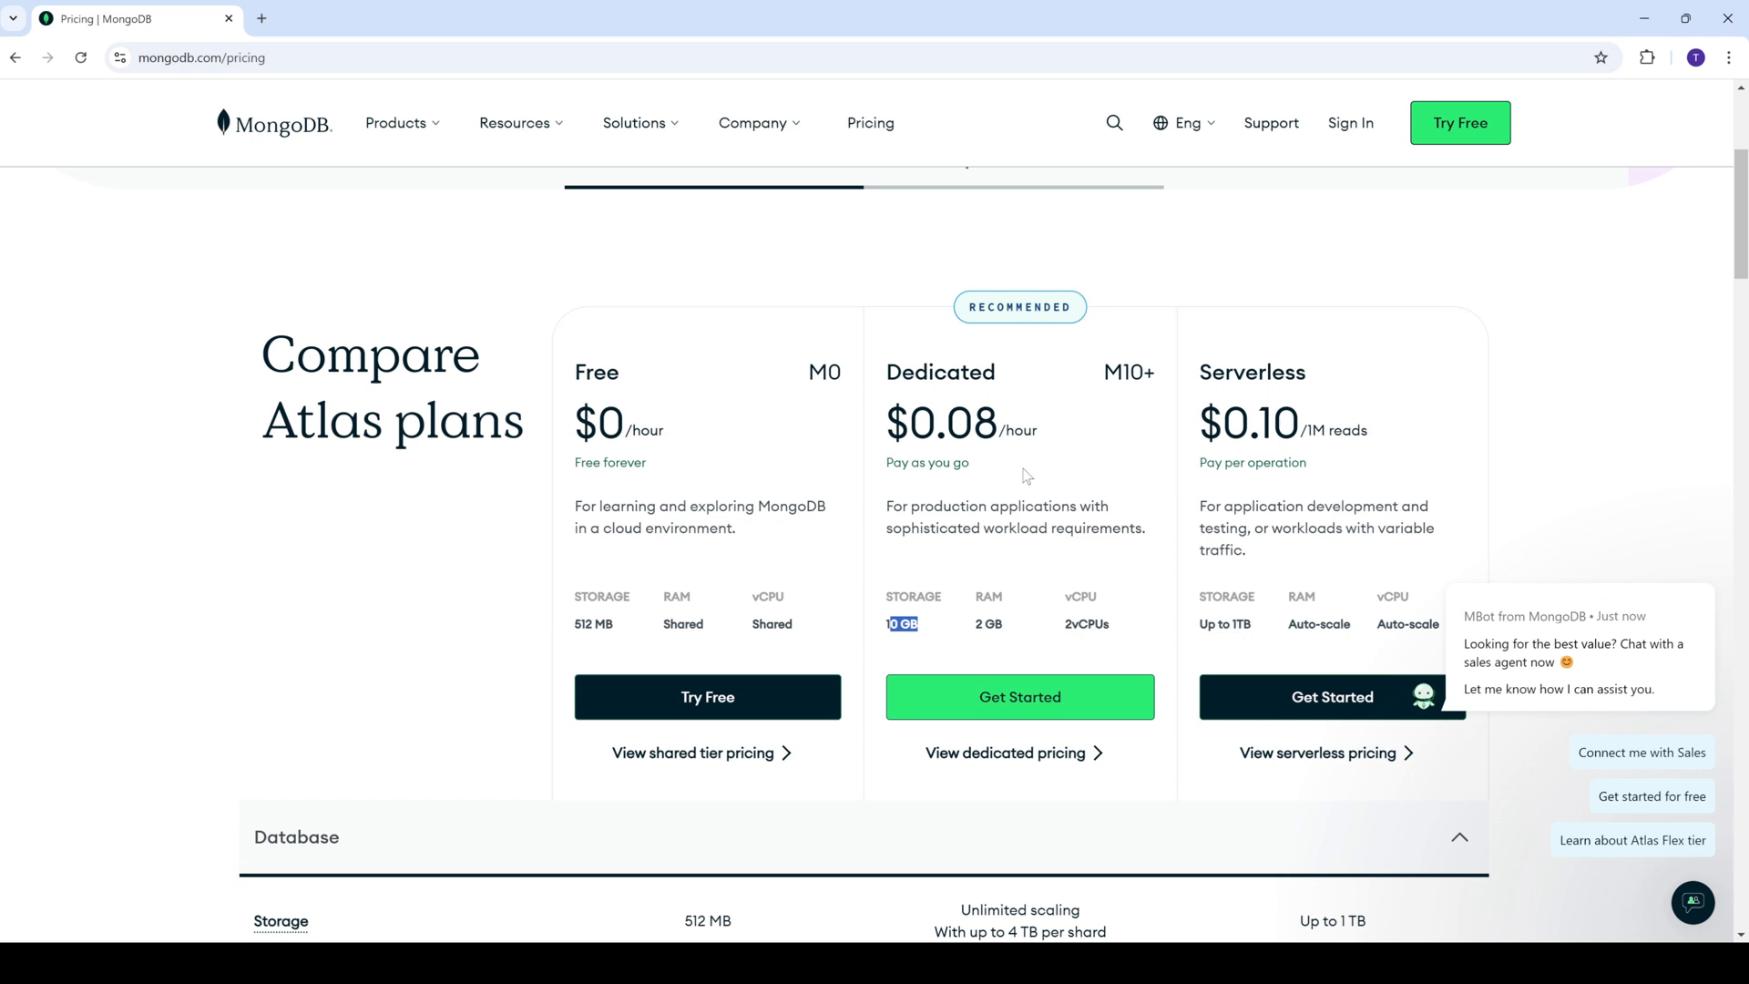
pyautogui.moveTo(901, 370); pyautogui.dragTo(999, 375)
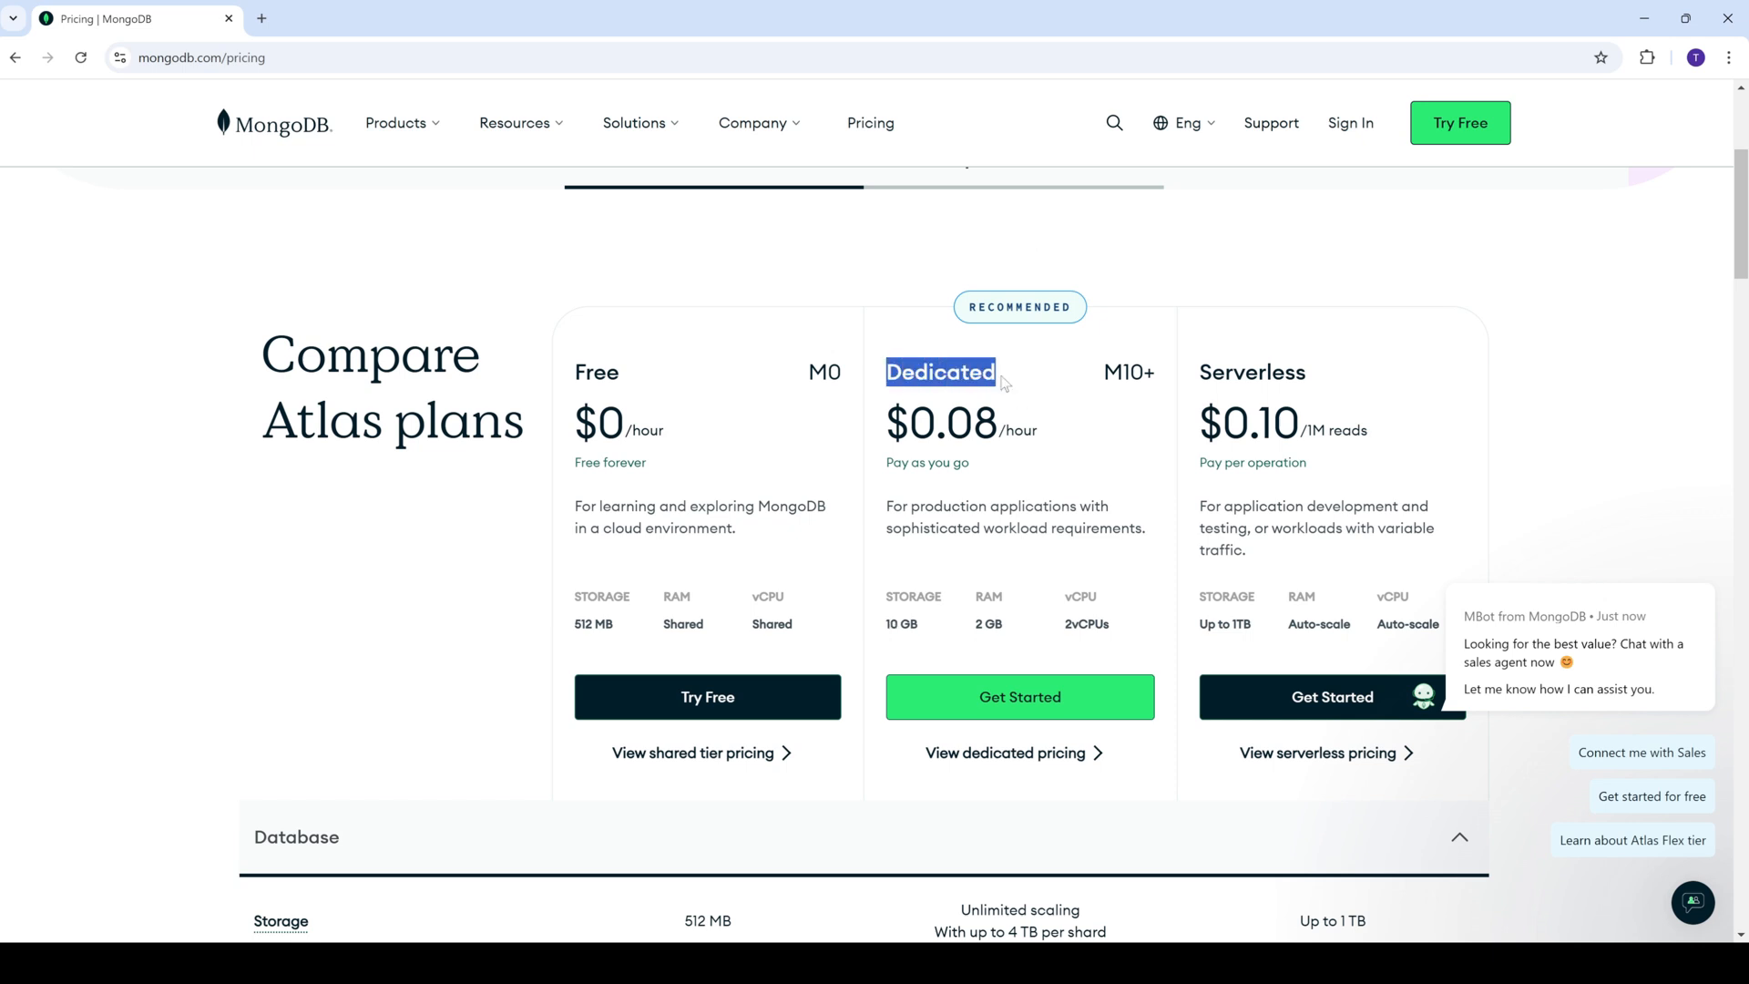
pyautogui.moveTo(1200, 379); pyautogui.dragTo(1306, 376)
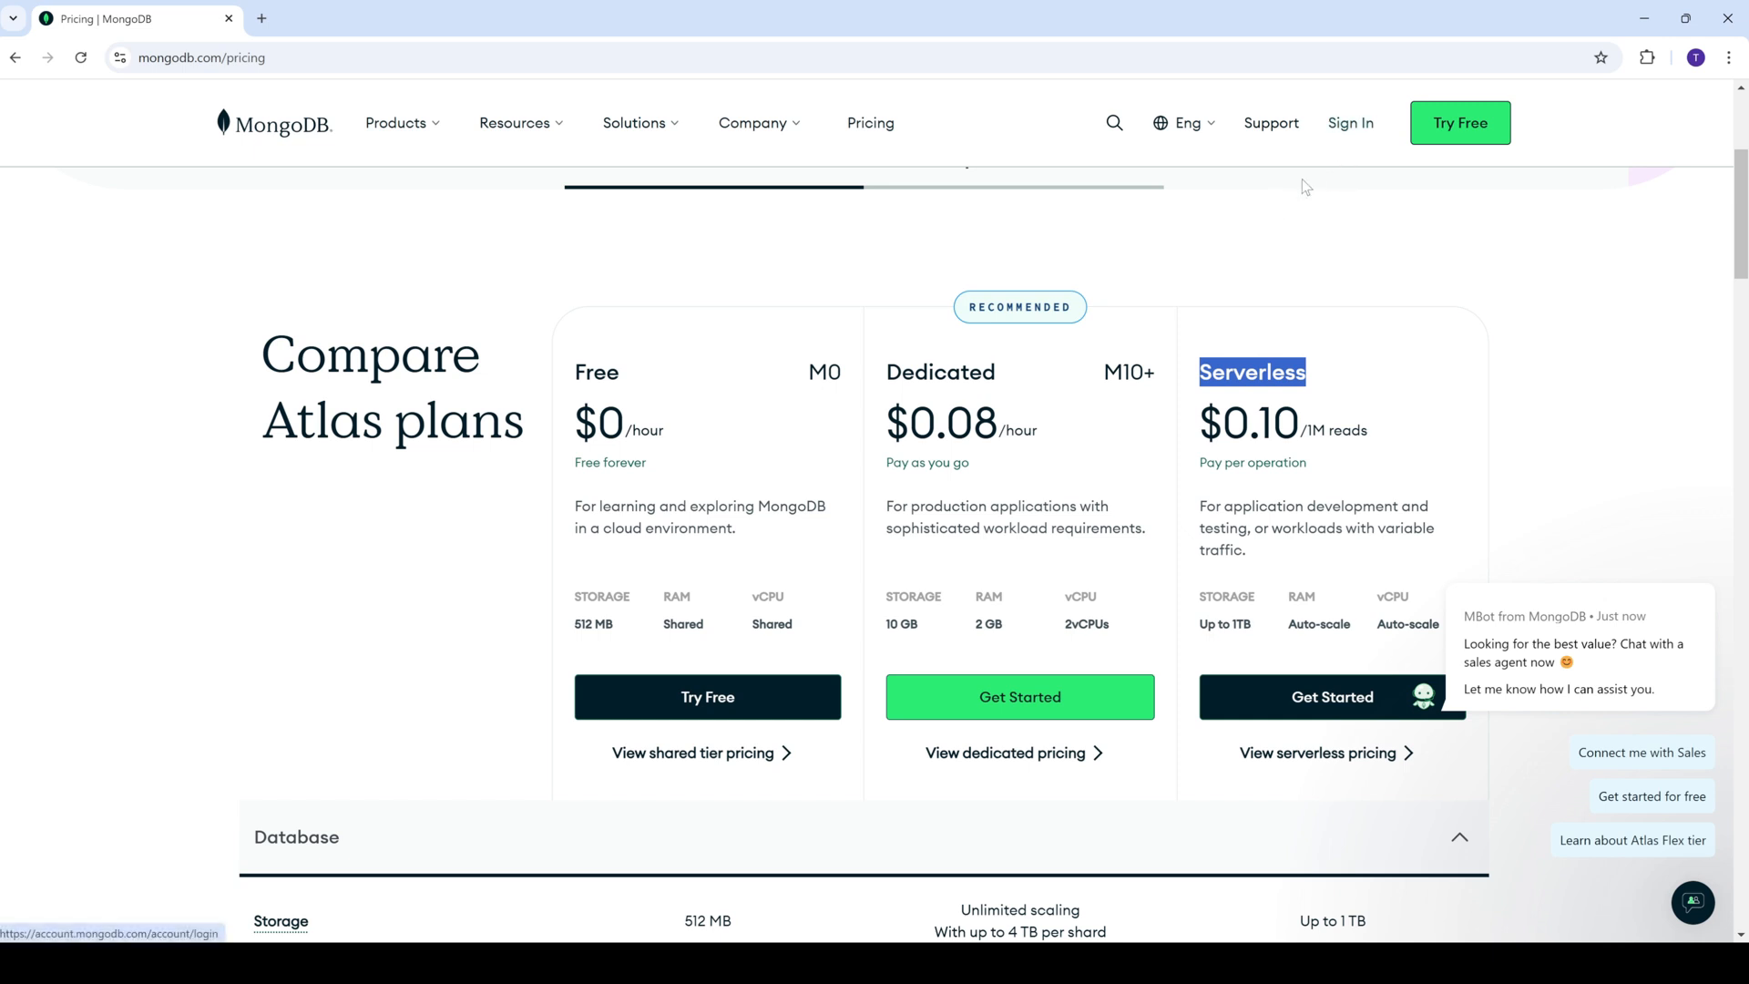
# - Sign in to MongoDB Atlas and create a new project named "Project Test" without inviting additional members
pyautogui.click(1360, 128)
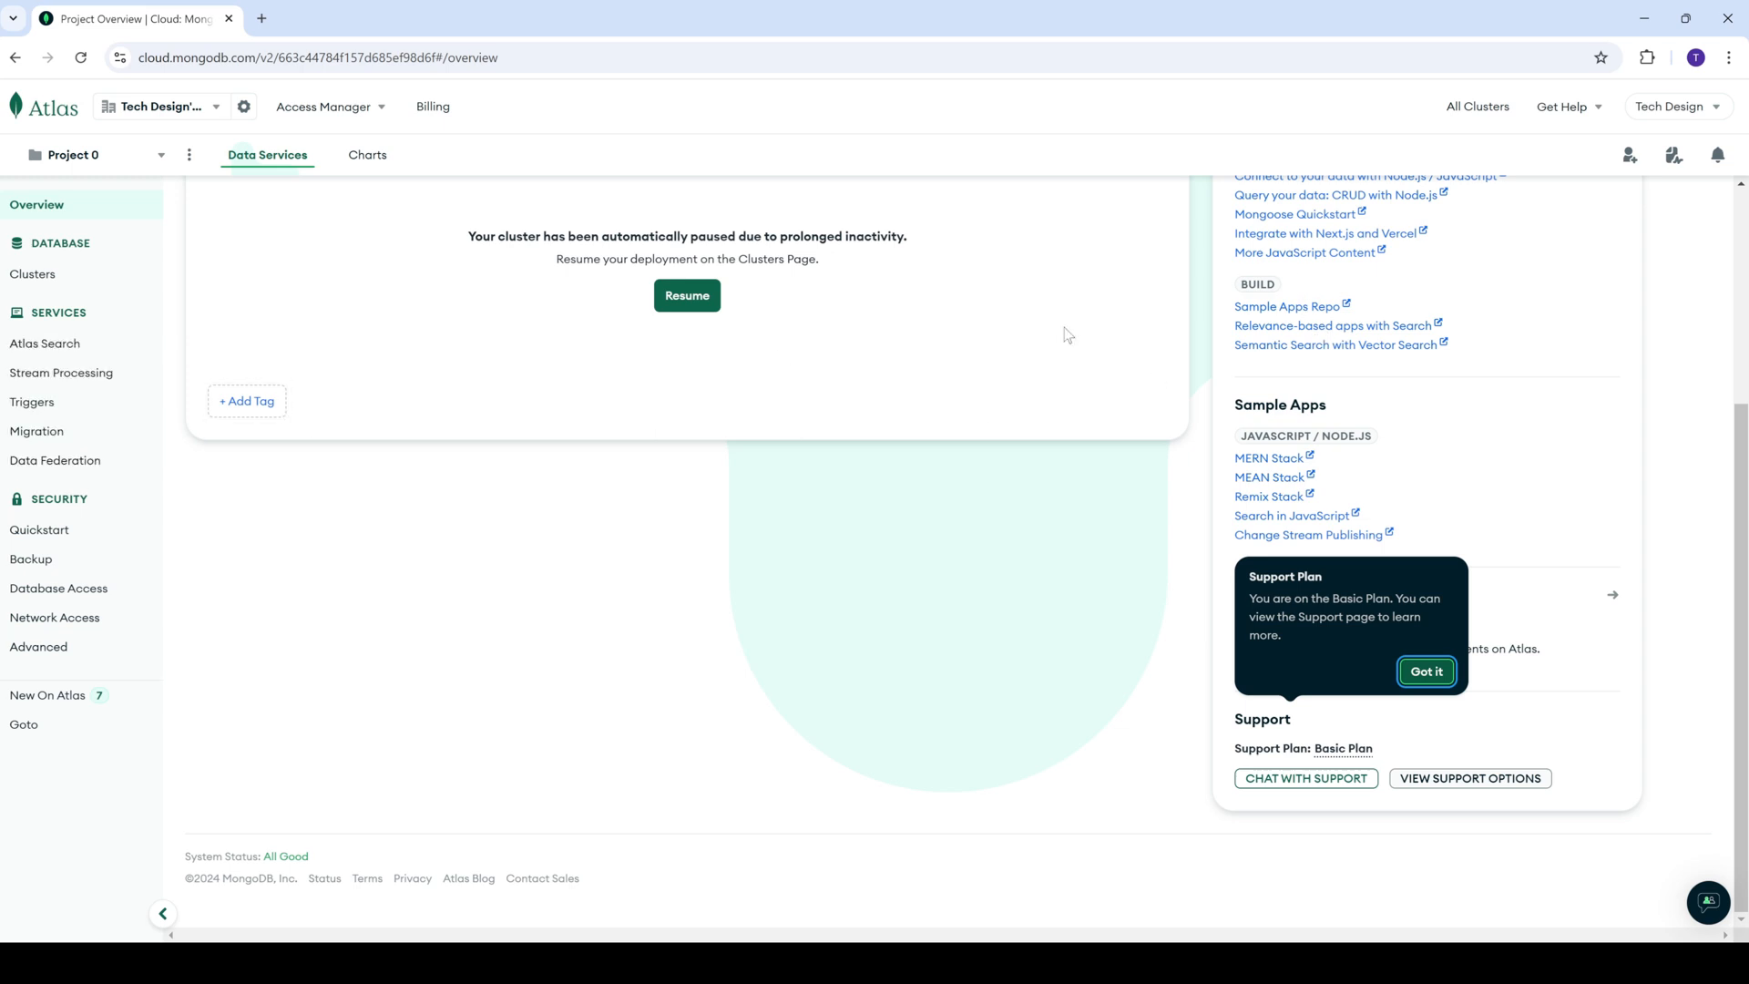
pyautogui.scroll(4, 783, 581)
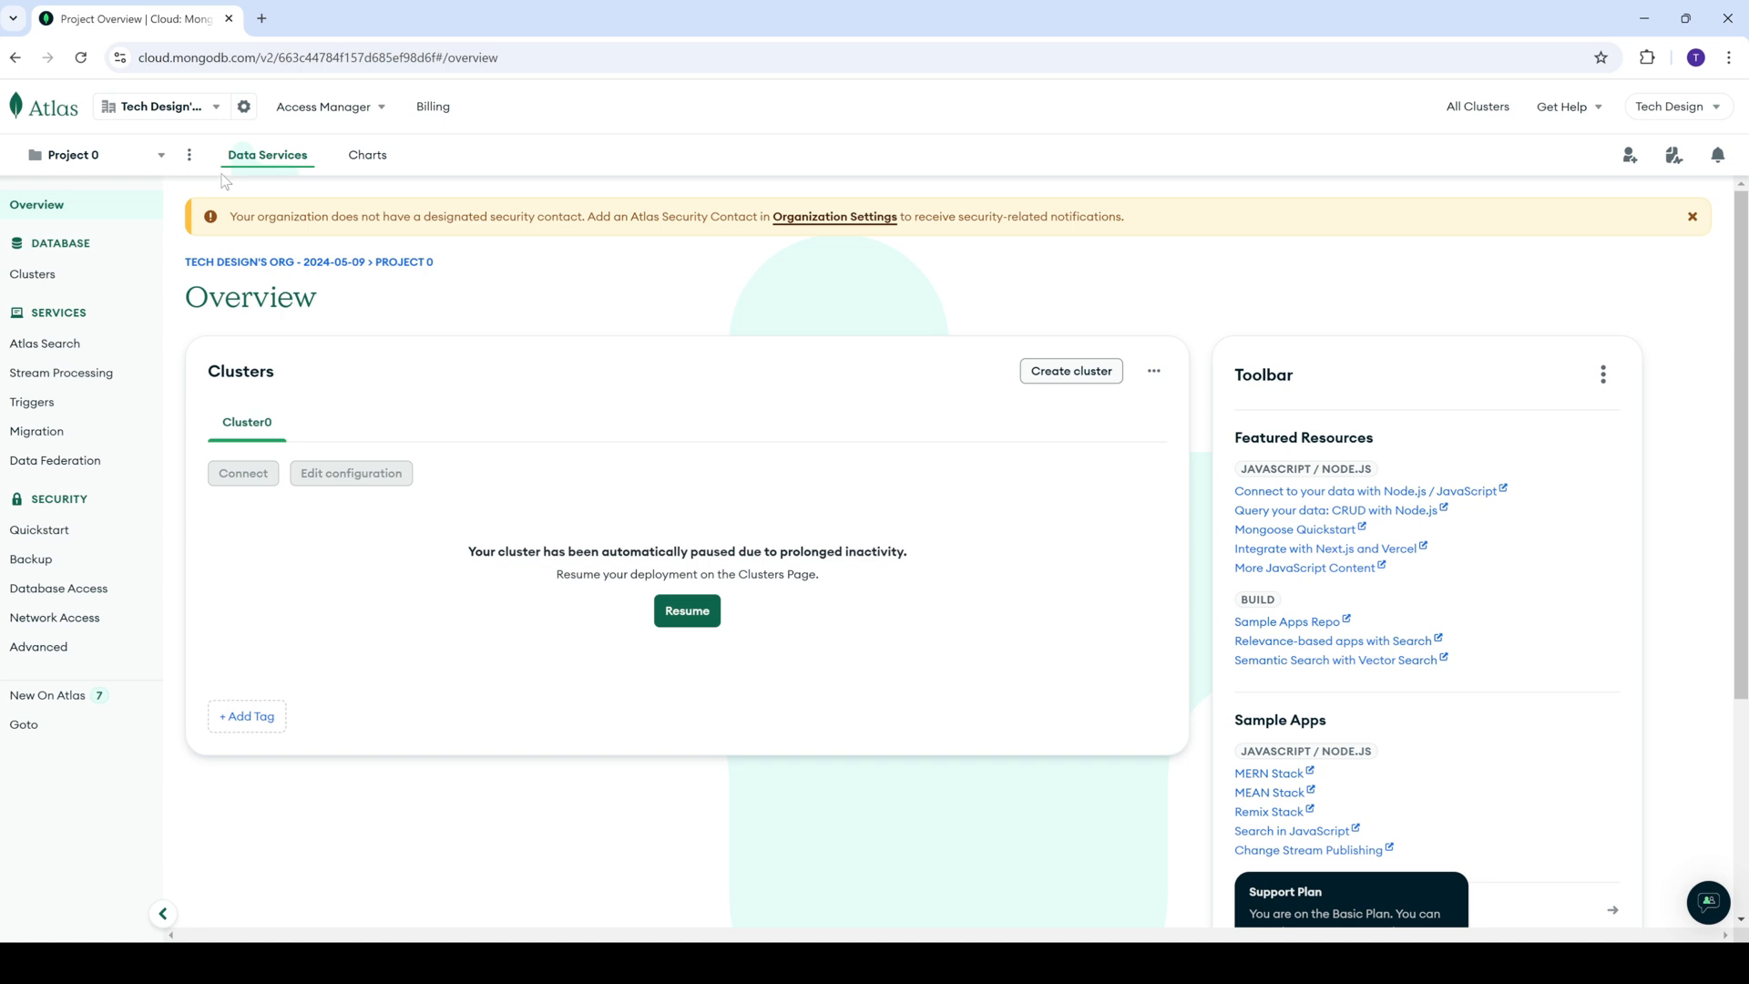
pyautogui.click(137, 163)
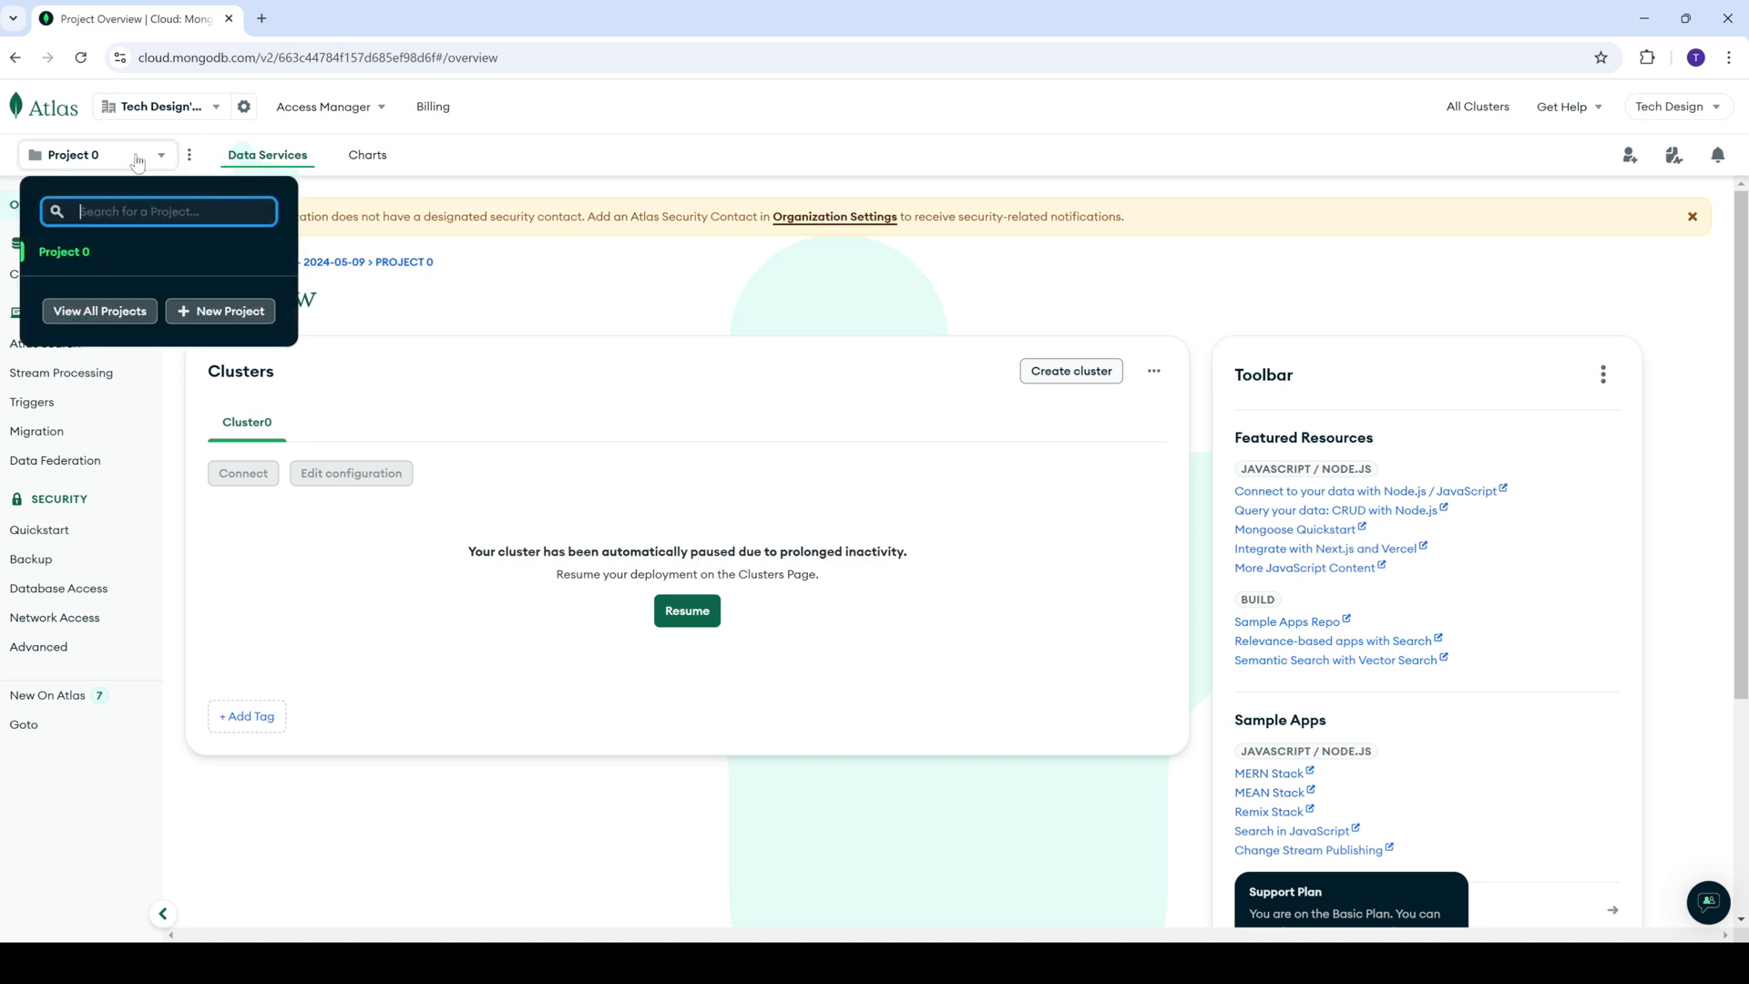
pyautogui.click(185, 319)
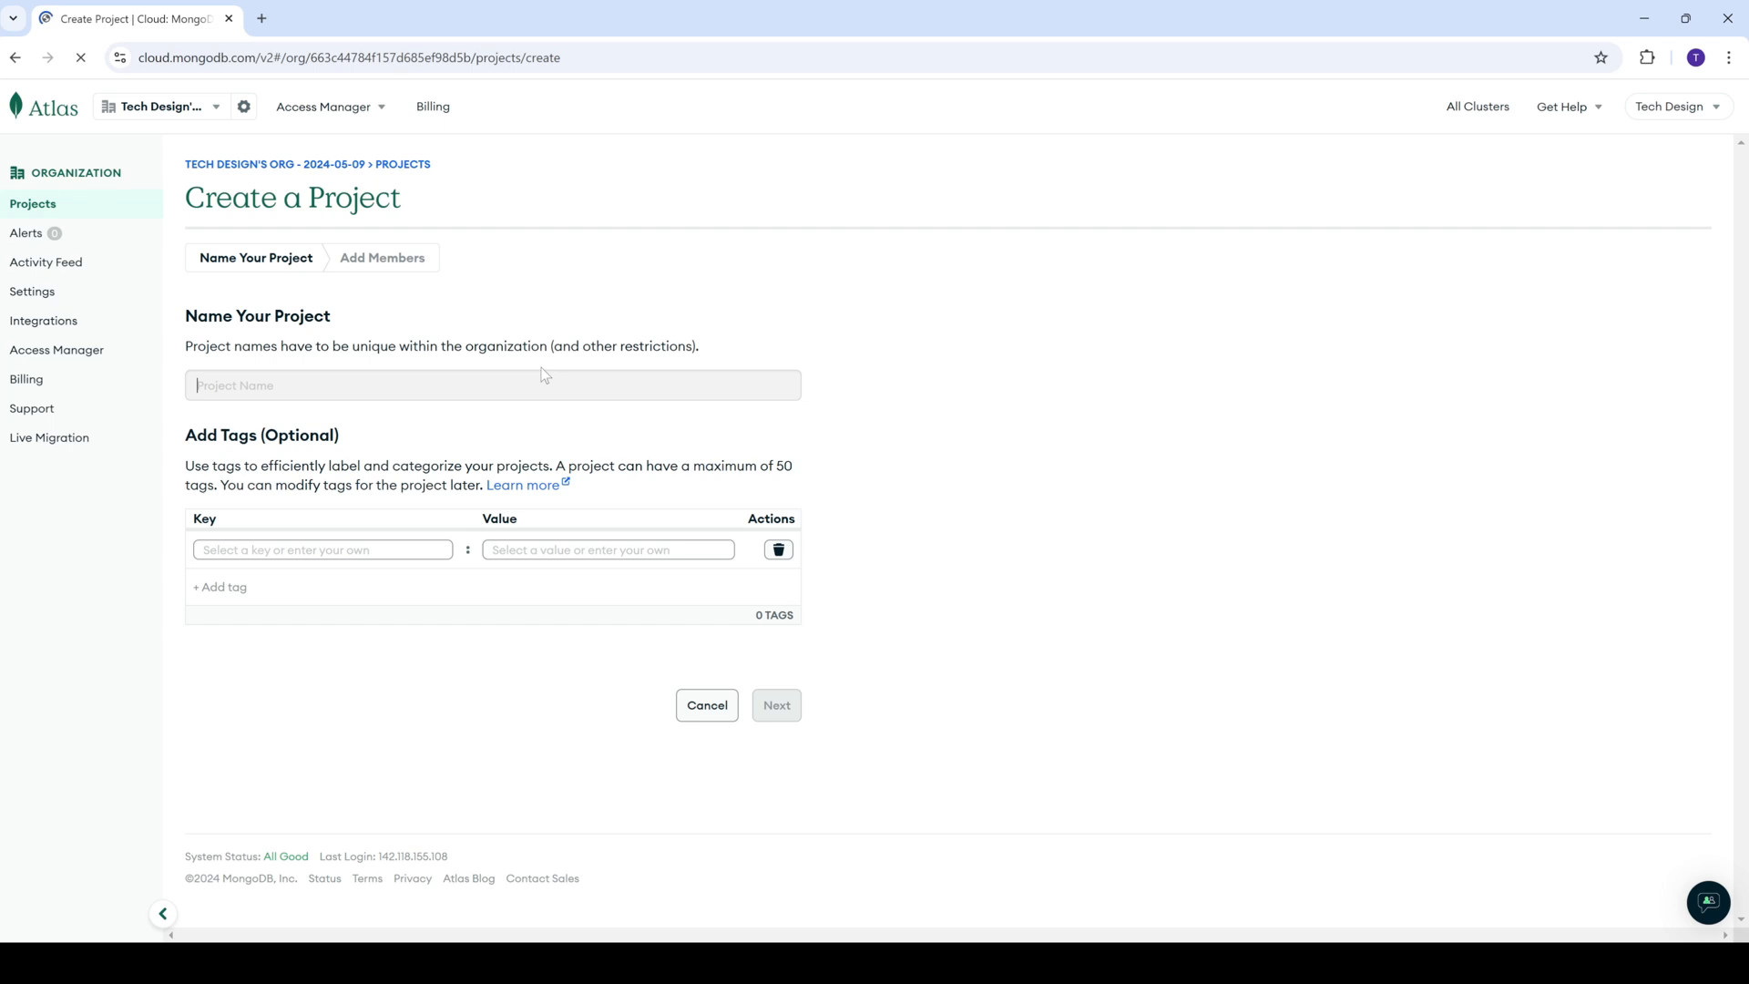
pyautogui.write('Project Test')
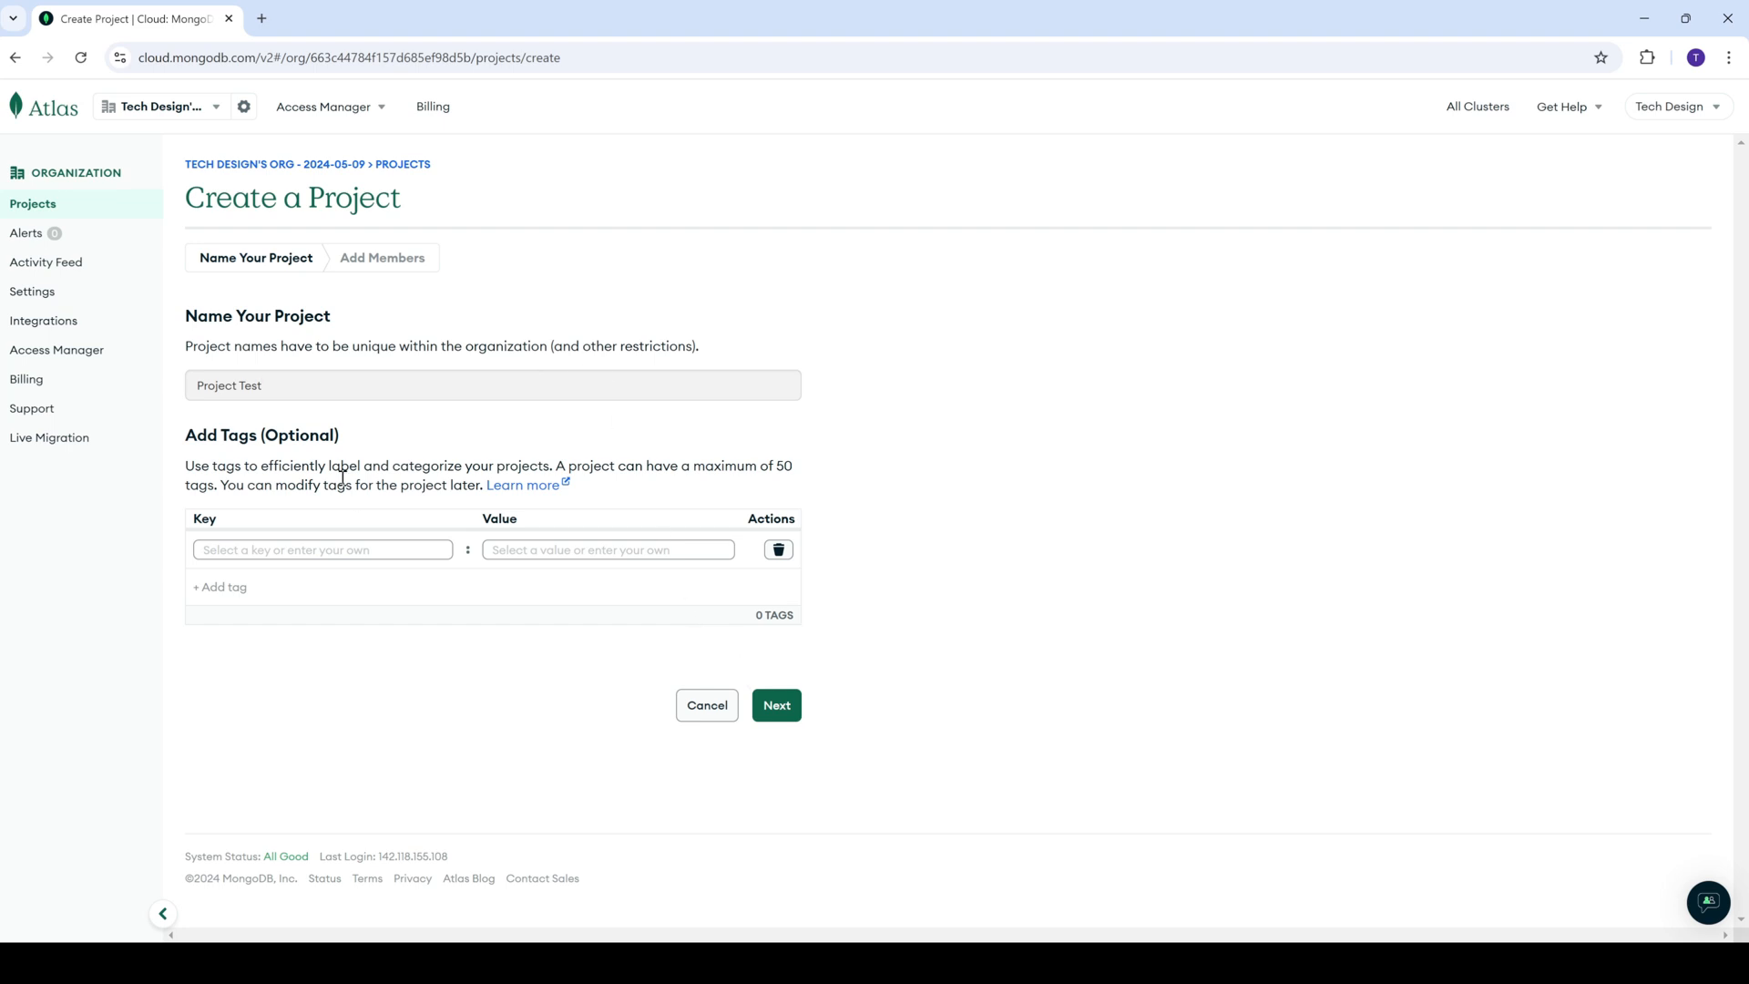
pyautogui.click(777, 706)
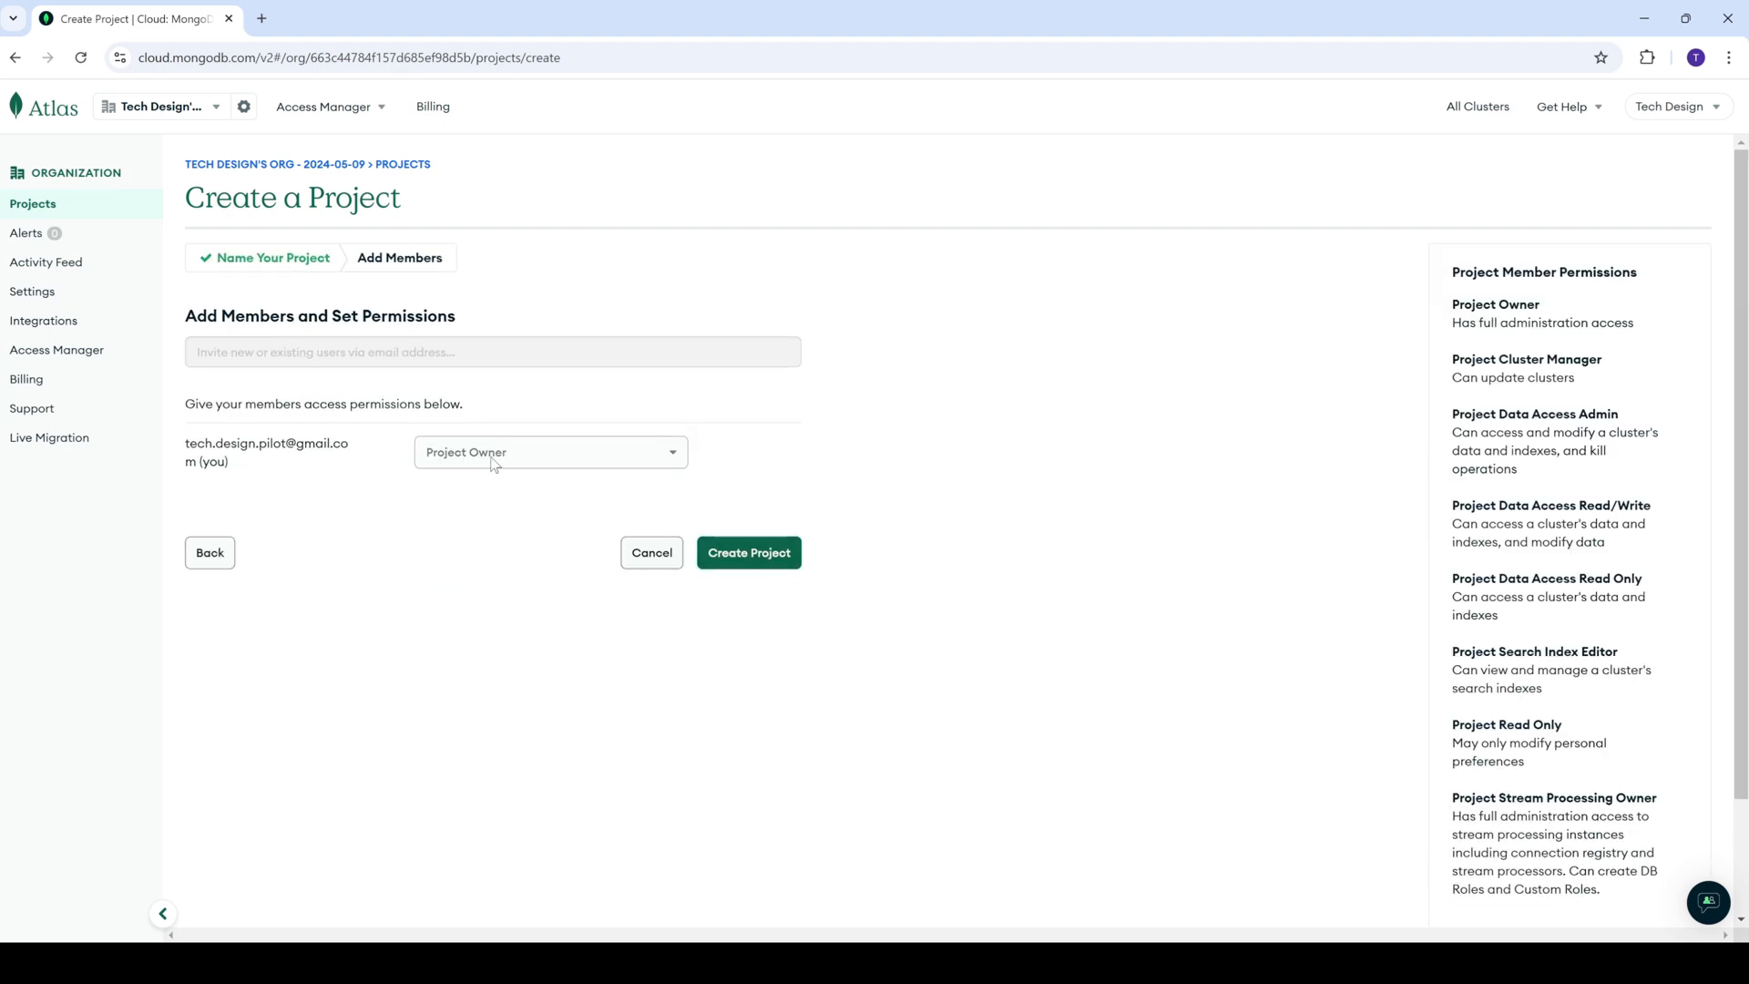
pyautogui.click(779, 562)
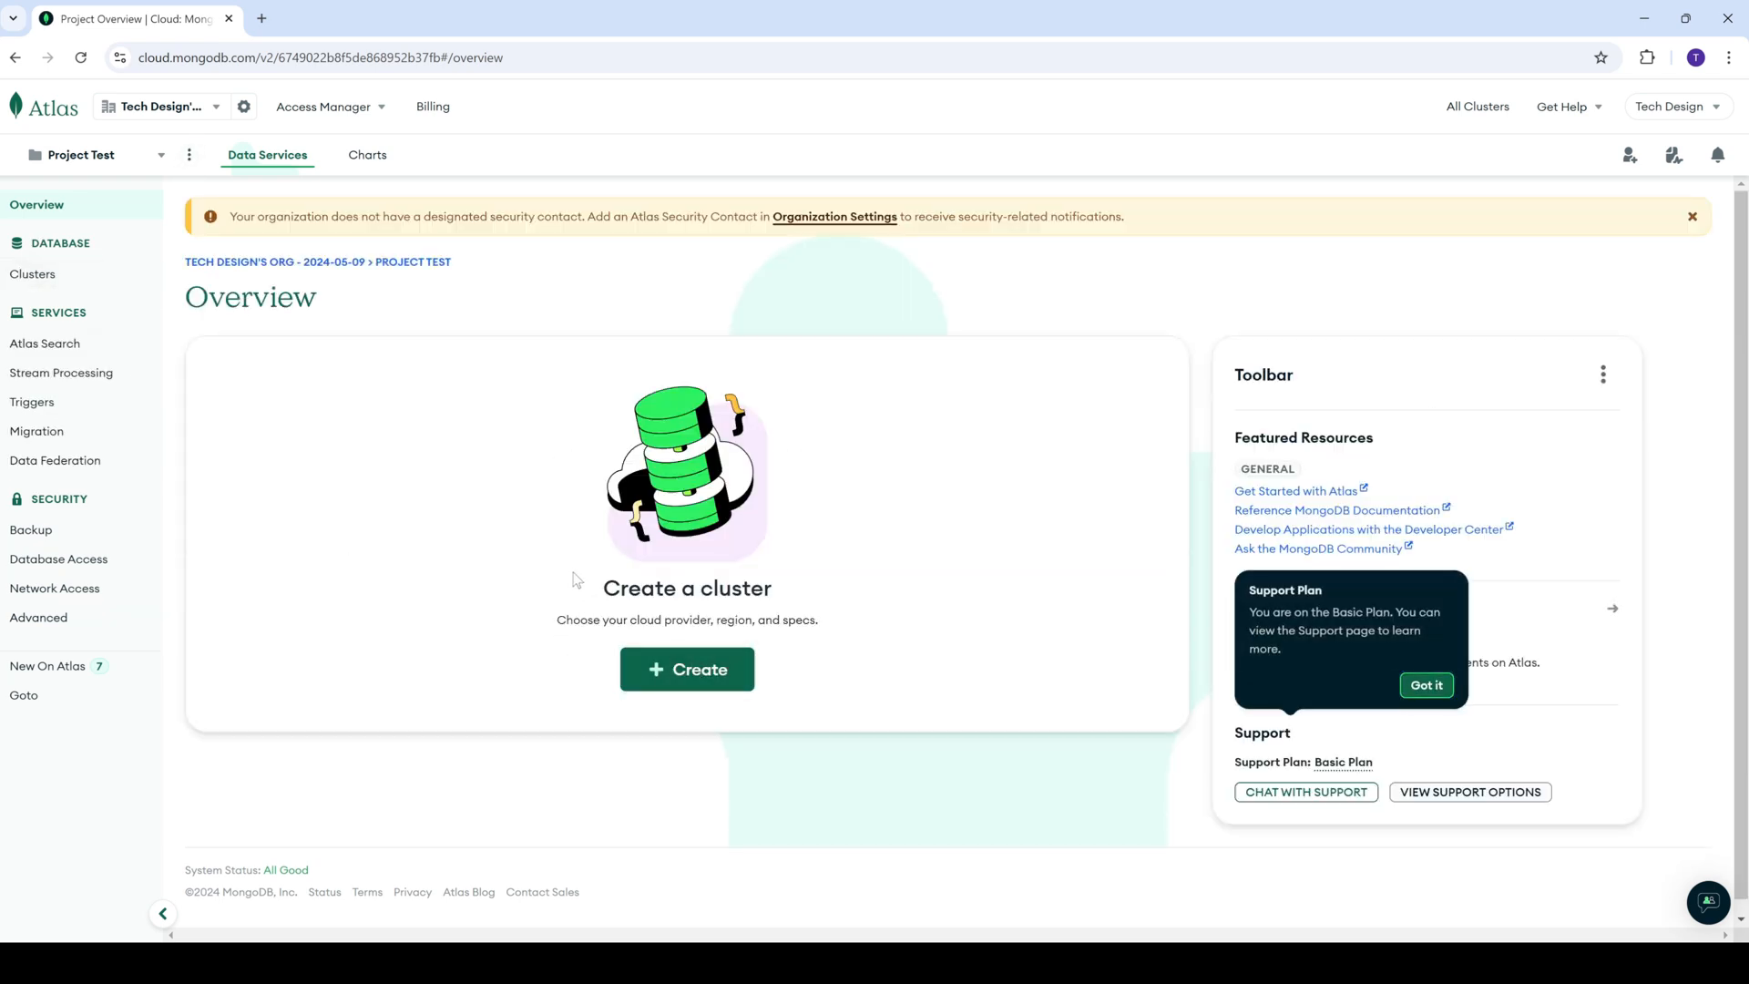
# - Create a free M0 cluster deployment named Cluster0 on AWS in the Oregon (us-west-2) region with automated security setup
pyautogui.moveTo(570, 575); pyautogui.dragTo(781, 591)
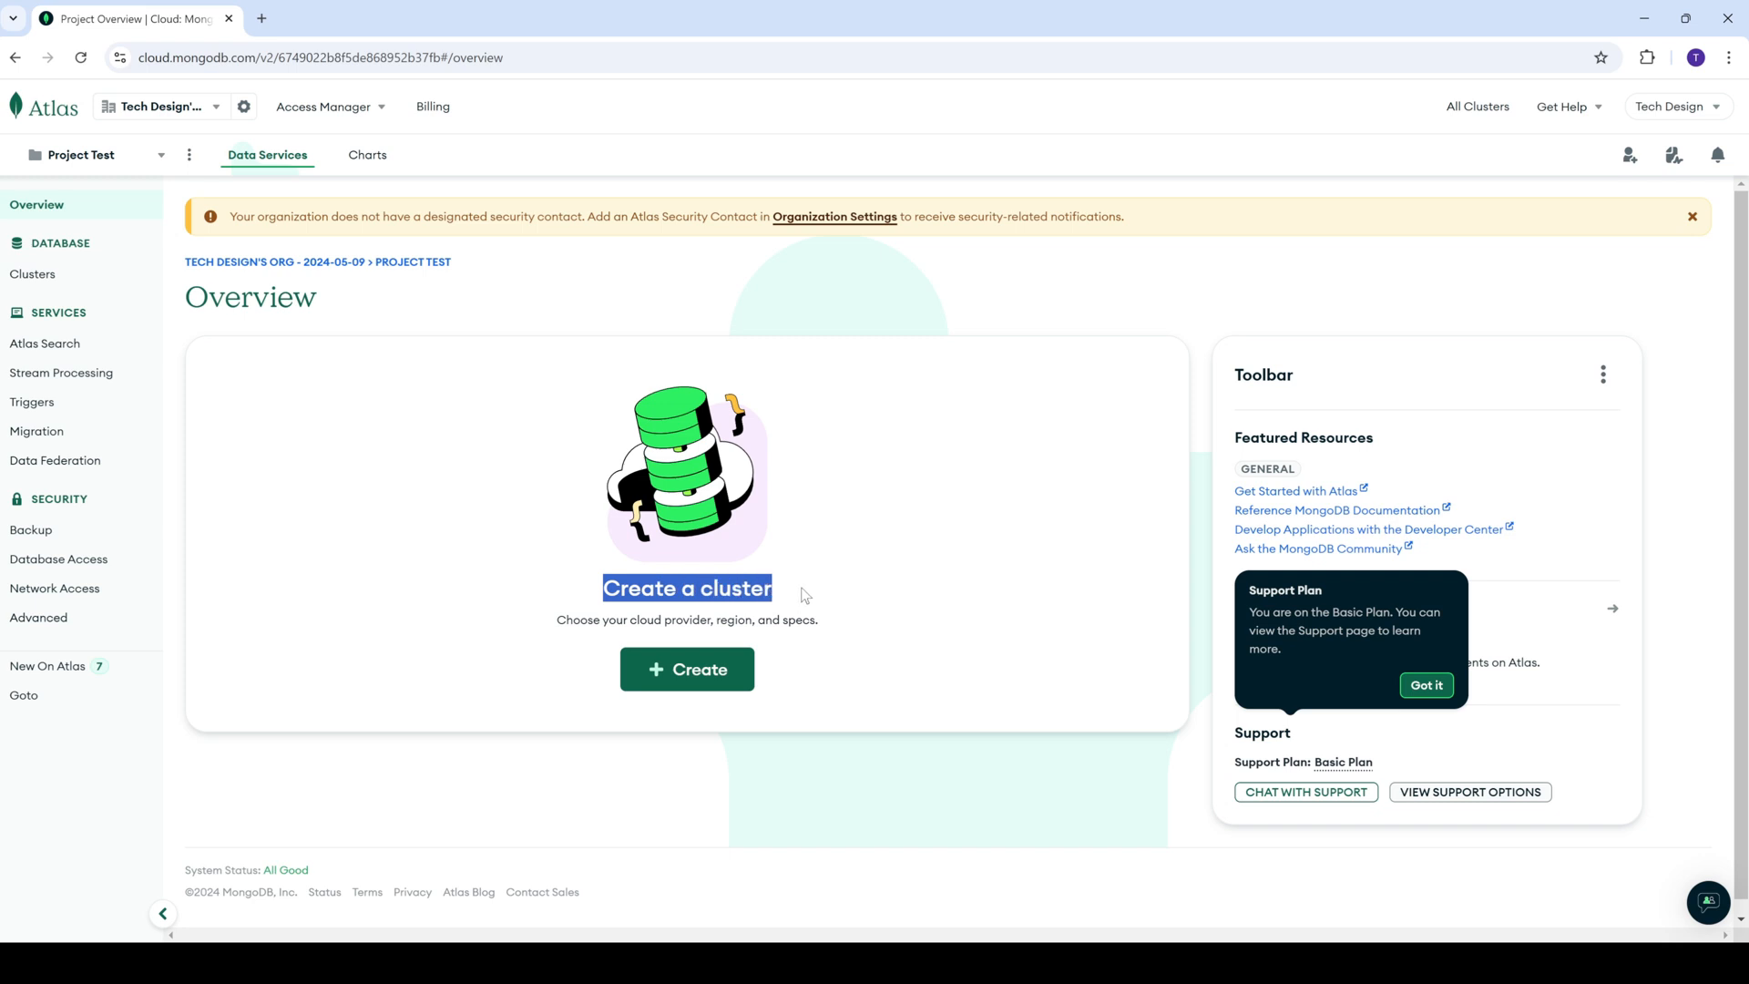
pyautogui.click(690, 674)
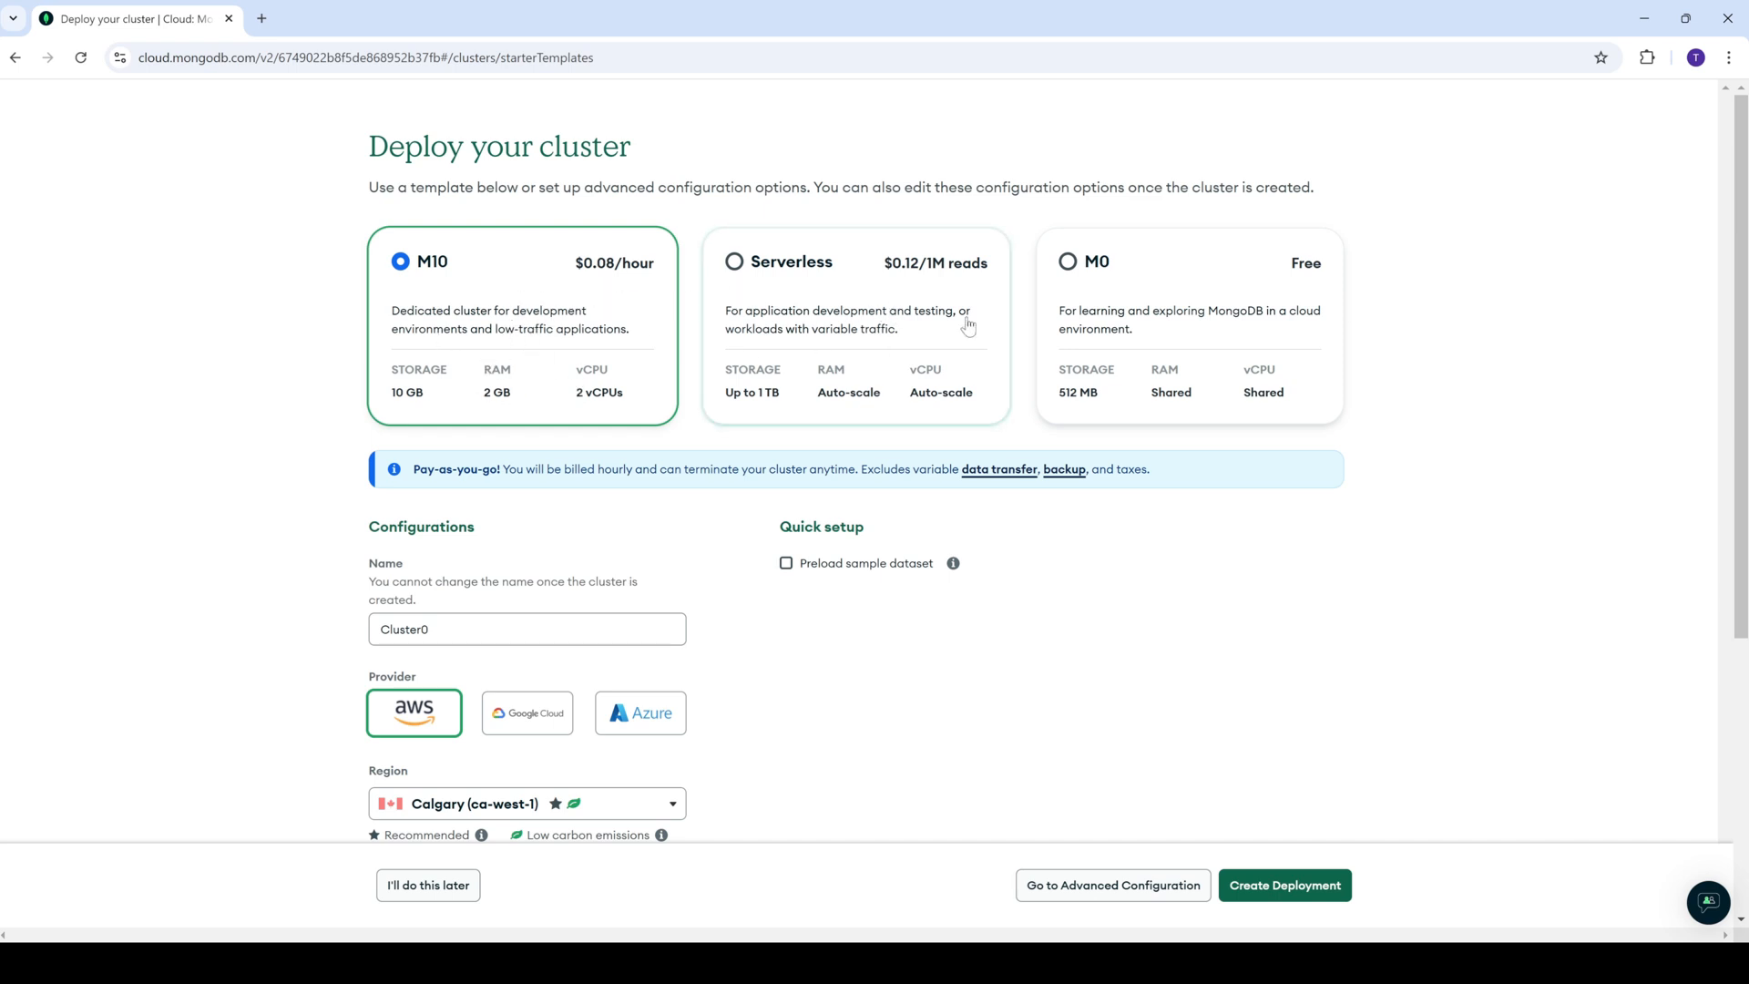
pyautogui.click(1115, 348)
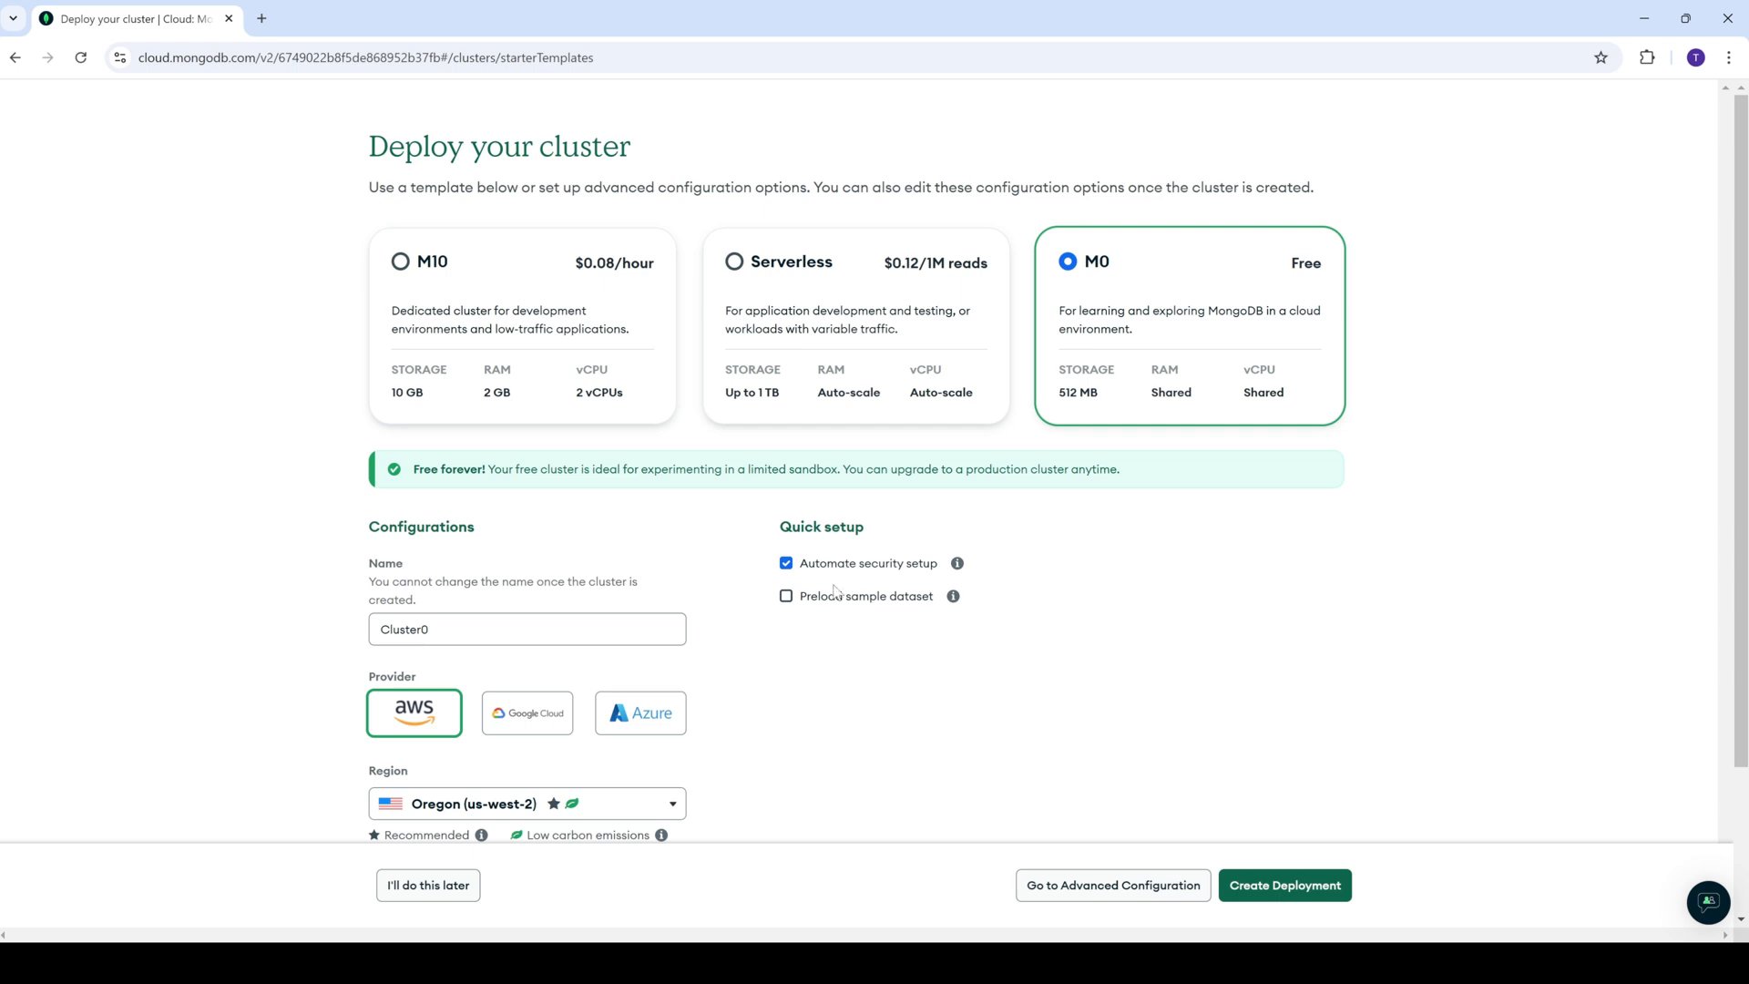
pyautogui.click(430, 638)
pyautogui.scroll(-2, 273, 597)
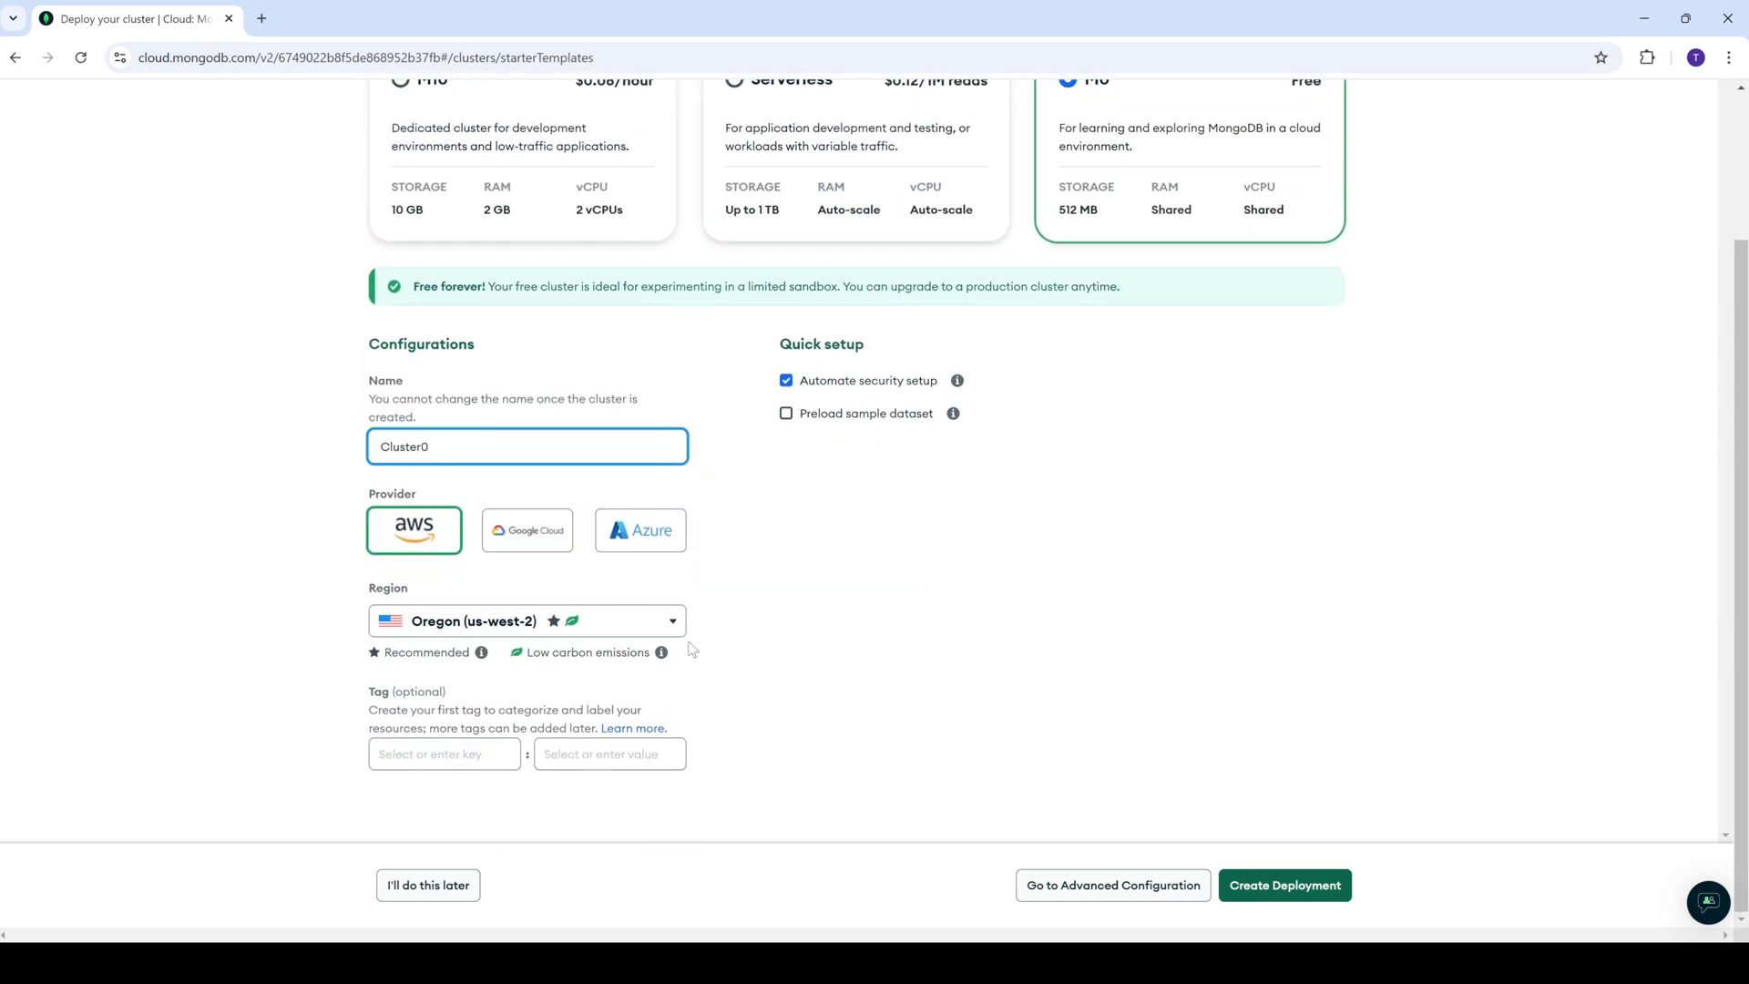
pyautogui.moveTo(370, 489); pyautogui.dragTo(448, 498)
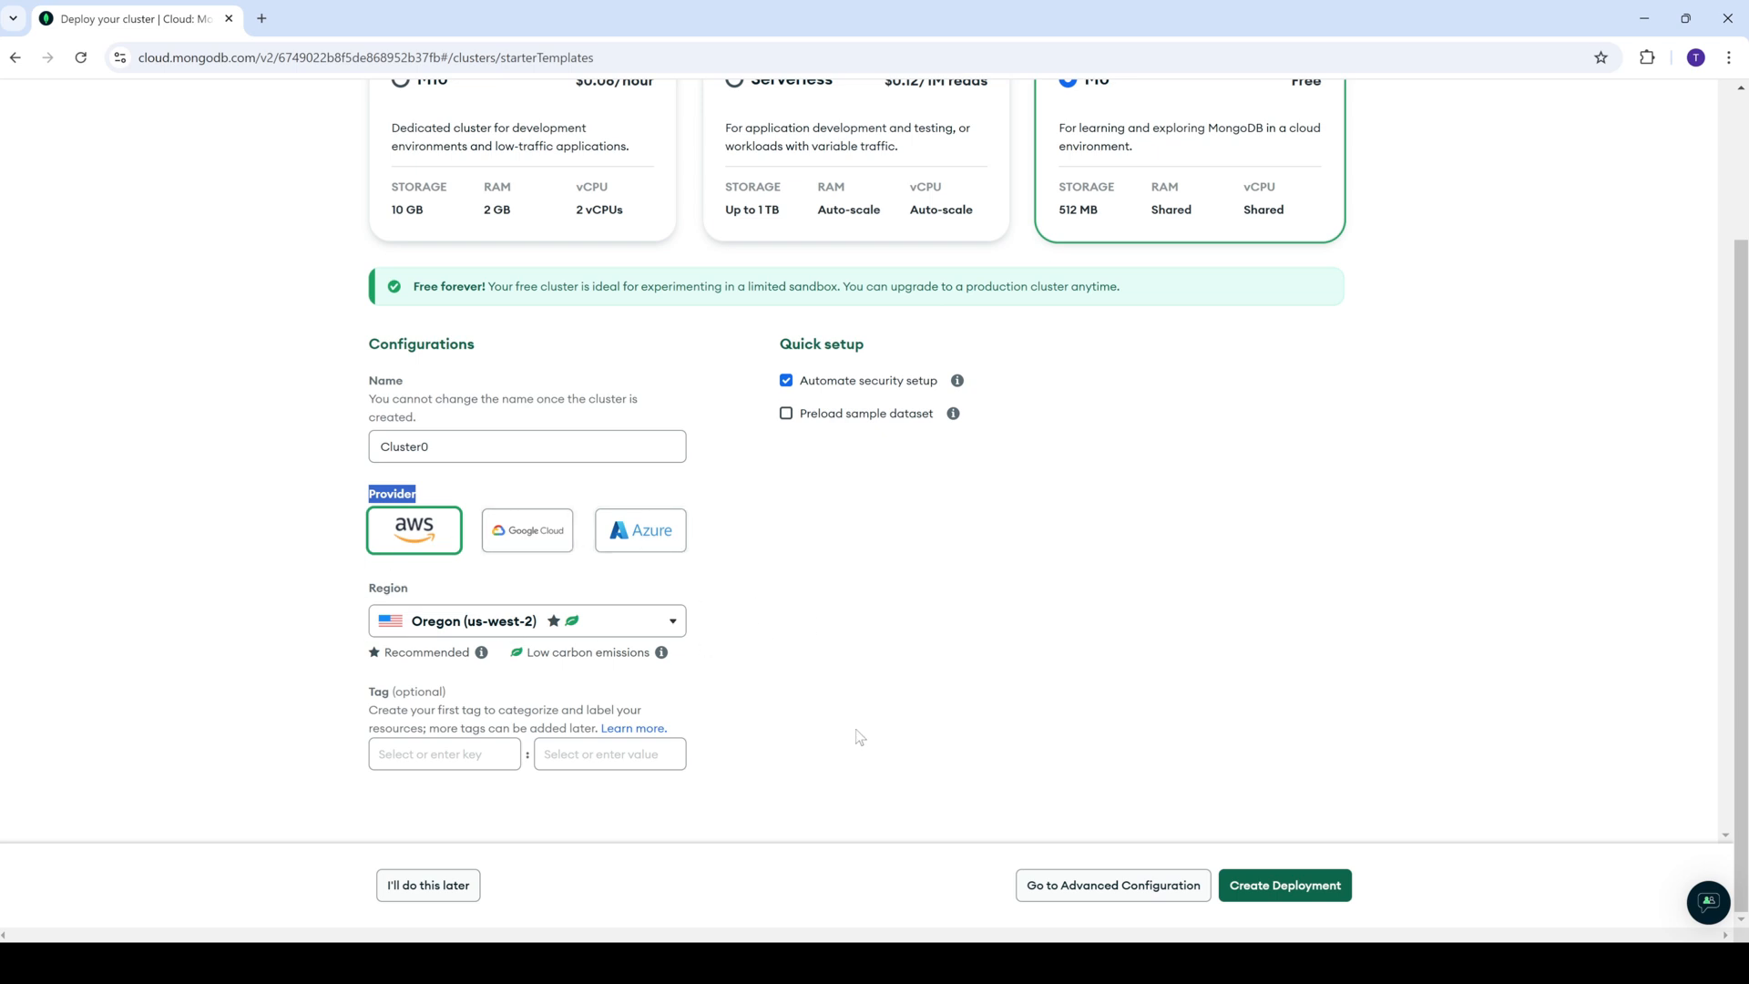
pyautogui.click(1308, 894)
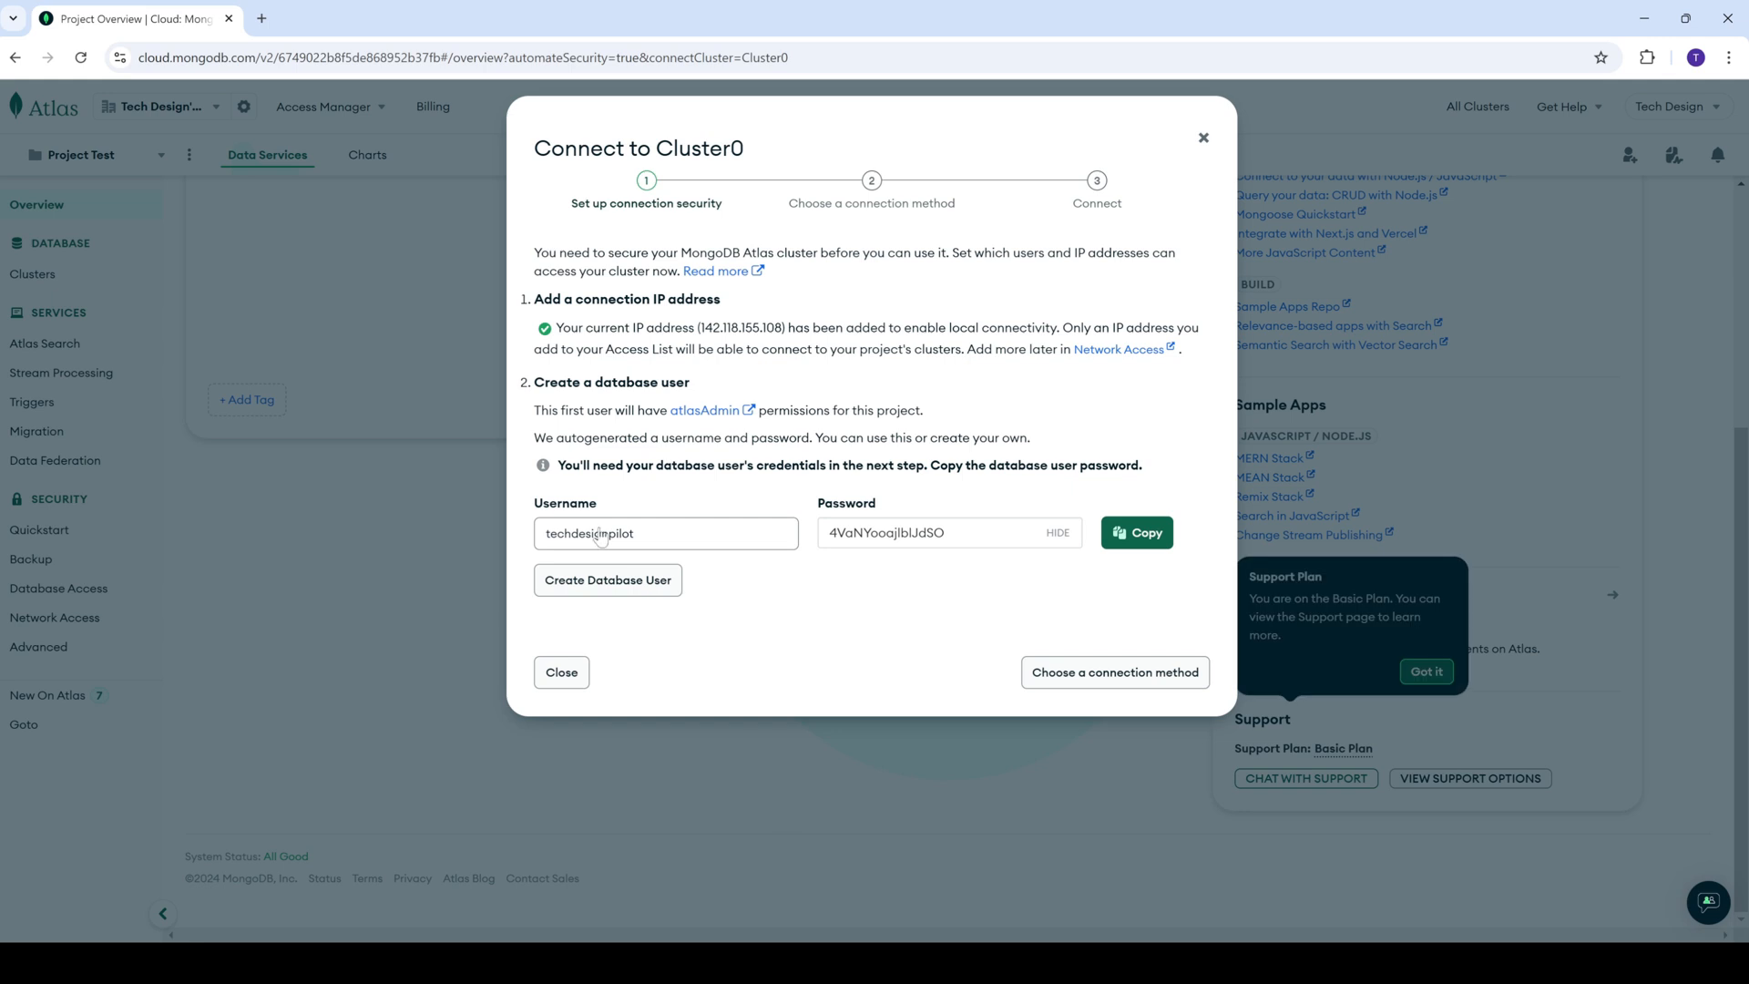
# - Copy the autogenerated database user password and create the database user for Cluster0
pyautogui.moveTo(511, 144); pyautogui.dragTo(765, 151)
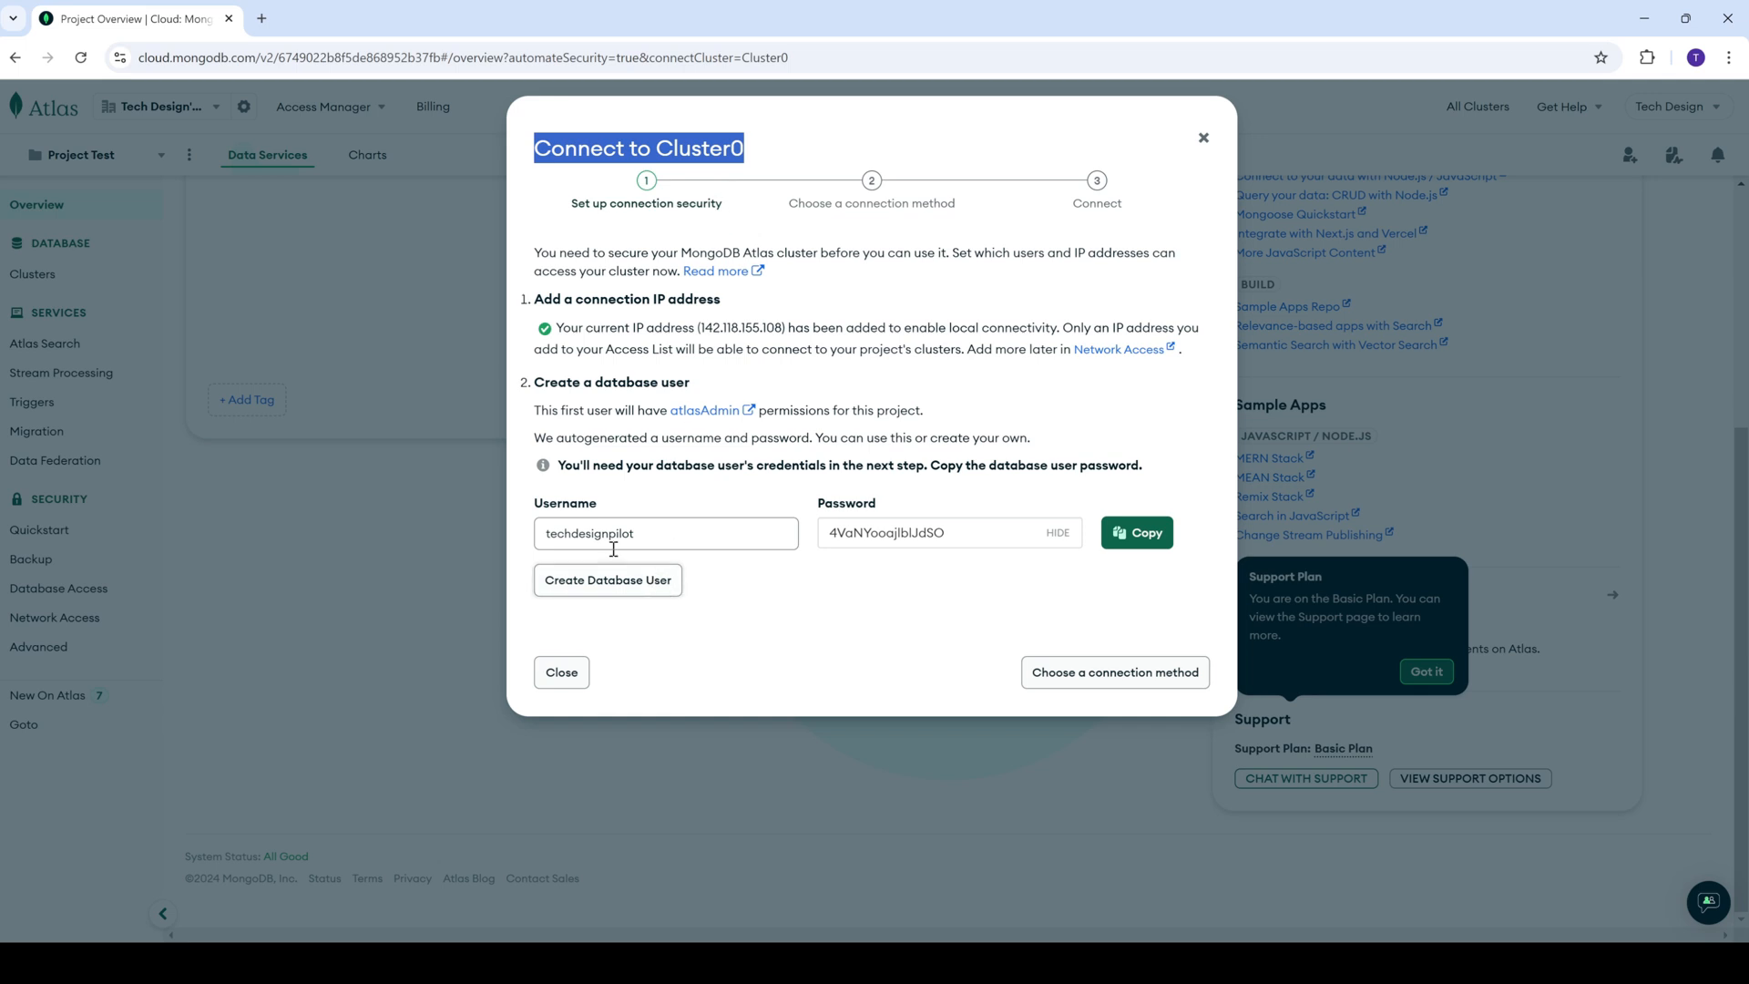
pyautogui.click(1153, 533)
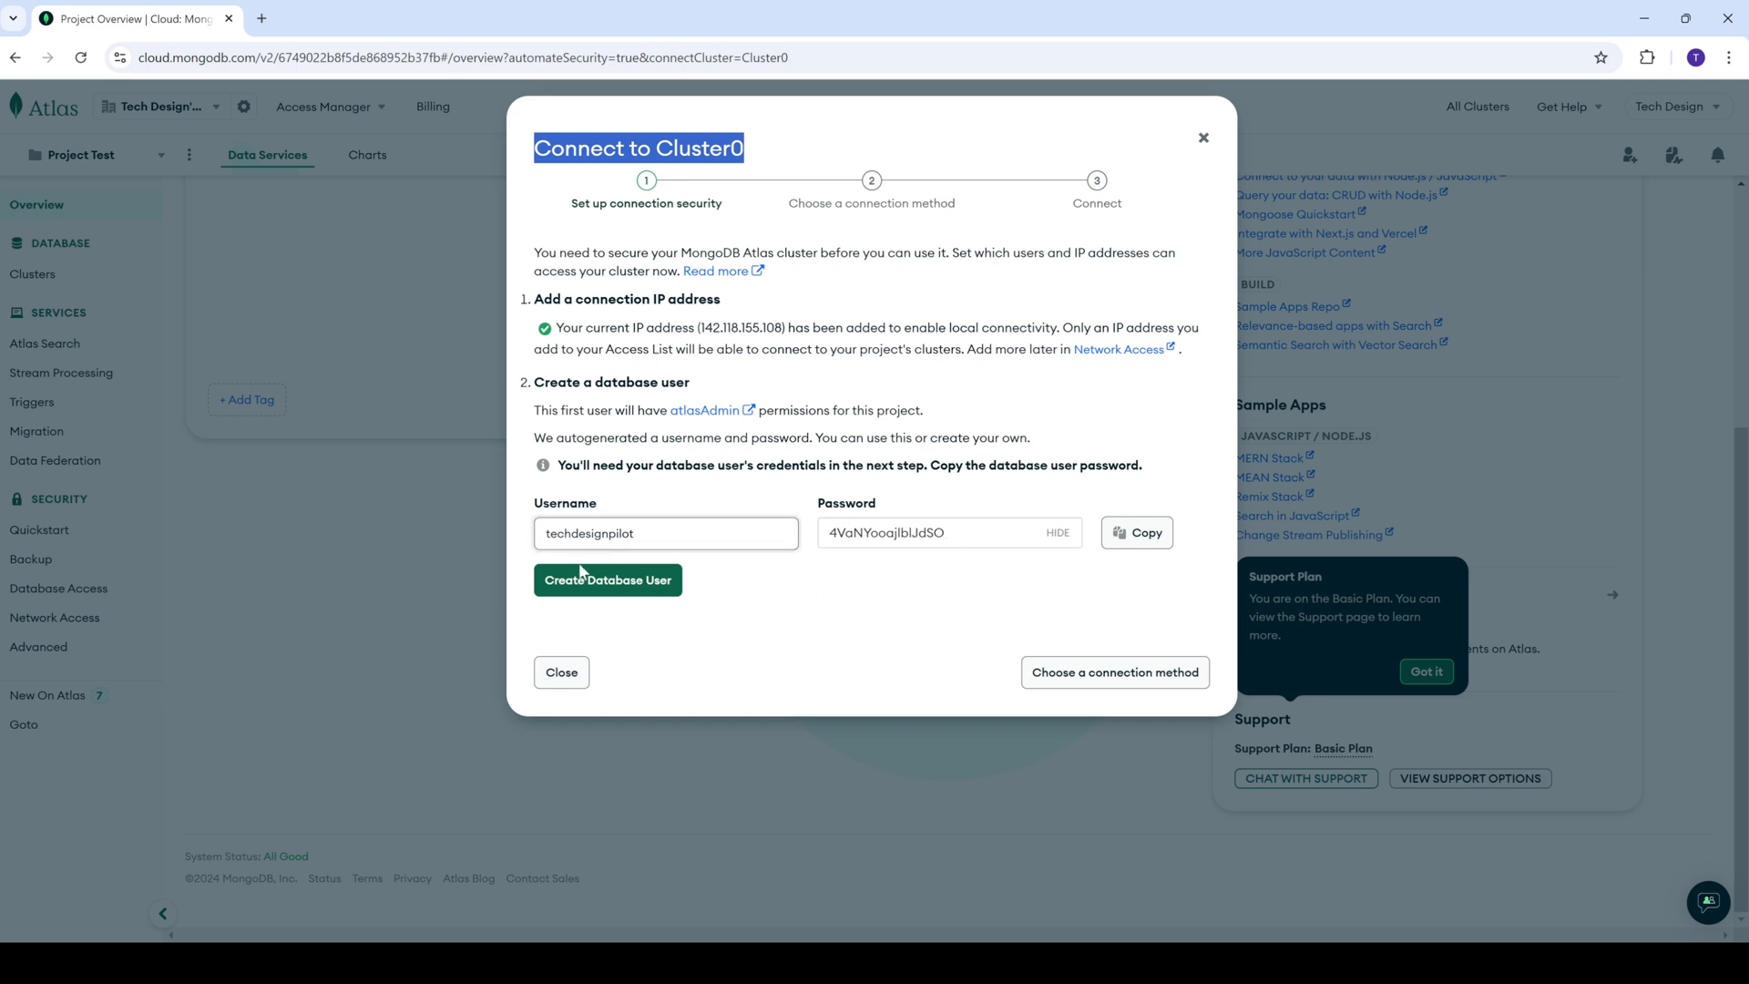
pyautogui.click(642, 588)
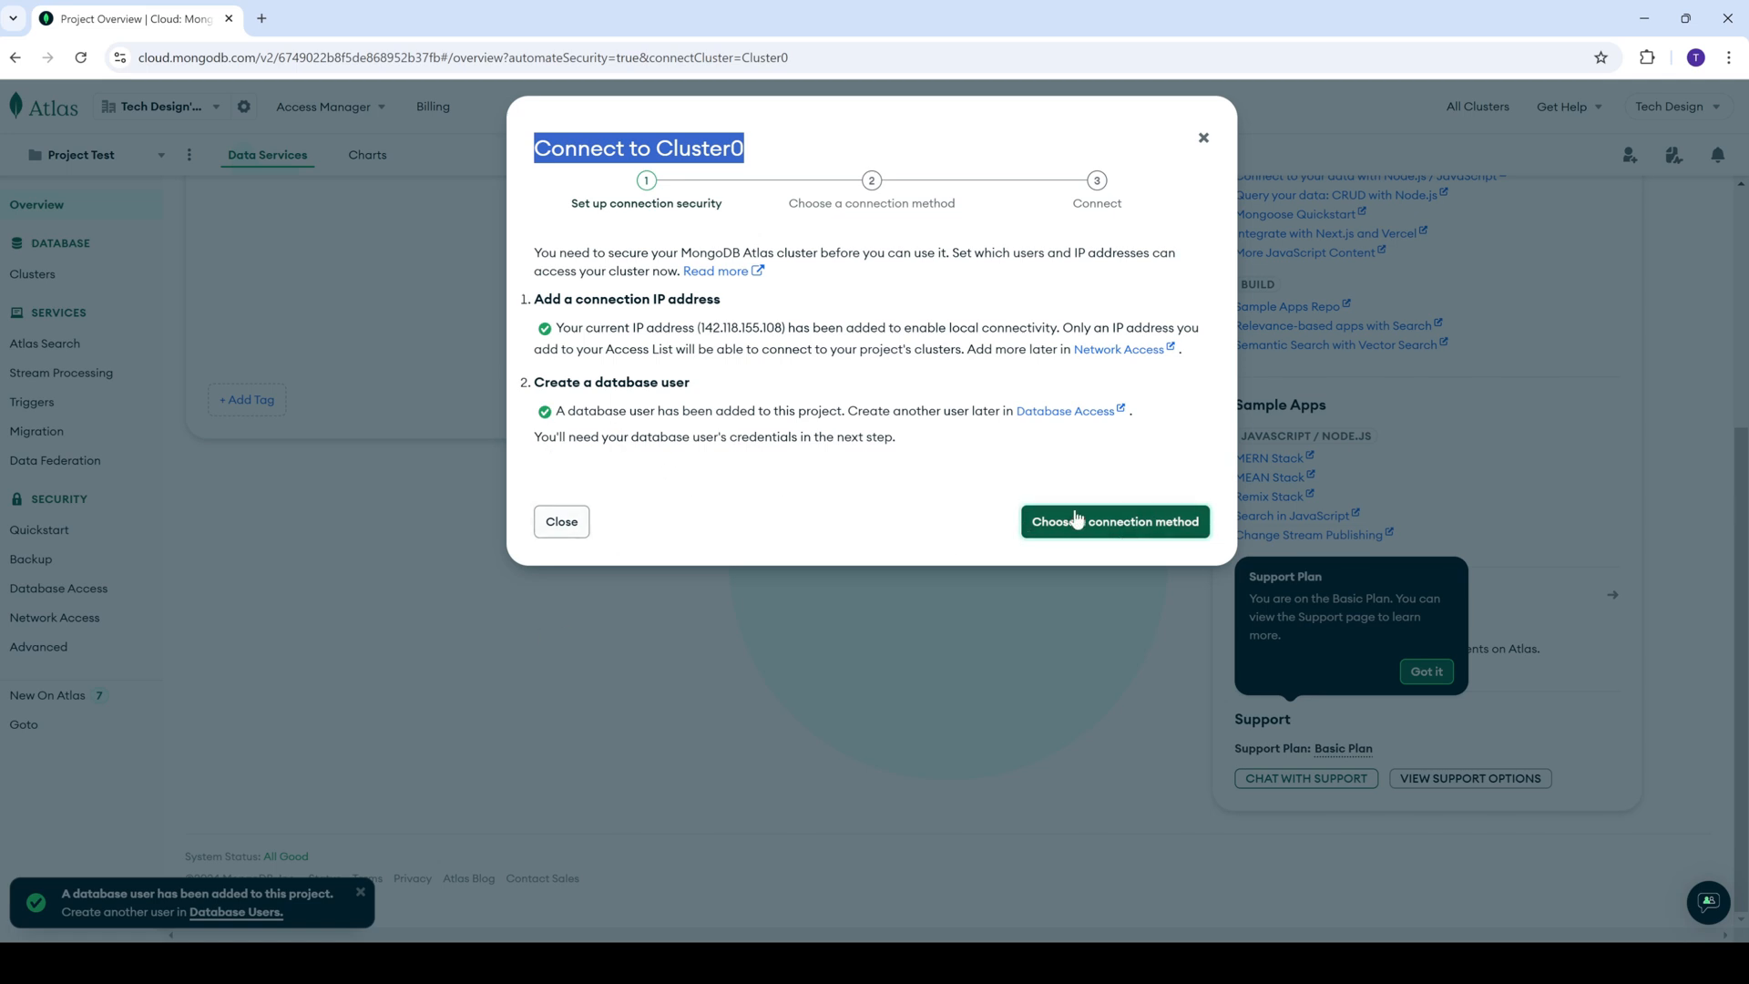
# - Choose Drivers as the connection method for Cluster0 and set the driver to C# / .NET
pyautogui.click(1127, 532)
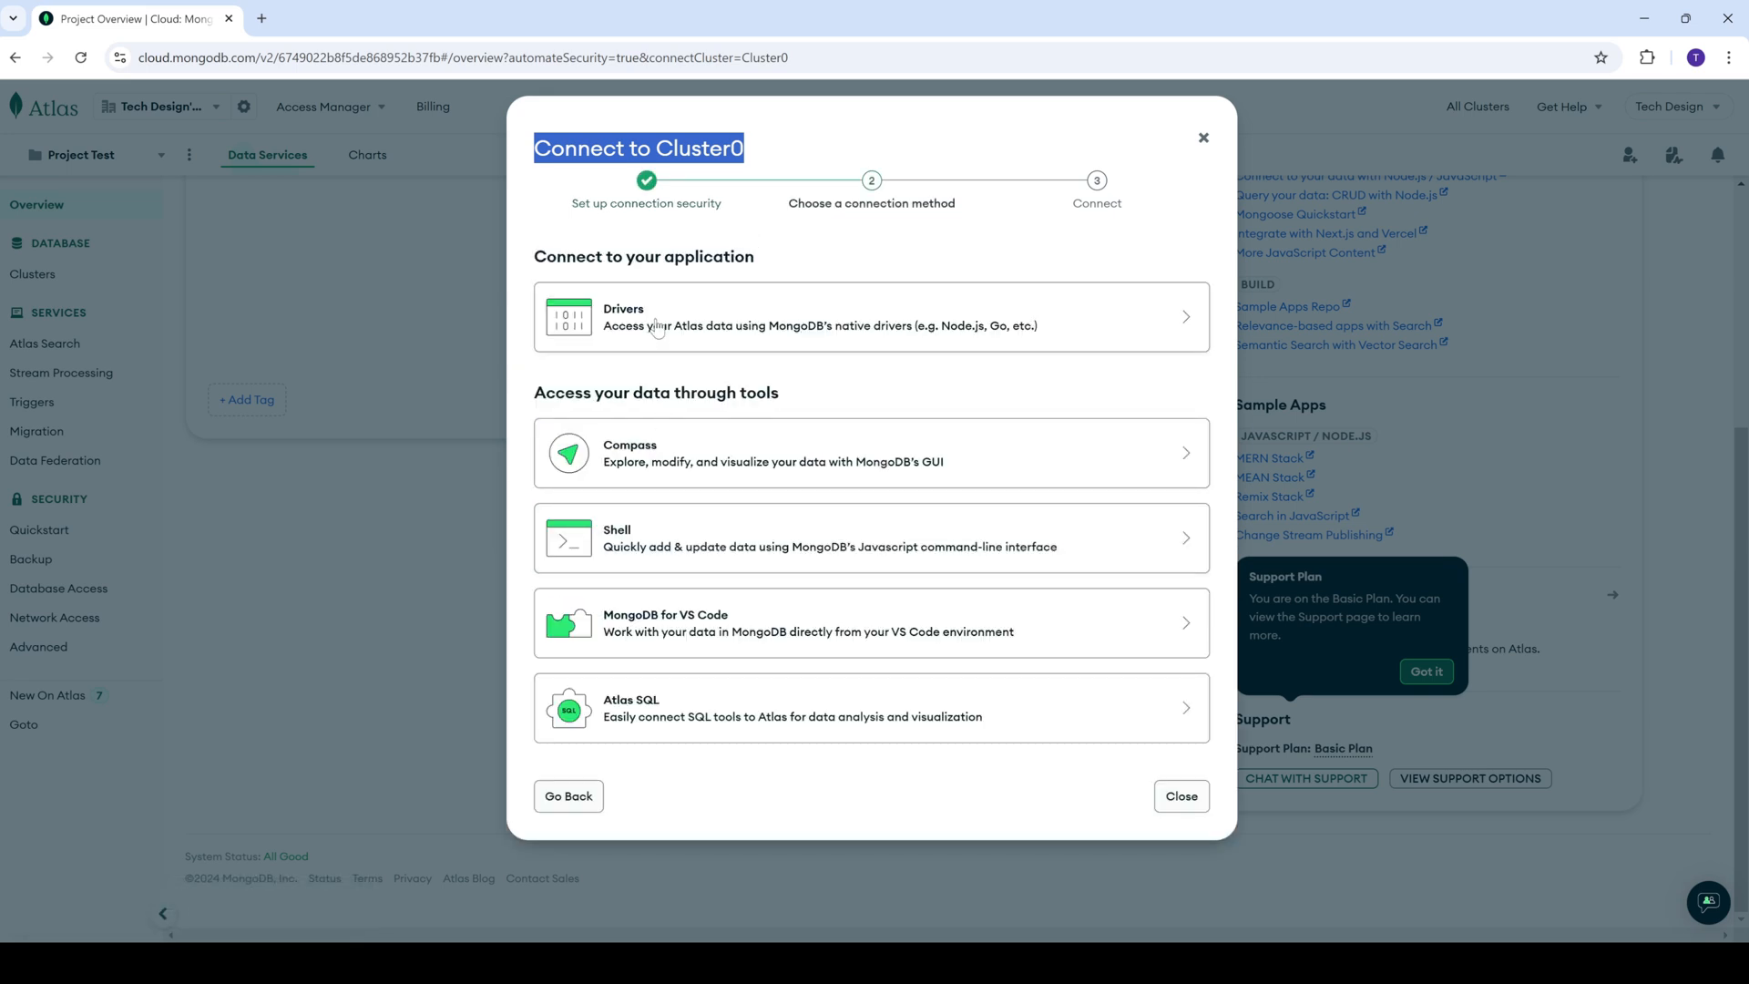
pyautogui.moveTo(538, 392); pyautogui.dragTo(829, 398)
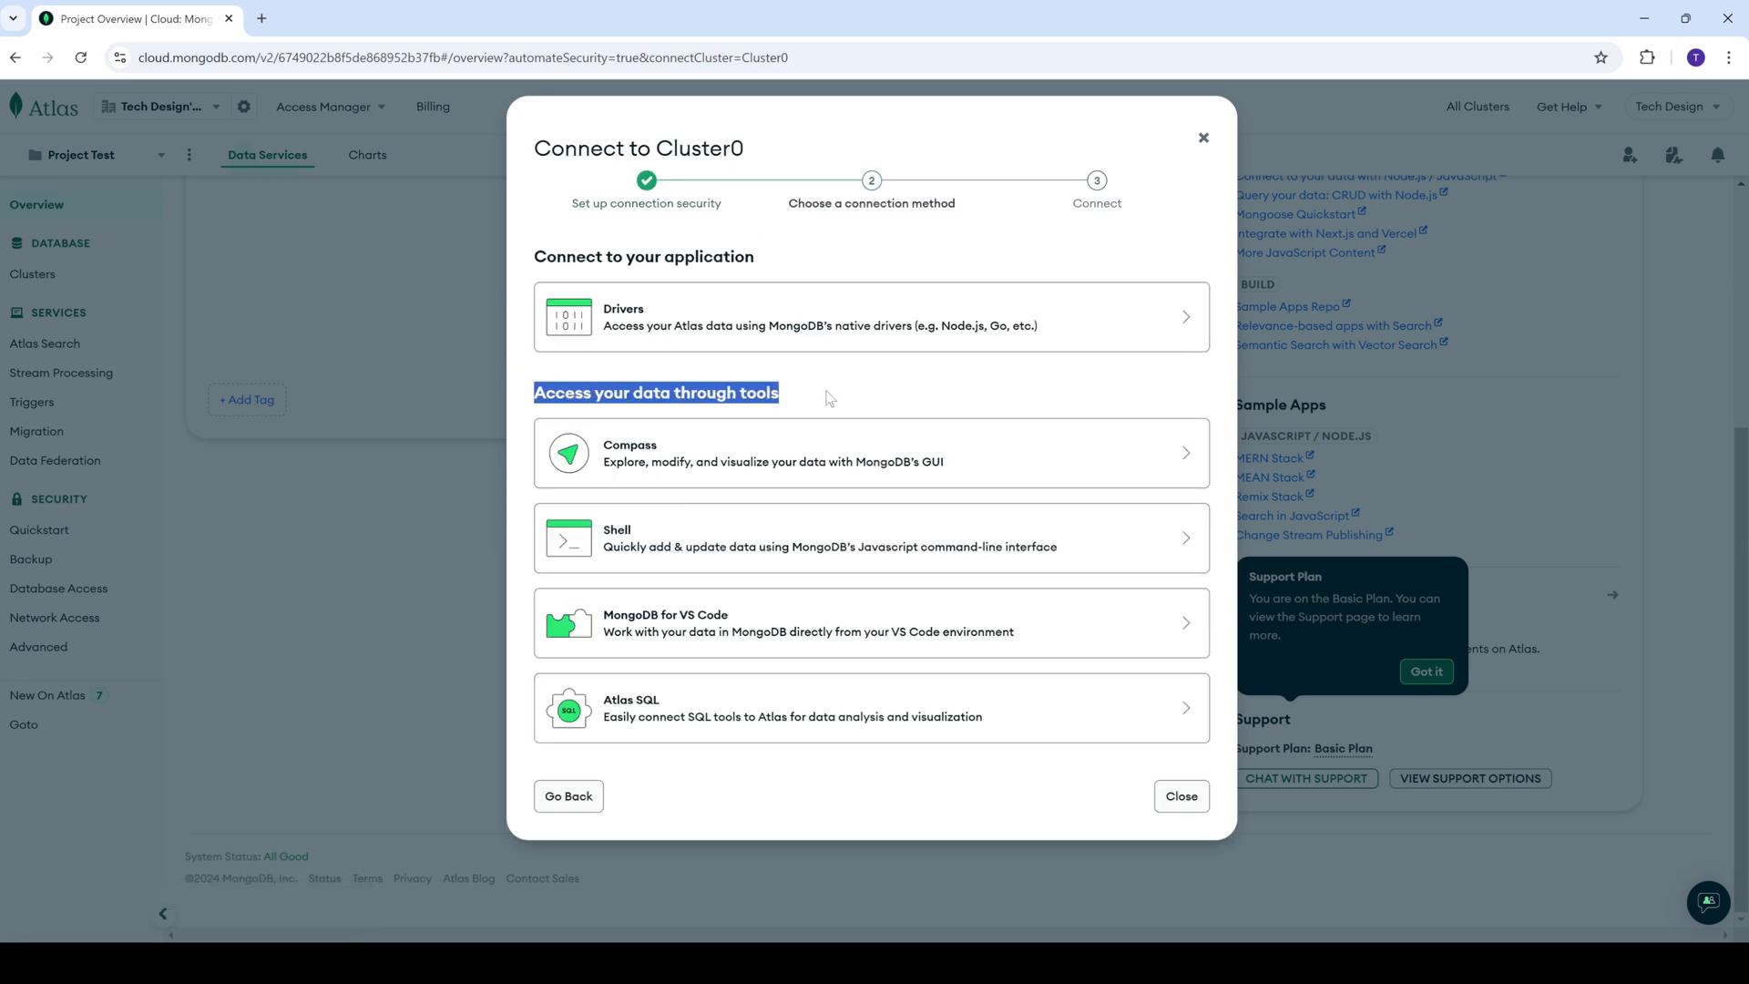
pyautogui.click(635, 342)
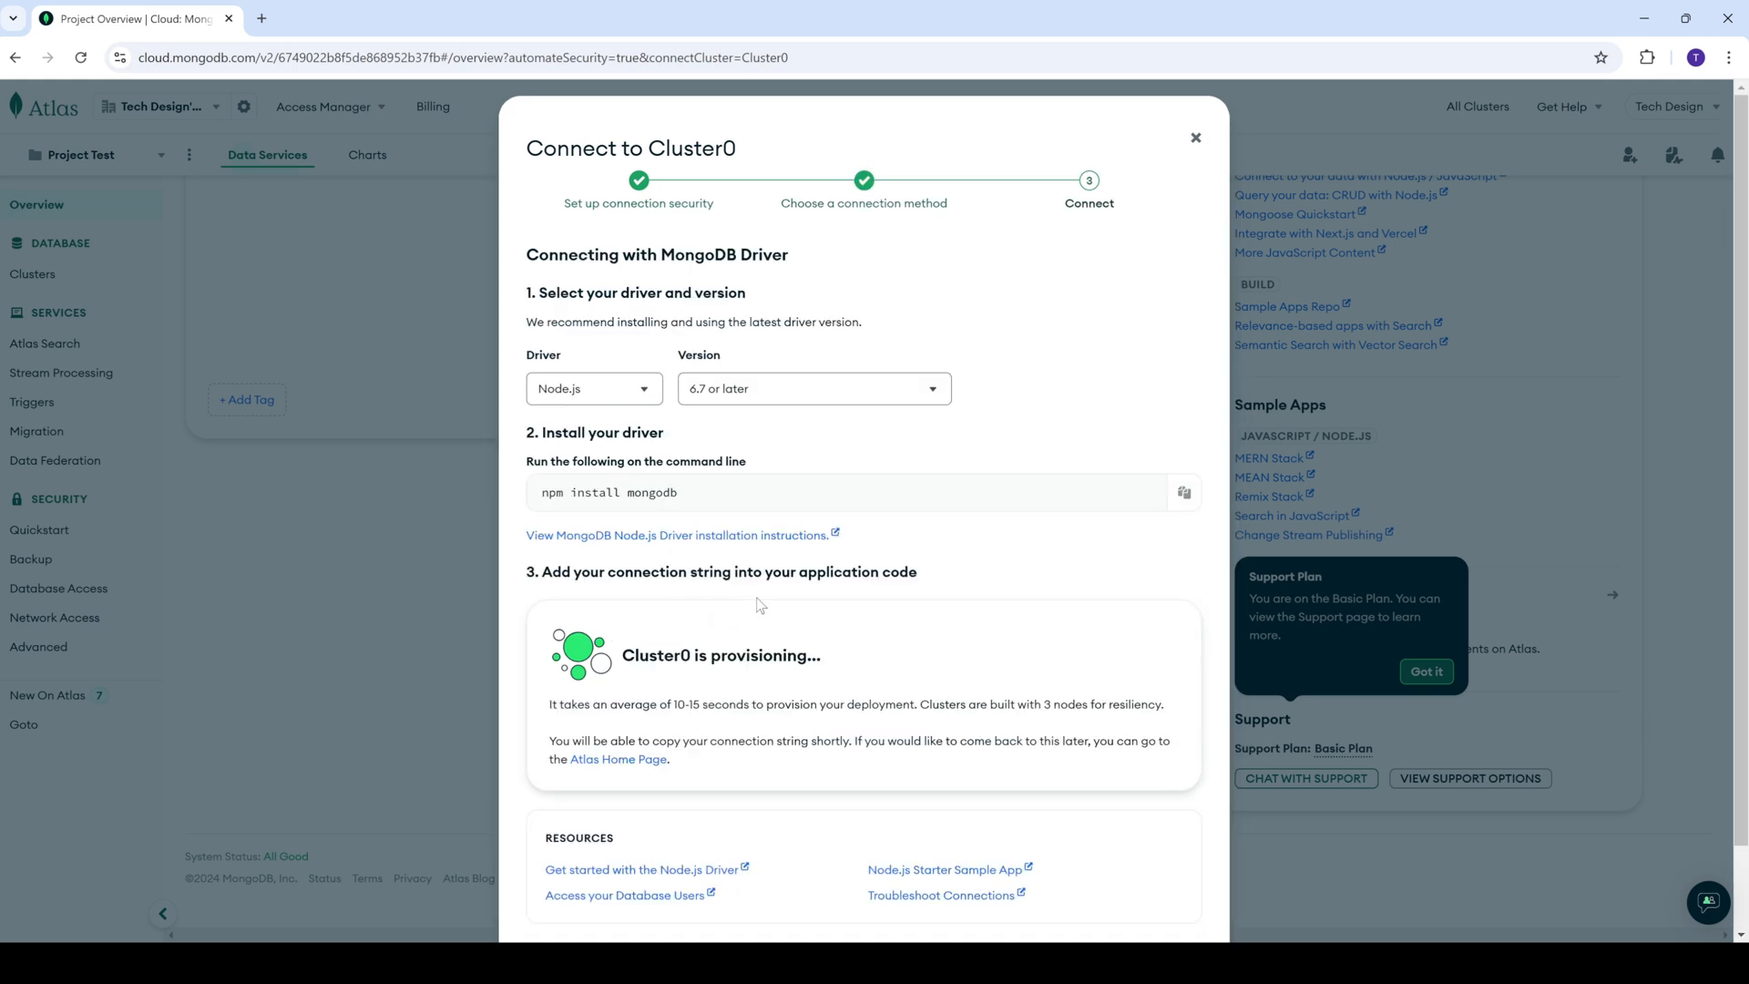
pyautogui.click(593, 396)
pyautogui.click(578, 473)
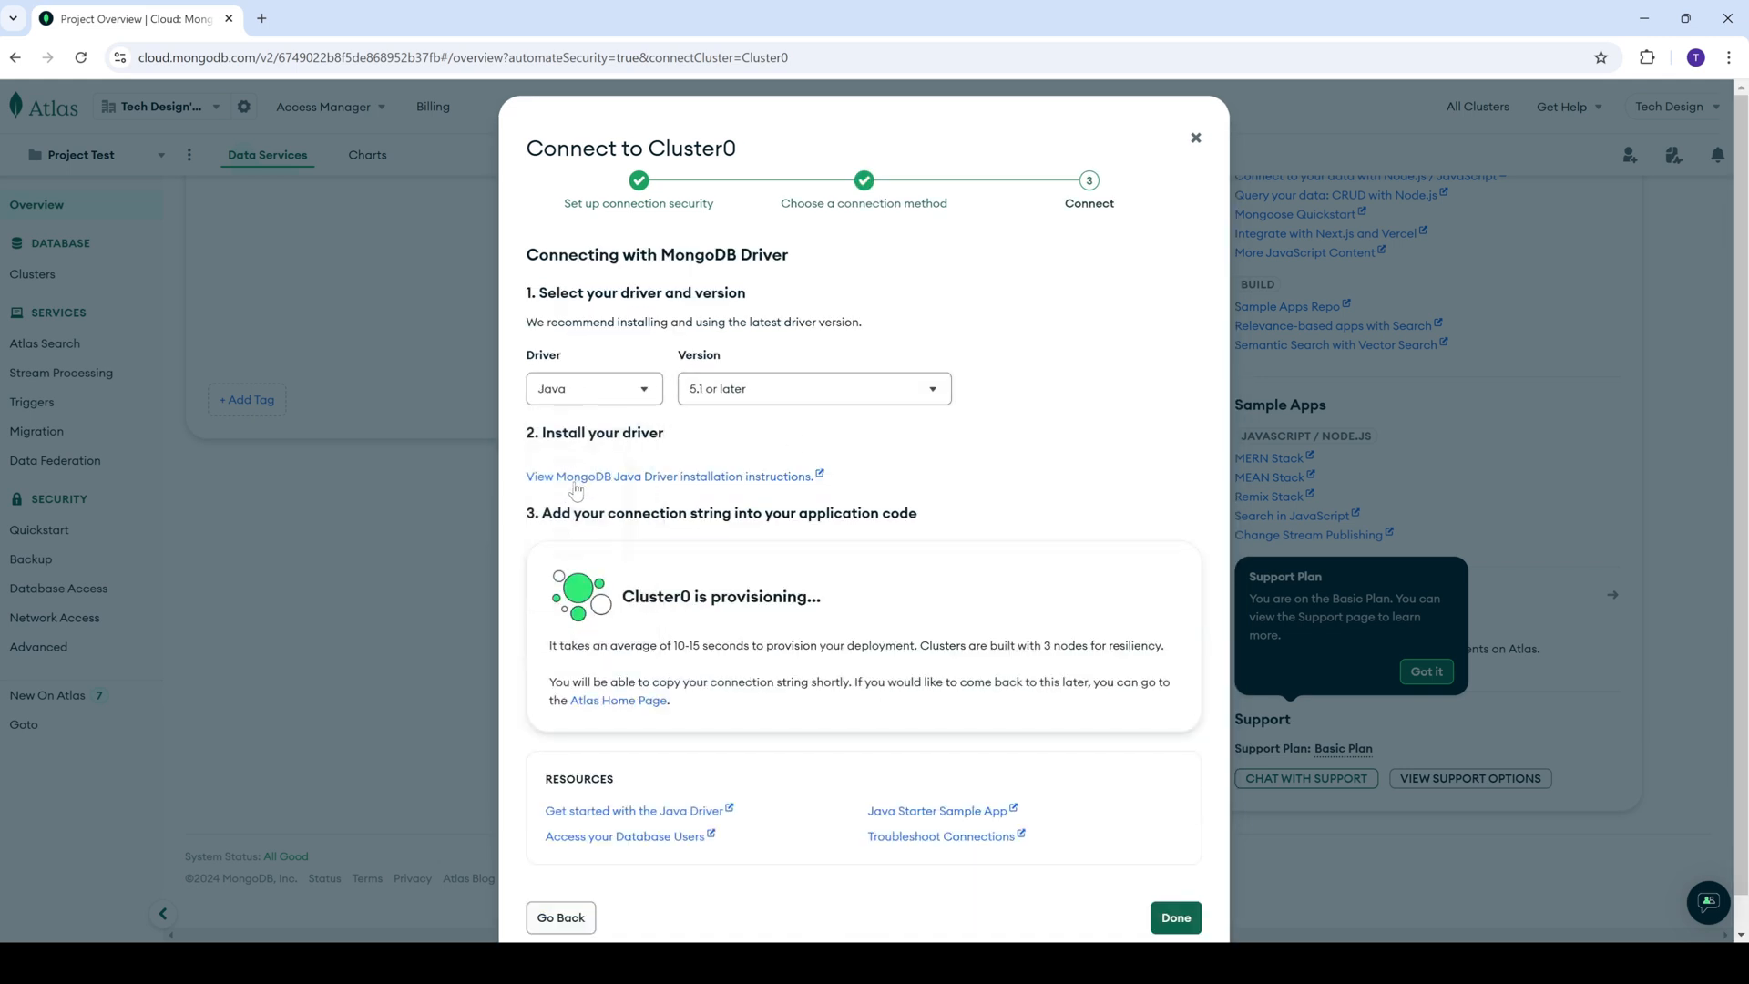
pyautogui.click(588, 404)
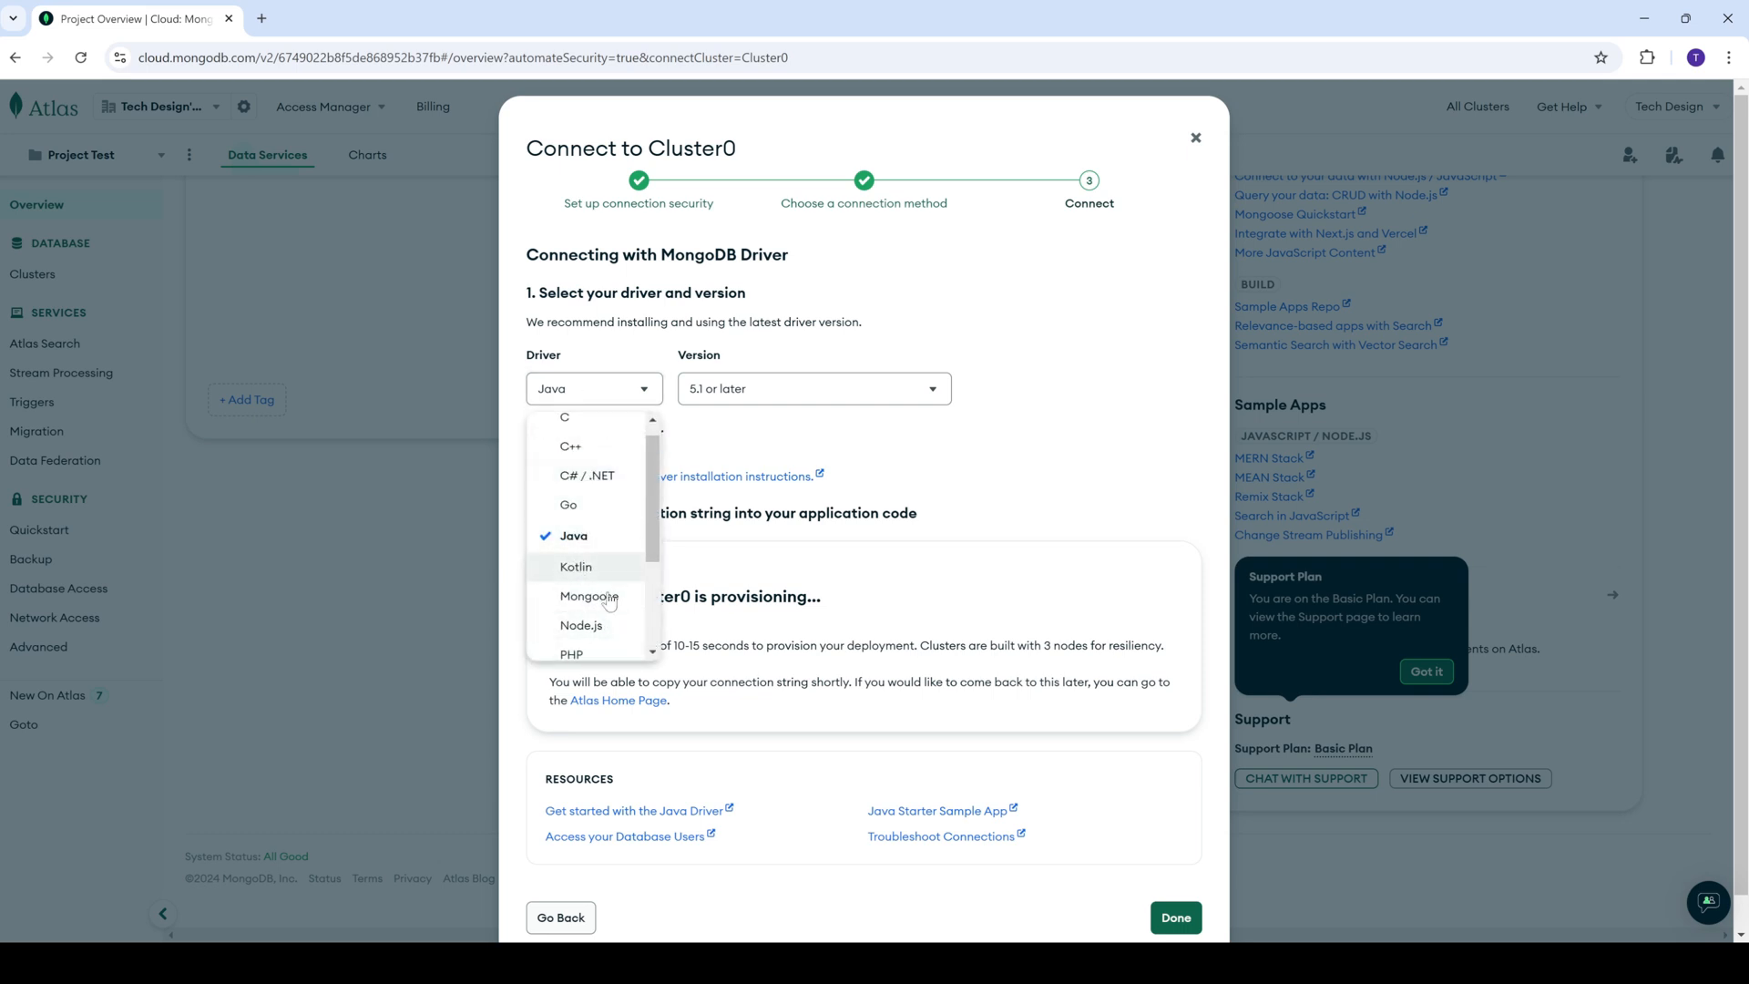
pyautogui.scroll(-3, 611, 603)
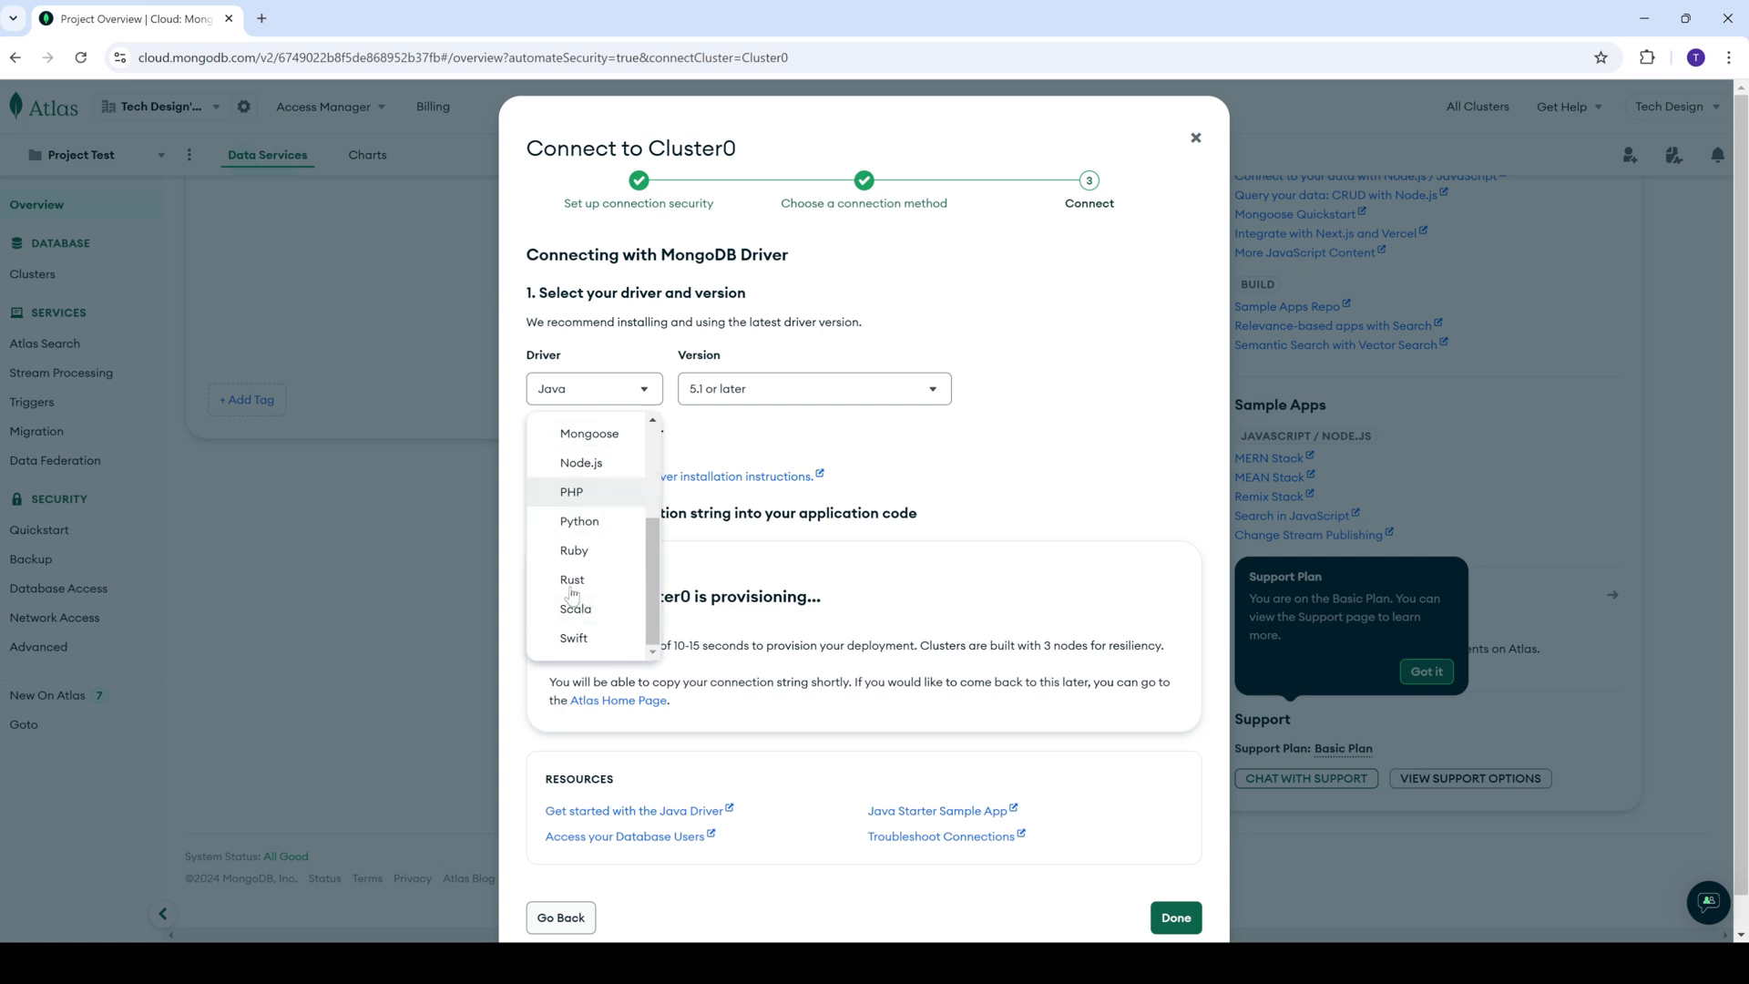
pyautogui.scroll(5, 610, 583)
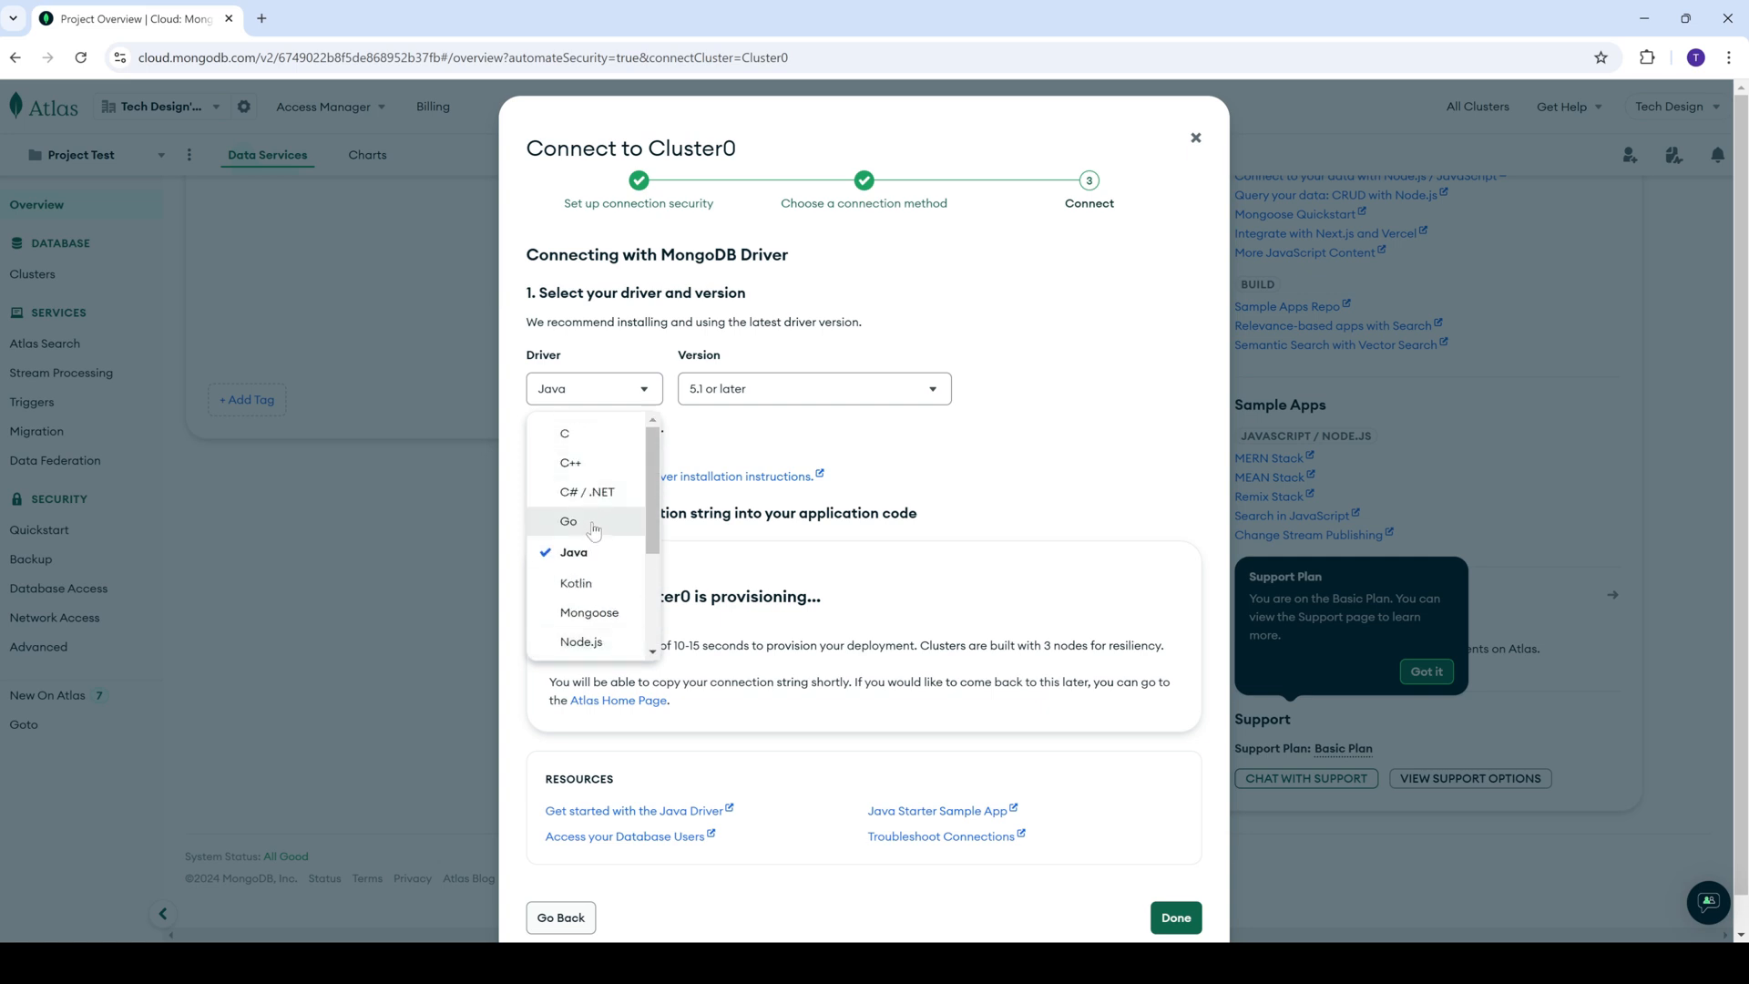
pyautogui.click(583, 492)
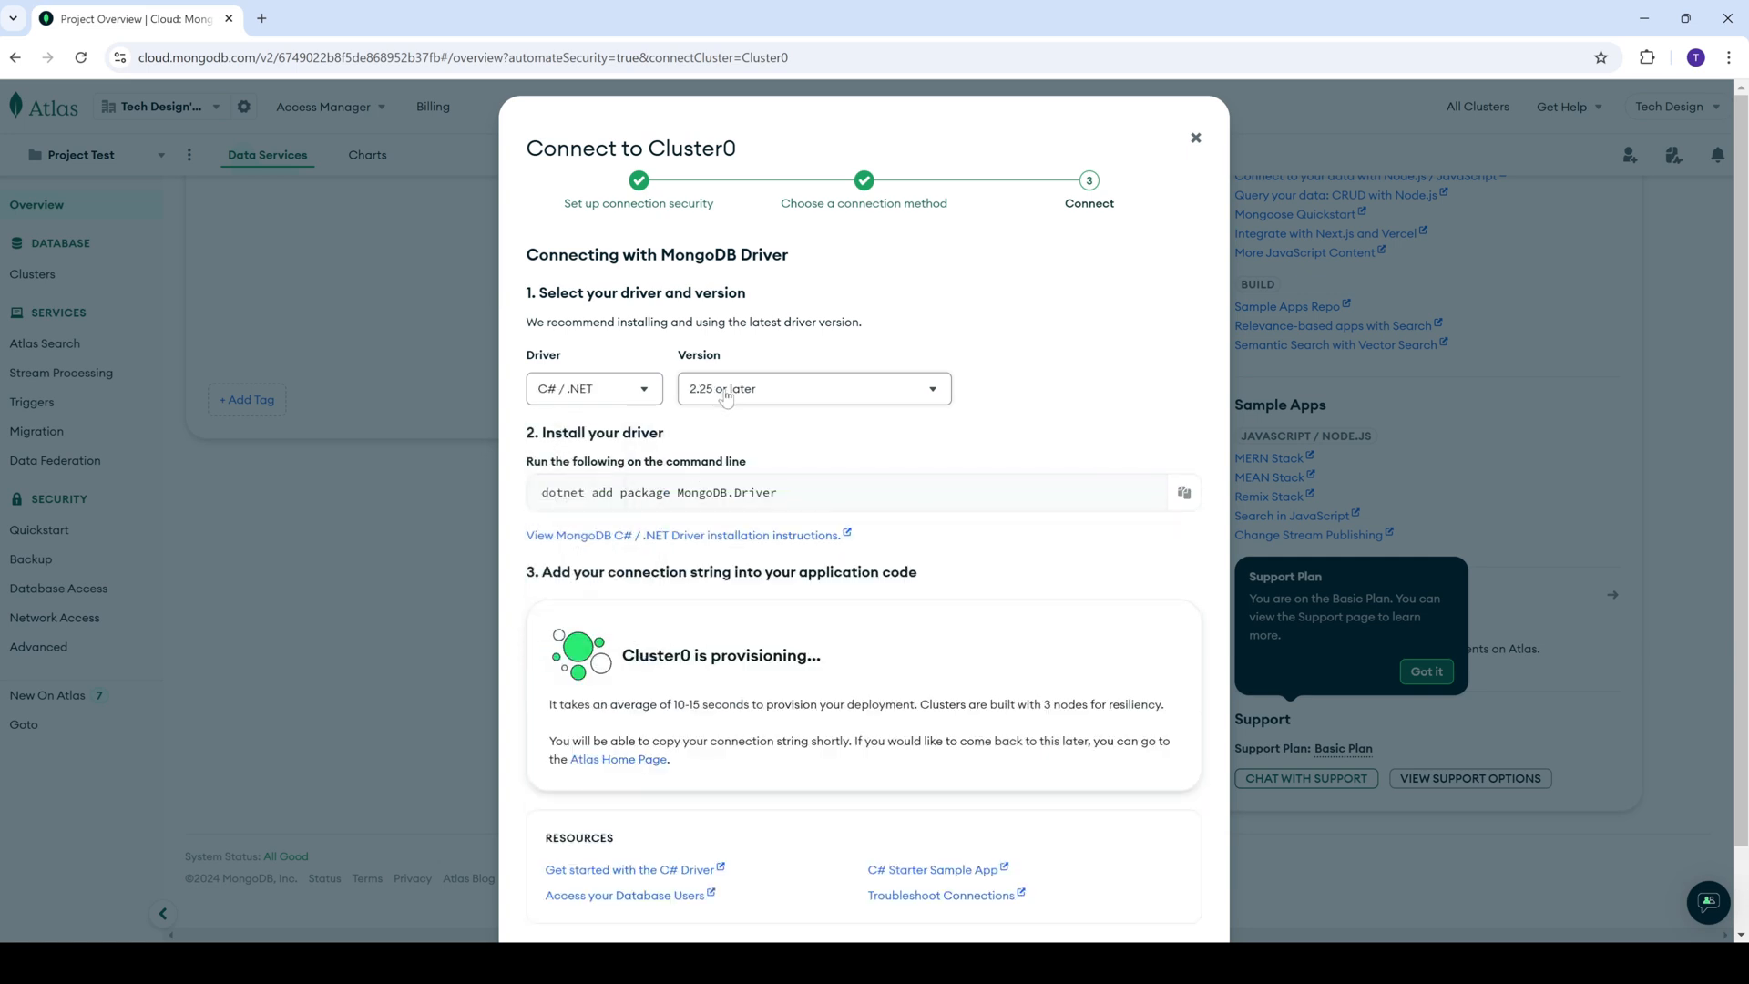
# - Examine the C# / .NET driver installation command and the list of other available drivers
pyautogui.moveTo(803, 499); pyautogui.dragTo(549, 492)
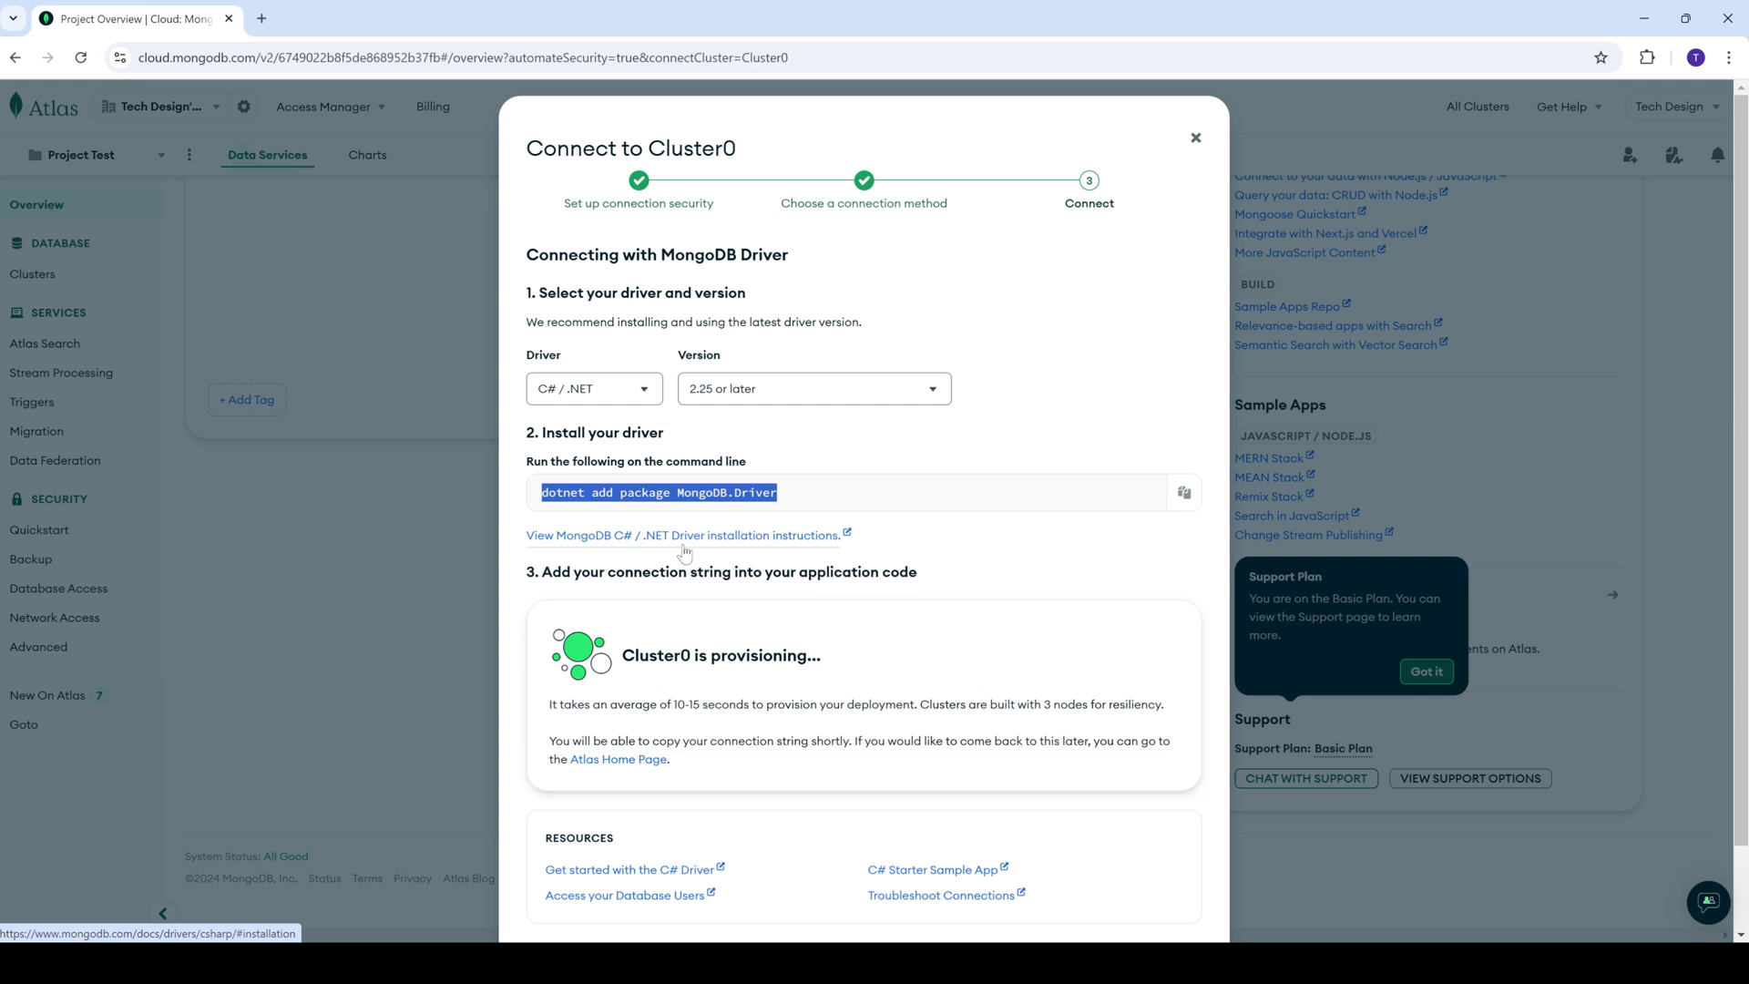
pyautogui.scroll(-1, 684, 551)
pyautogui.scroll(1, 683, 552)
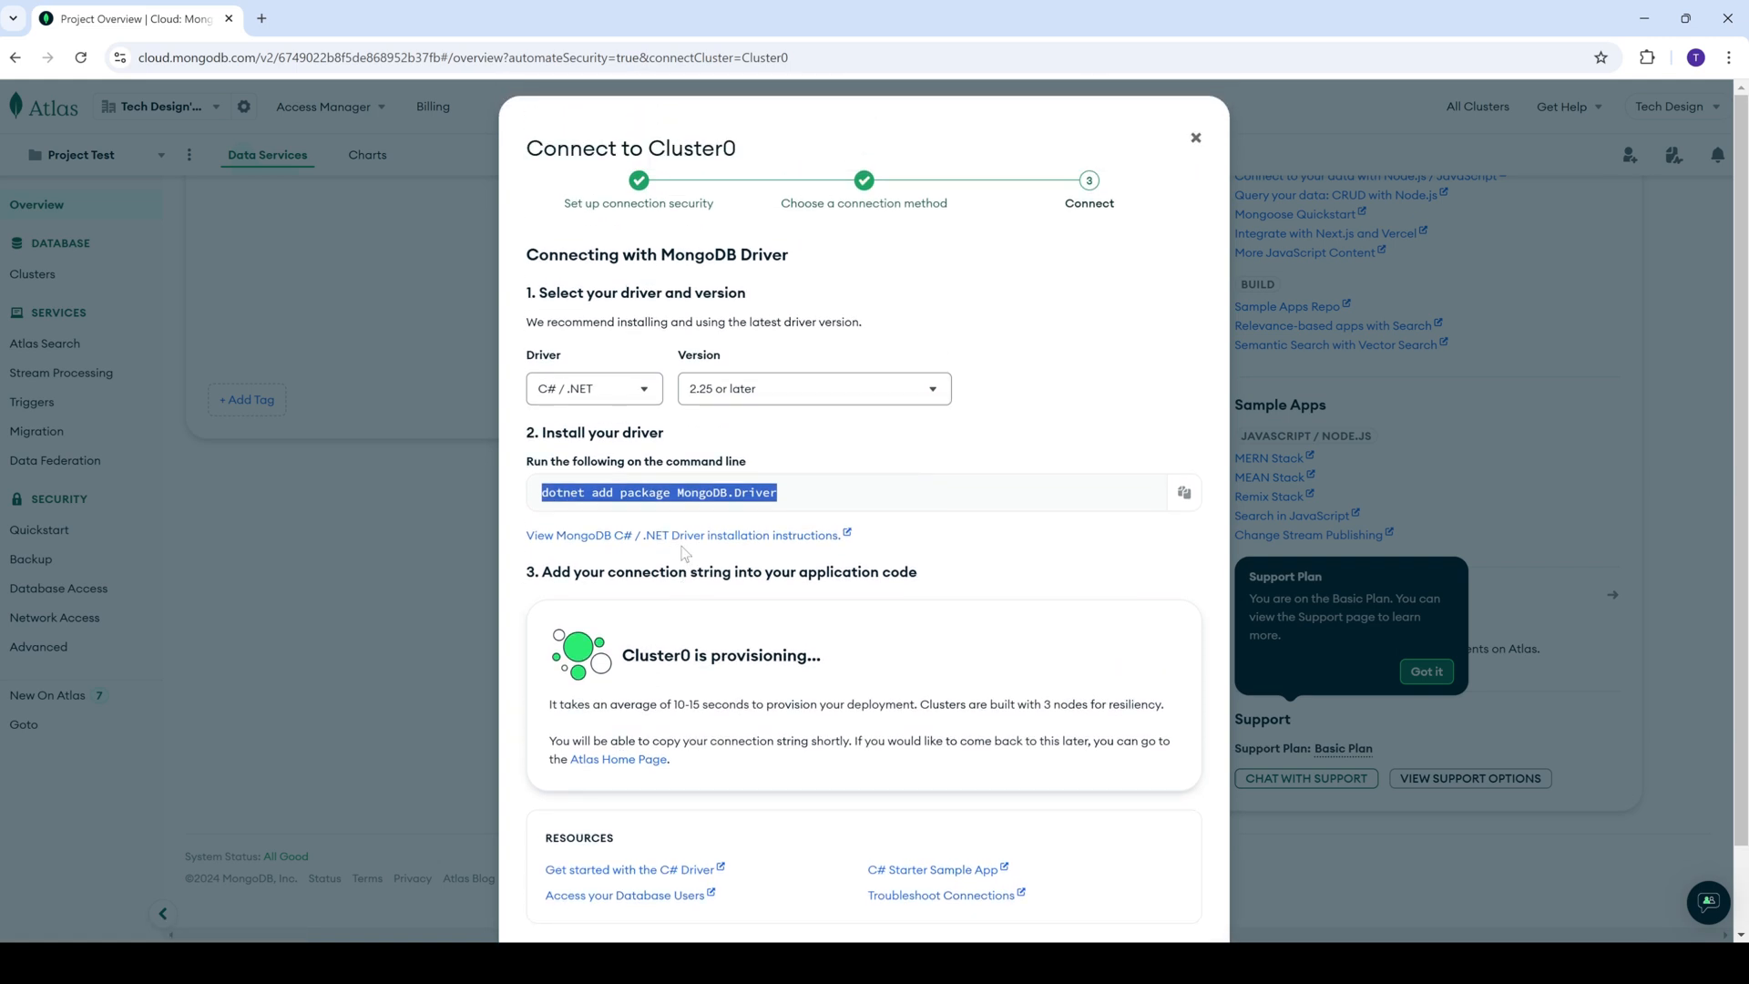
pyautogui.click(636, 391)
pyautogui.click(830, 292)
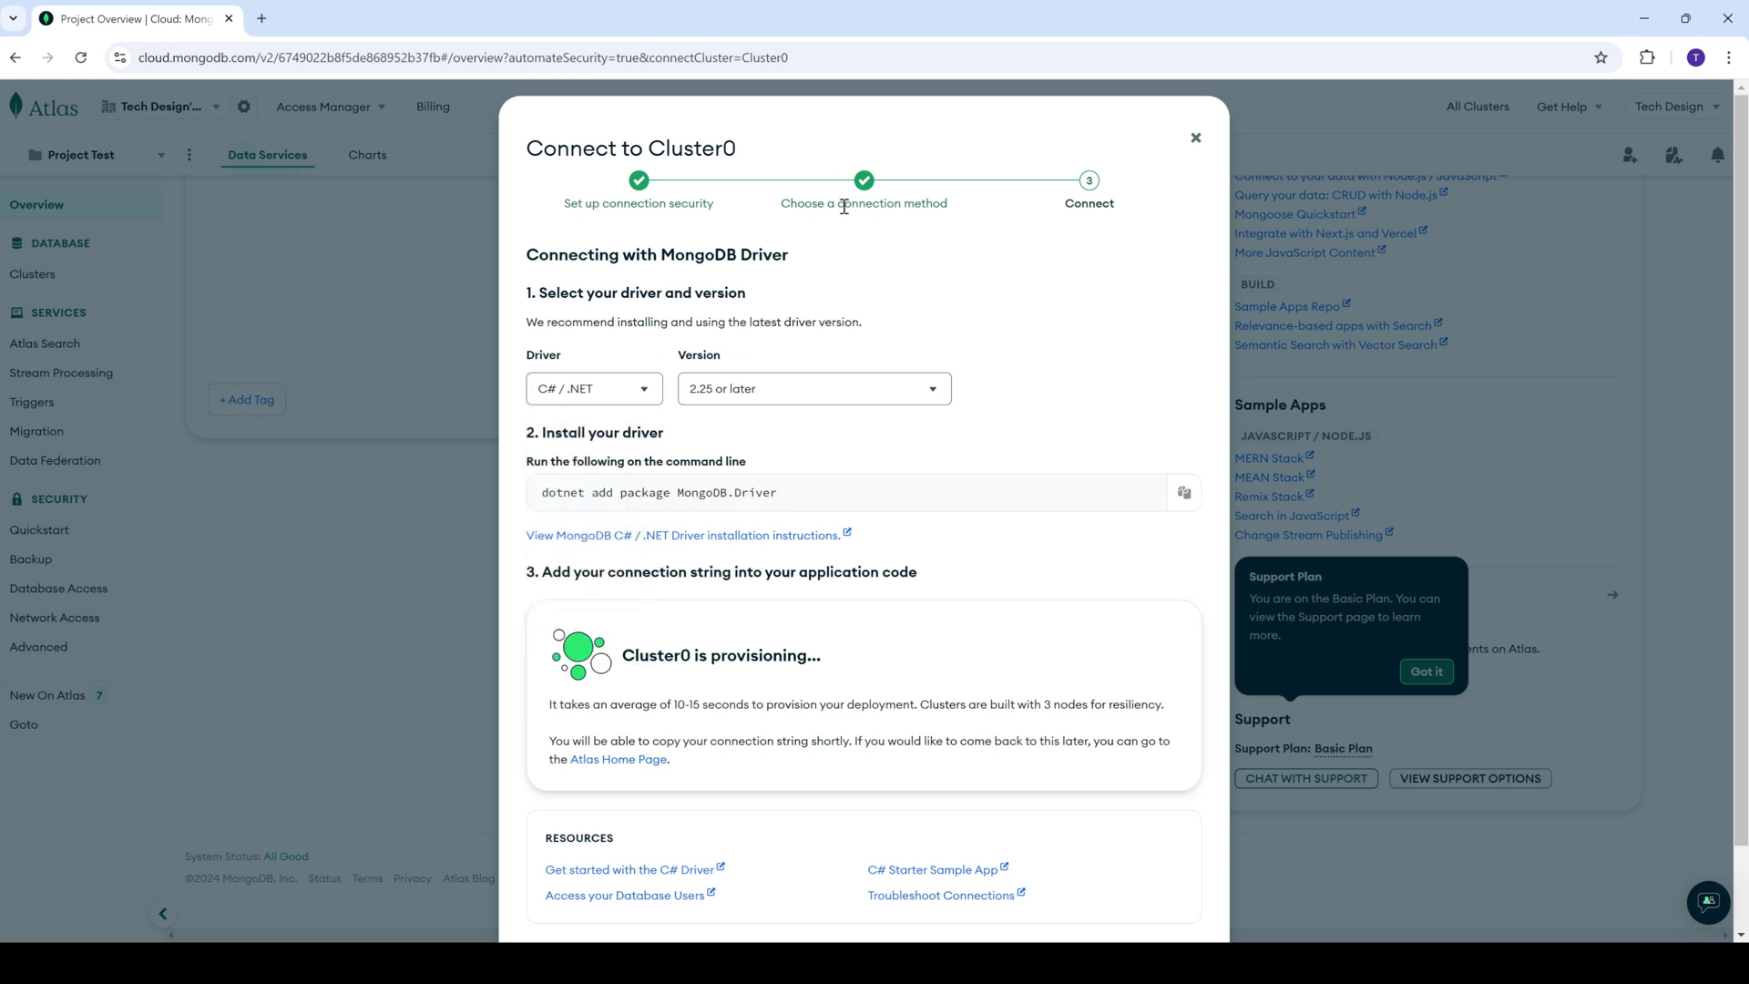
pyautogui.click(597, 389)
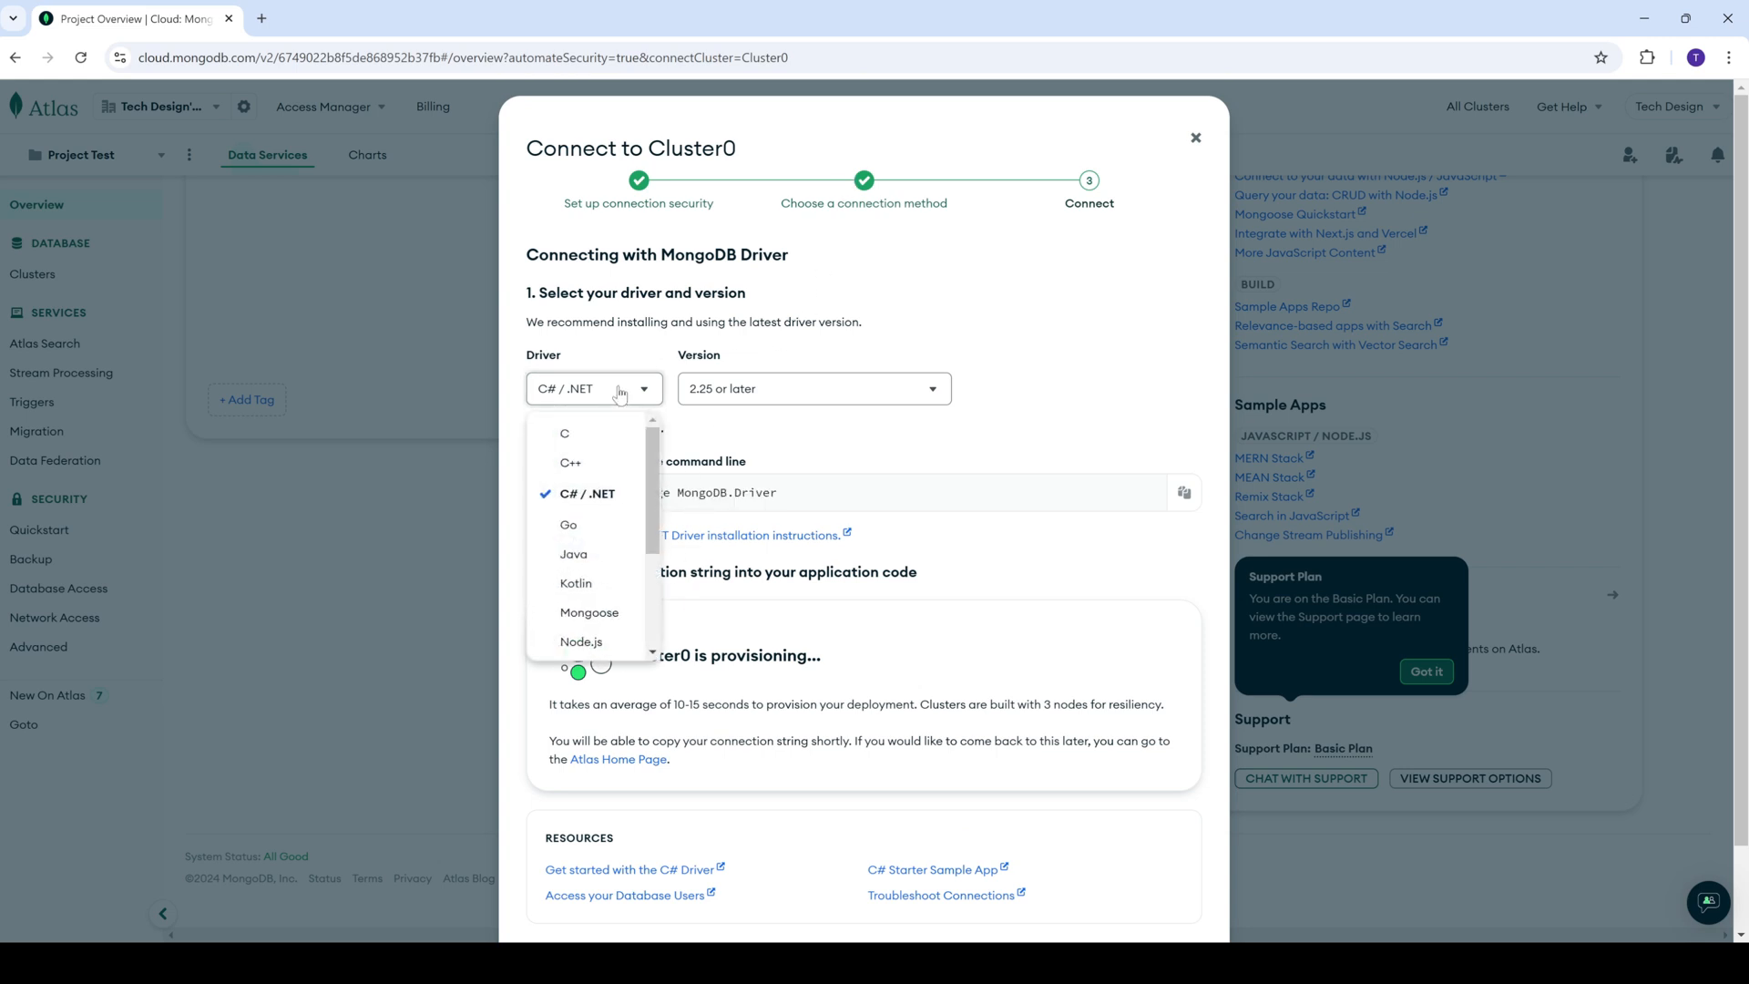
pyautogui.scroll(-2, 609, 637)
pyautogui.scroll(-1, 609, 638)
pyautogui.click(832, 620)
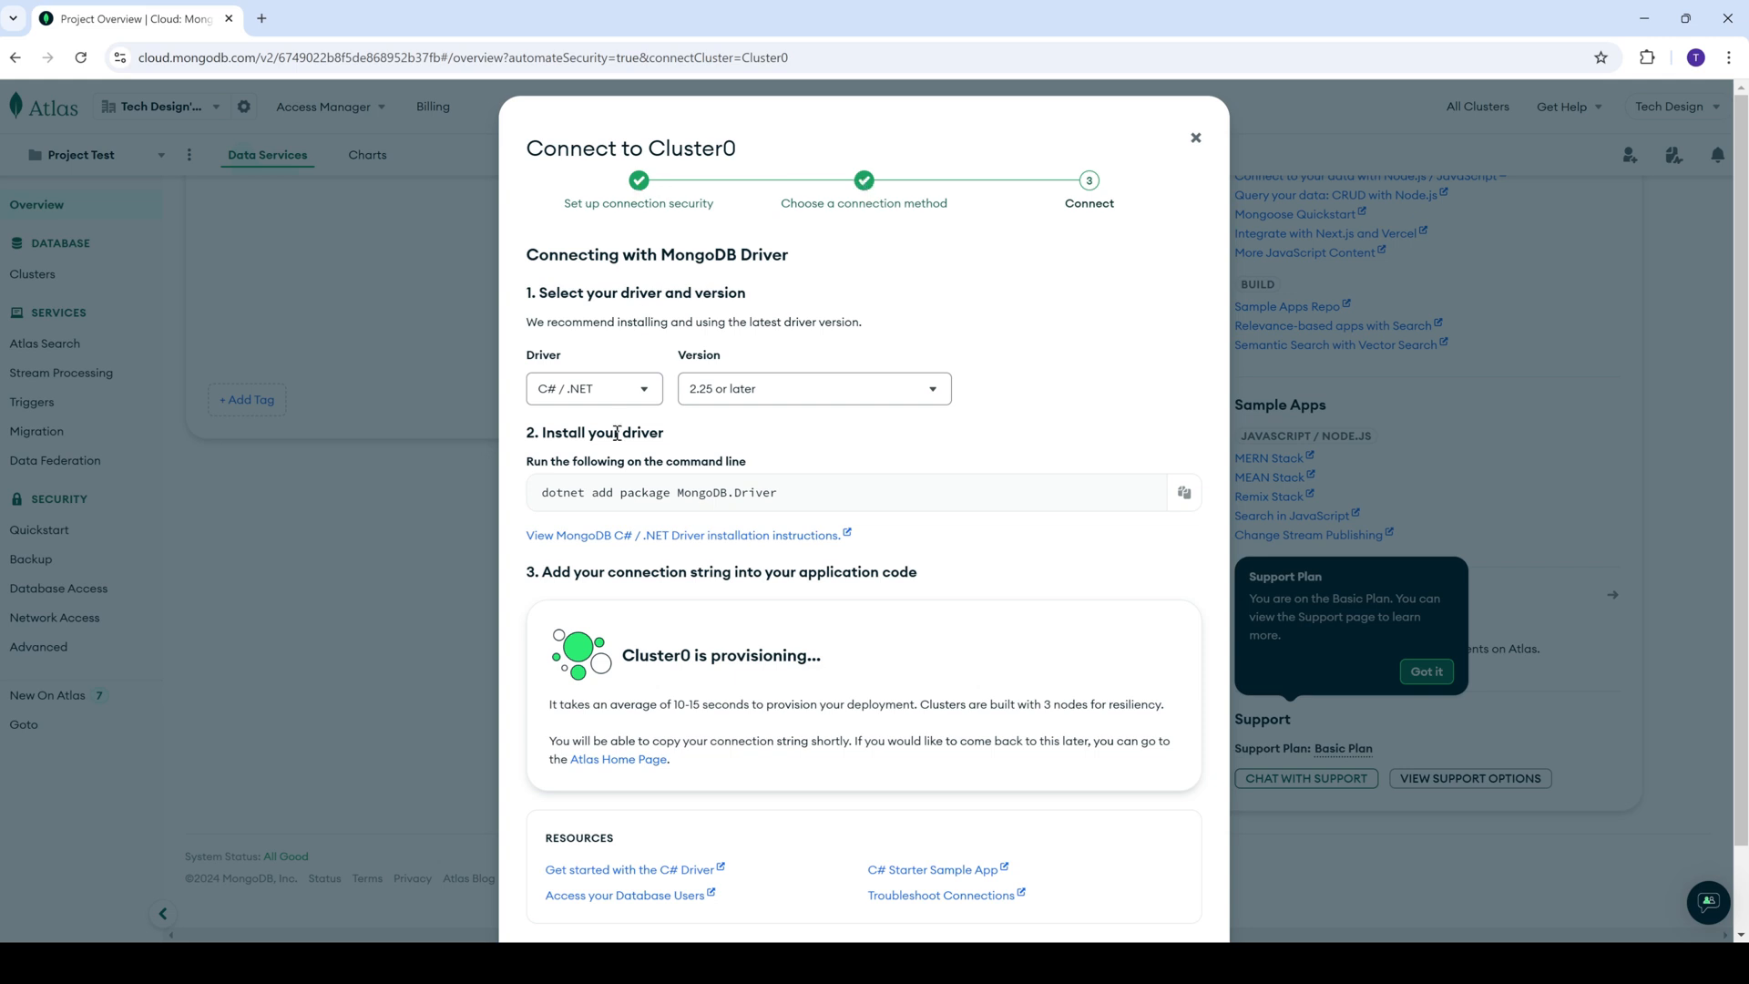
pyautogui.moveTo(542, 492); pyautogui.dragTo(838, 500)
pyautogui.scroll(-1, 838, 491)
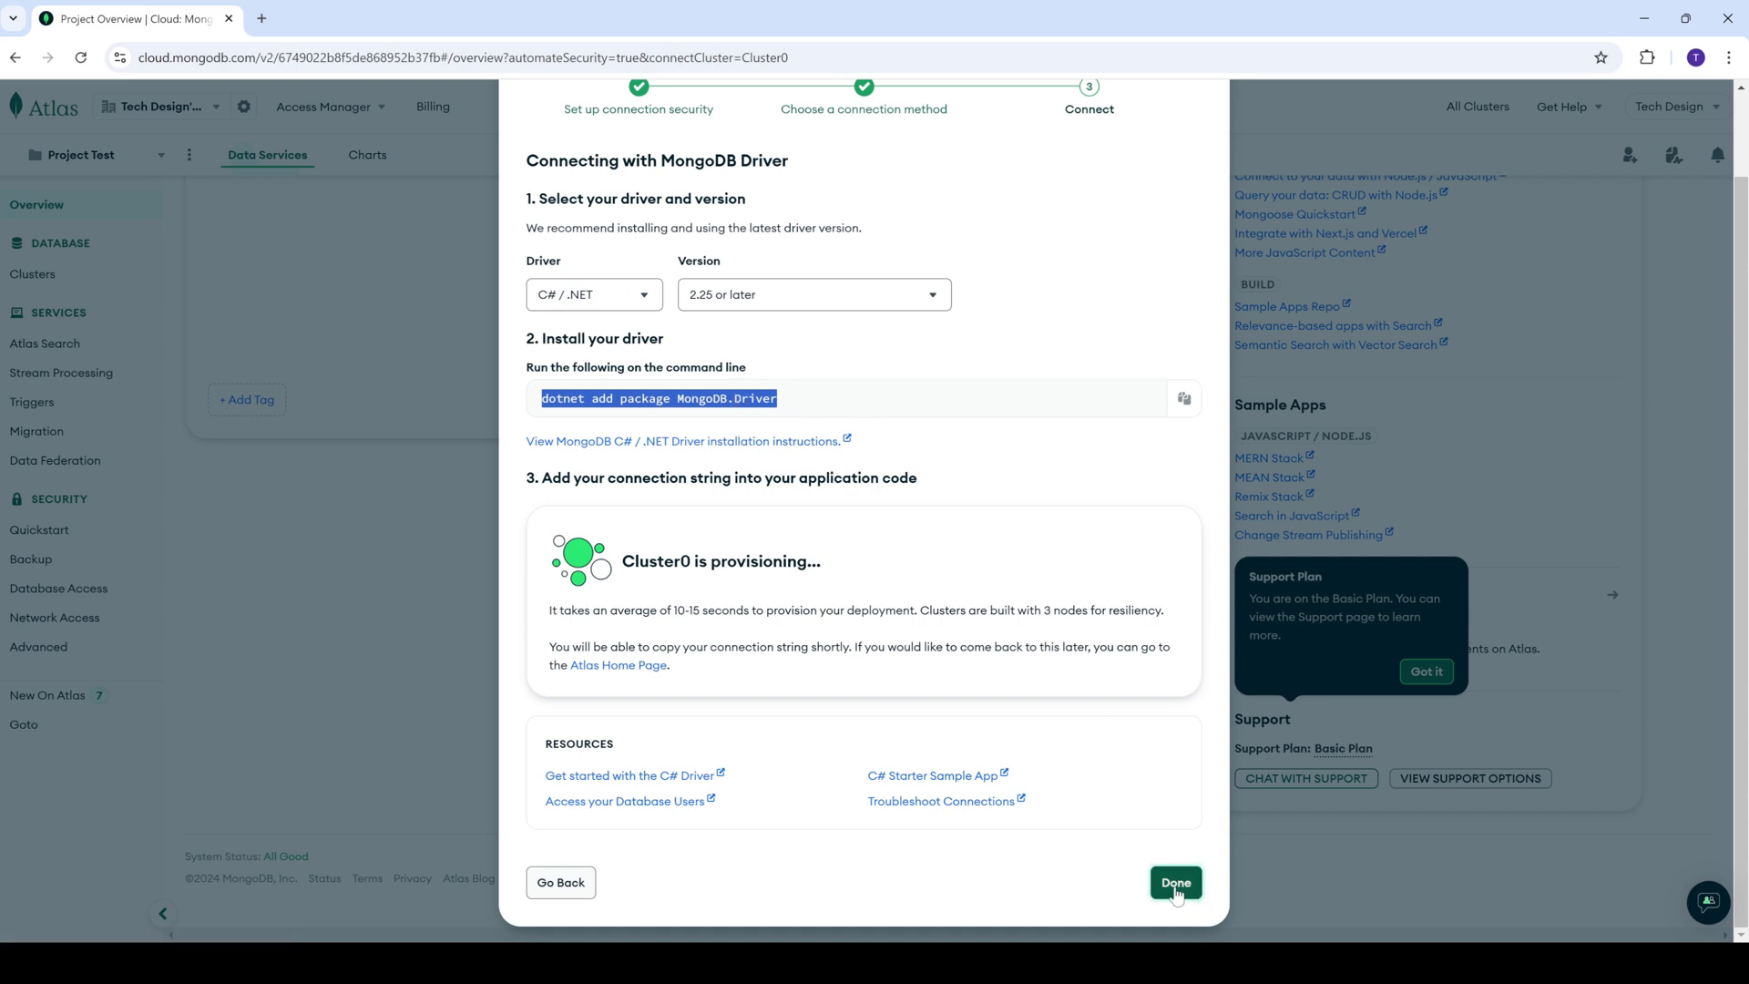
pyautogui.scroll(1, 861, 587)
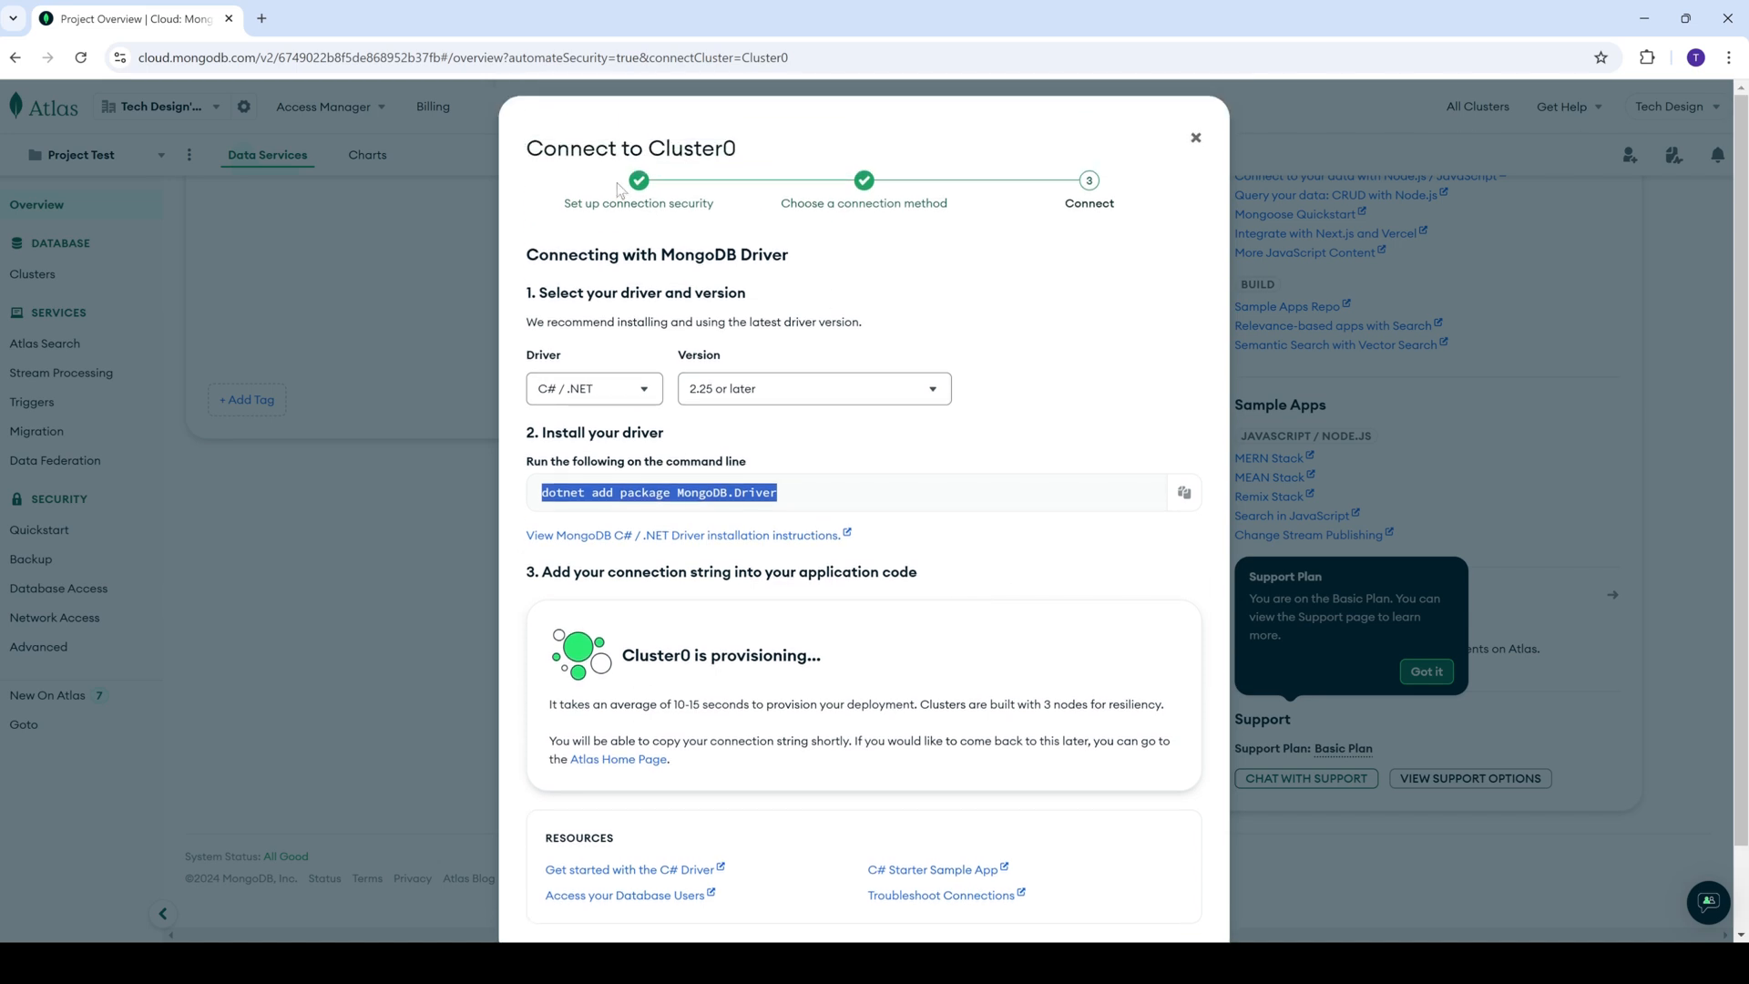
pyautogui.click(594, 394)
pyautogui.scroll(-2, 579, 640)
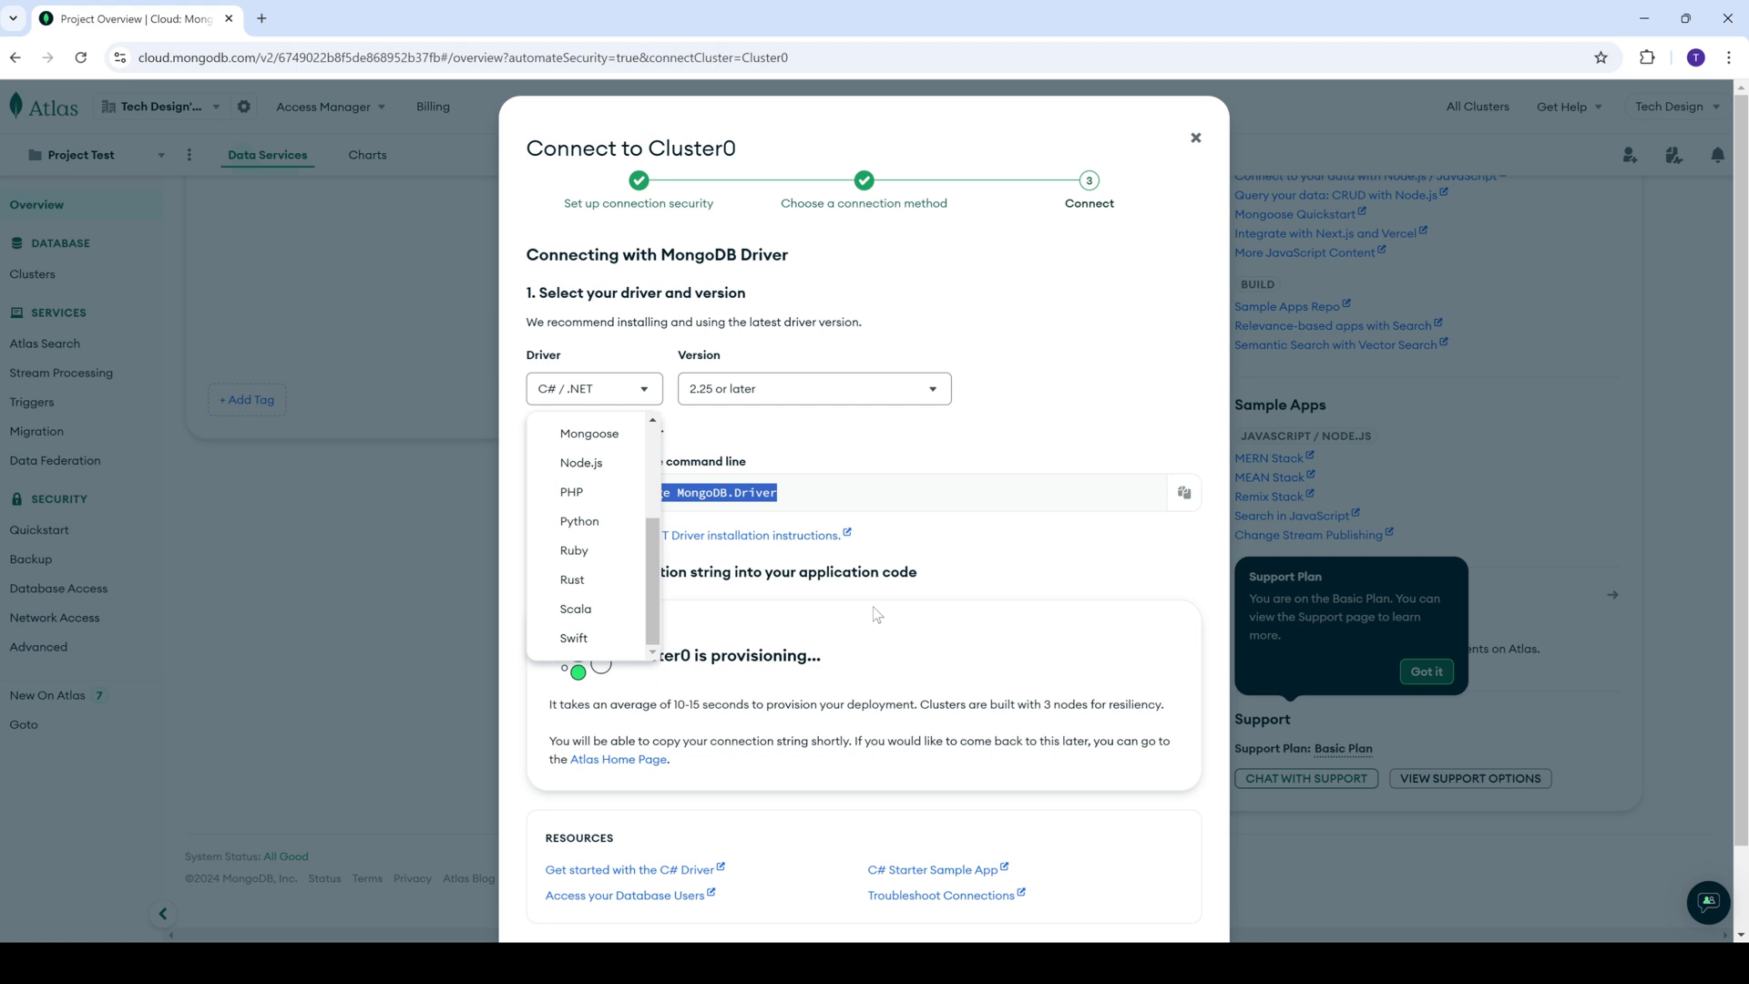
pyautogui.scroll(-1, 1169, 796)
pyautogui.click(1011, 734)
# - Finish the connection setup and check the cluster's creation status on the project overview
pyautogui.click(1176, 885)
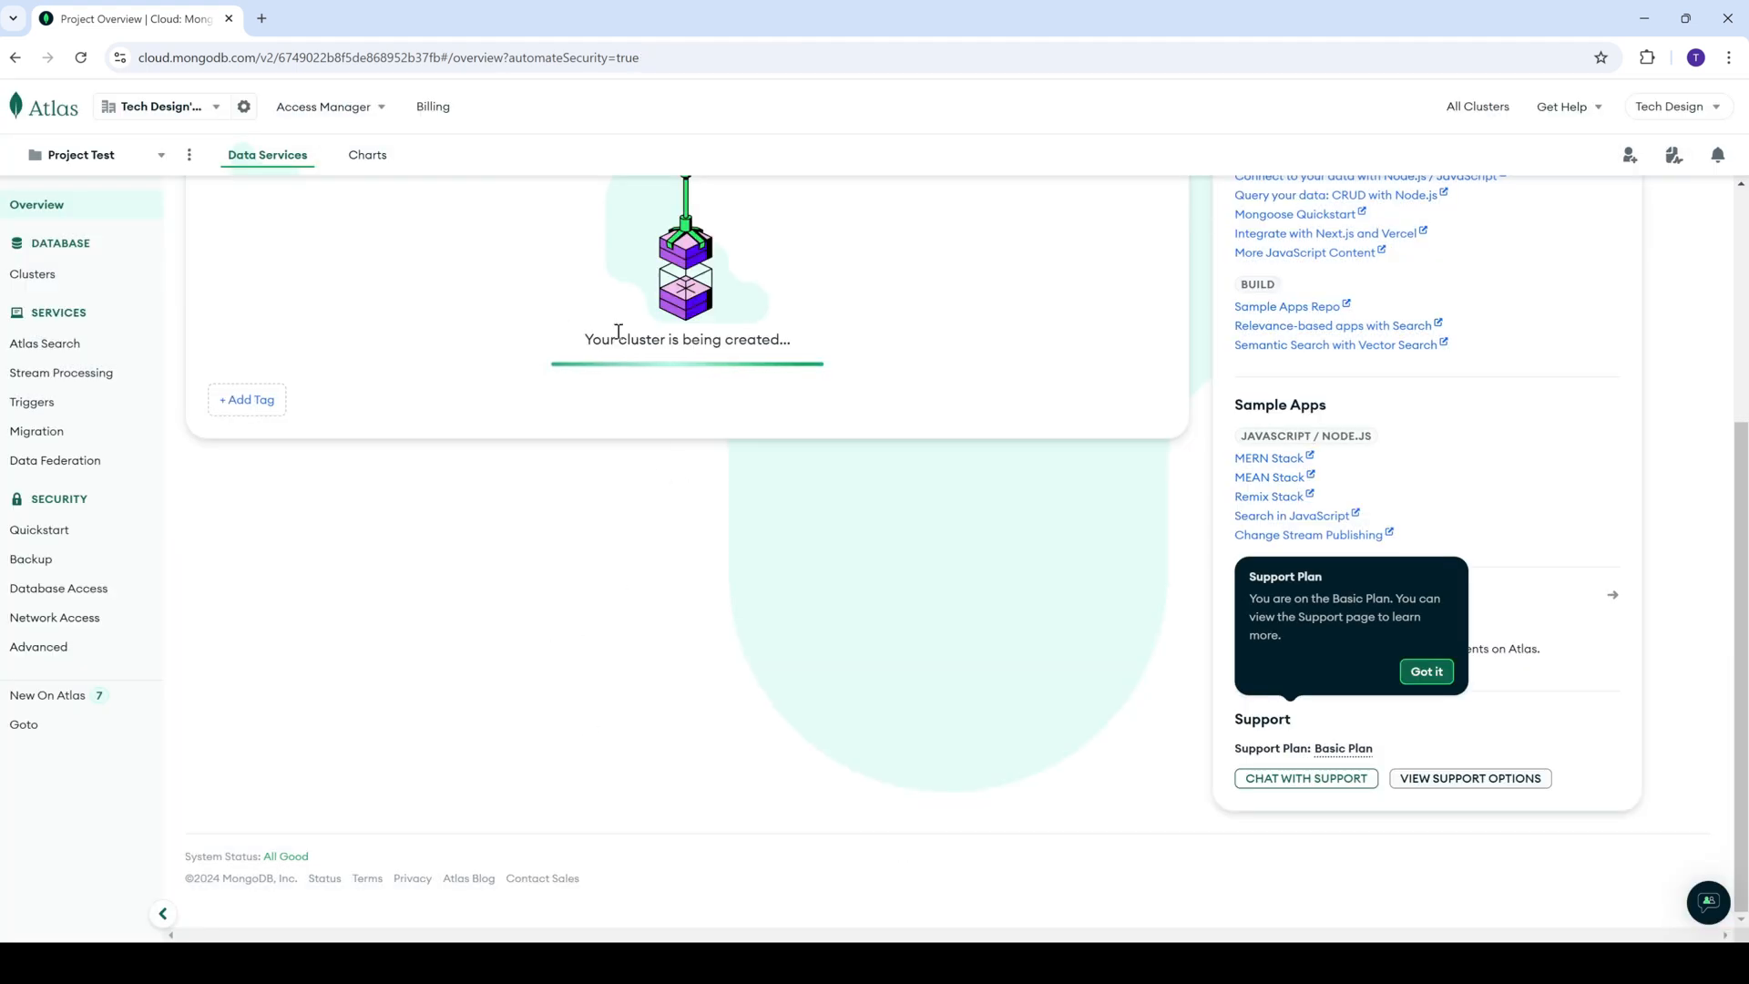
pyautogui.moveTo(586, 341); pyautogui.dragTo(830, 350)
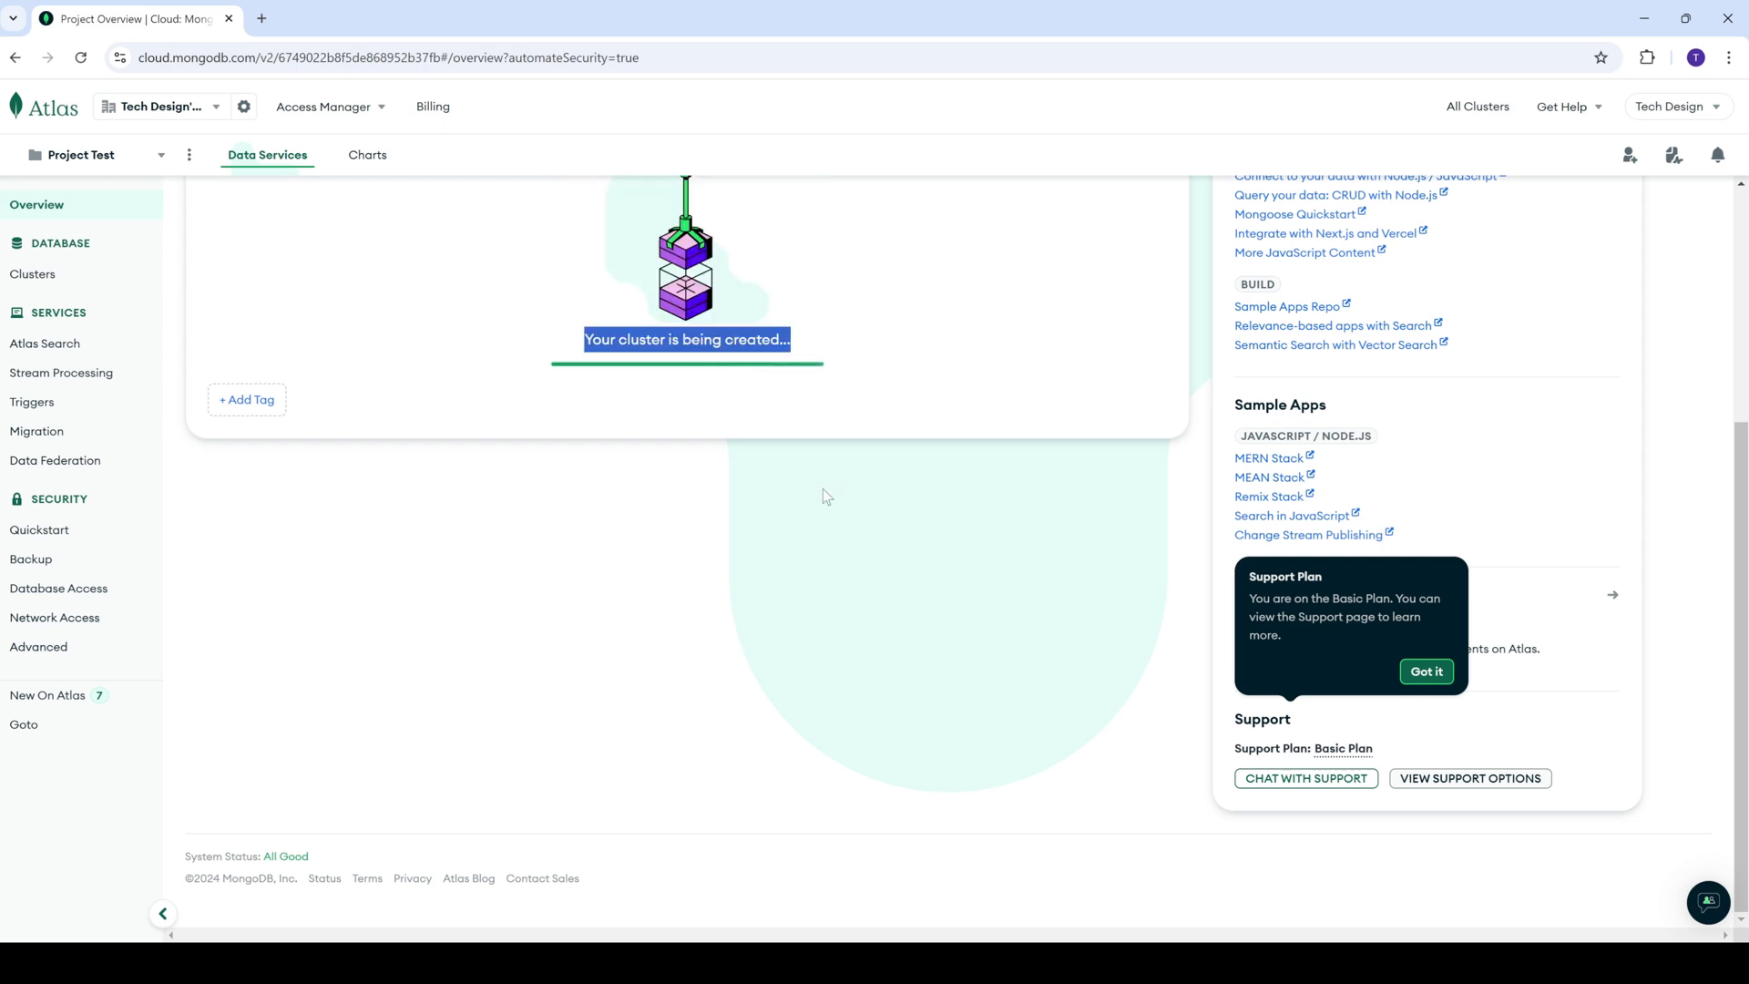
pyautogui.scroll(3, 826, 499)
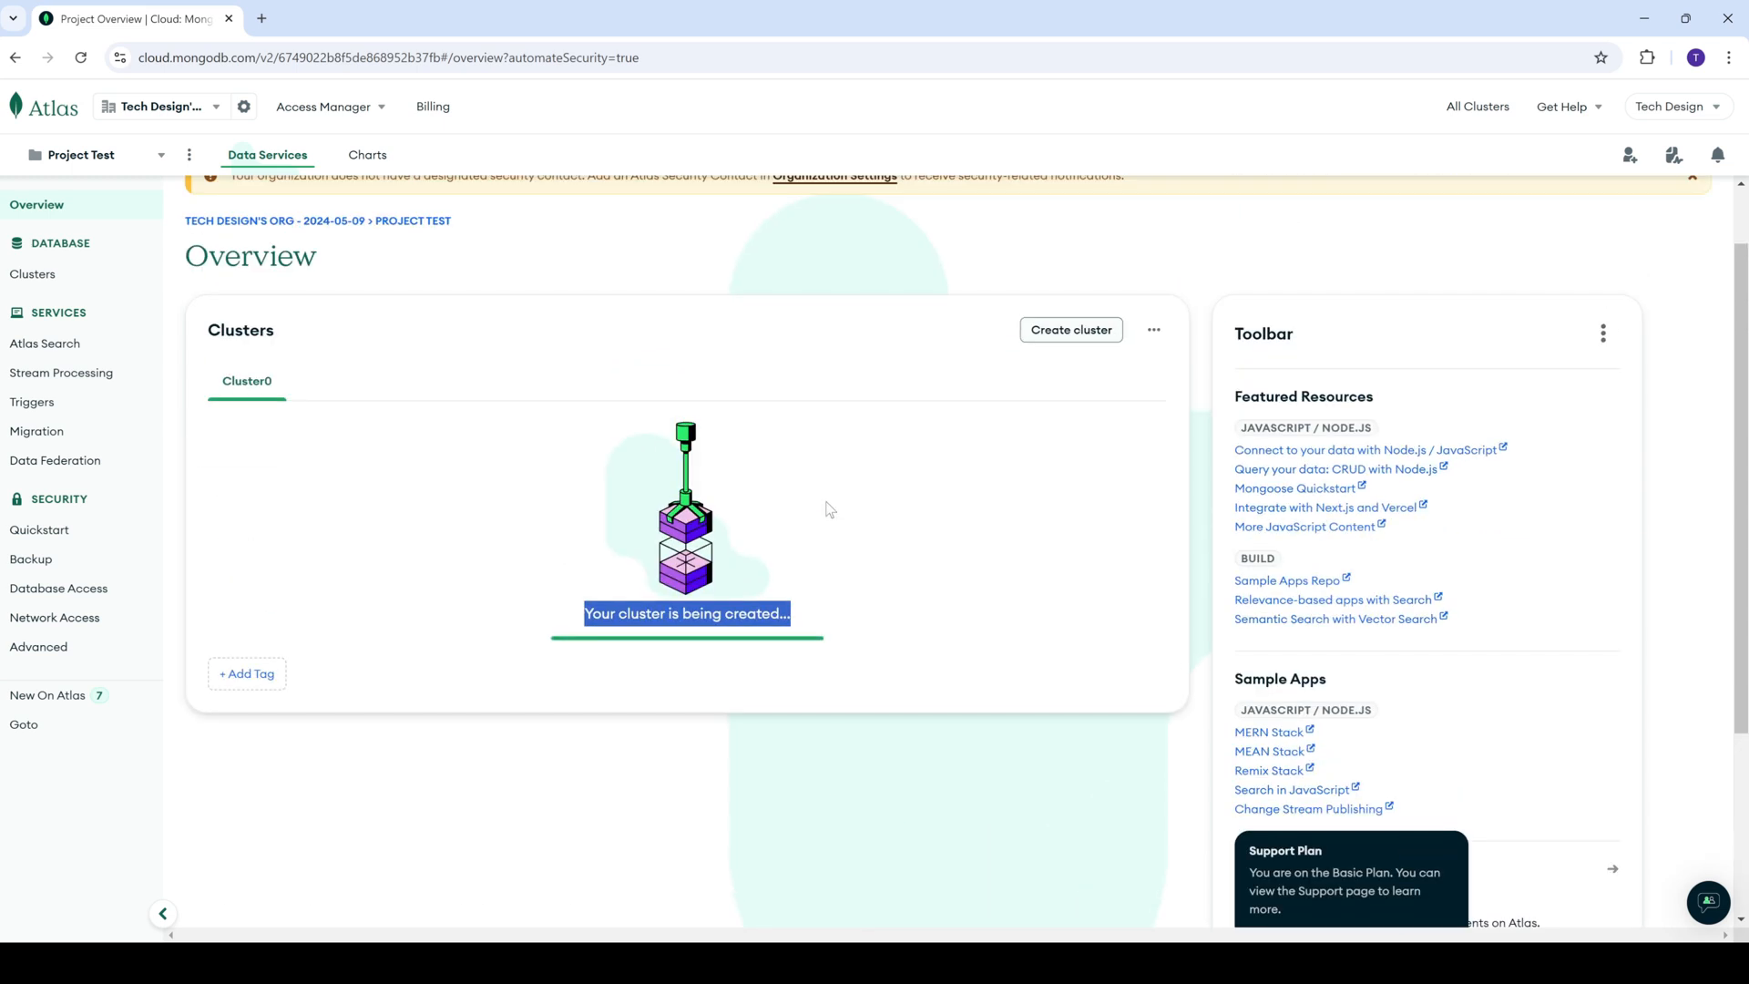
pyautogui.click(580, 626)
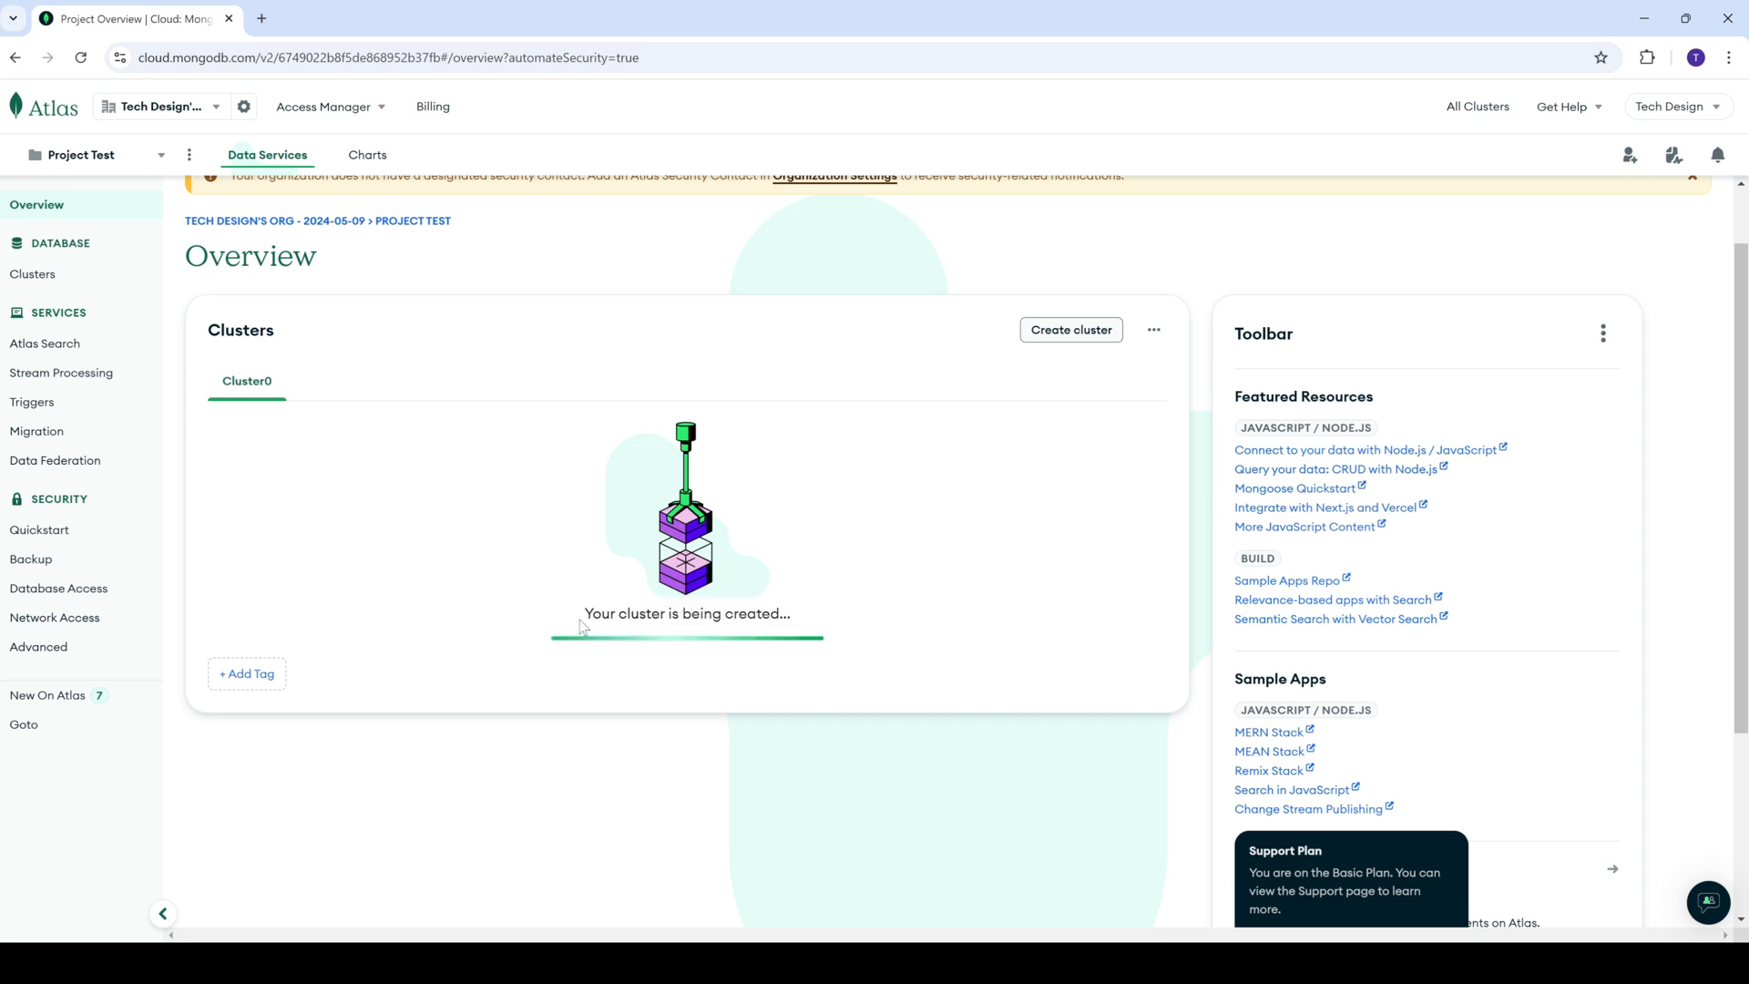
pyautogui.moveTo(584, 614); pyautogui.dragTo(874, 626)
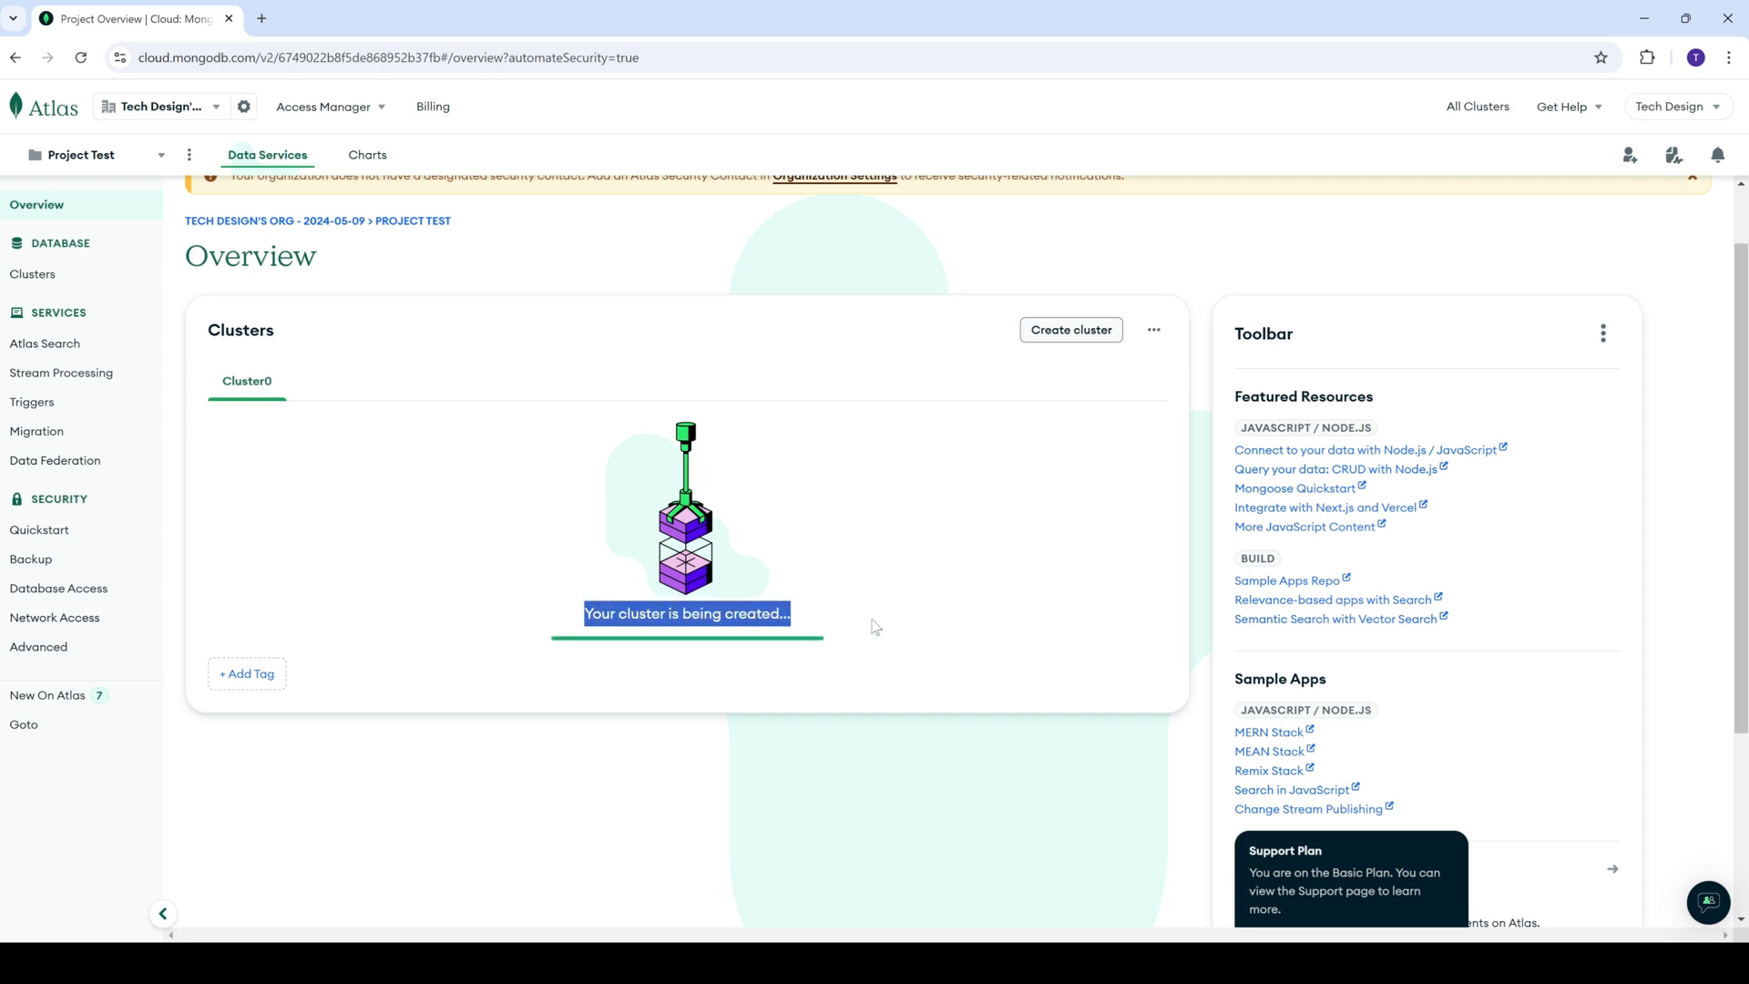
pyautogui.click(872, 625)
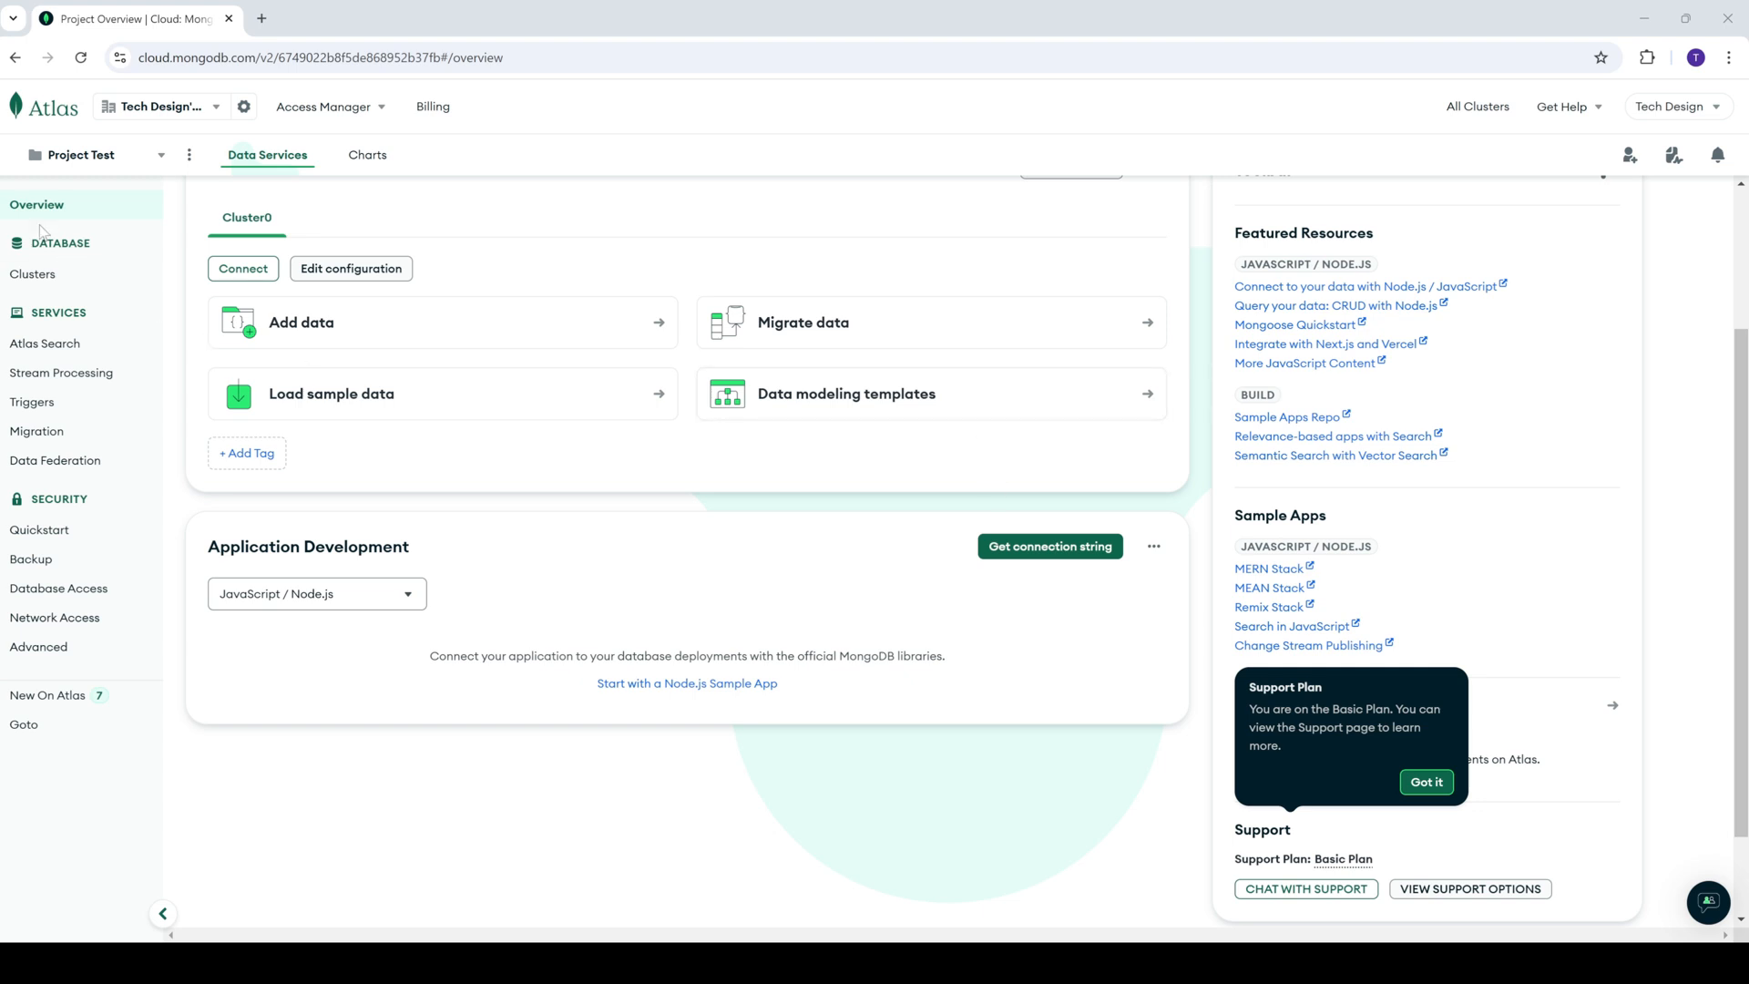
# - Reopen the Drivers connection instructions for Cluster0 and examine the list of available drivers
pyautogui.click(243, 268)
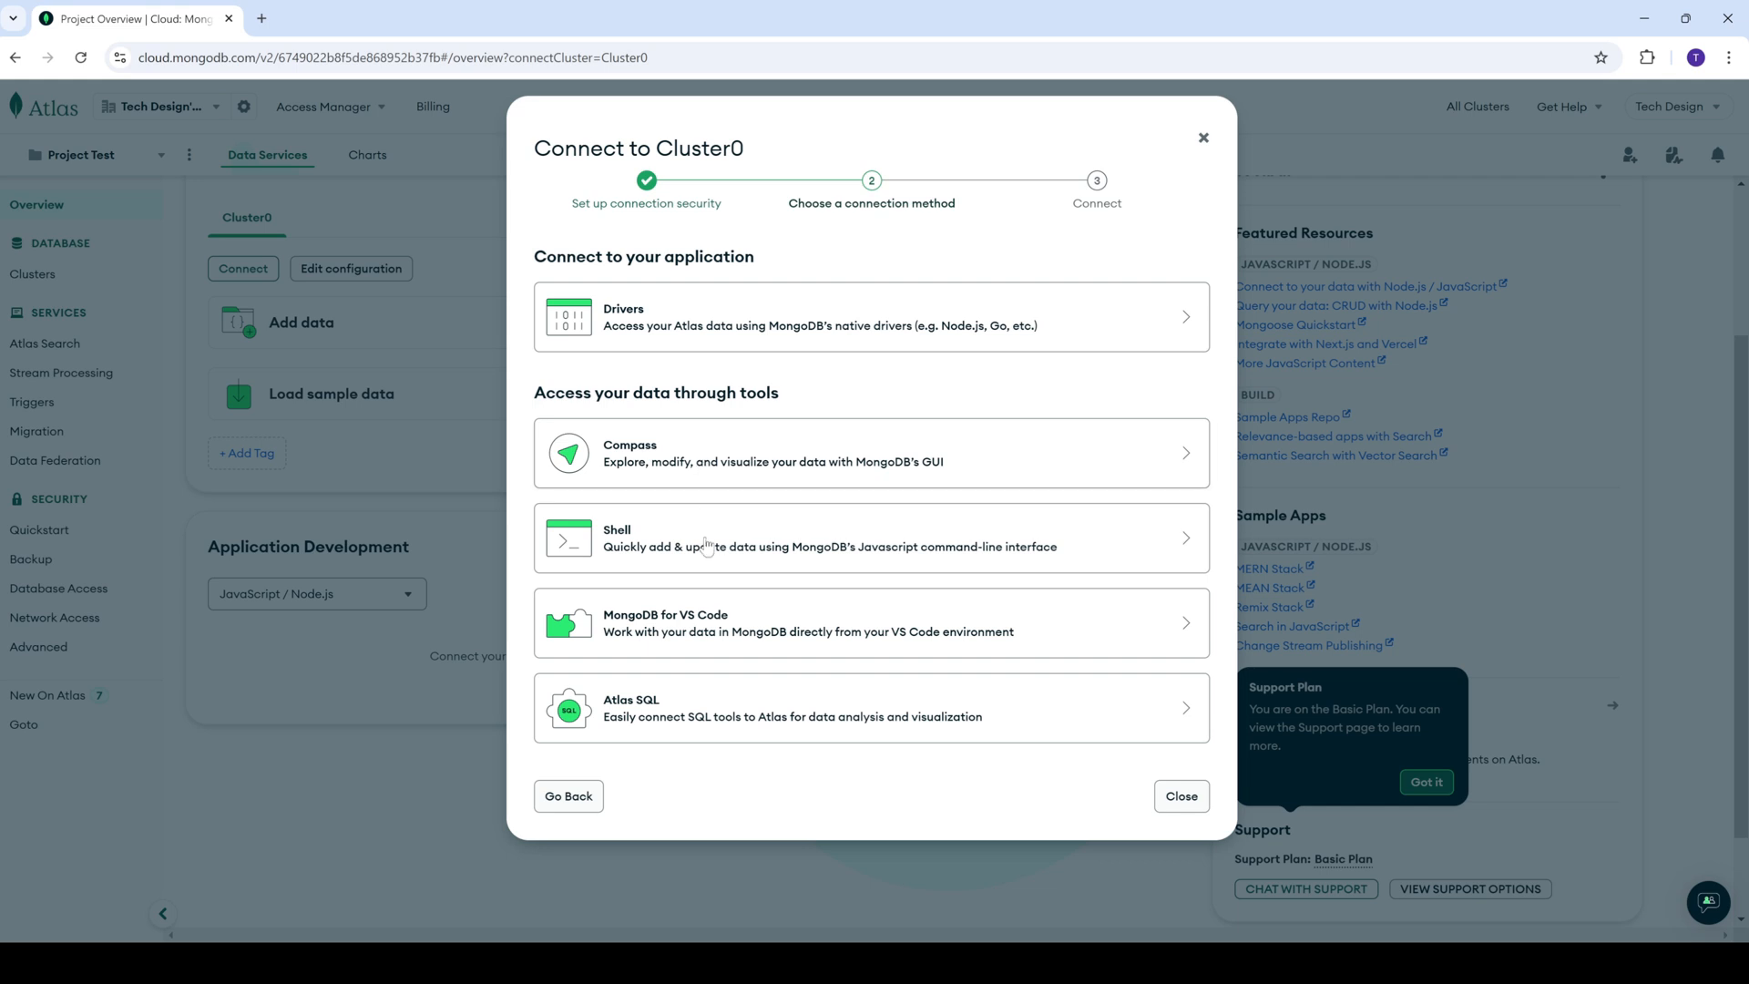
pyautogui.click(642, 324)
pyautogui.scroll(-1, 659, 424)
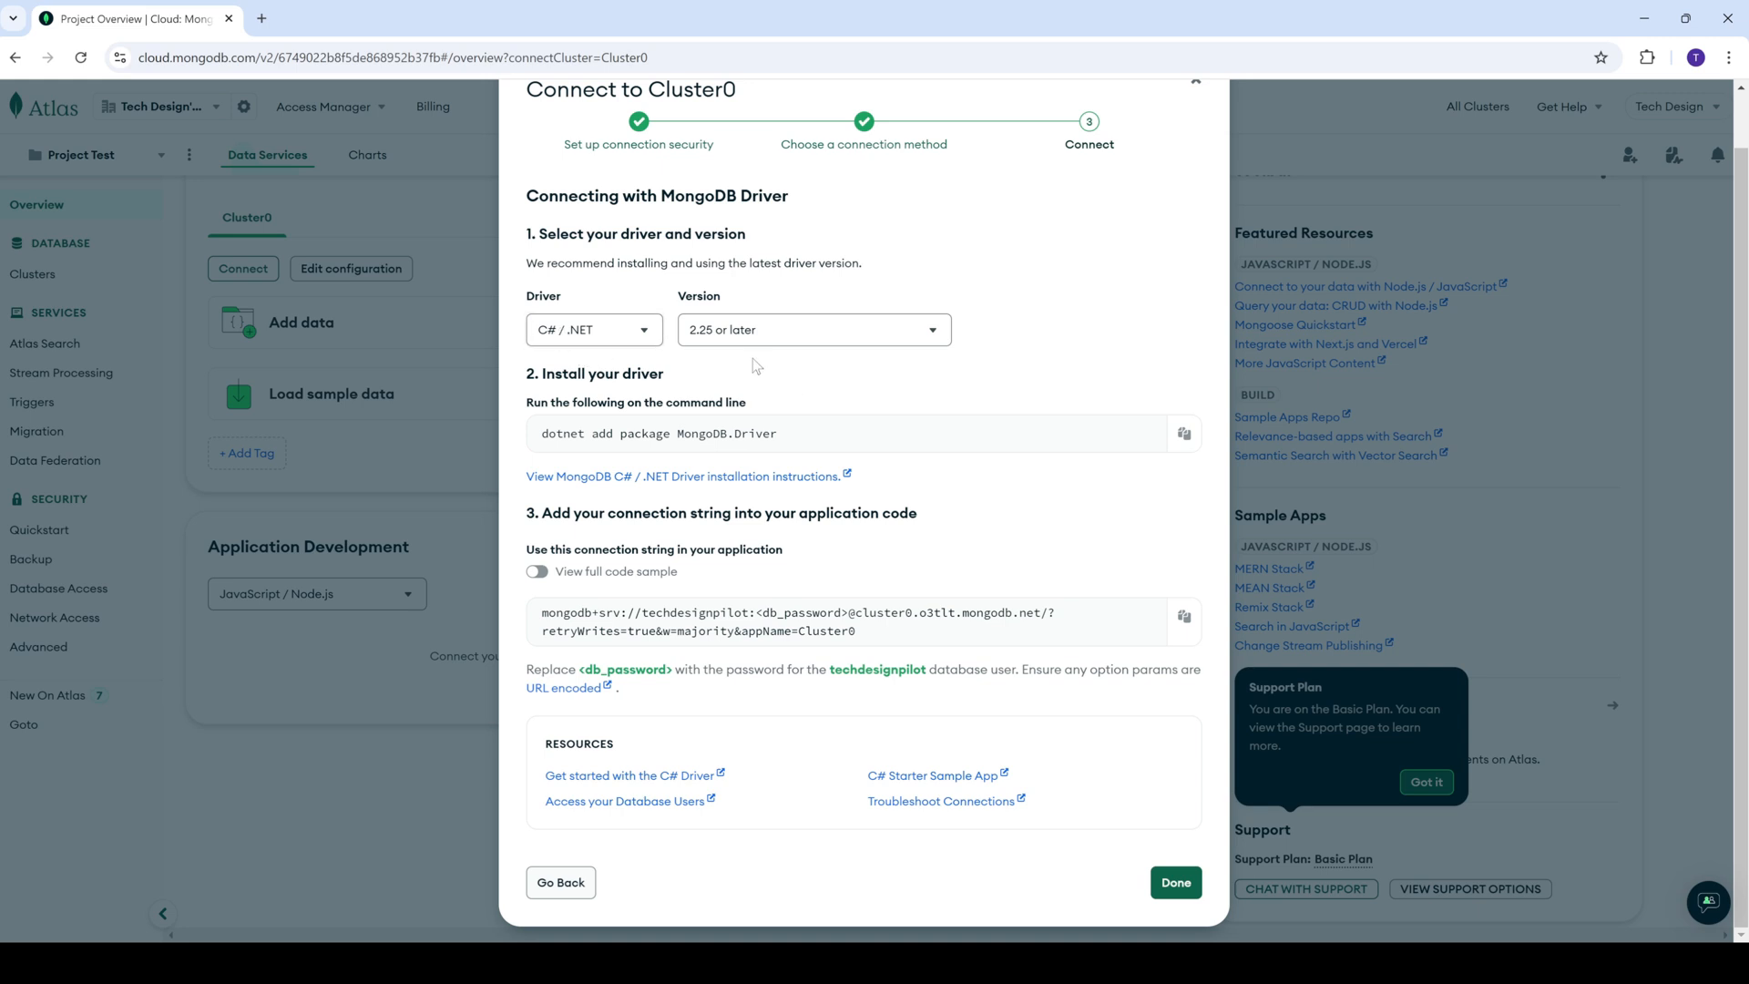
pyautogui.click(562, 335)
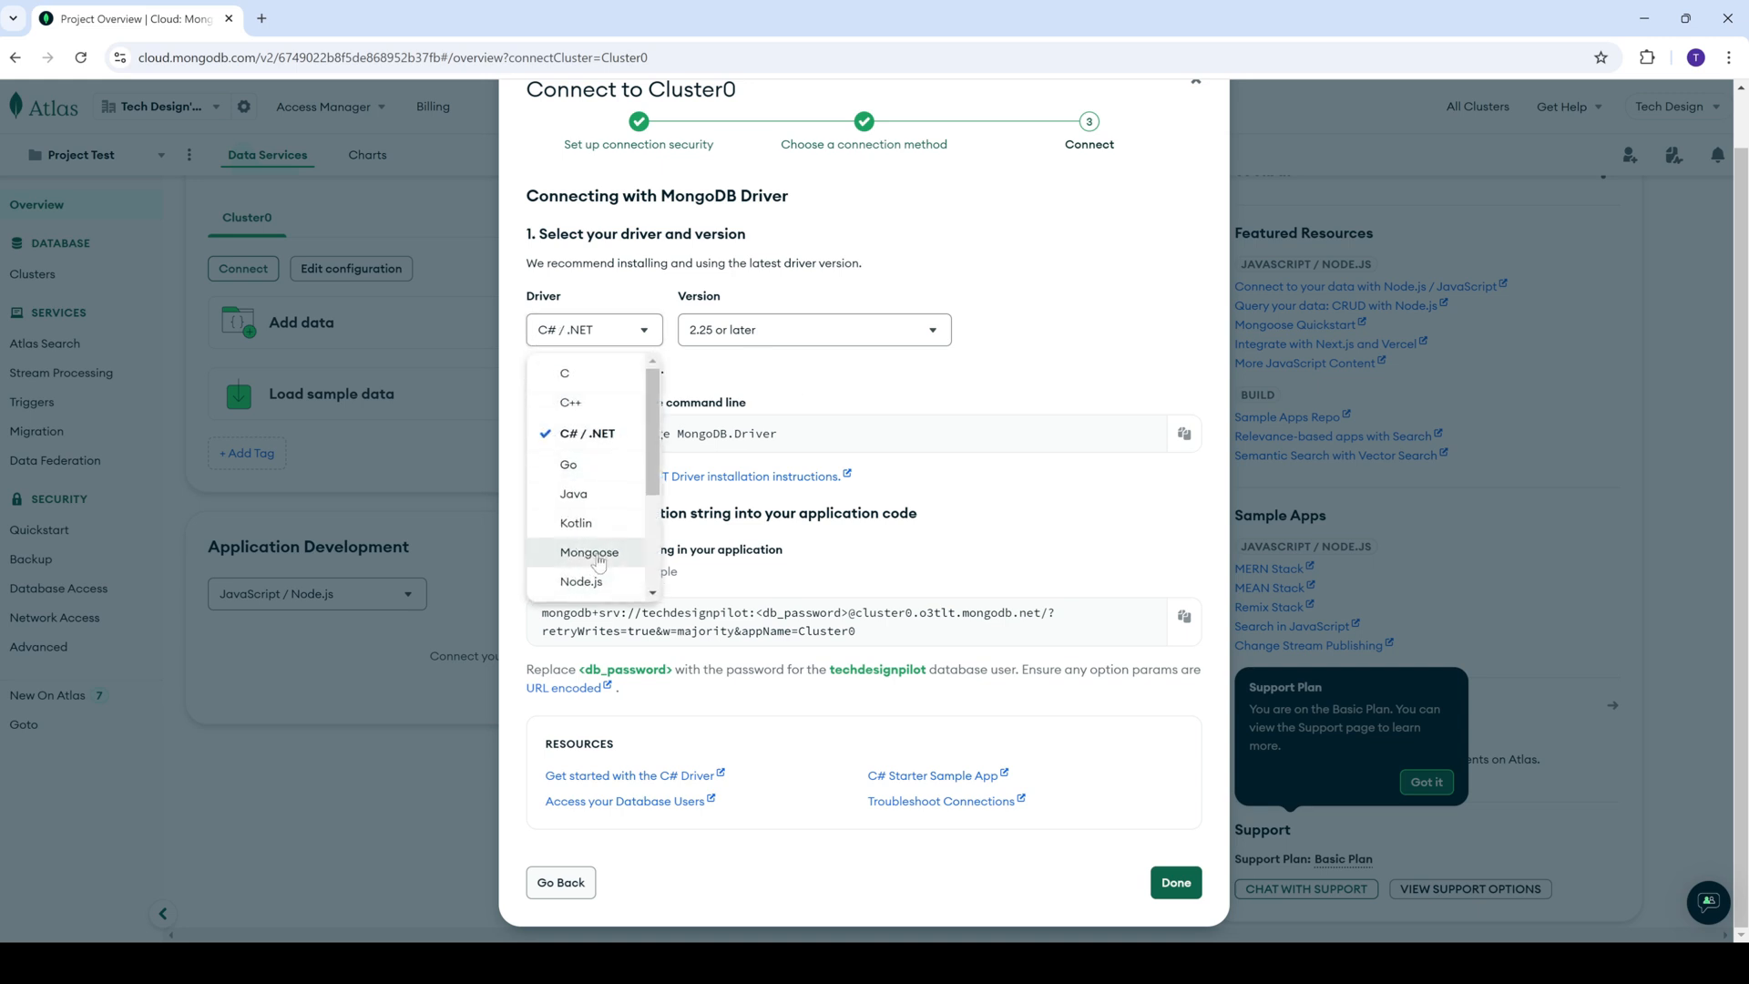
pyautogui.scroll(-2, 583, 569)
pyautogui.scroll(2, 590, 547)
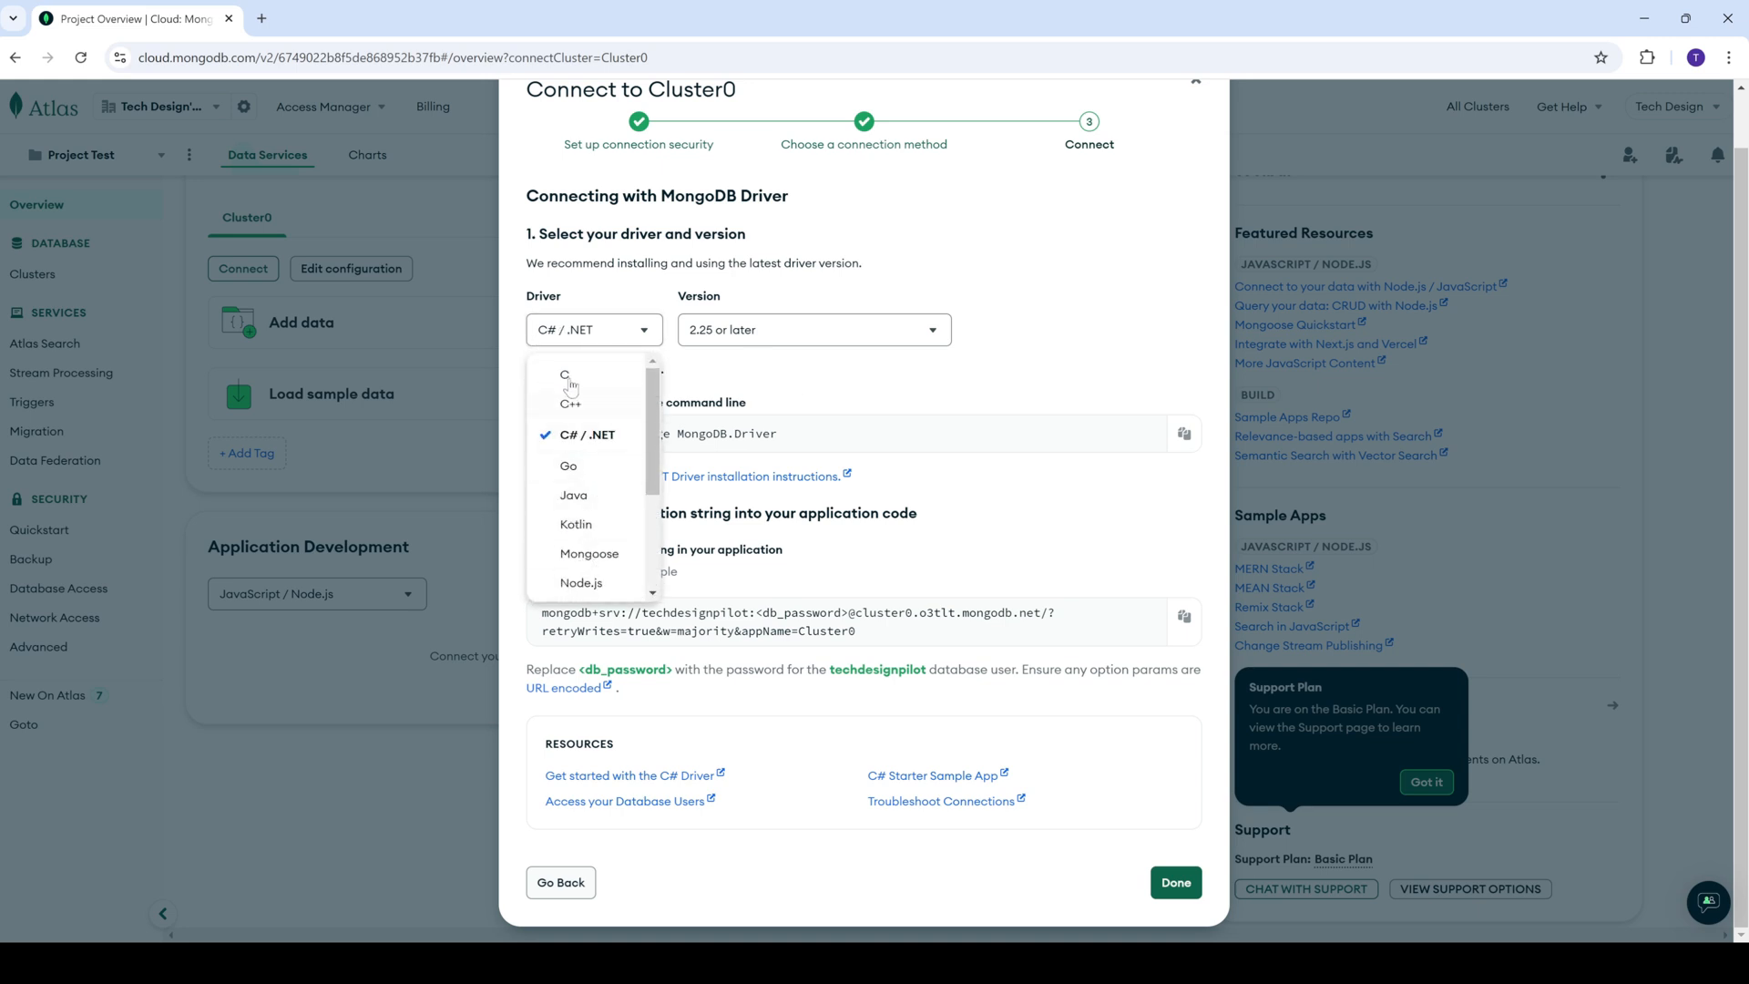
pyautogui.click(814, 373)
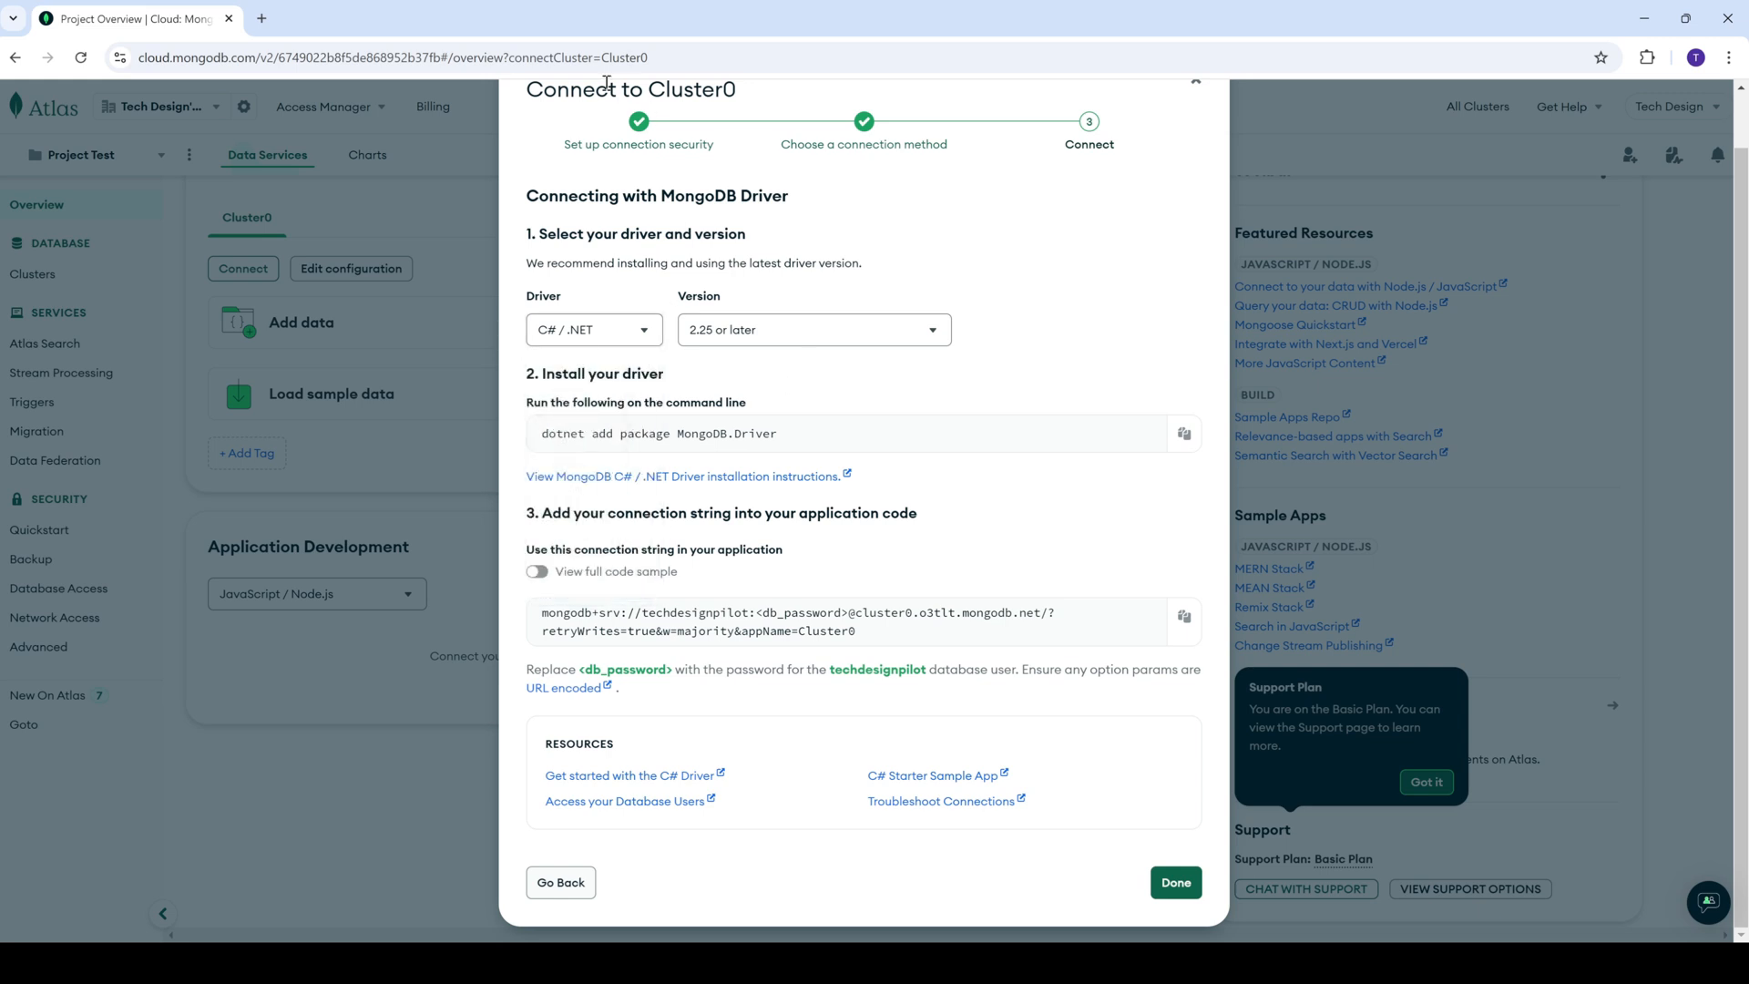
# - Examine the Compass connection instructions, then the Shell instructions with the mongosh download options and connection command
pyautogui.click(582, 882)
pyautogui.click(655, 475)
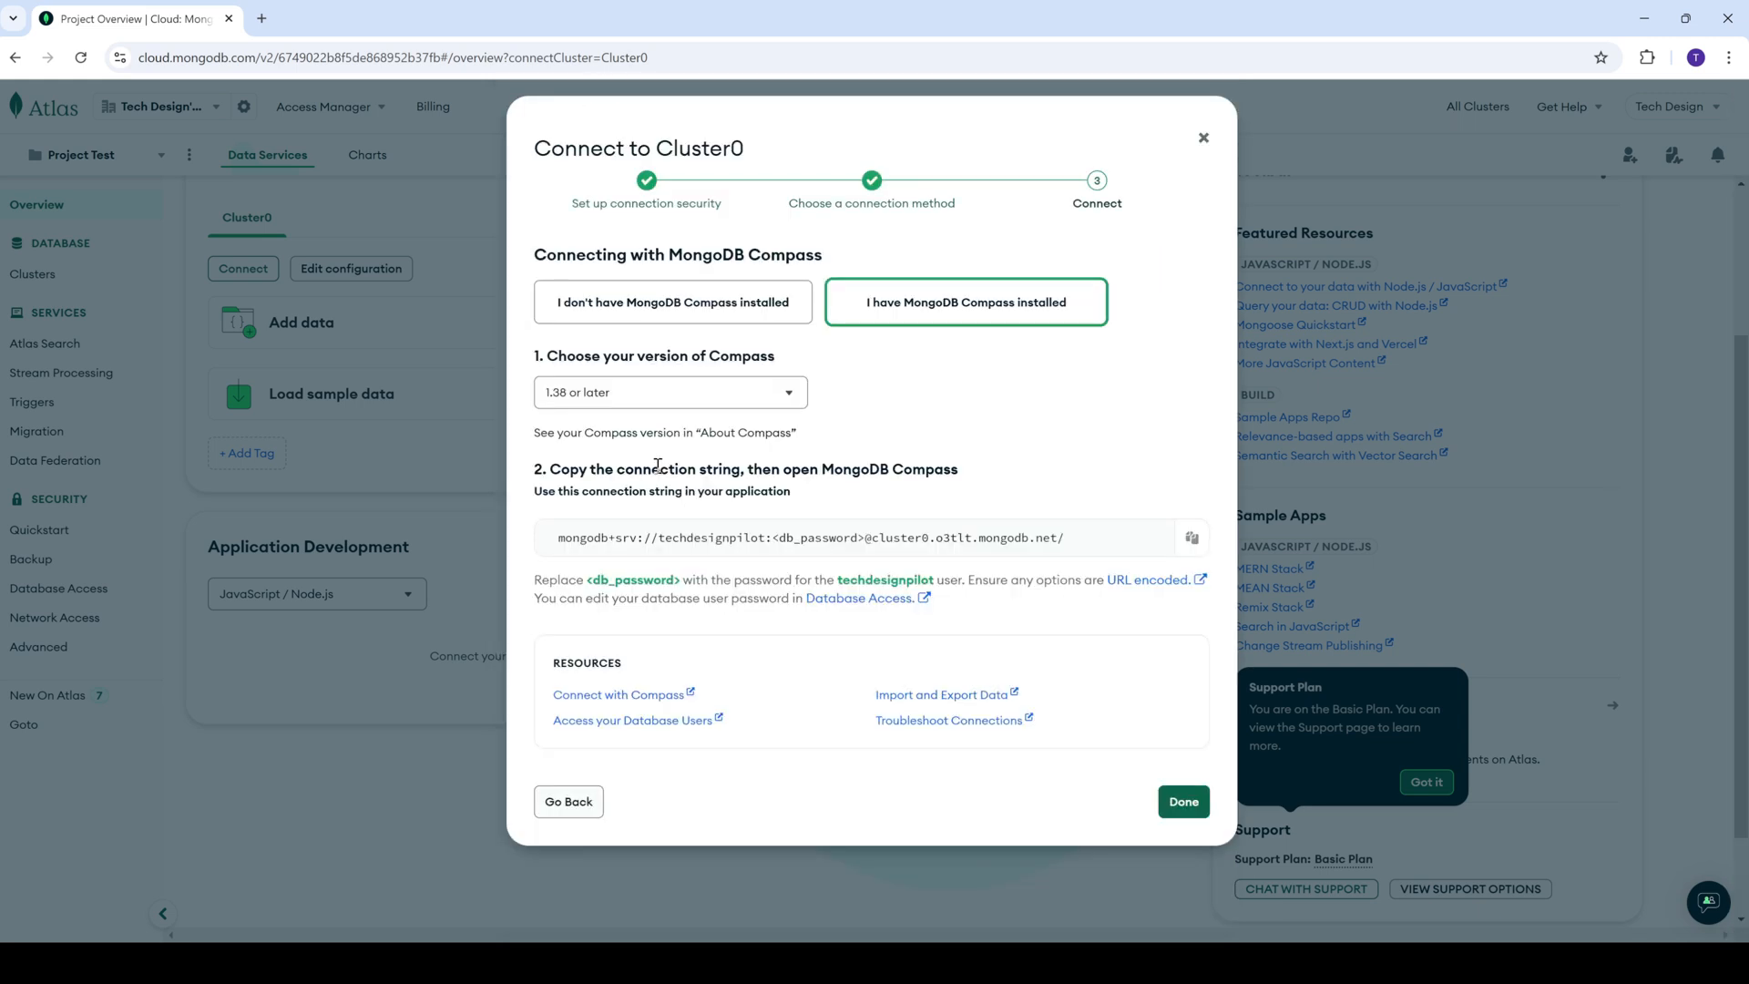
pyautogui.click(552, 798)
pyautogui.click(638, 562)
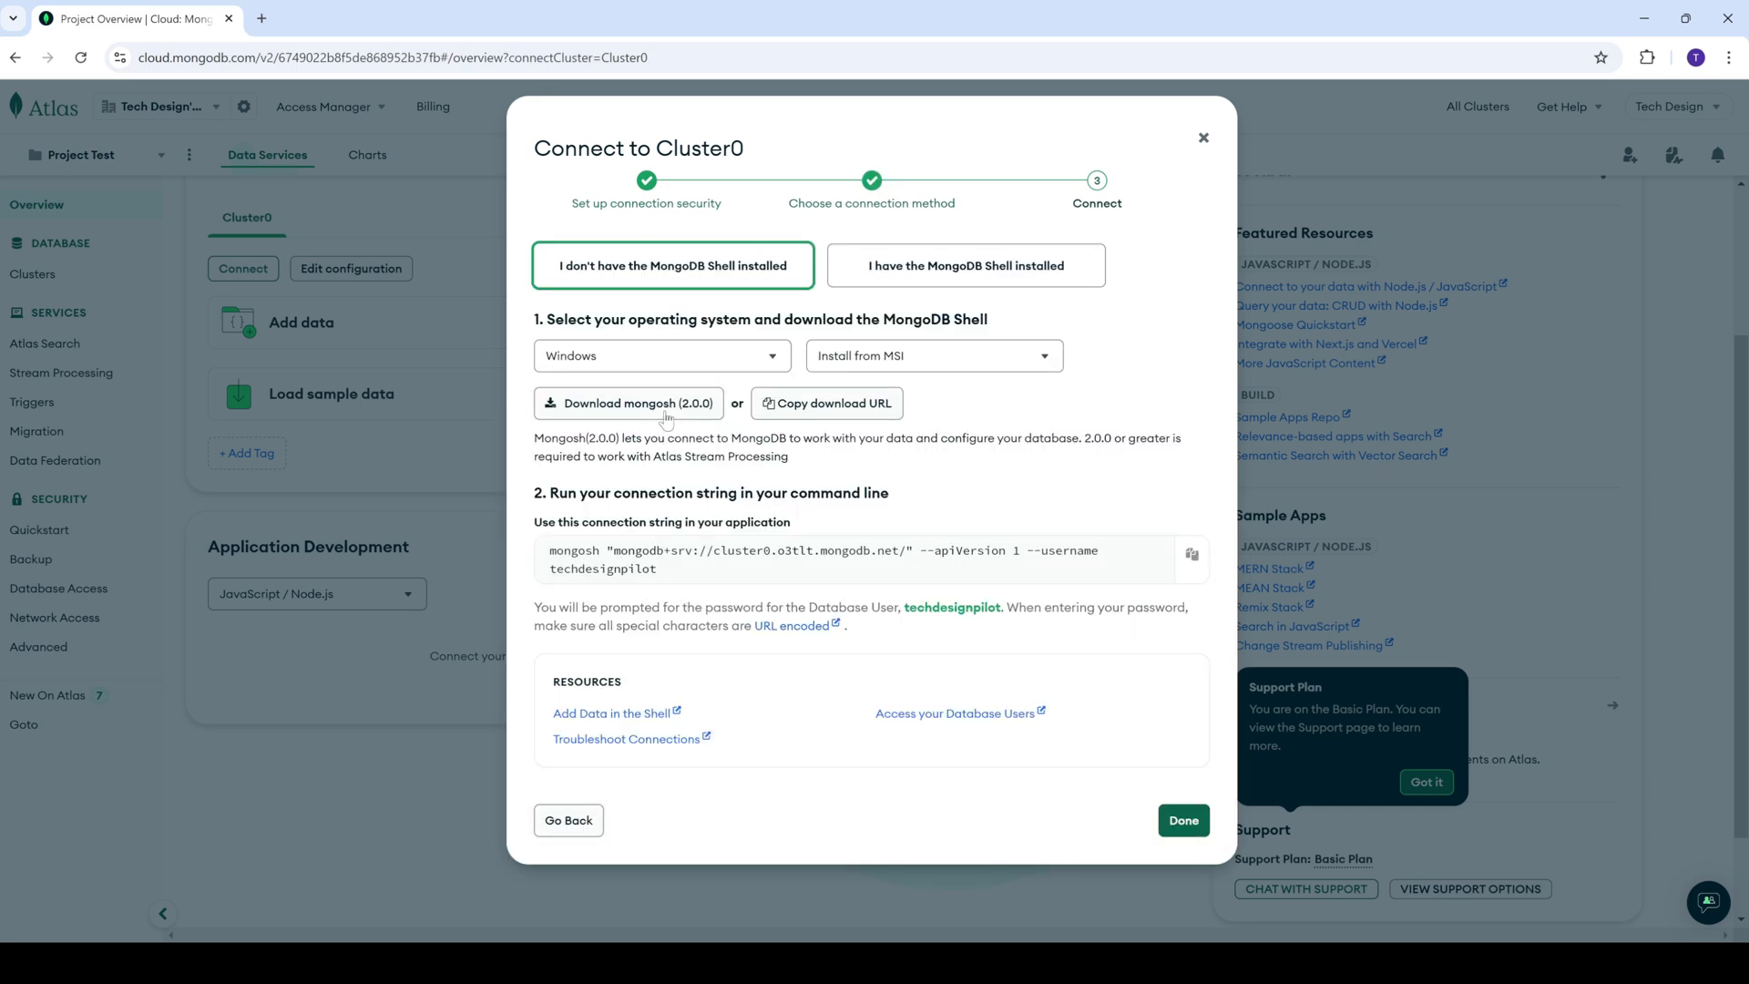
pyautogui.click(713, 365)
pyautogui.click(654, 404)
pyautogui.moveTo(544, 563); pyautogui.dragTo(674, 576)
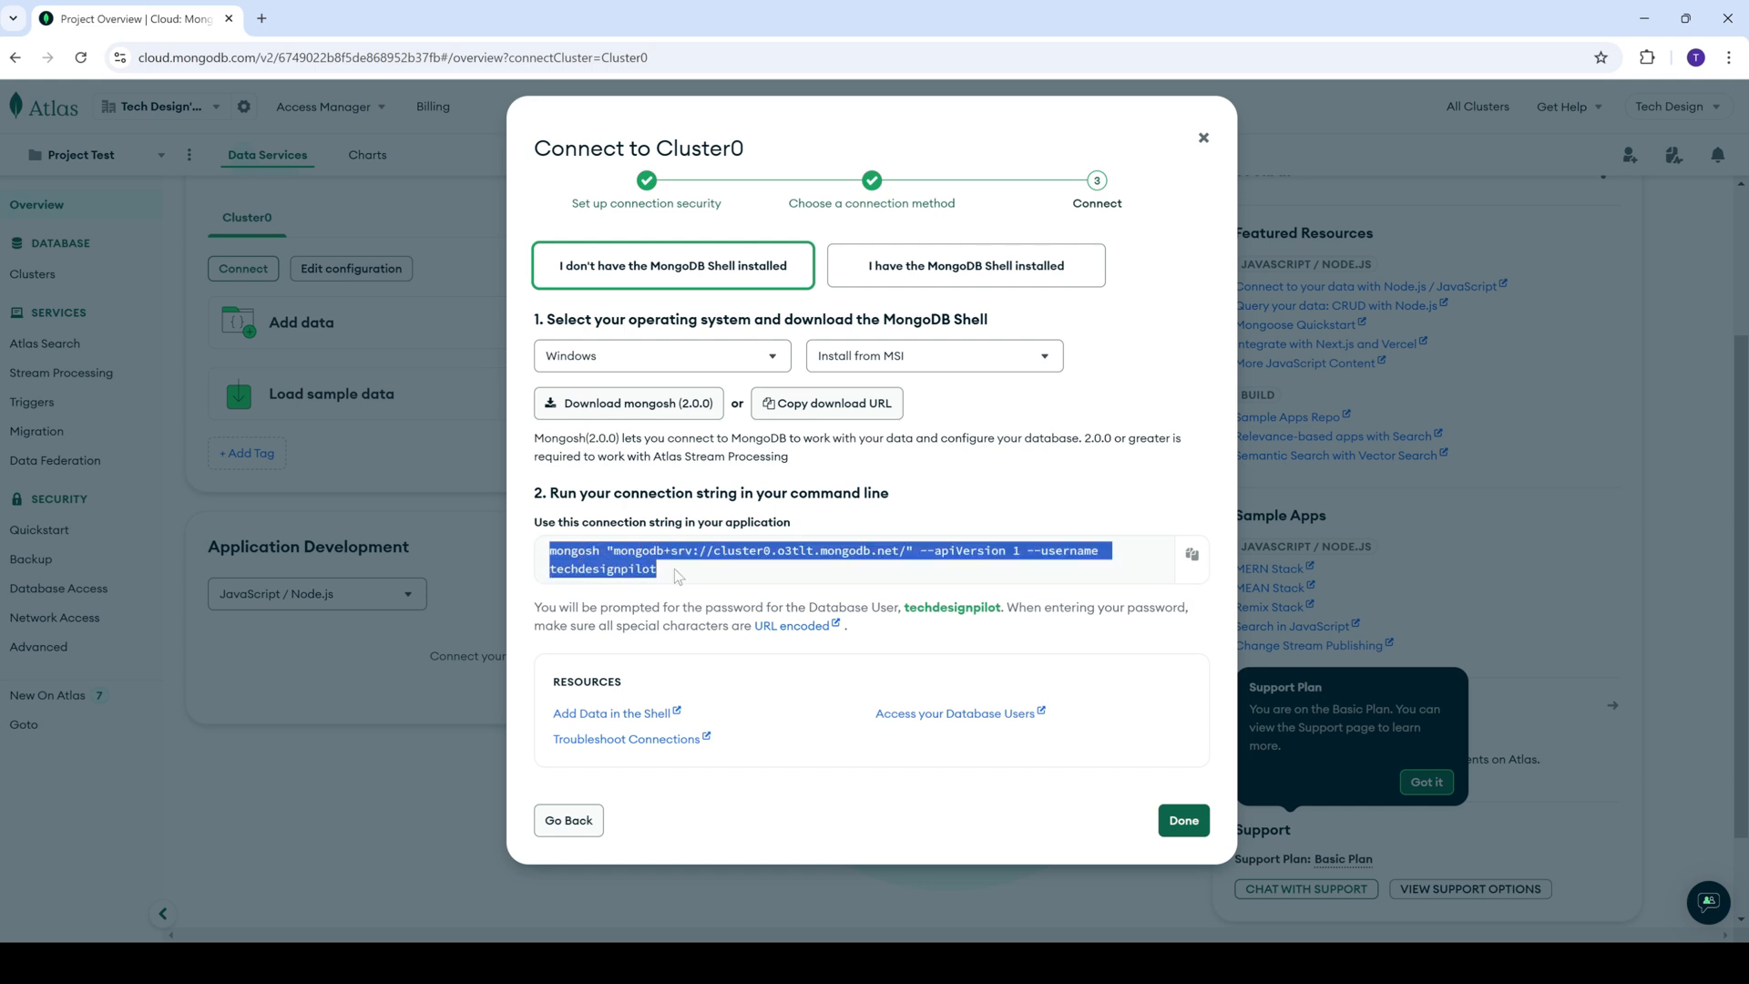
pyautogui.click(567, 821)
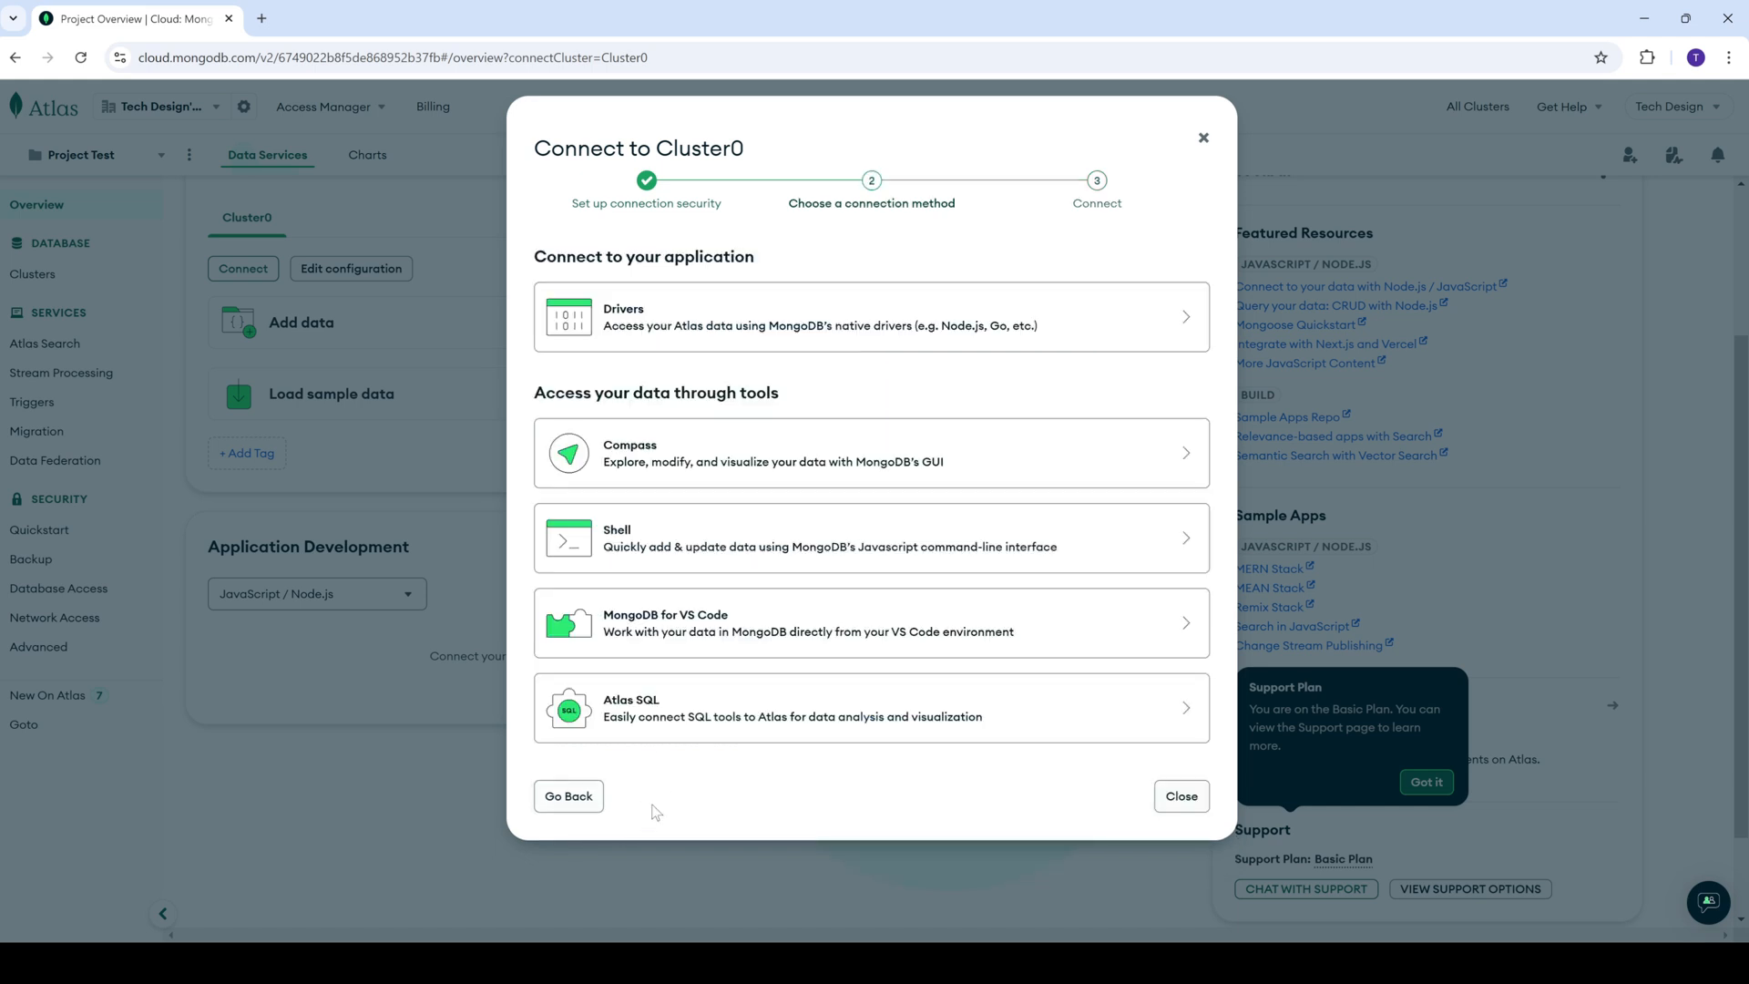
# - Show the Compass instructions for users without it installed and examine the operating system options and the connection string's username and password parts
pyautogui.click(707, 451)
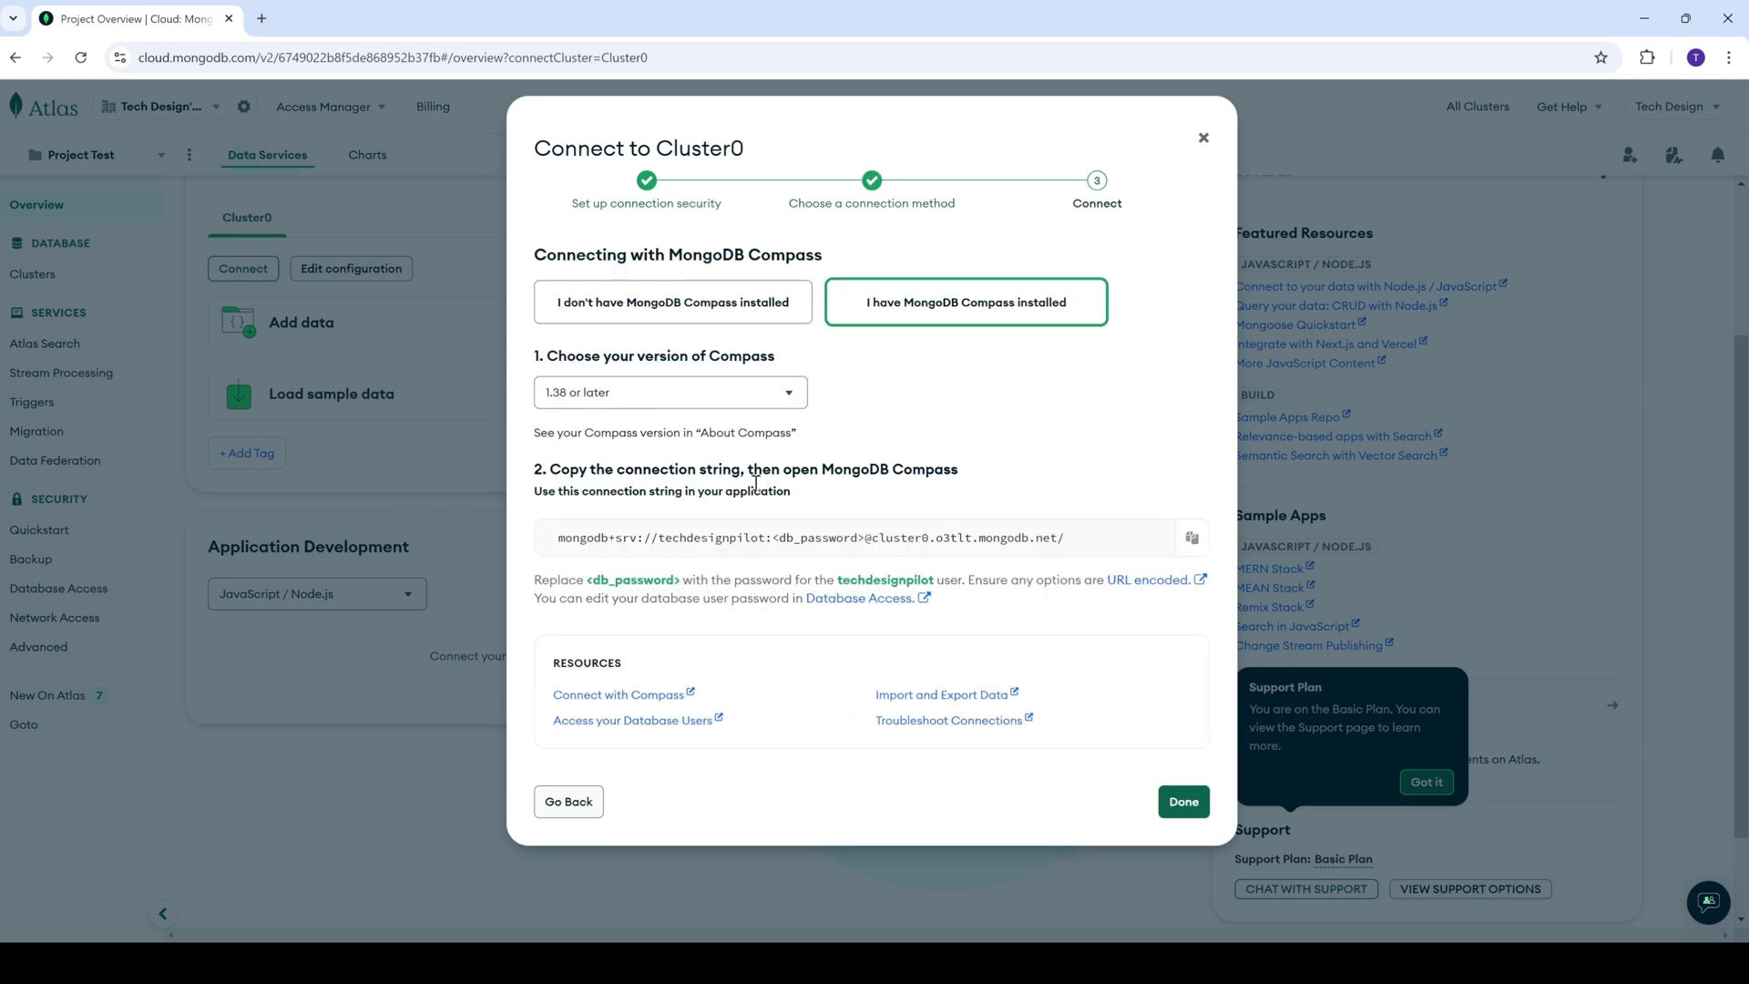
pyautogui.click(635, 315)
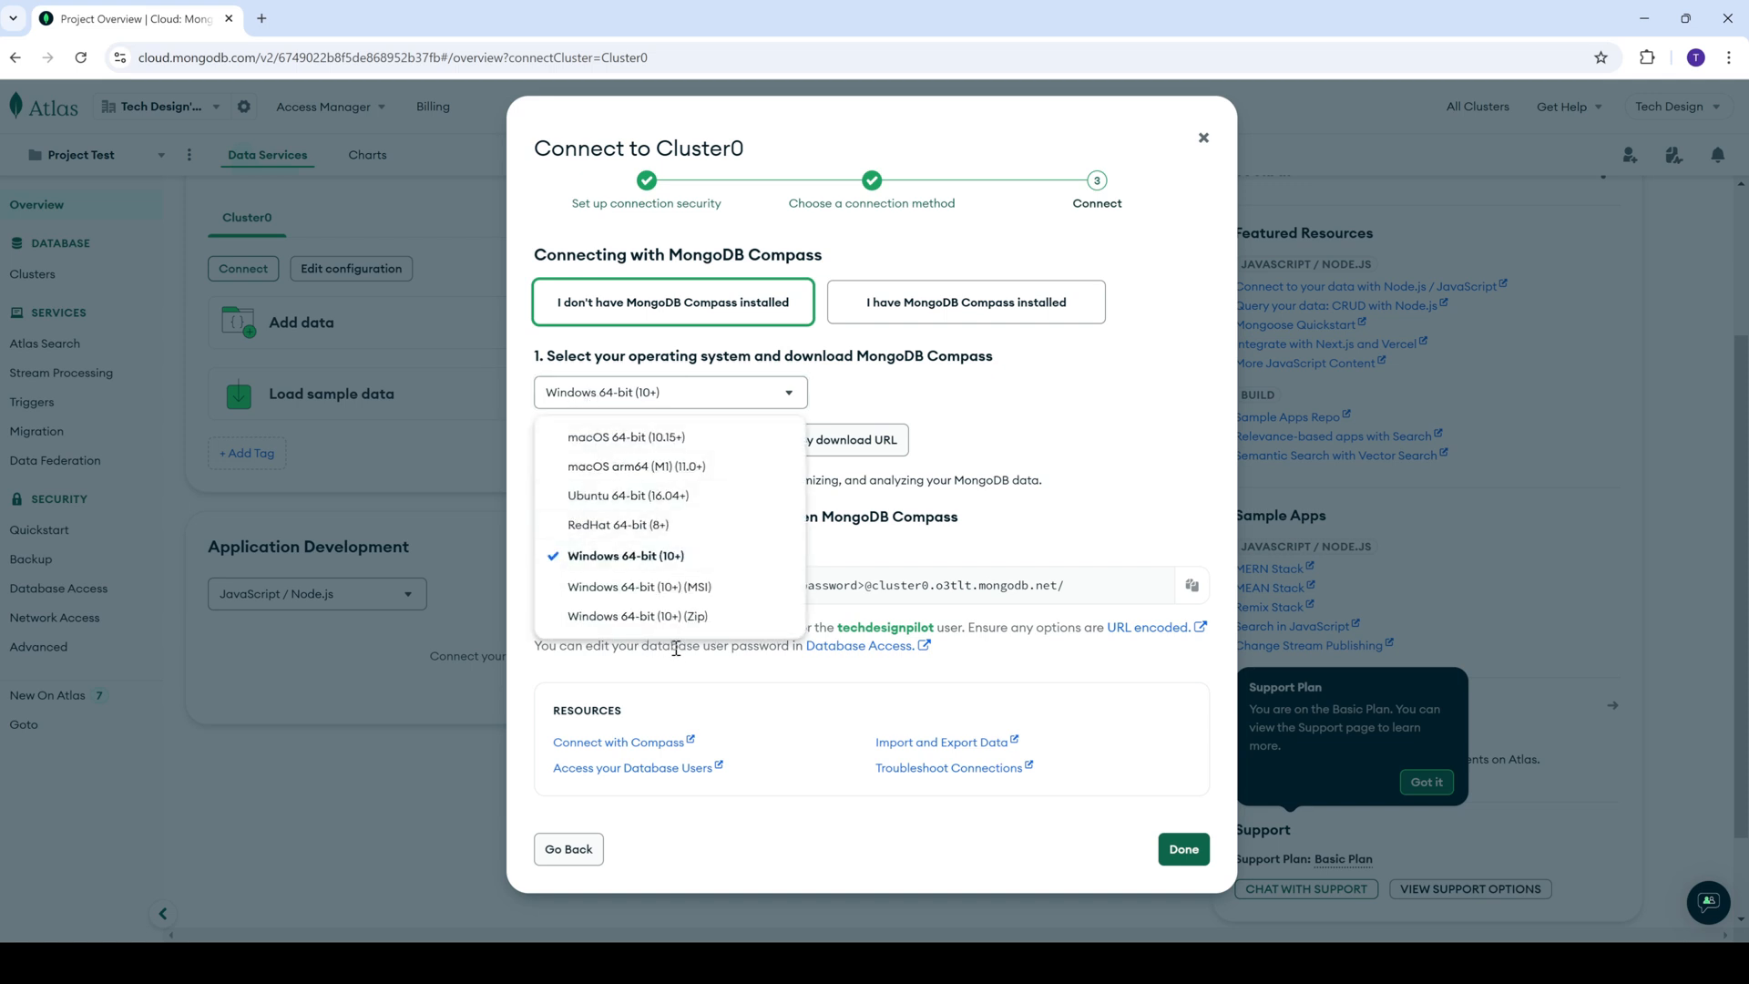
pyautogui.click(1027, 518)
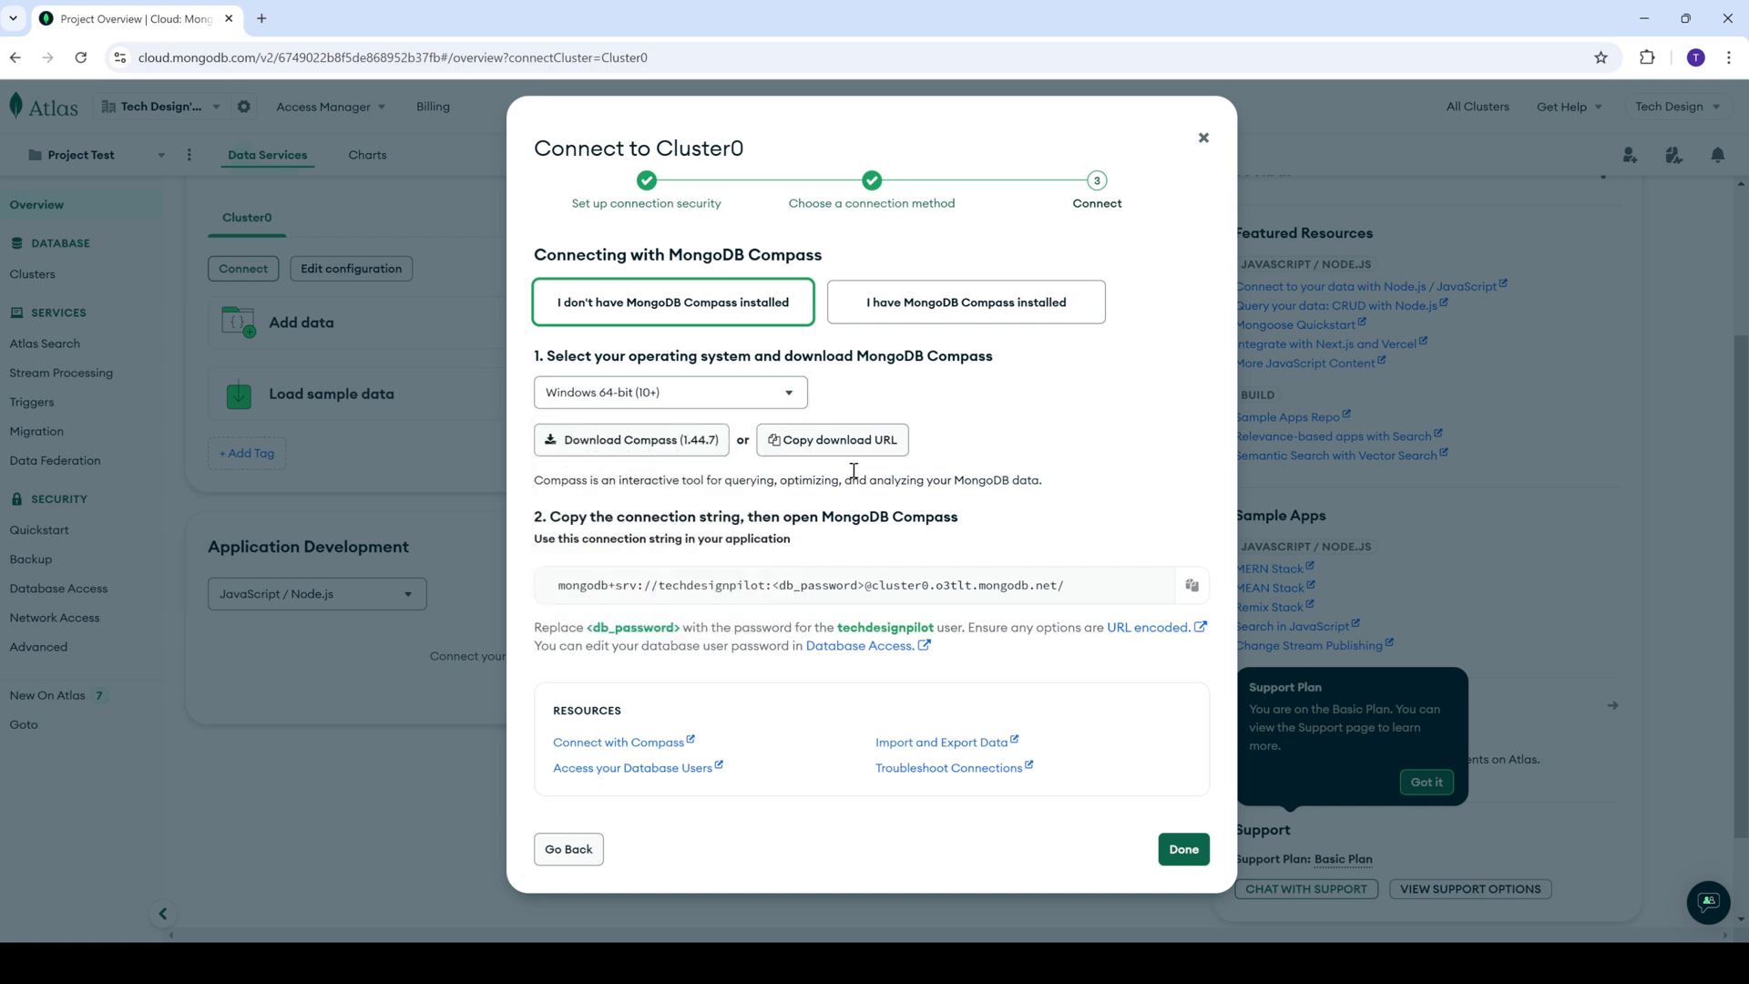
pyautogui.click(732, 406)
pyautogui.moveTo(559, 587); pyautogui.dragTo(1085, 598)
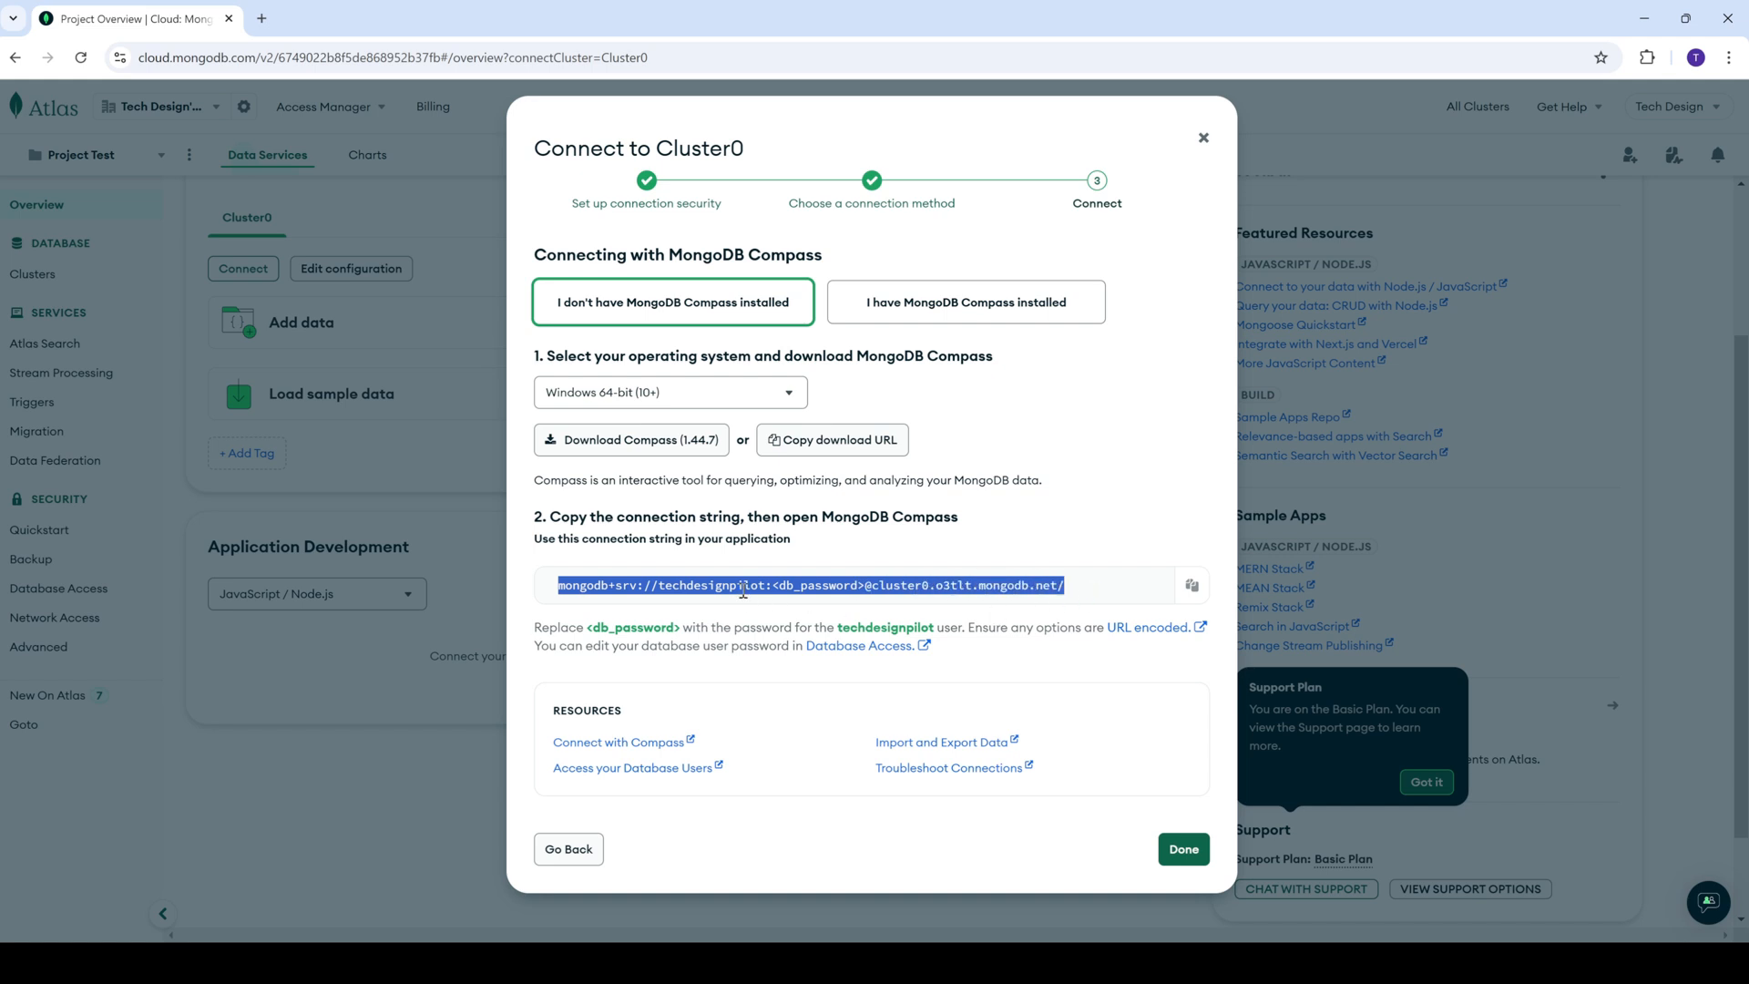
pyautogui.doubleClick(690, 587)
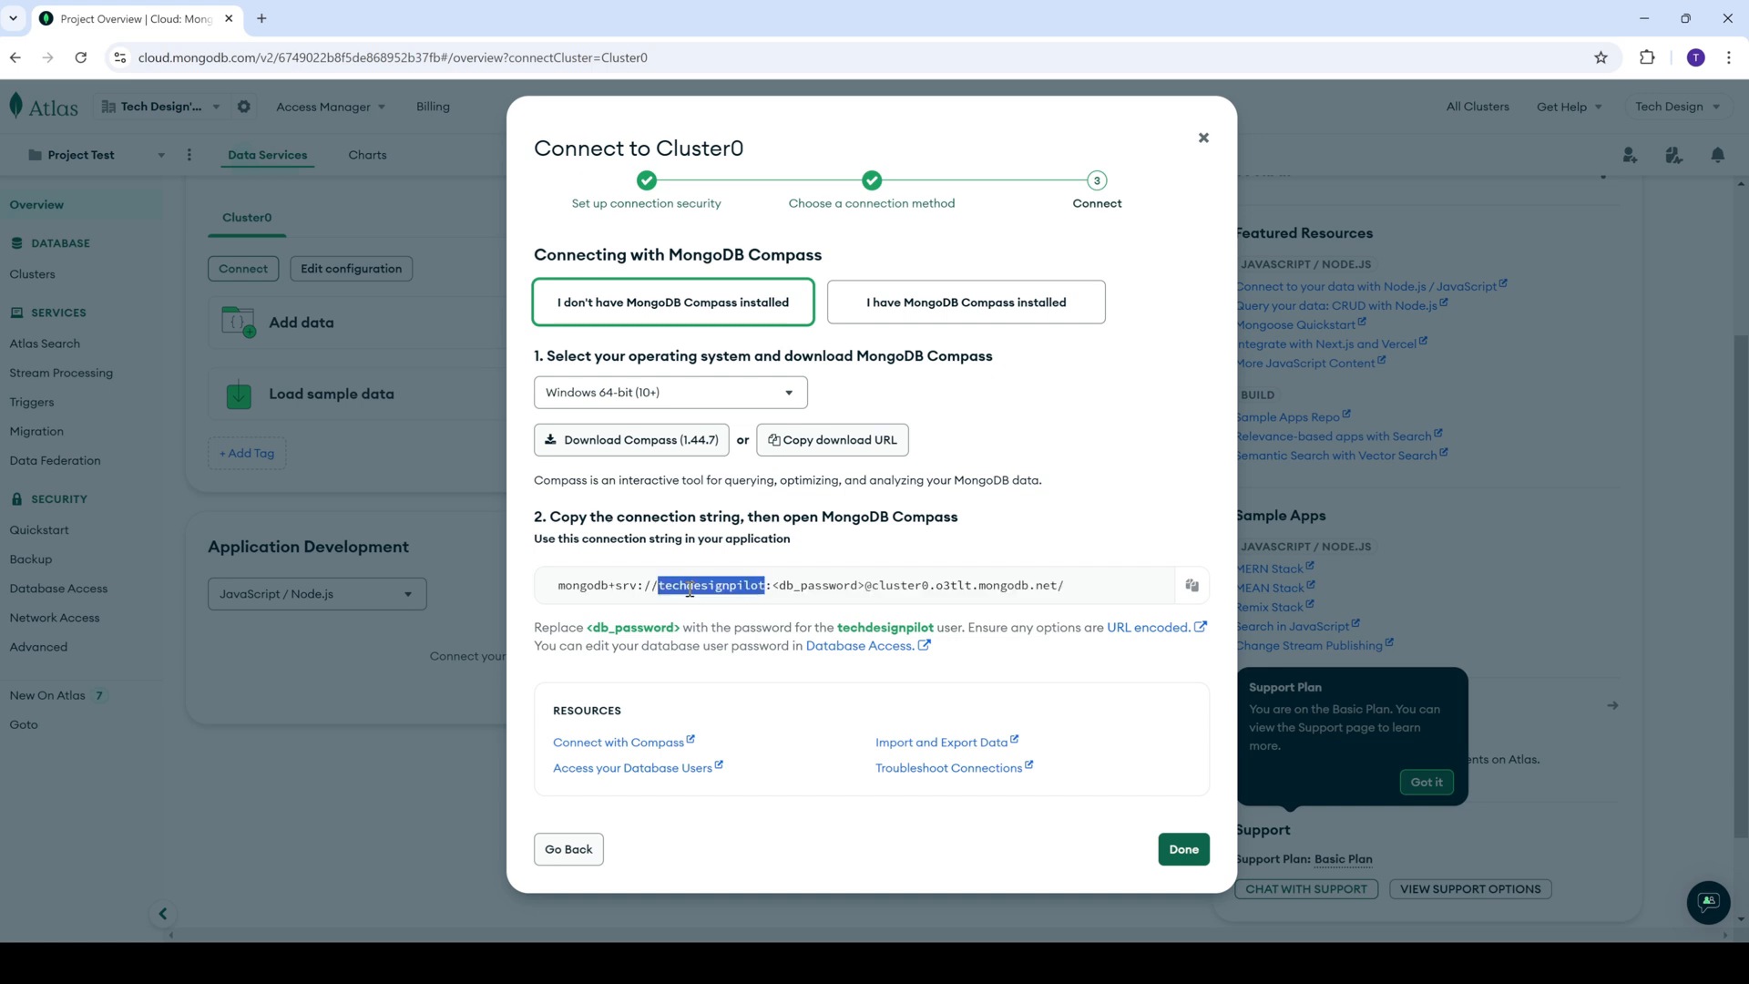
pyautogui.moveTo(773, 587); pyautogui.dragTo(877, 586)
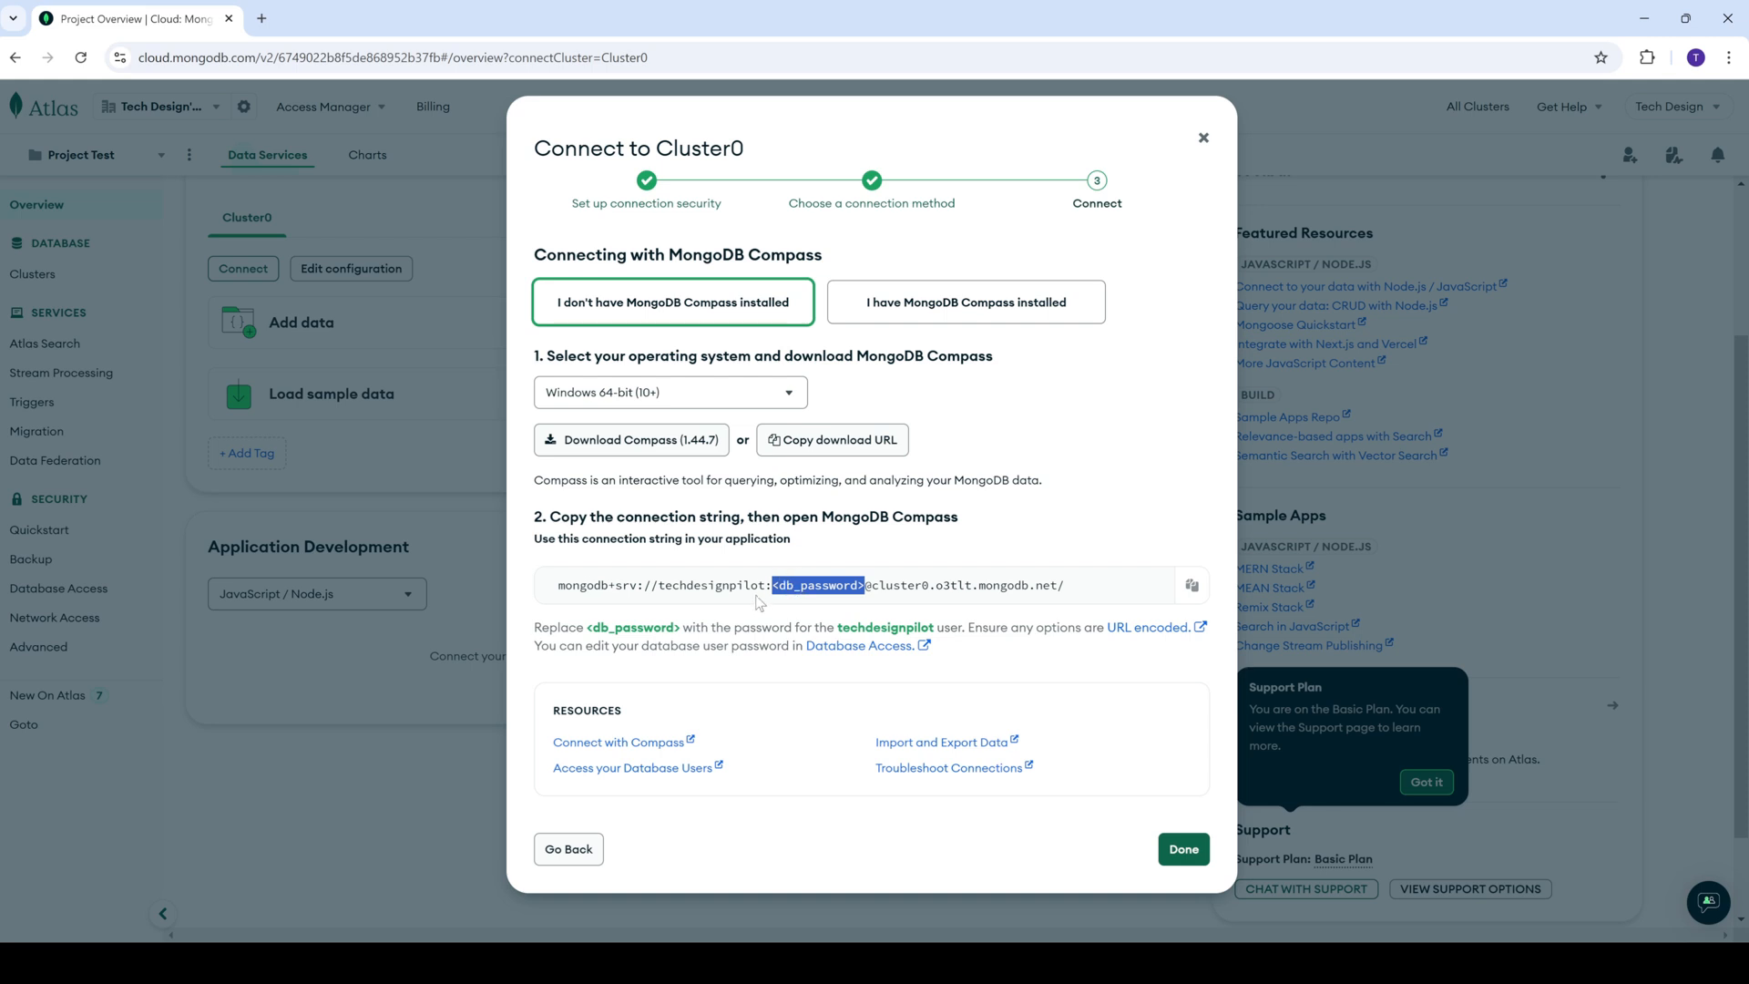
# - Edit the existing database user under Database Access: autogenerate a new secure password, copy it and update the user
pyautogui.click(844, 647)
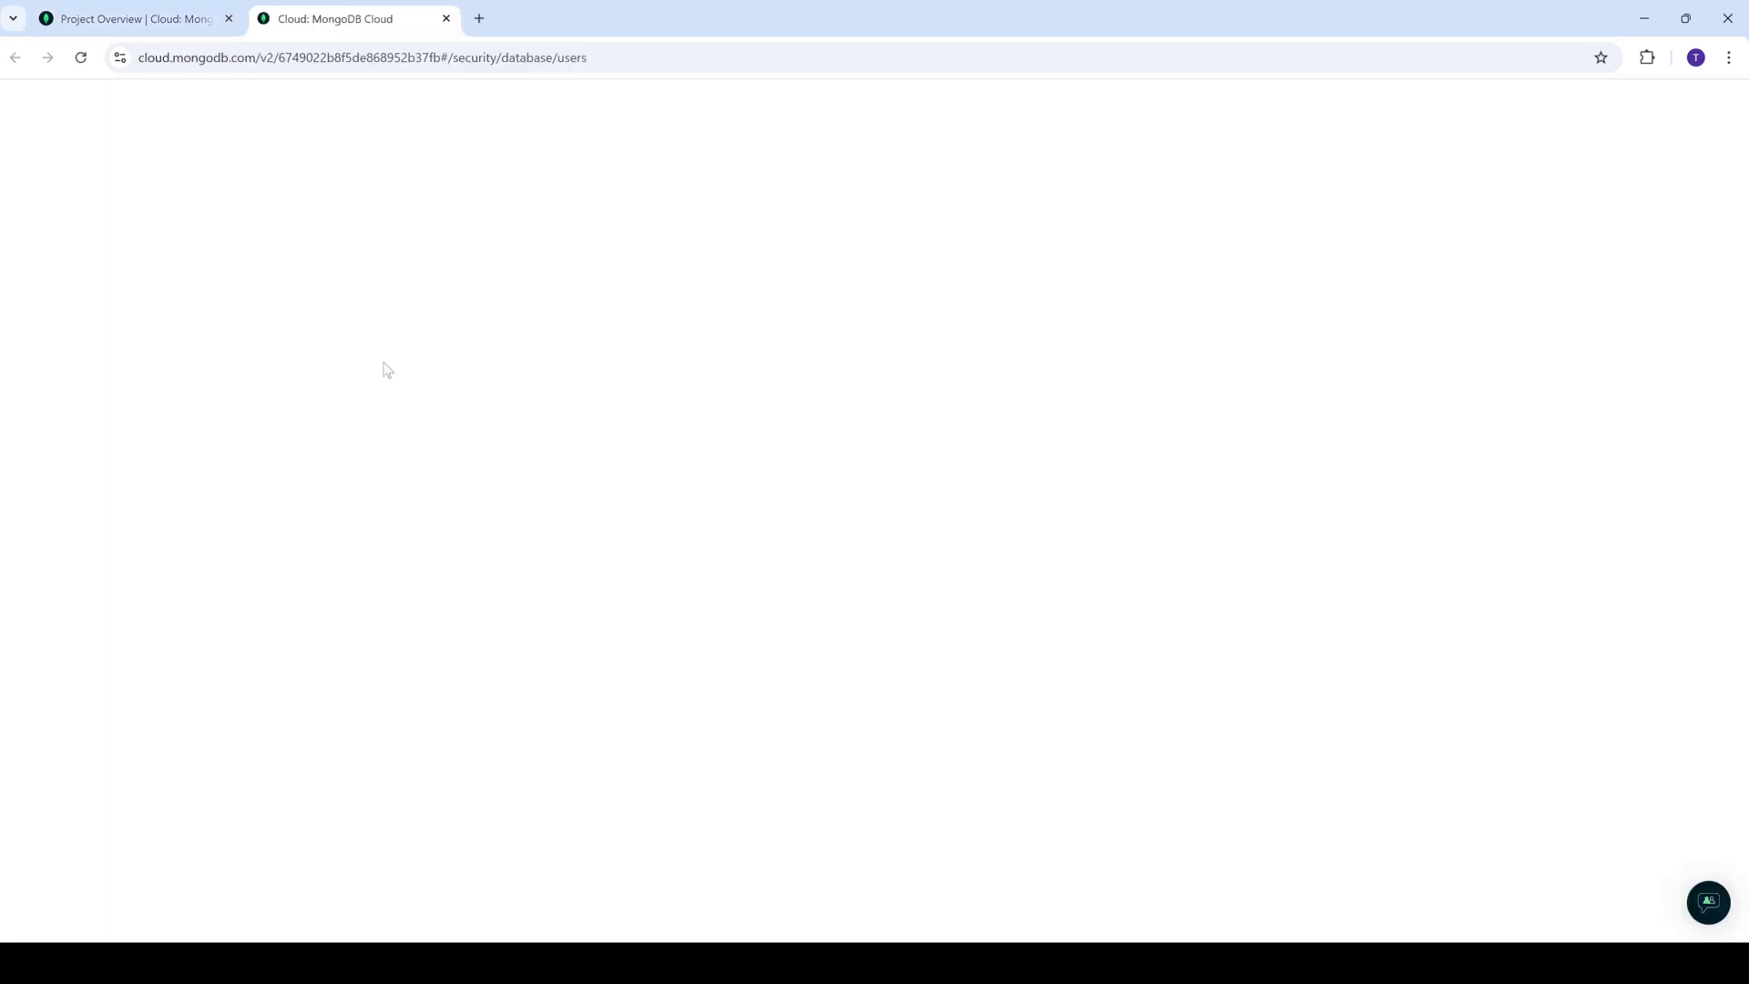
pyautogui.click(1494, 424)
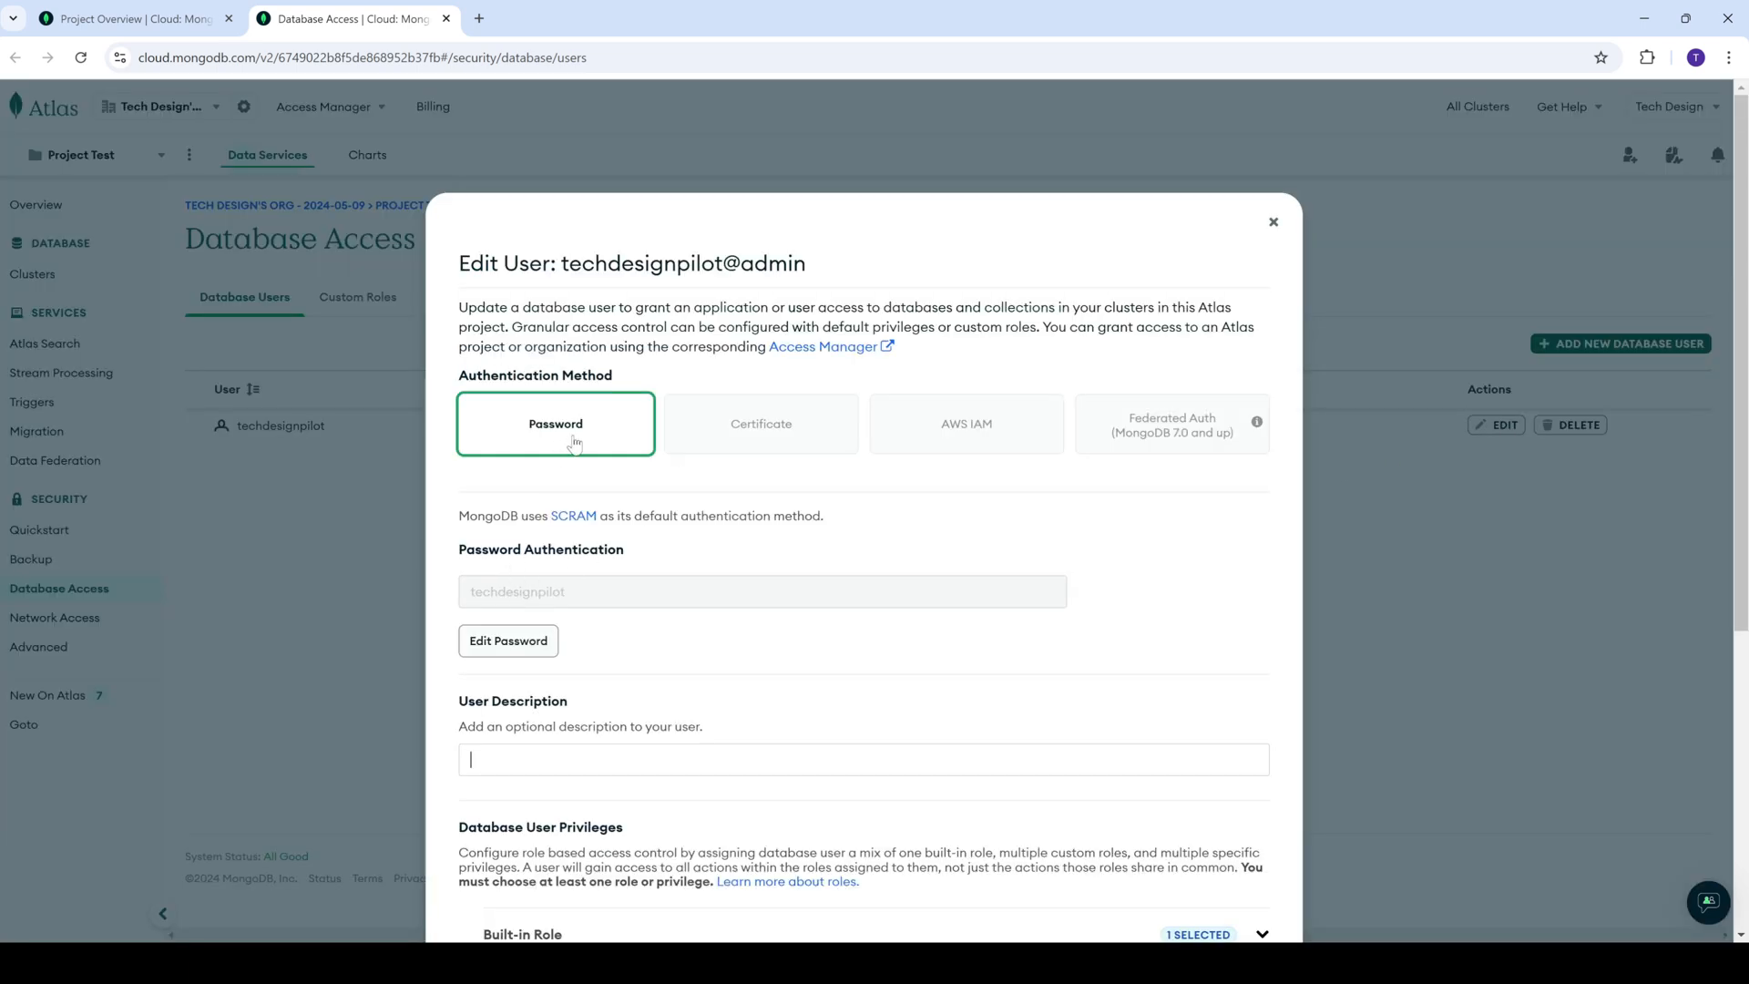
pyautogui.click(507, 640)
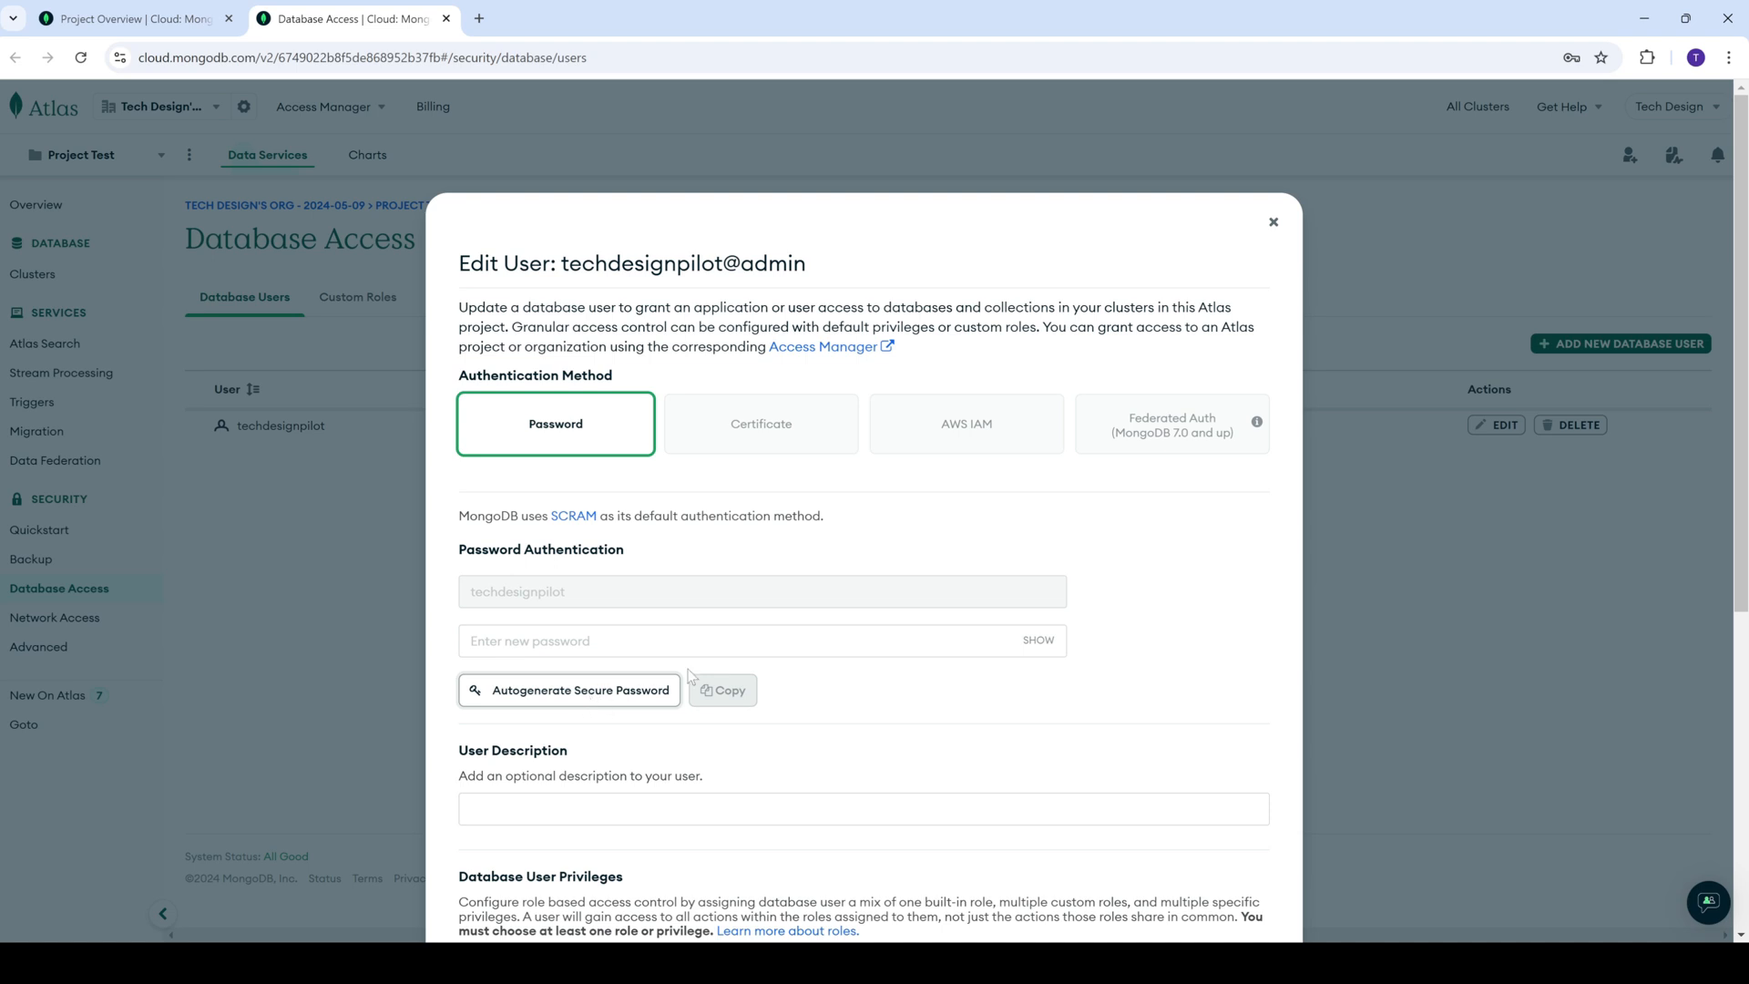
pyautogui.click(618, 696)
pyautogui.click(722, 690)
pyautogui.scroll(-5, 1207, 836)
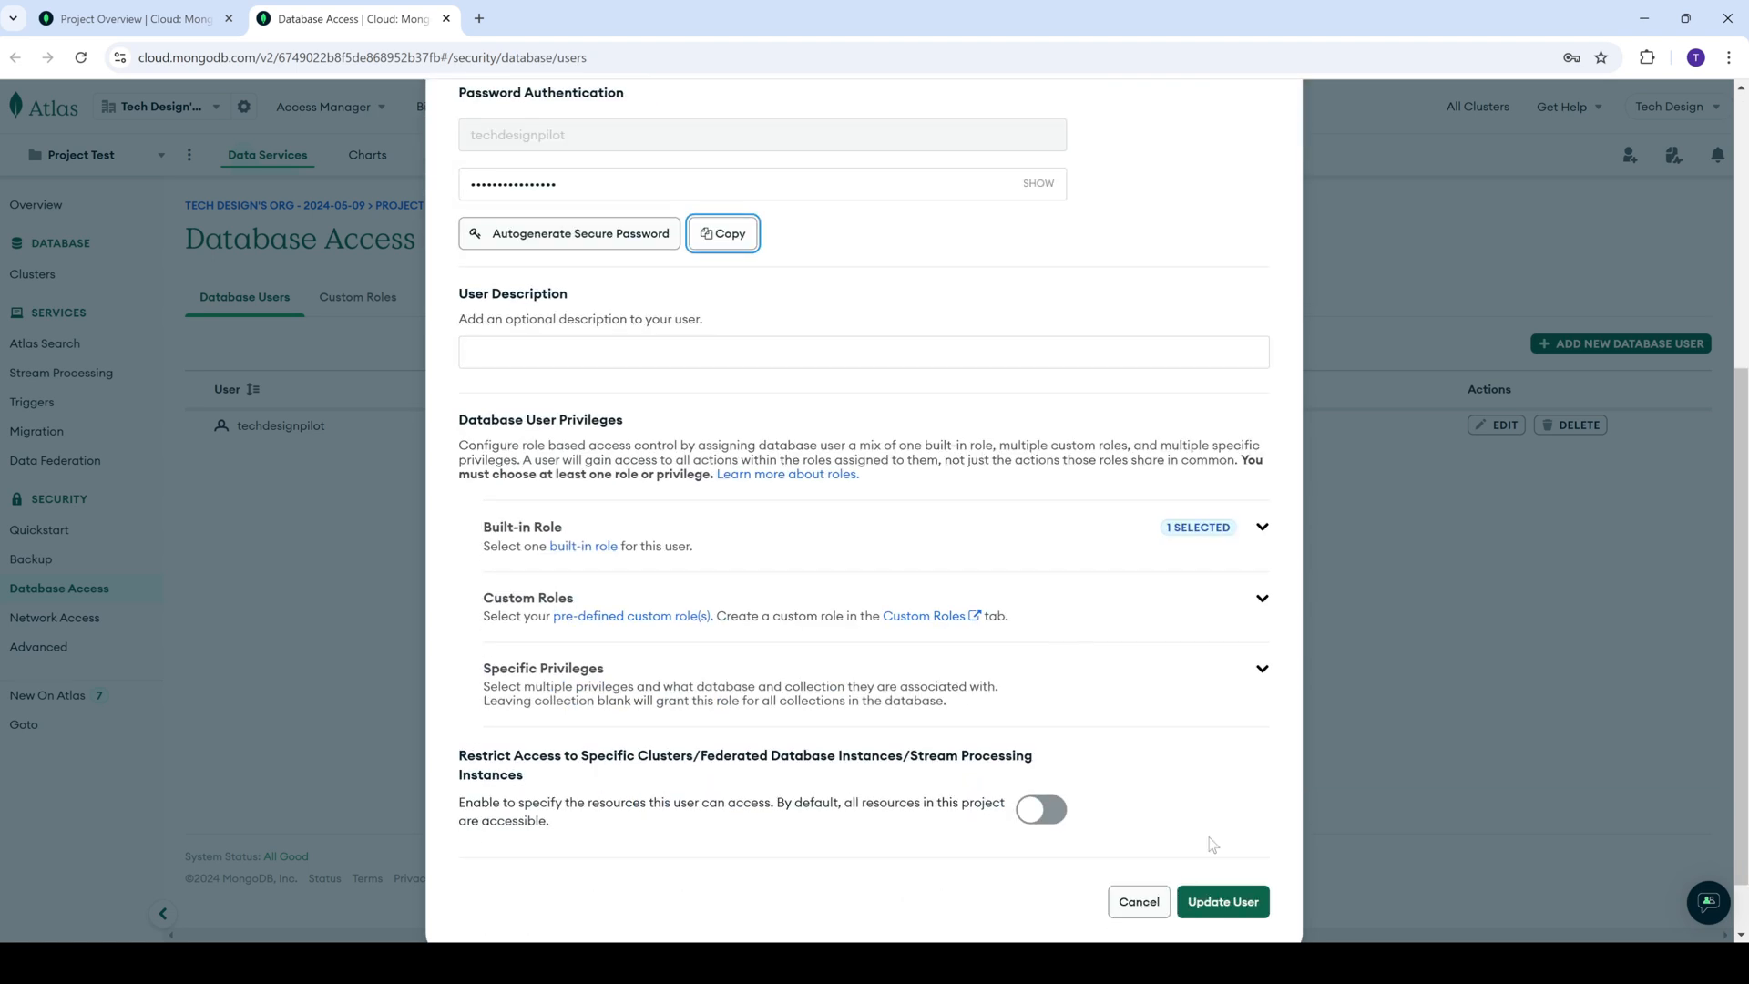
pyautogui.scroll(-1, 1207, 836)
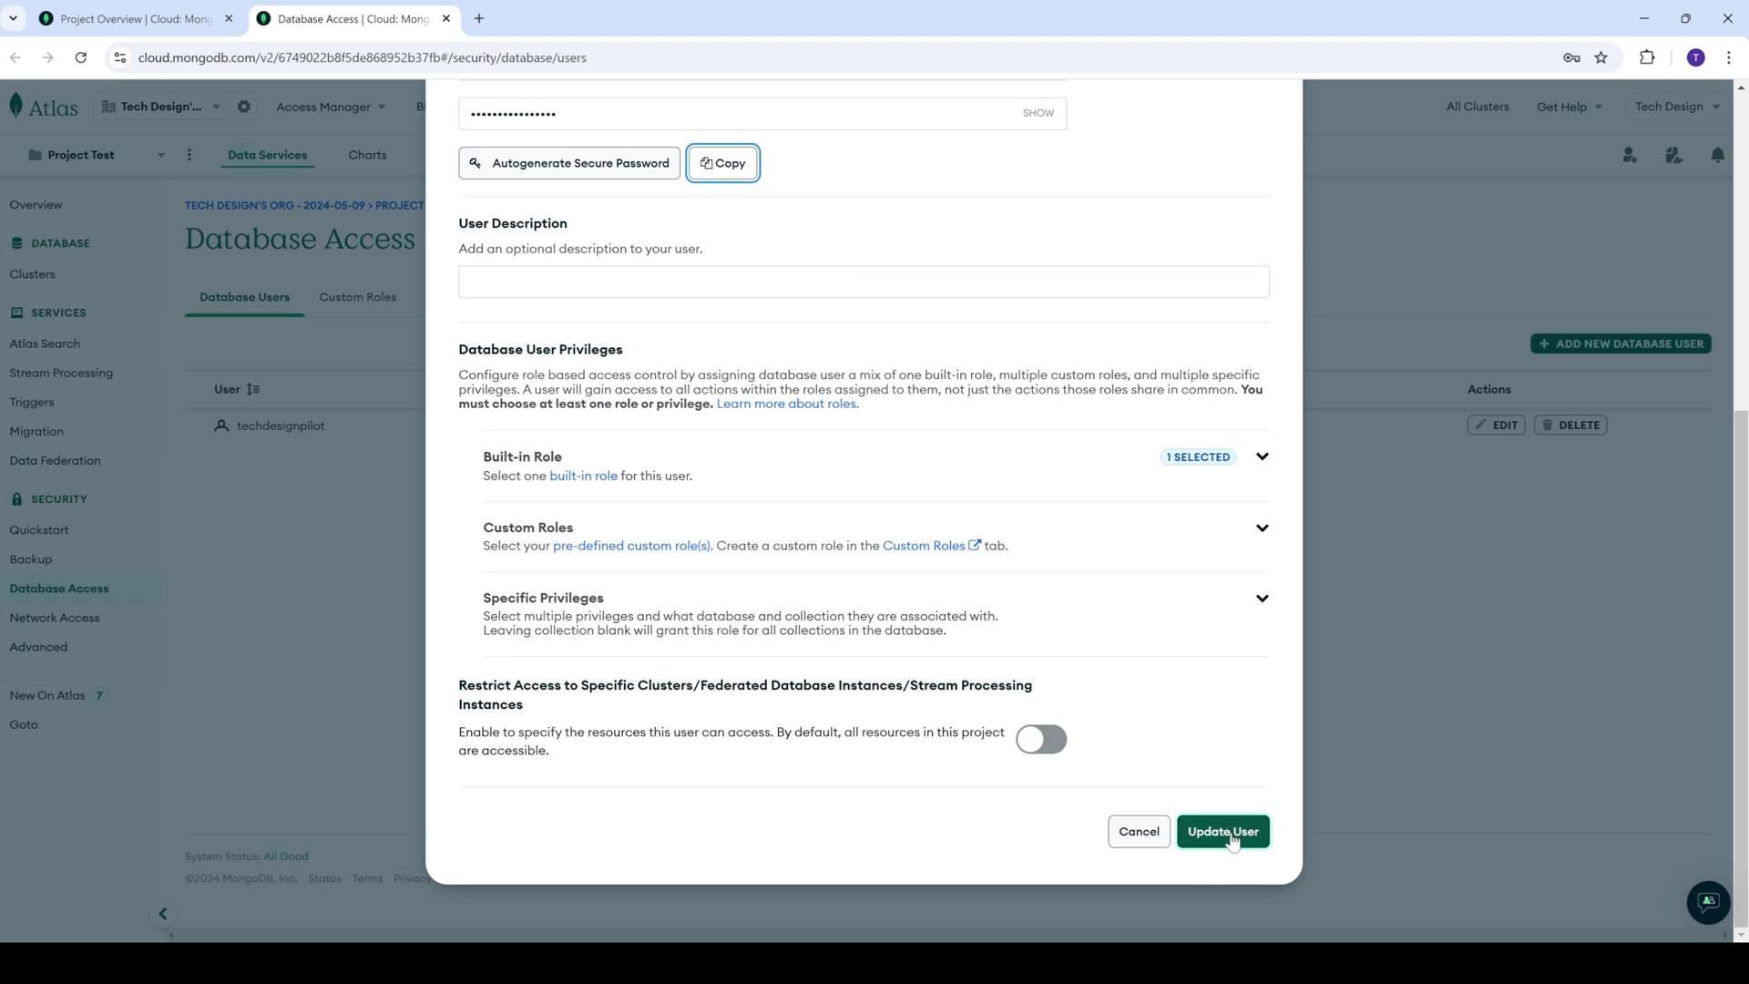
pyautogui.click(1222, 831)
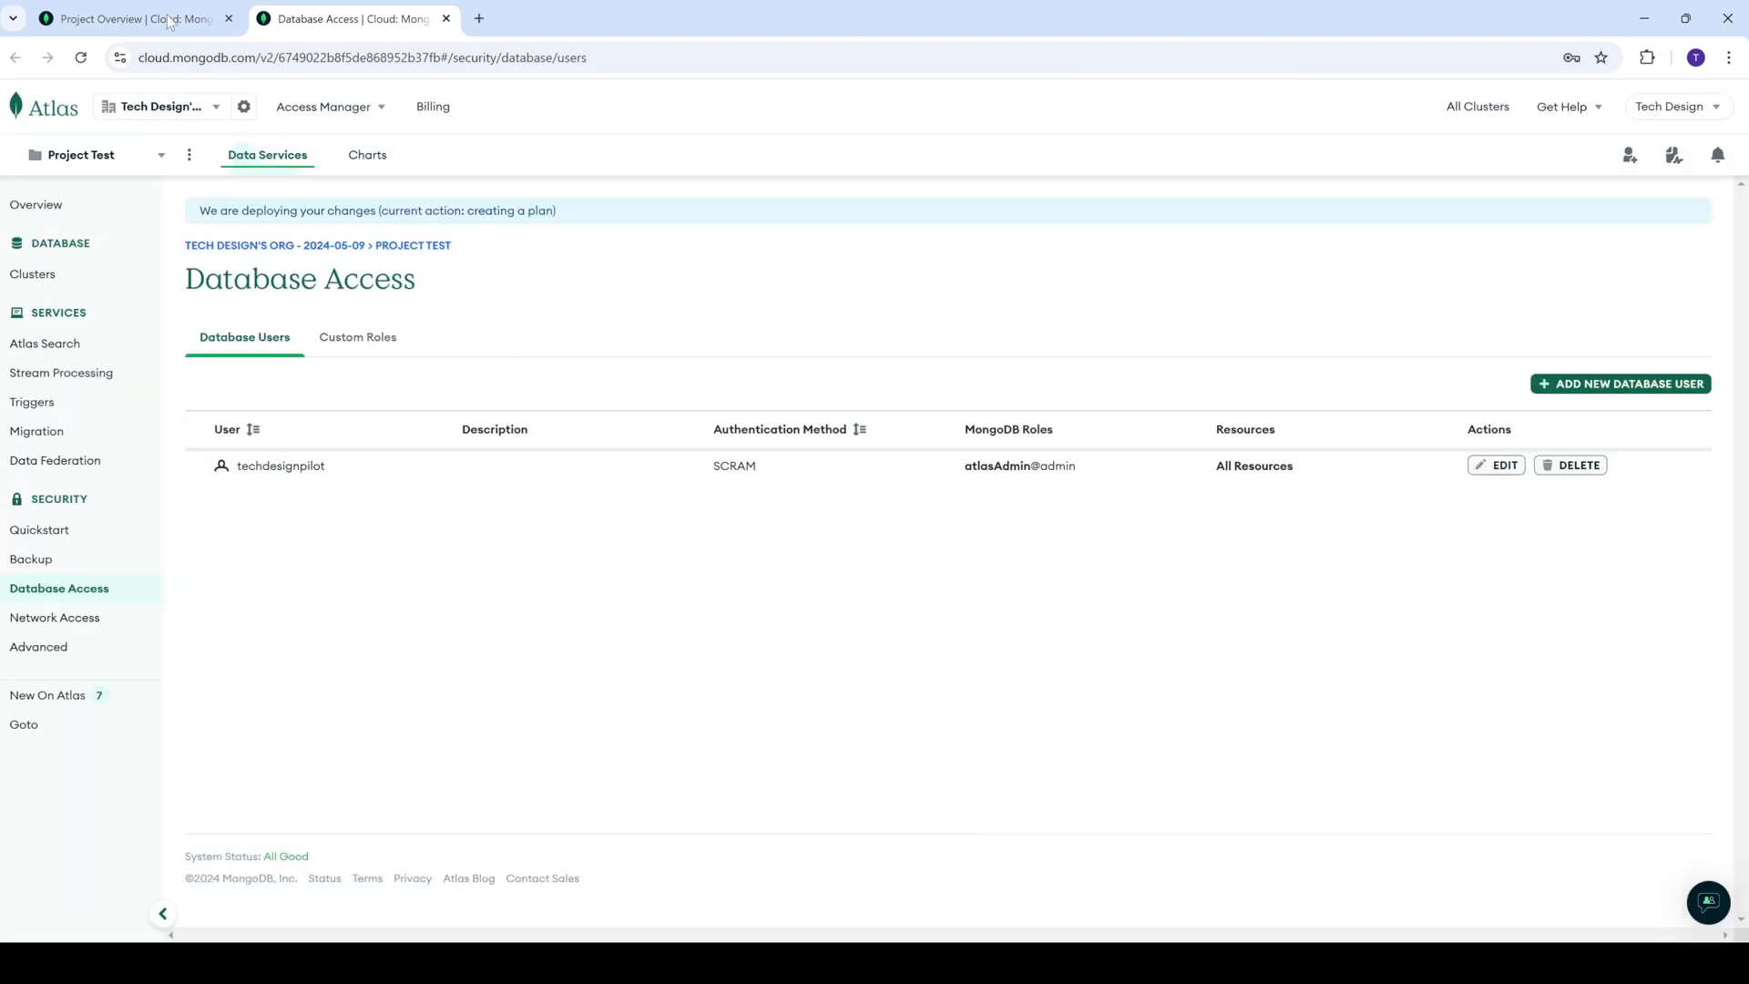
# - Return to the Cluster0 connection instructions, then launch MongoDB Compass and start a new connection
pyautogui.click(182, 20)
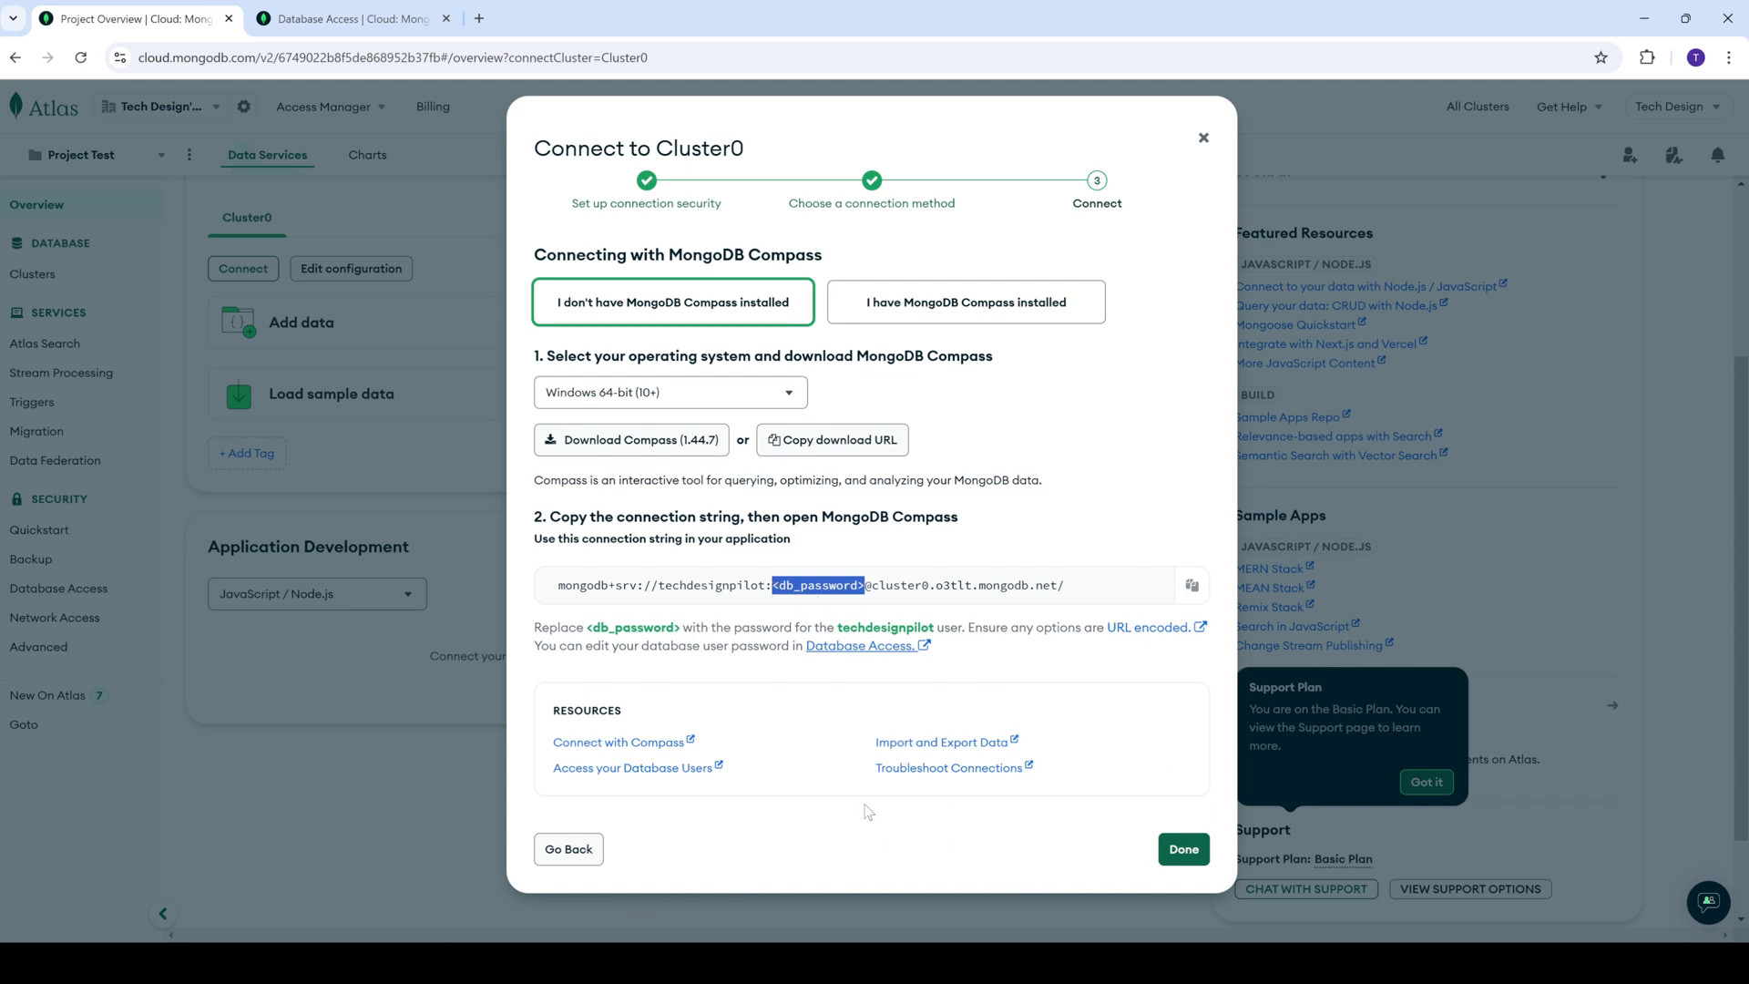
pyautogui.click(382, 962)
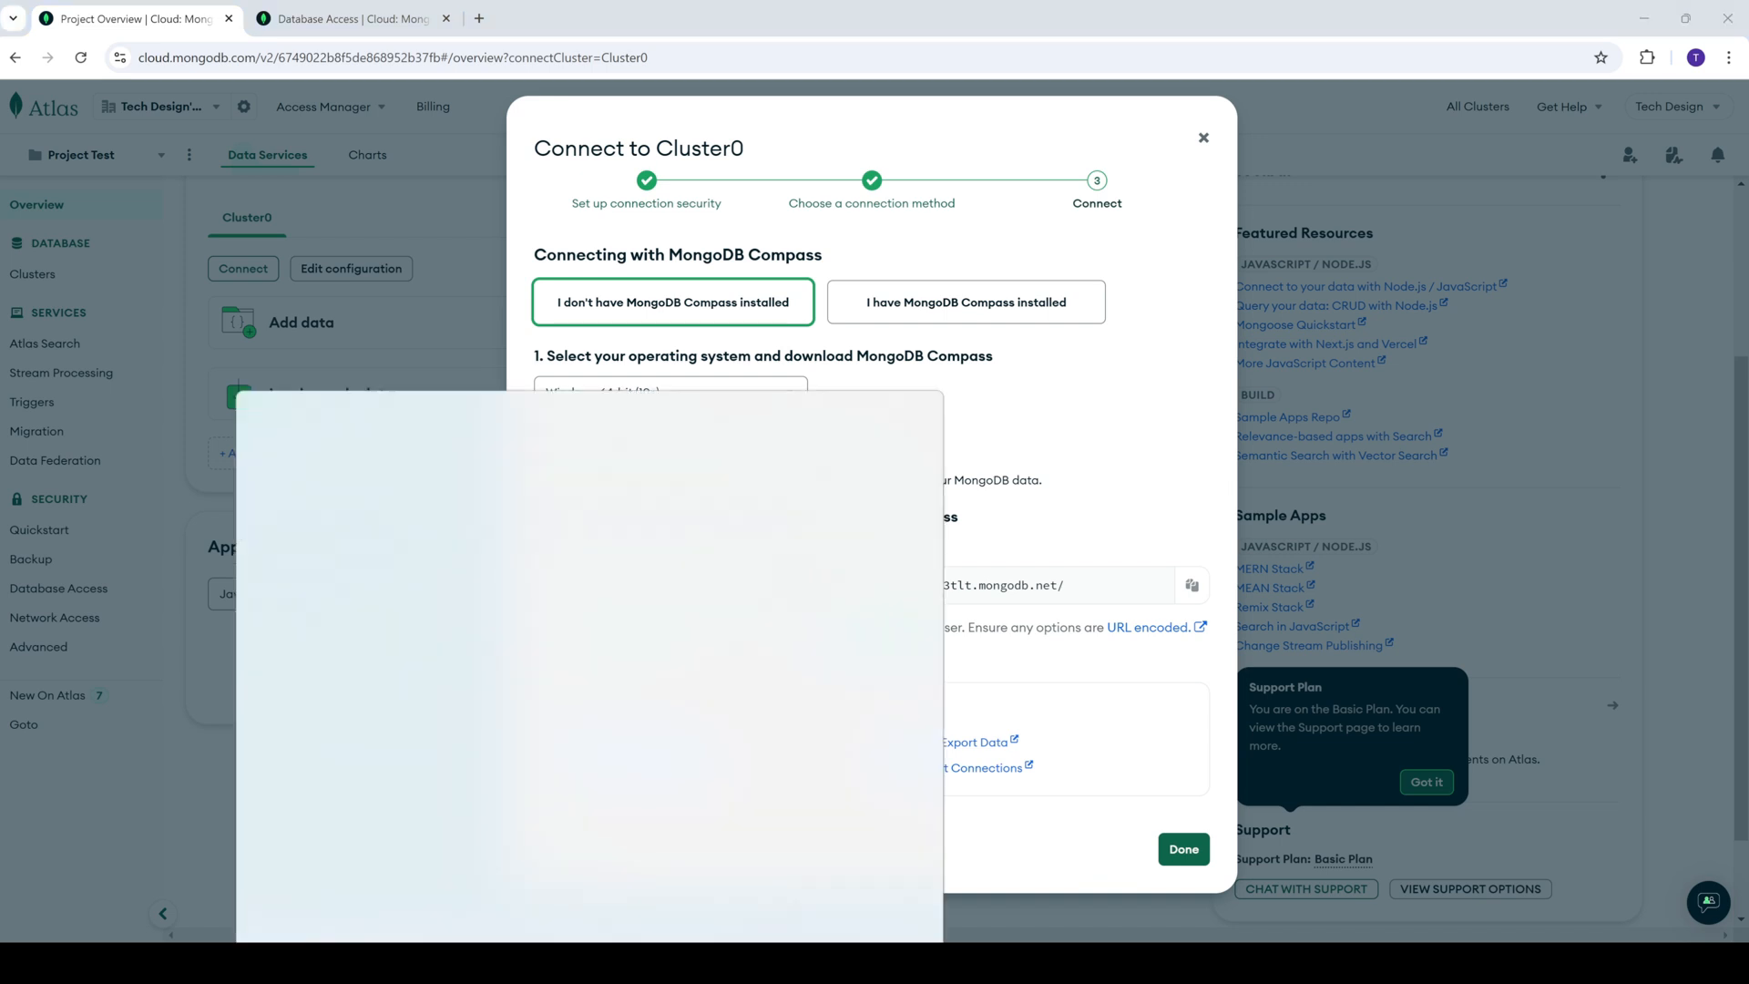
pyautogui.write('mon')
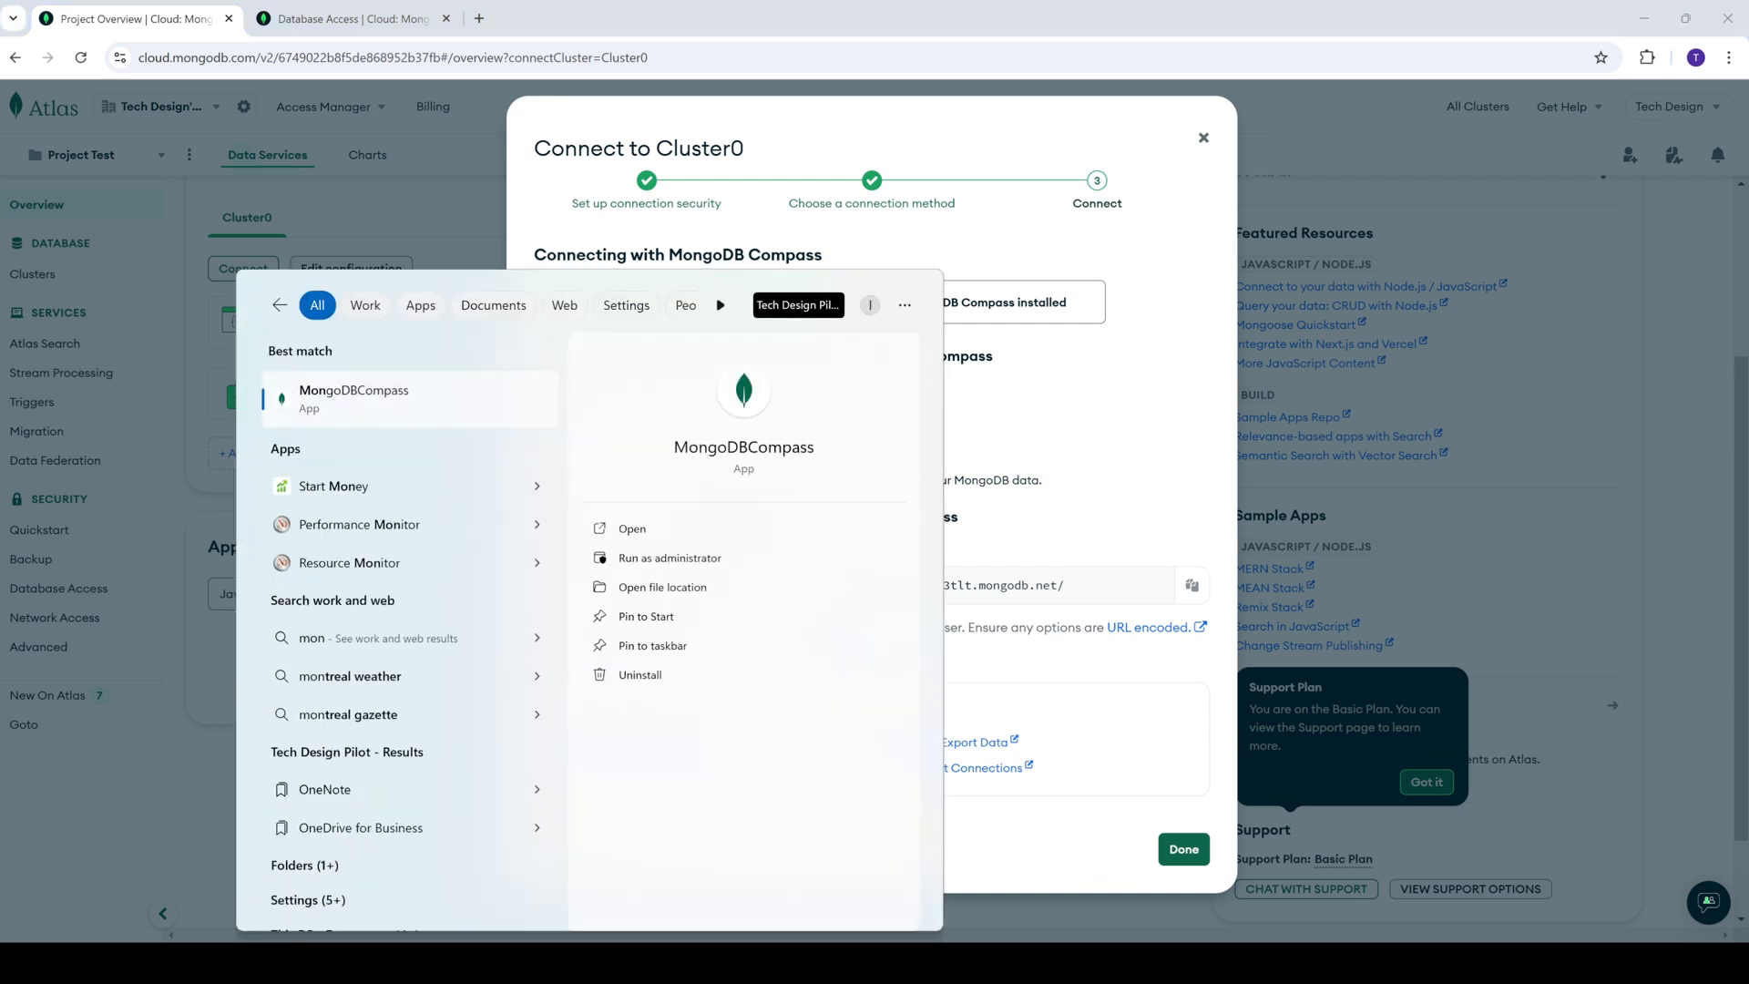
pyautogui.press('Return')
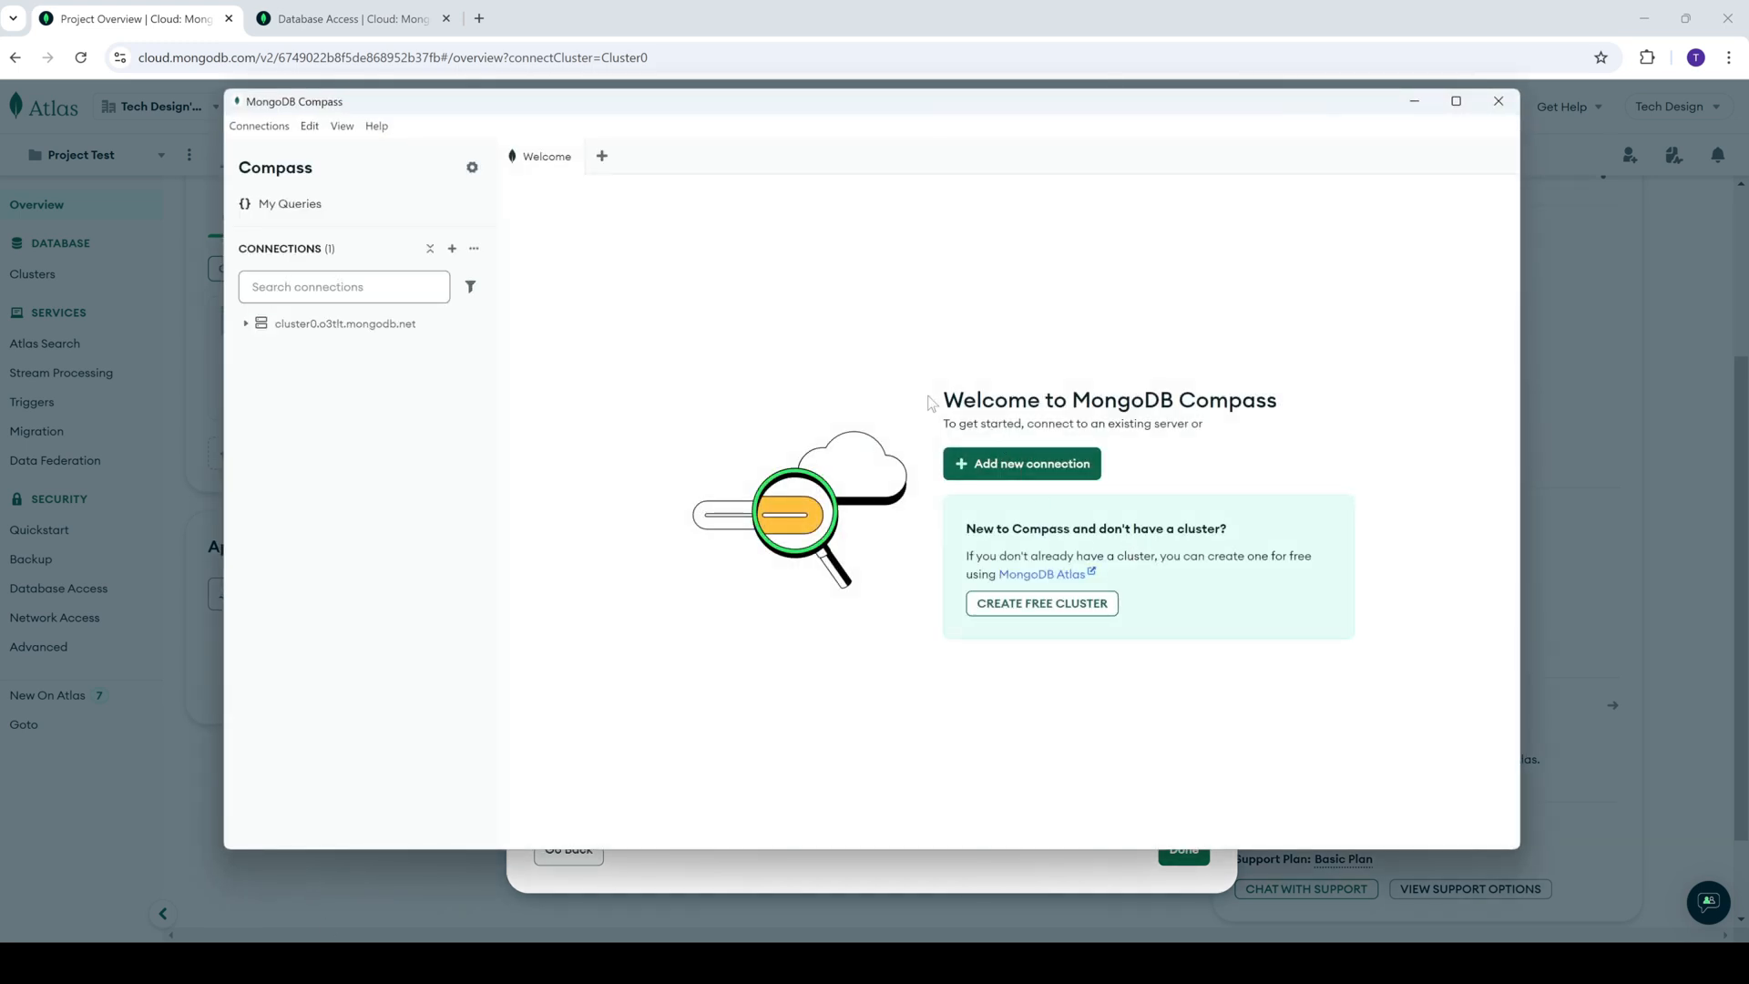
pyautogui.click(993, 467)
# - Try to replace the new connection's default URI with the copied database user password
pyautogui.moveTo(637, 401); pyautogui.dragTo(419, 410)
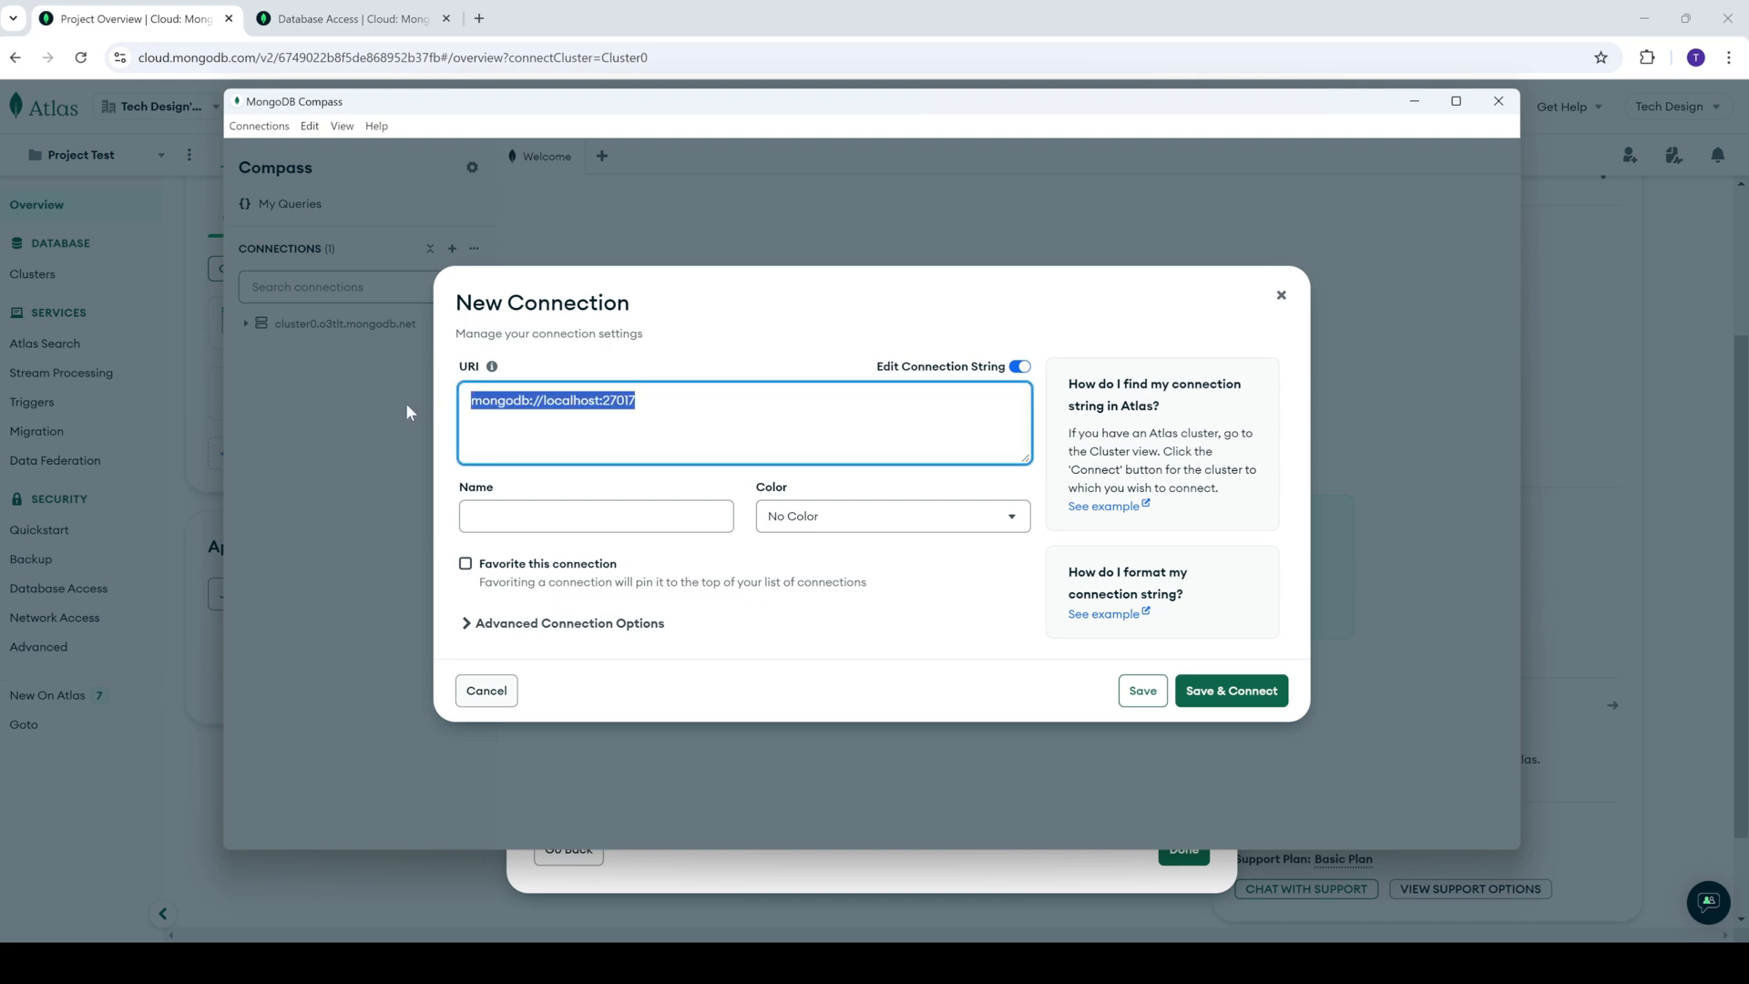
pyautogui.hotkey('ctrl', 'v')
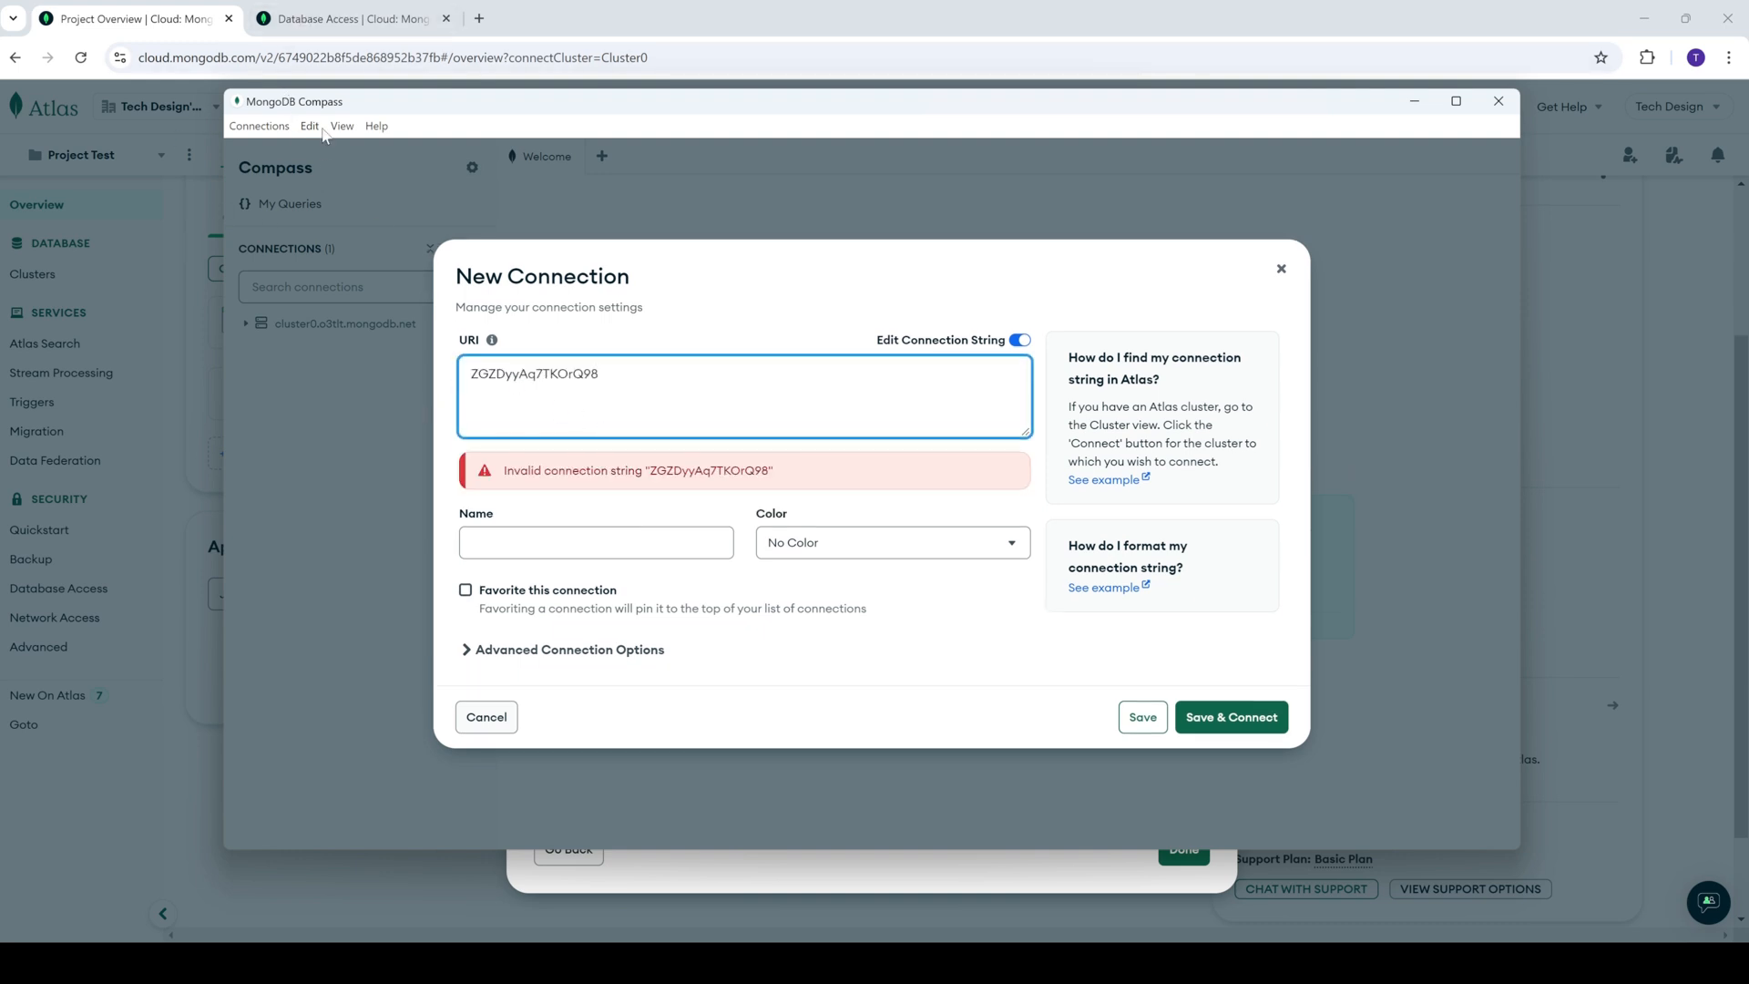
# - Switch back to Atlas, reopen the Compass connection instructions for Cluster0 and copy the connection string
pyautogui.click(202, 412)
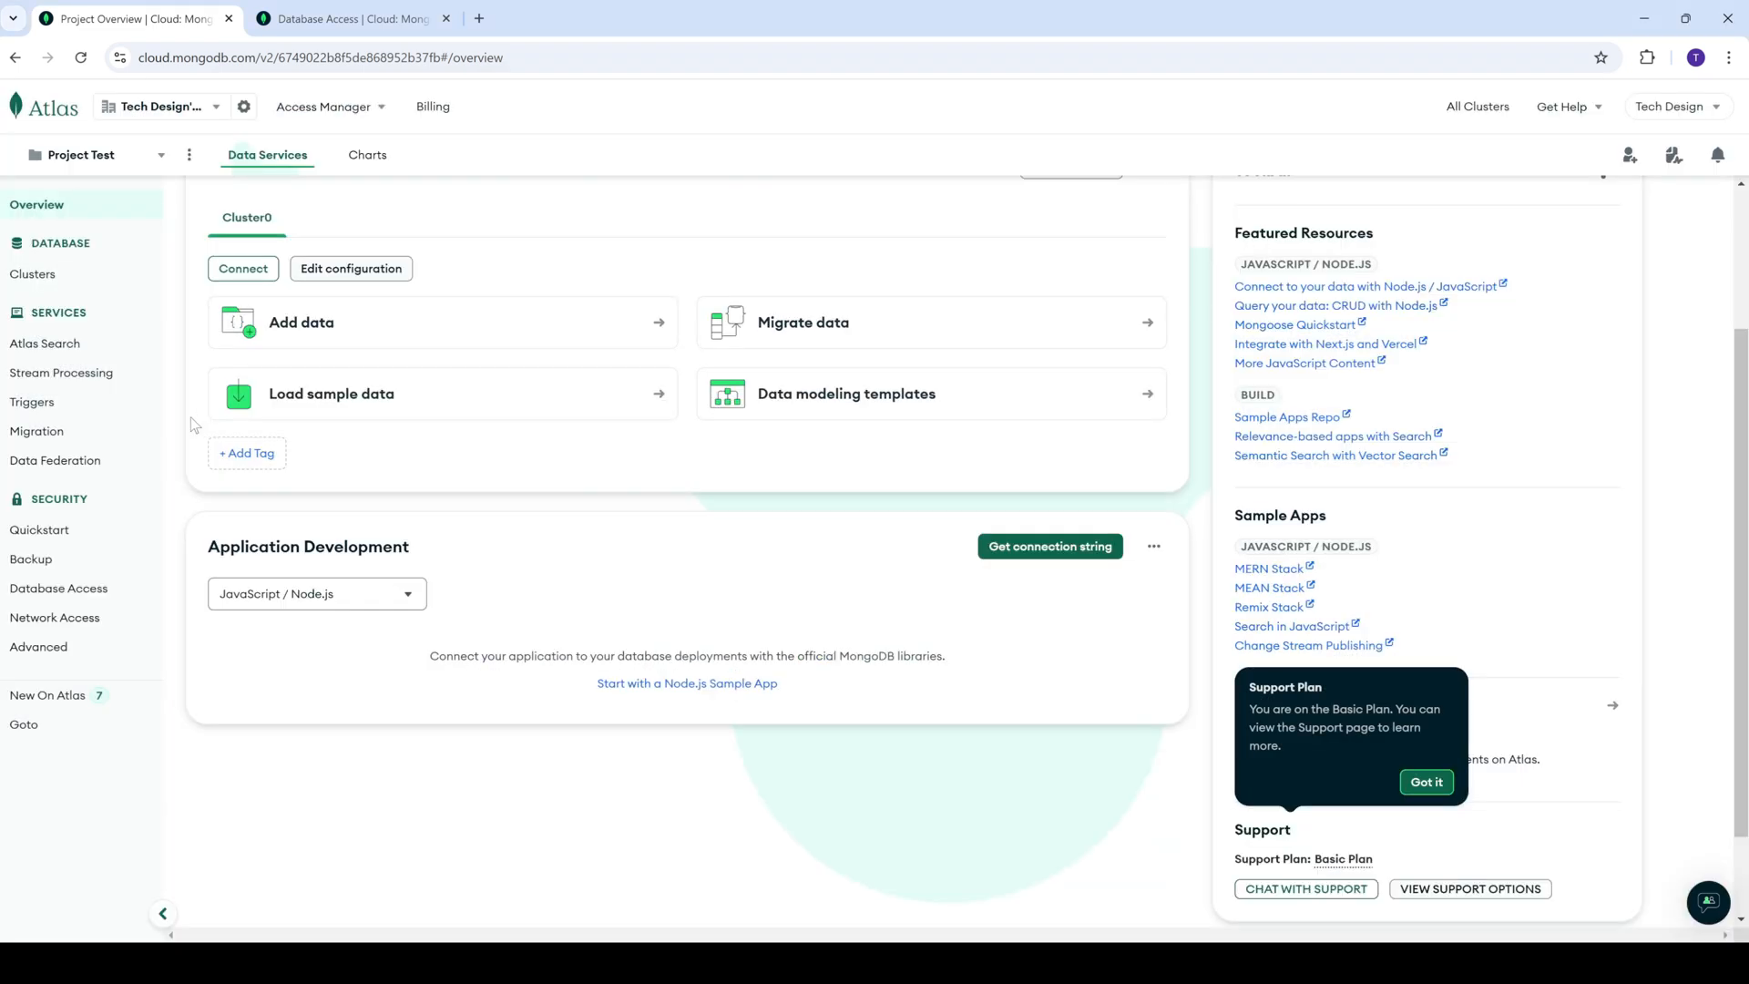
pyautogui.click(243, 268)
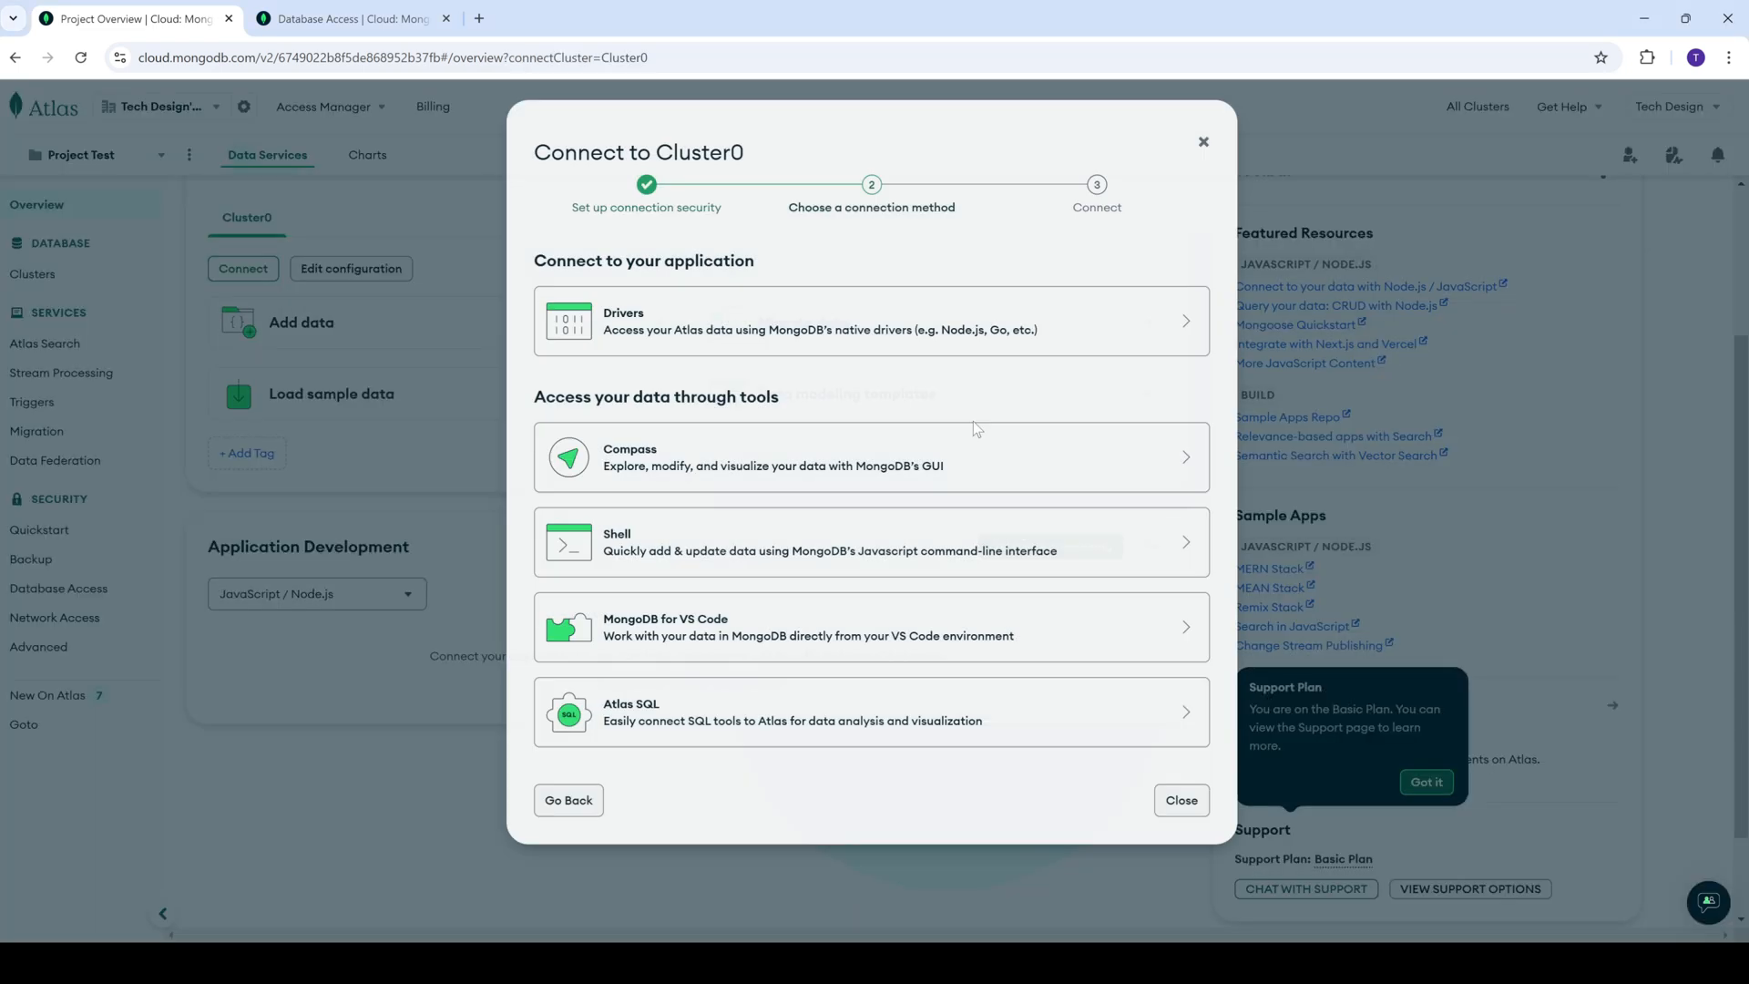
pyautogui.click(596, 450)
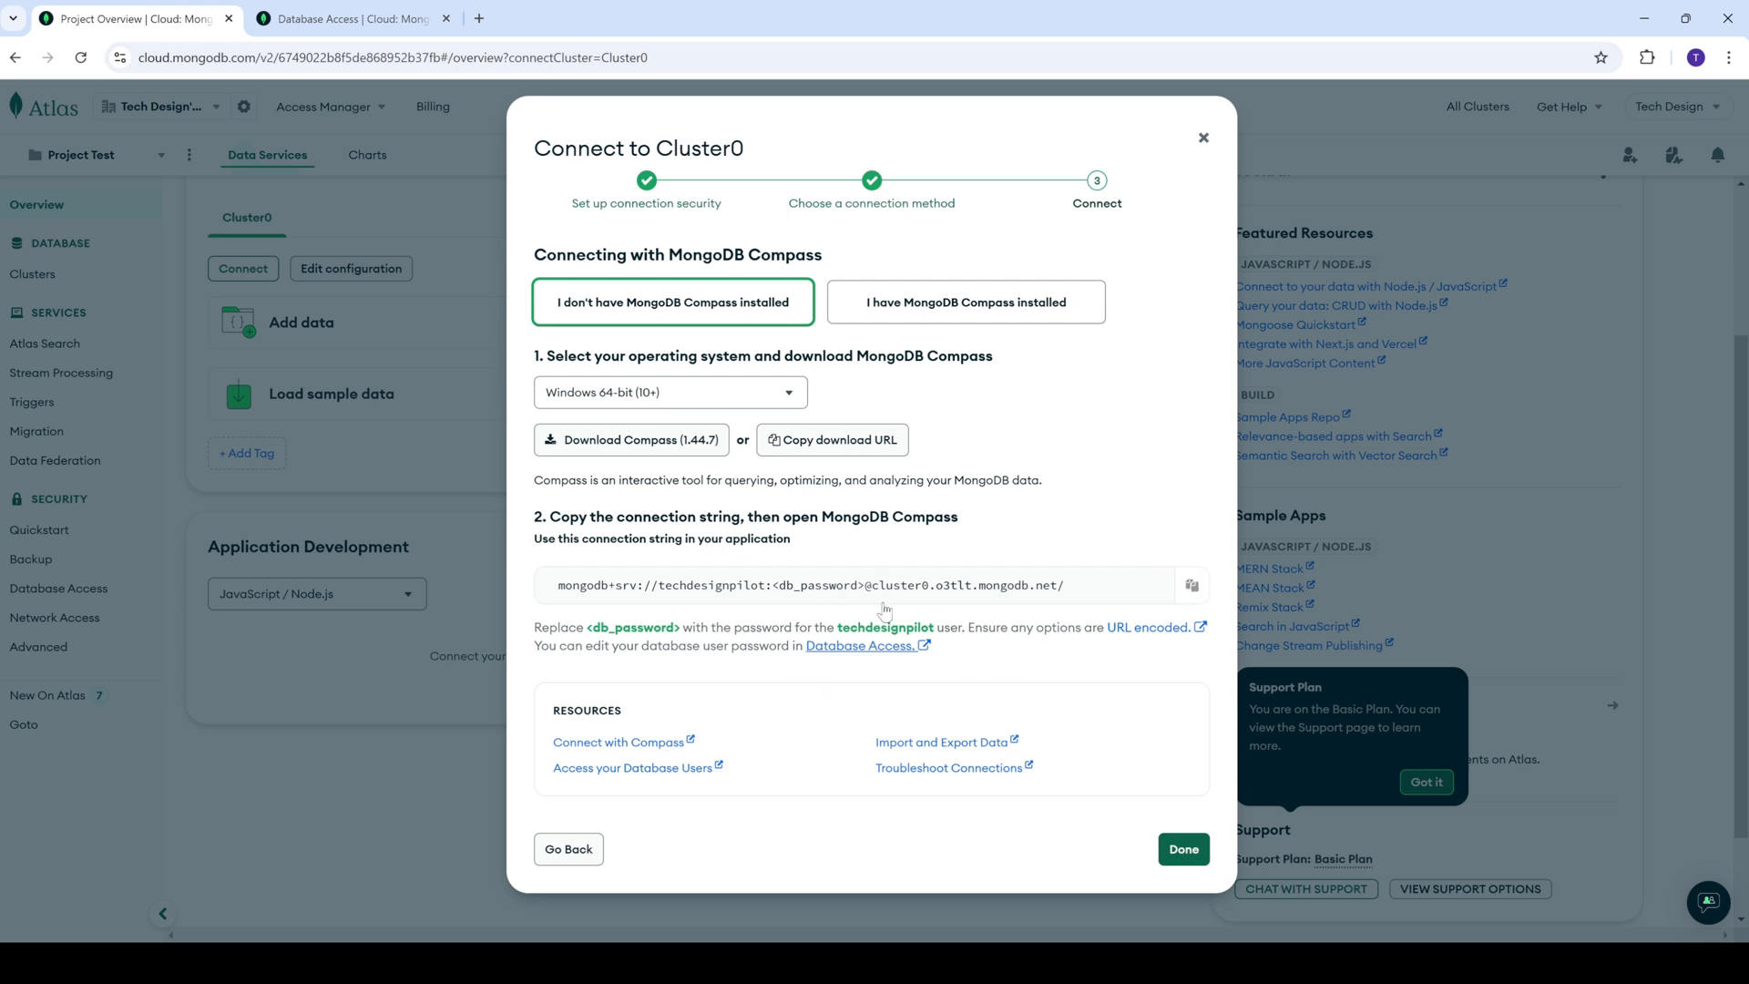
# - In MongoDB Compass, set the URI to the Cluster0 connection string, replace <db_password> with the database user password, then save and connect
pyautogui.click(775, 963)
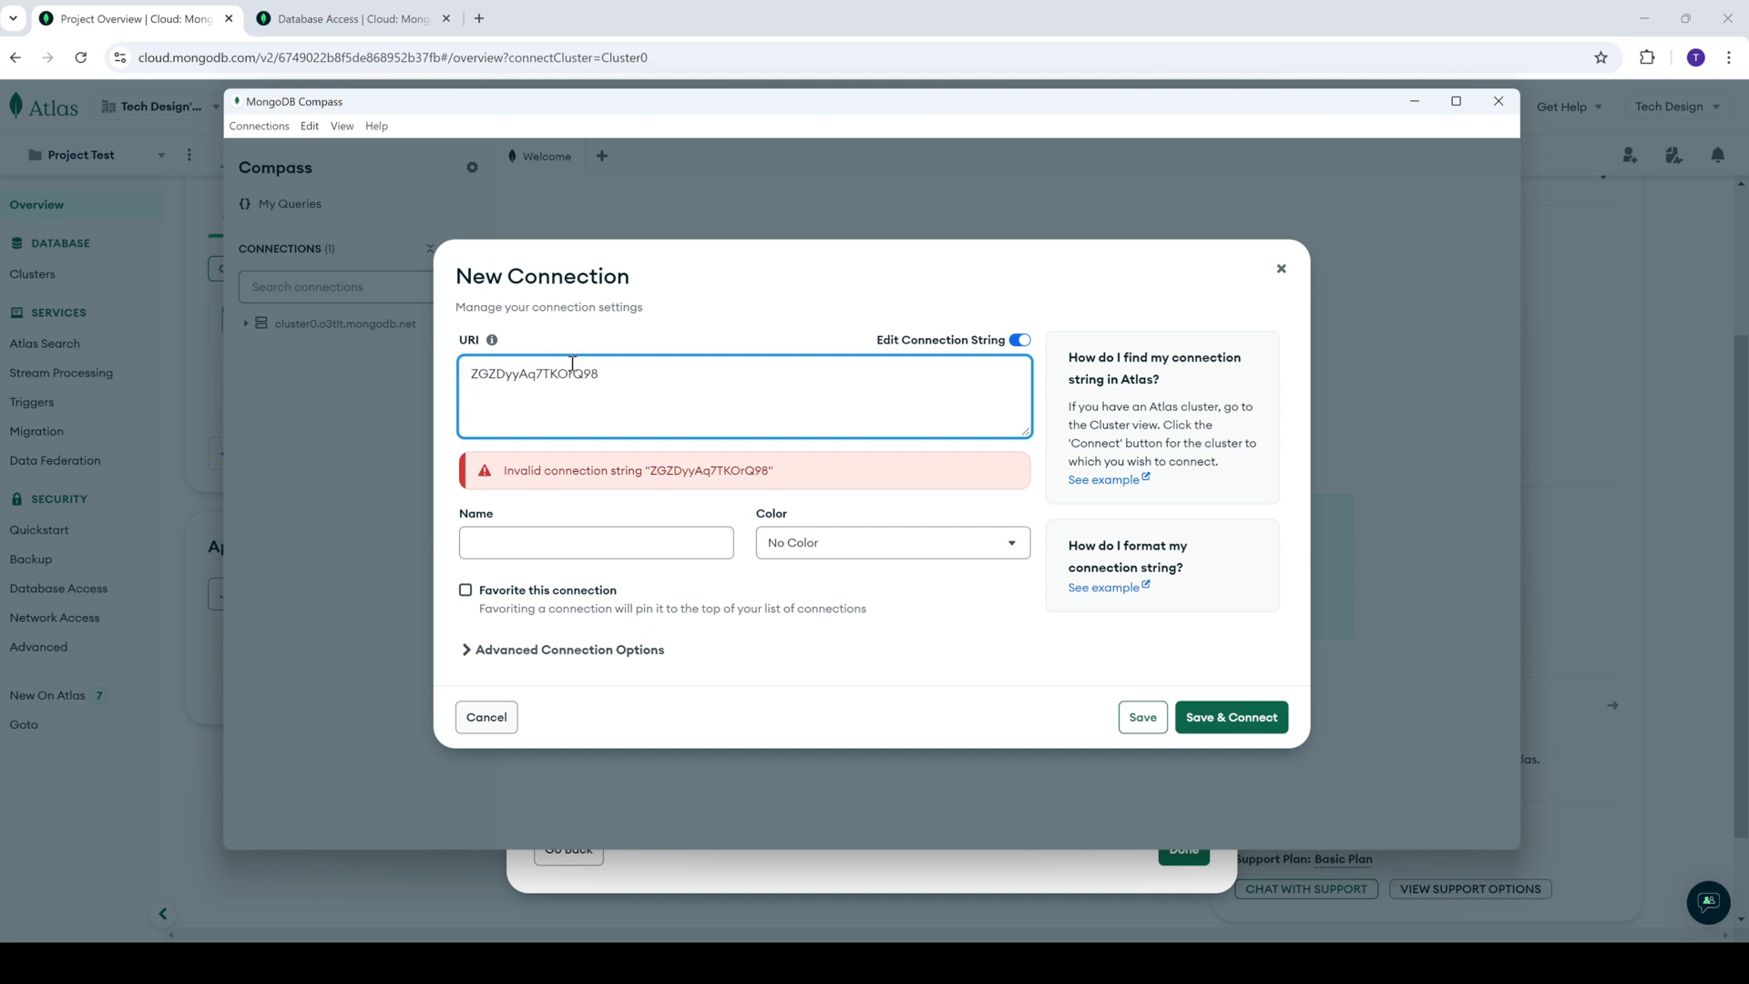
pyautogui.hotkey('ctrl', 'z')
pyautogui.moveTo(744, 419); pyautogui.dragTo(969, 419)
pyautogui.press('BackSpace')
pyautogui.moveTo(669, 400); pyautogui.dragTo(755, 405)
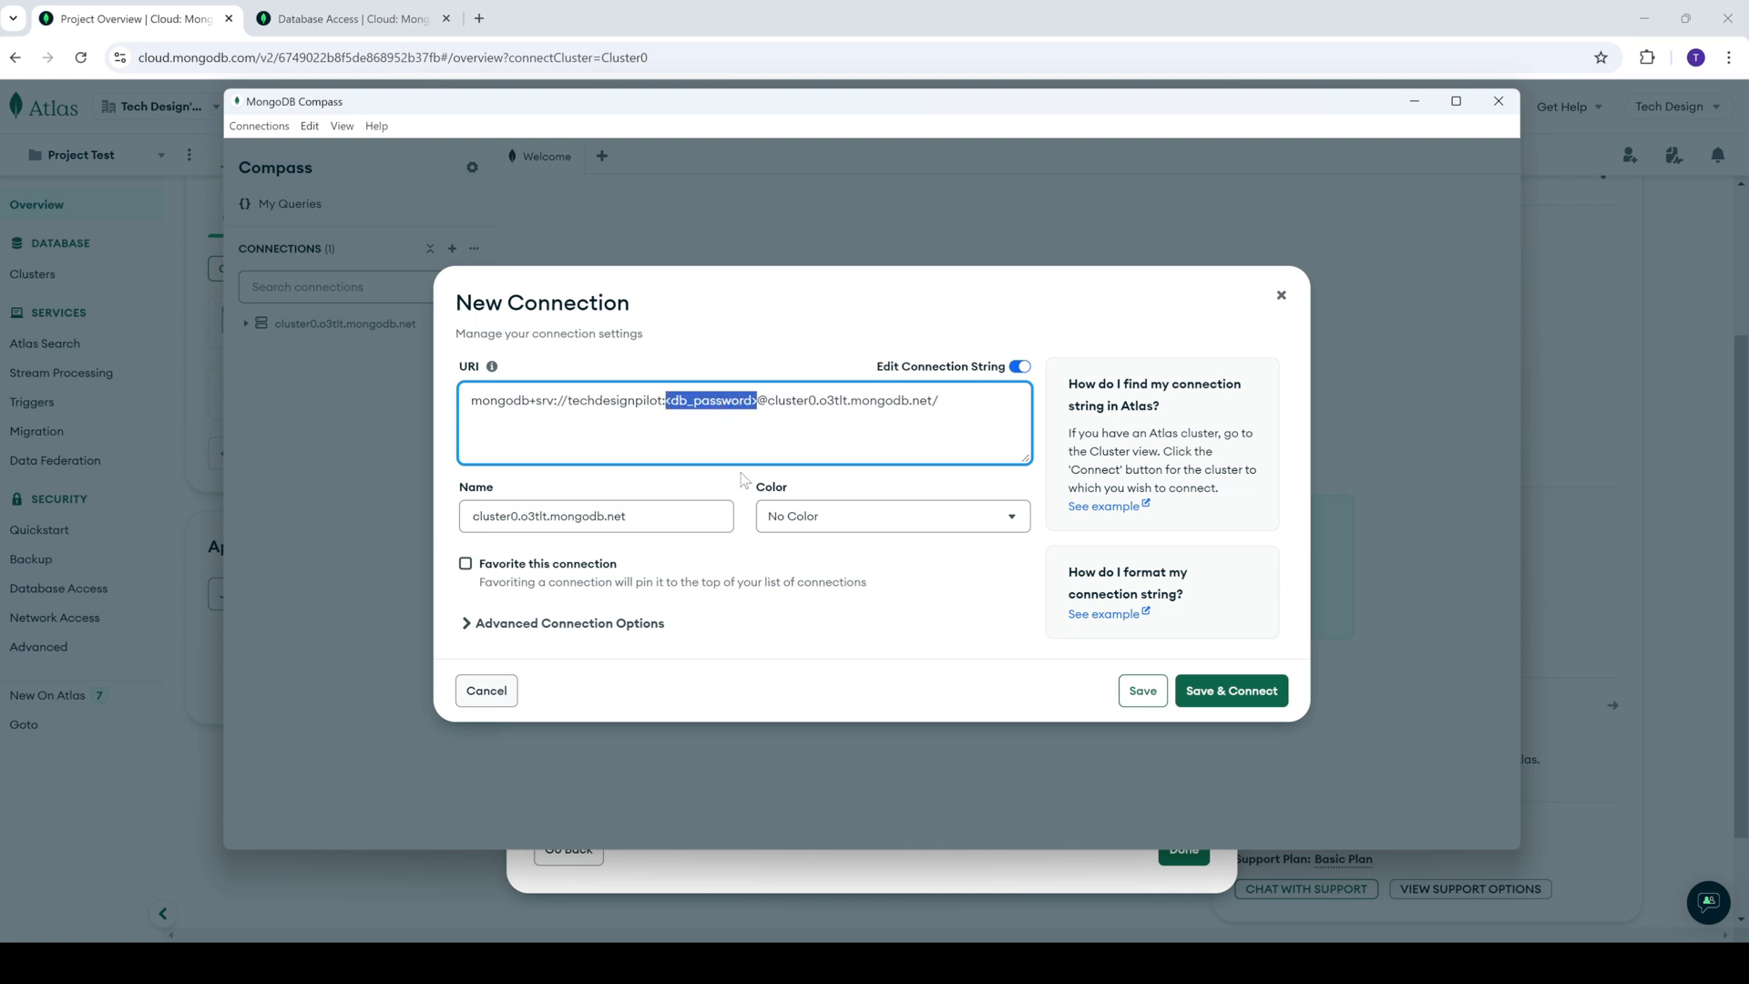
pyautogui.hotkey('ctrl', 'v')
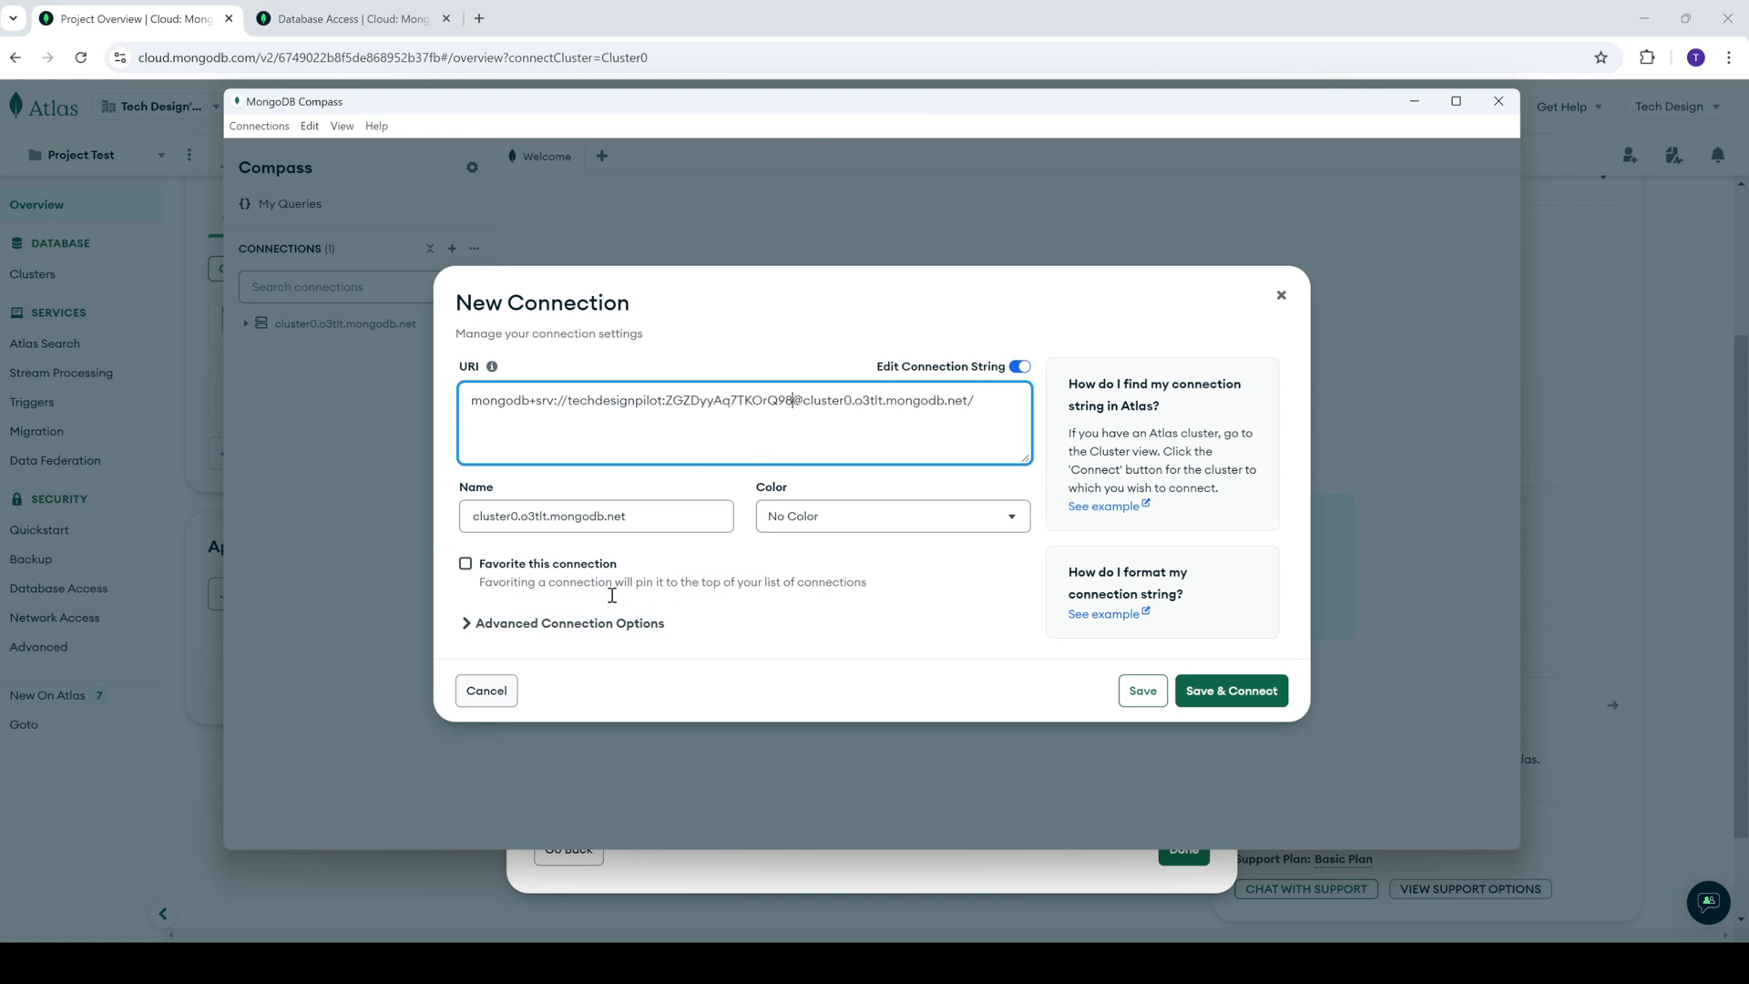
pyautogui.click(1252, 699)
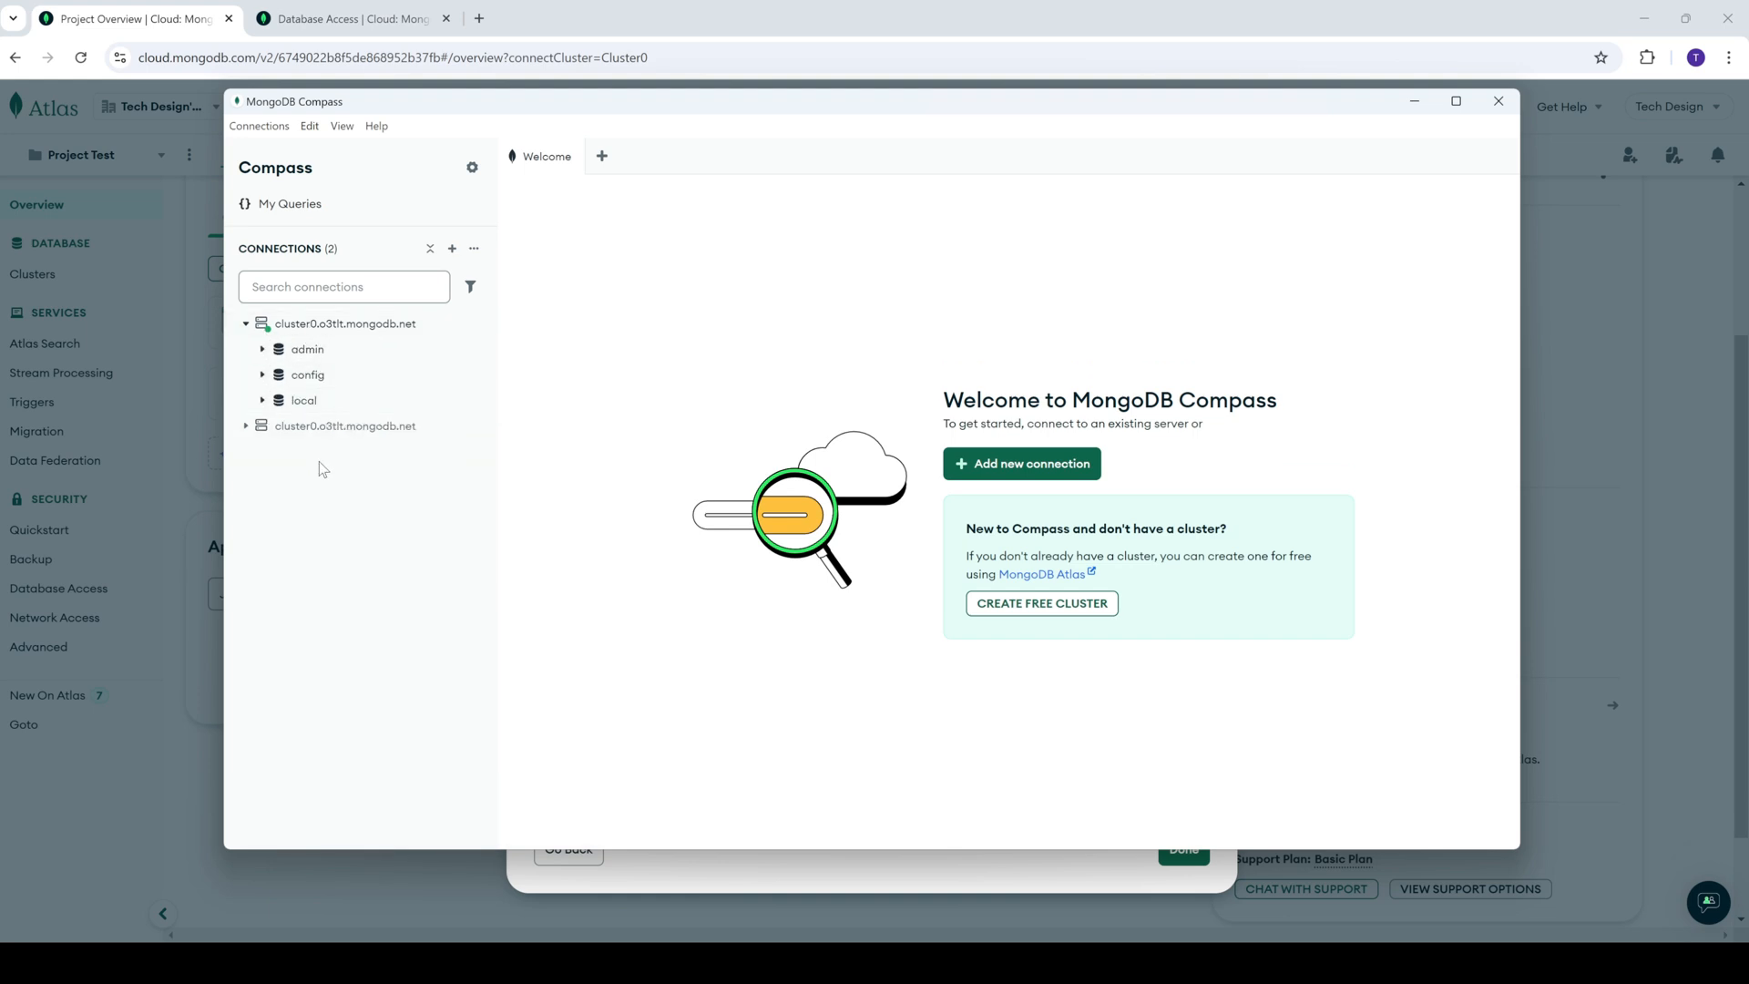
# - Create a database named users-db with a collection named users on the connected cluster
pyautogui.click(431, 324)
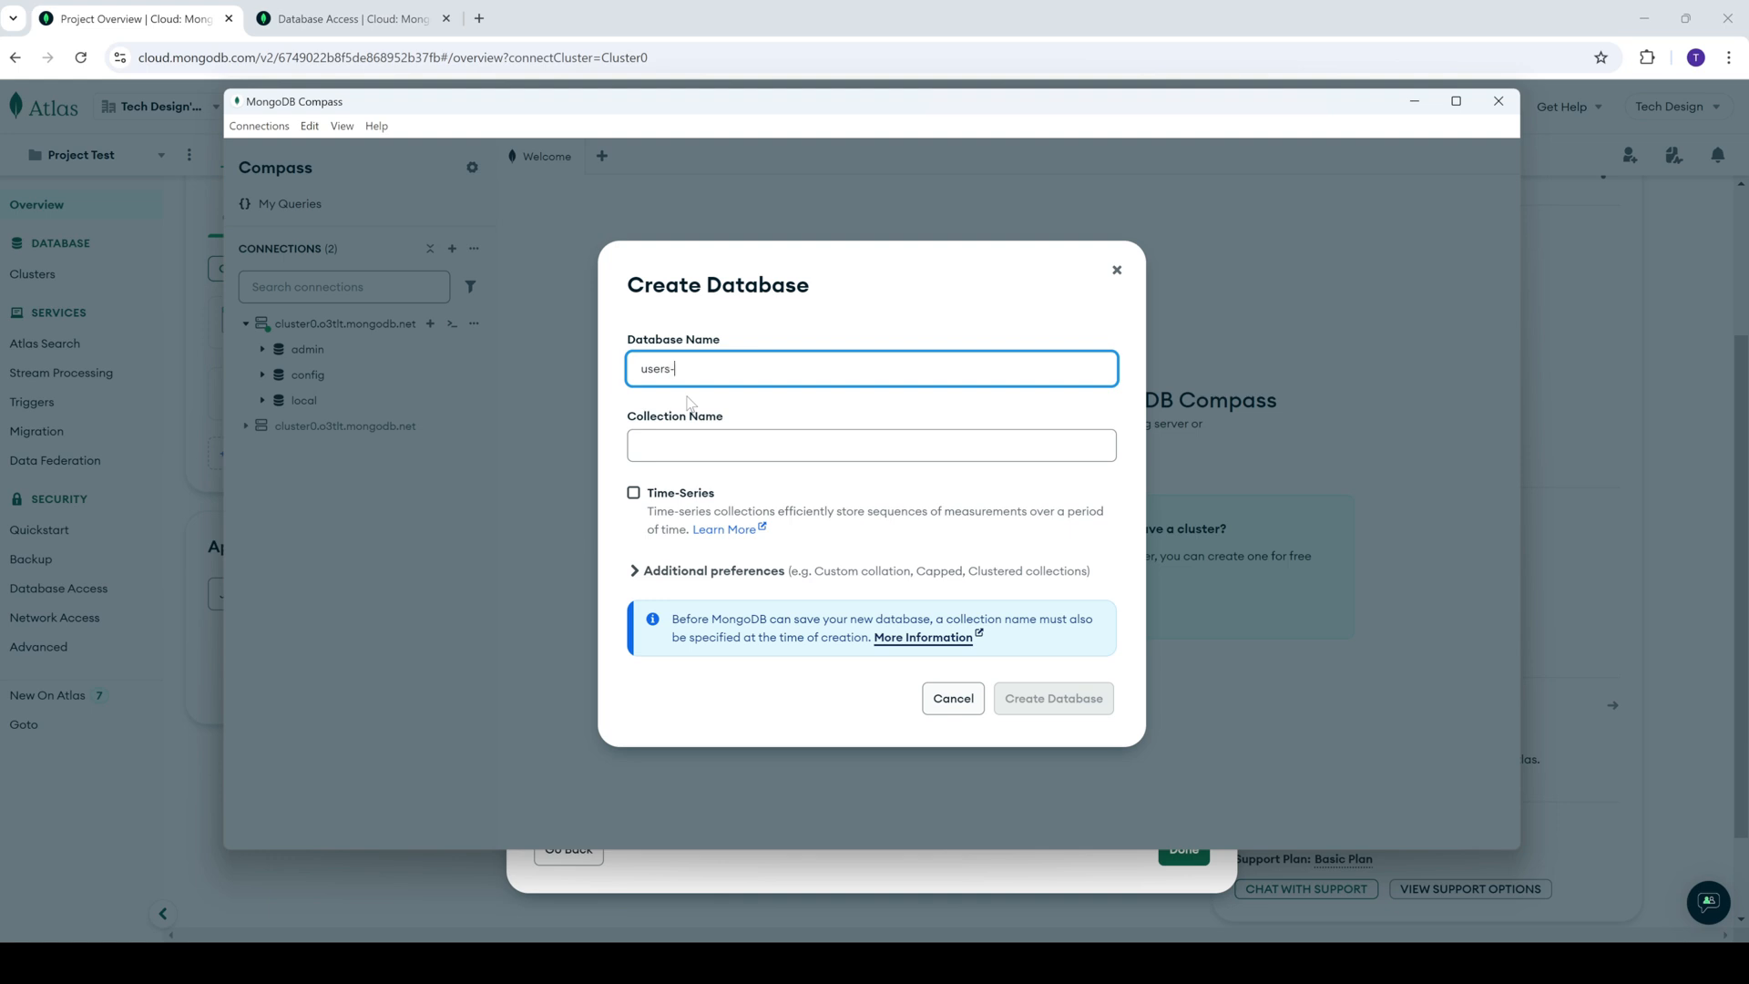
pyautogui.click(774, 437)
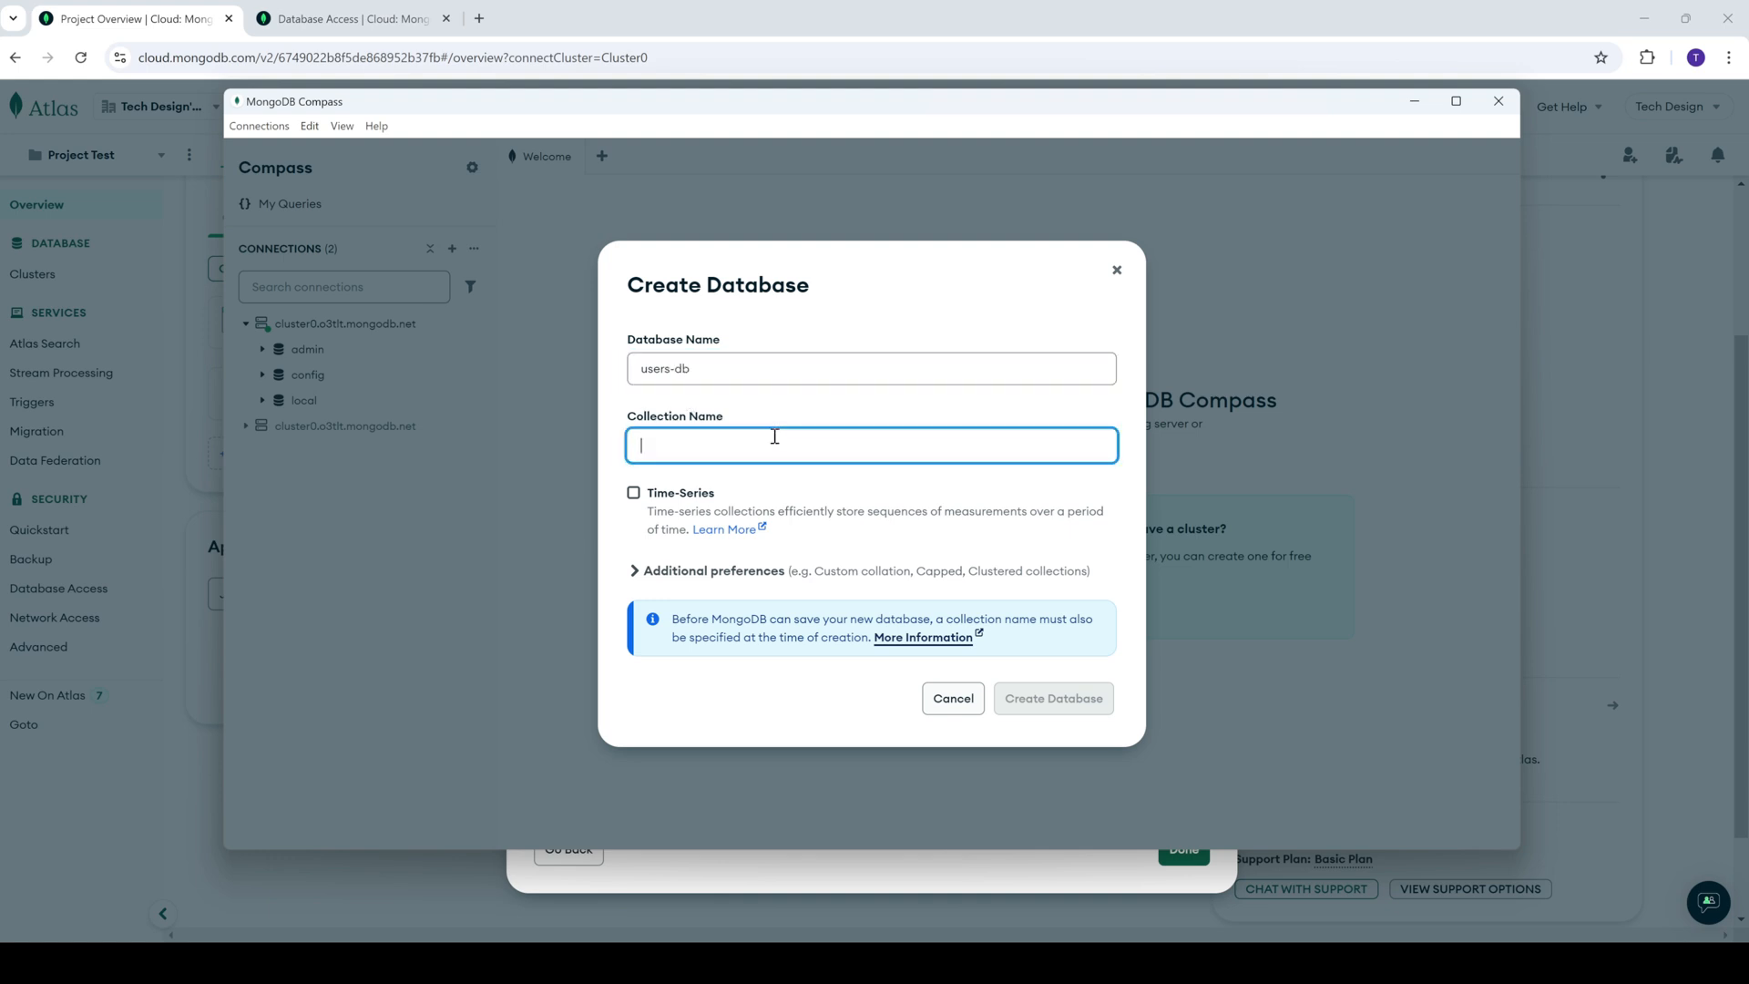
pyautogui.write('usw')
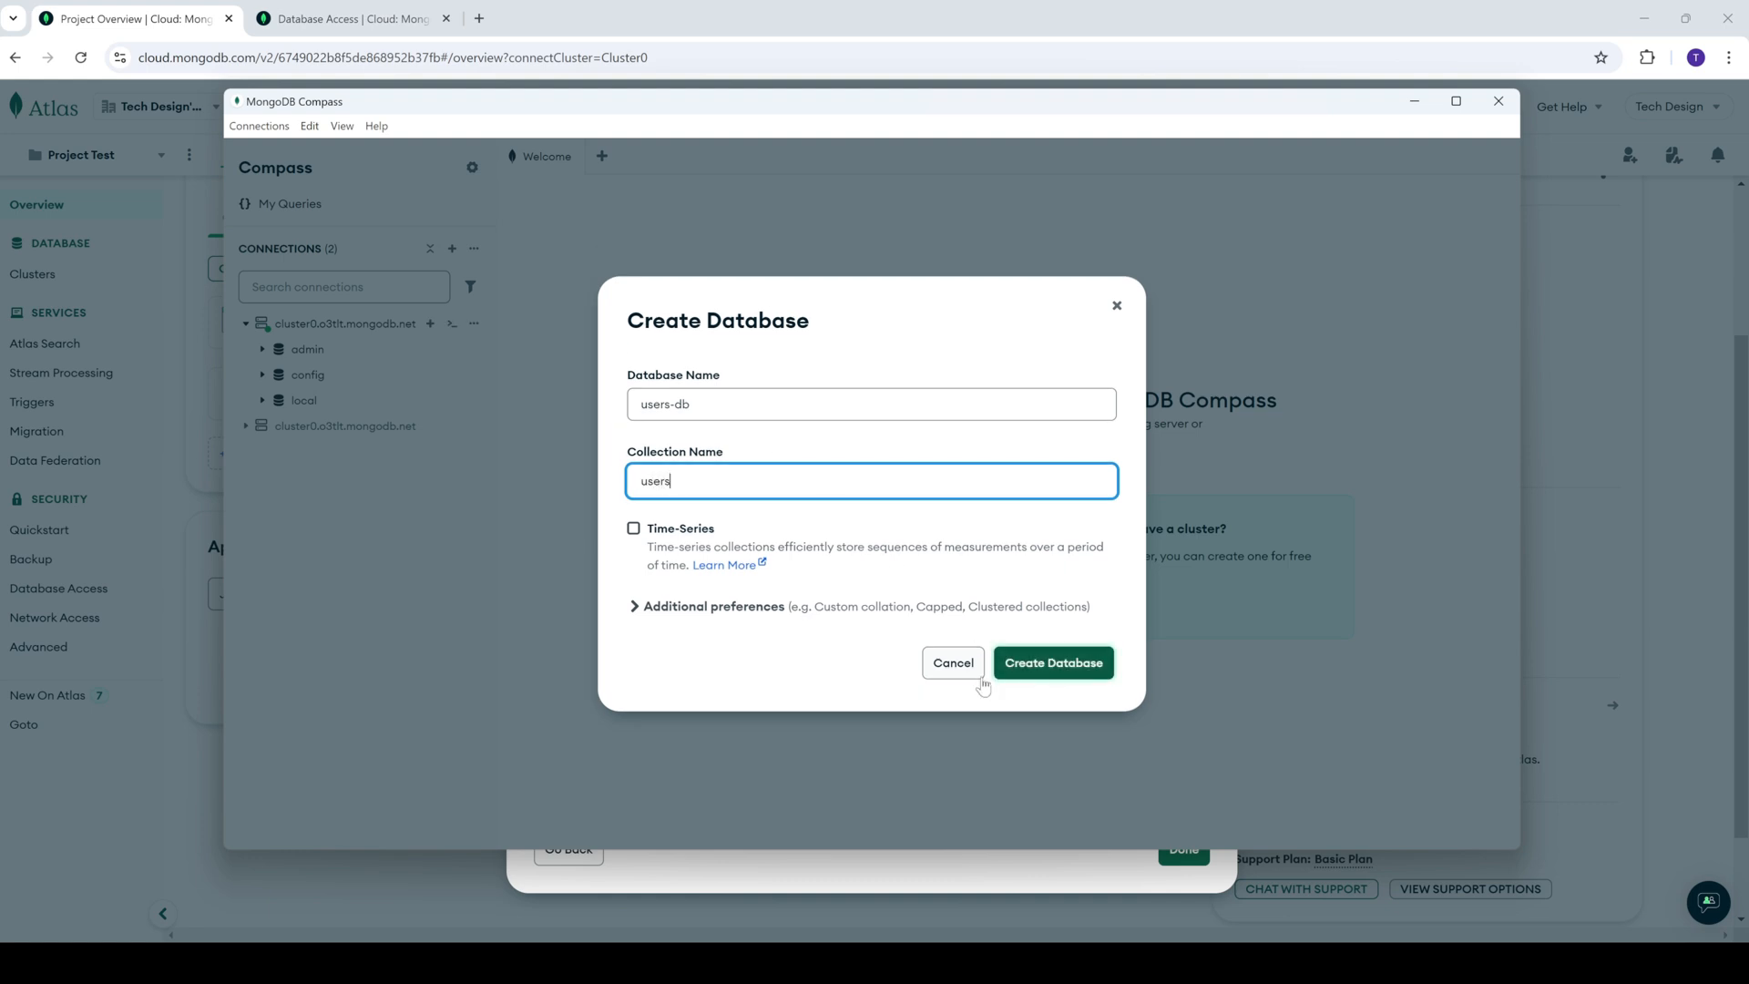
pyautogui.click(673, 608)
pyautogui.scroll(-2, 685, 588)
pyautogui.scroll(2, 690, 633)
pyautogui.click(671, 543)
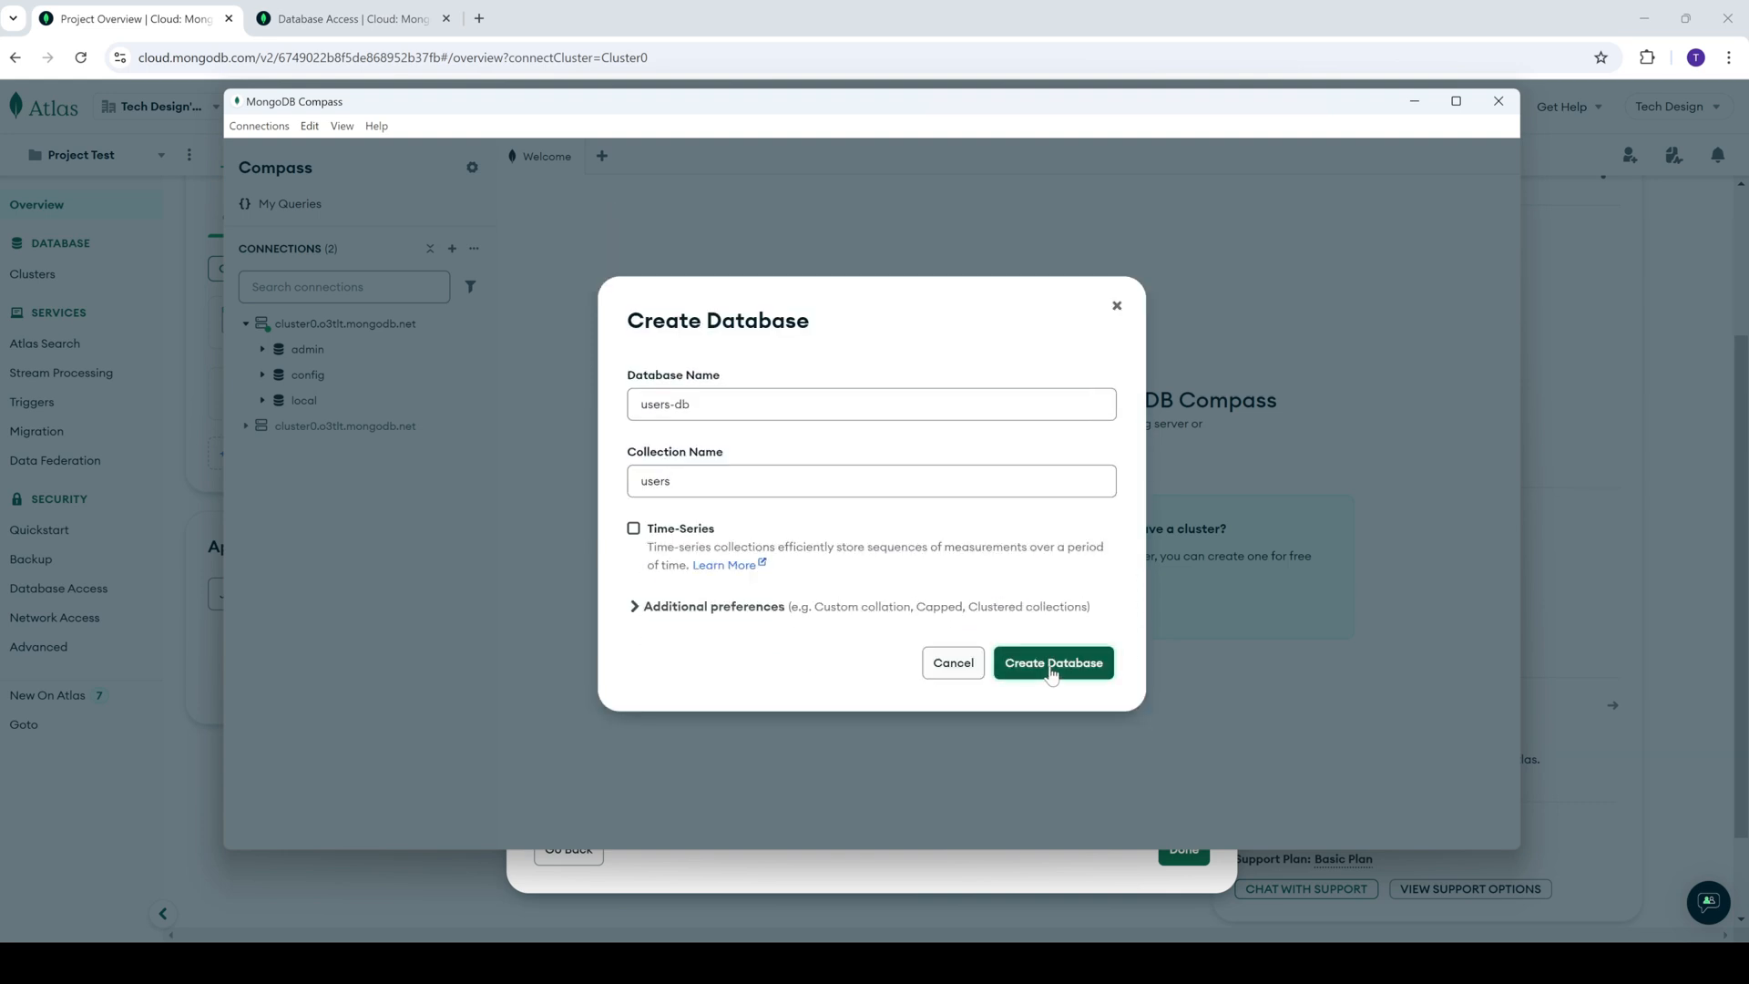
pyautogui.click(1052, 665)
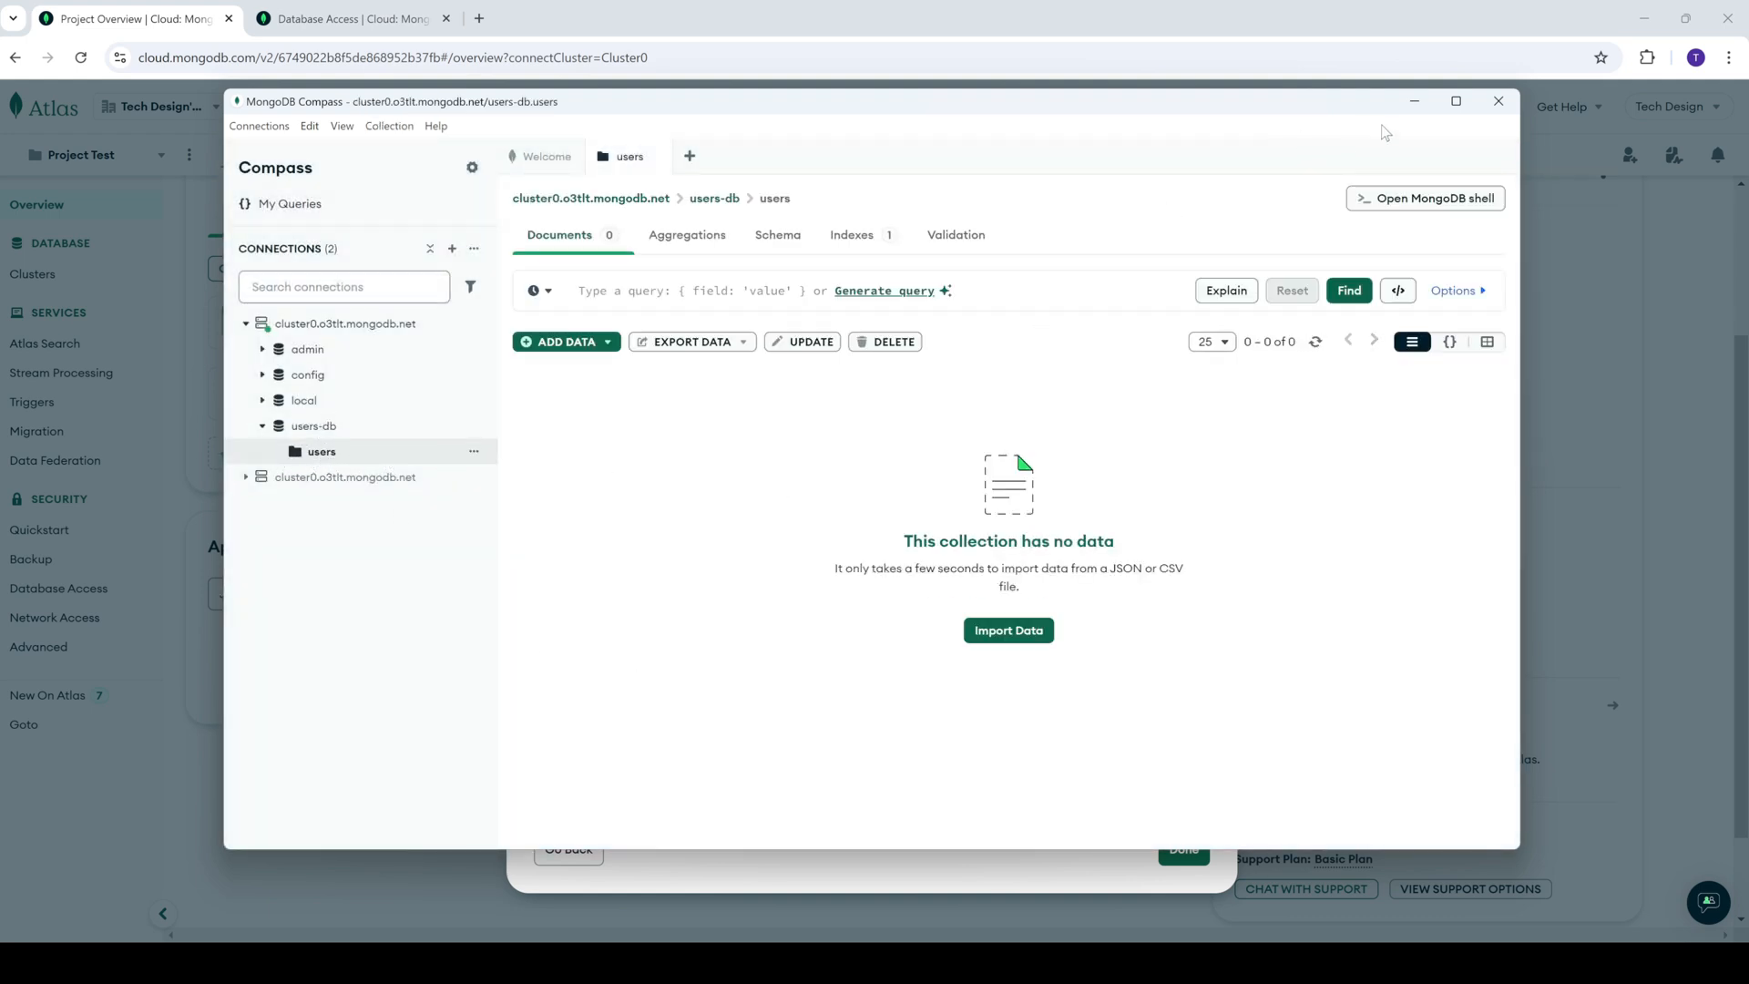
# - Maximize the window and insert a users document with name, email and phone fields holding the person's full name, e-mail and phone number
pyautogui.click(1455, 101)
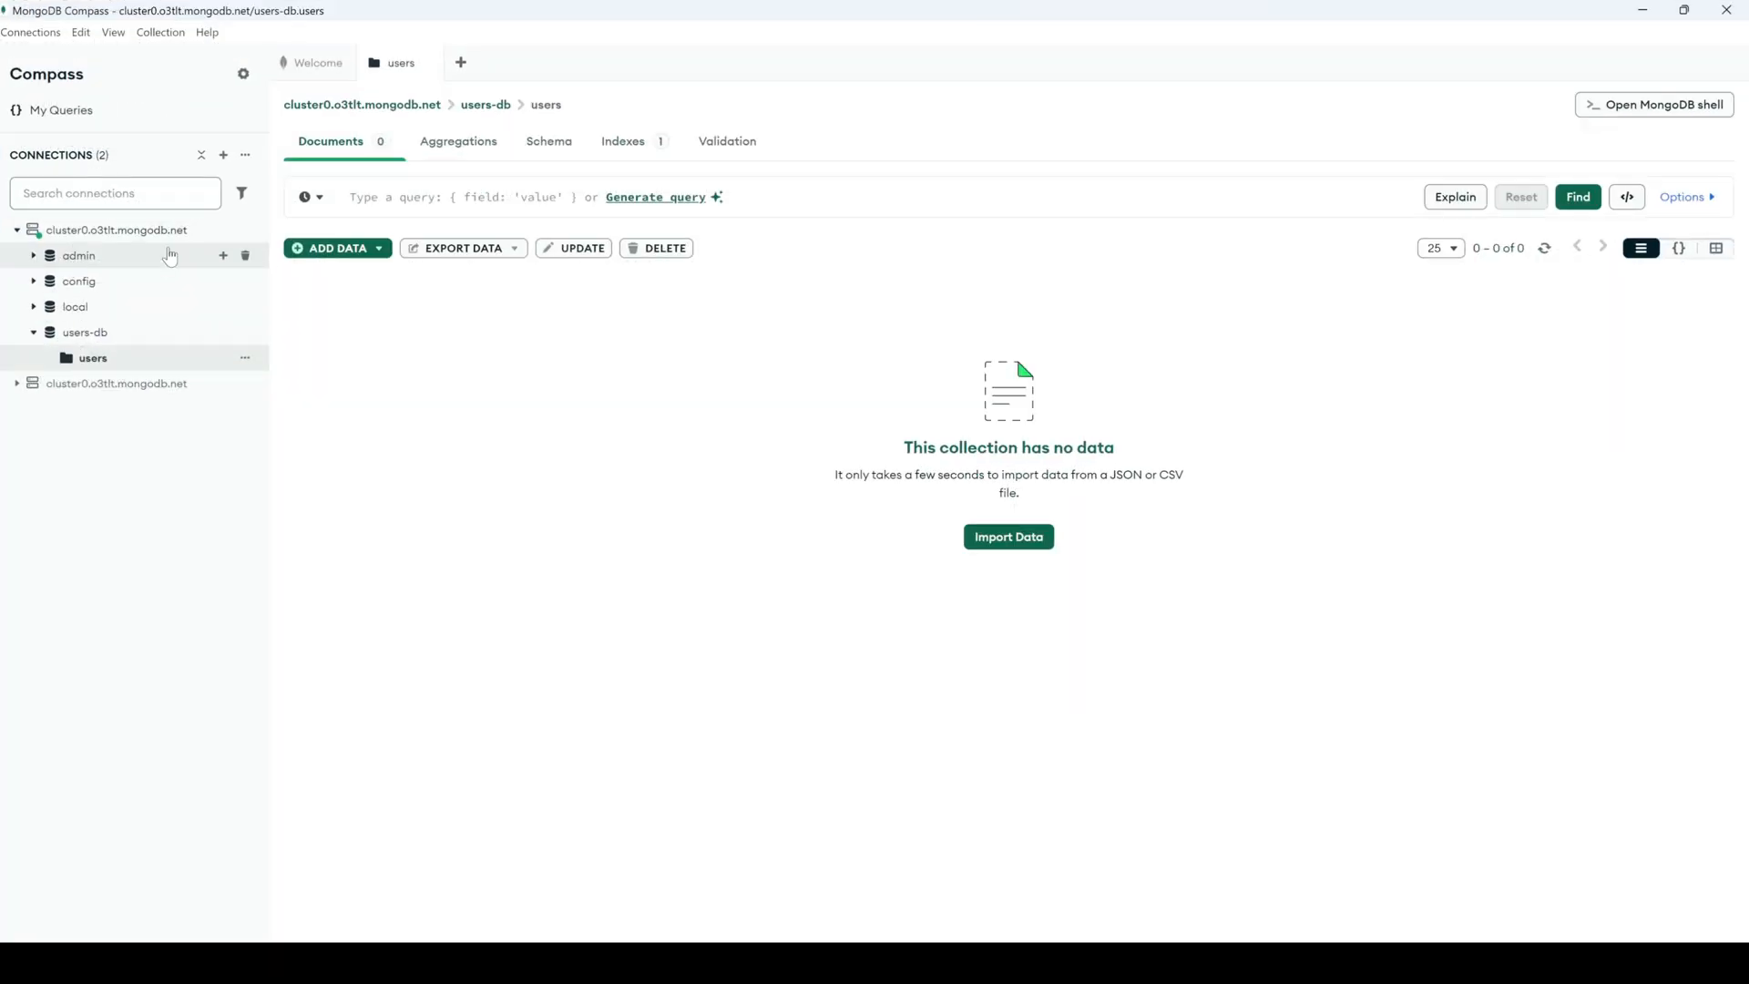
pyautogui.click(338, 252)
pyautogui.click(344, 330)
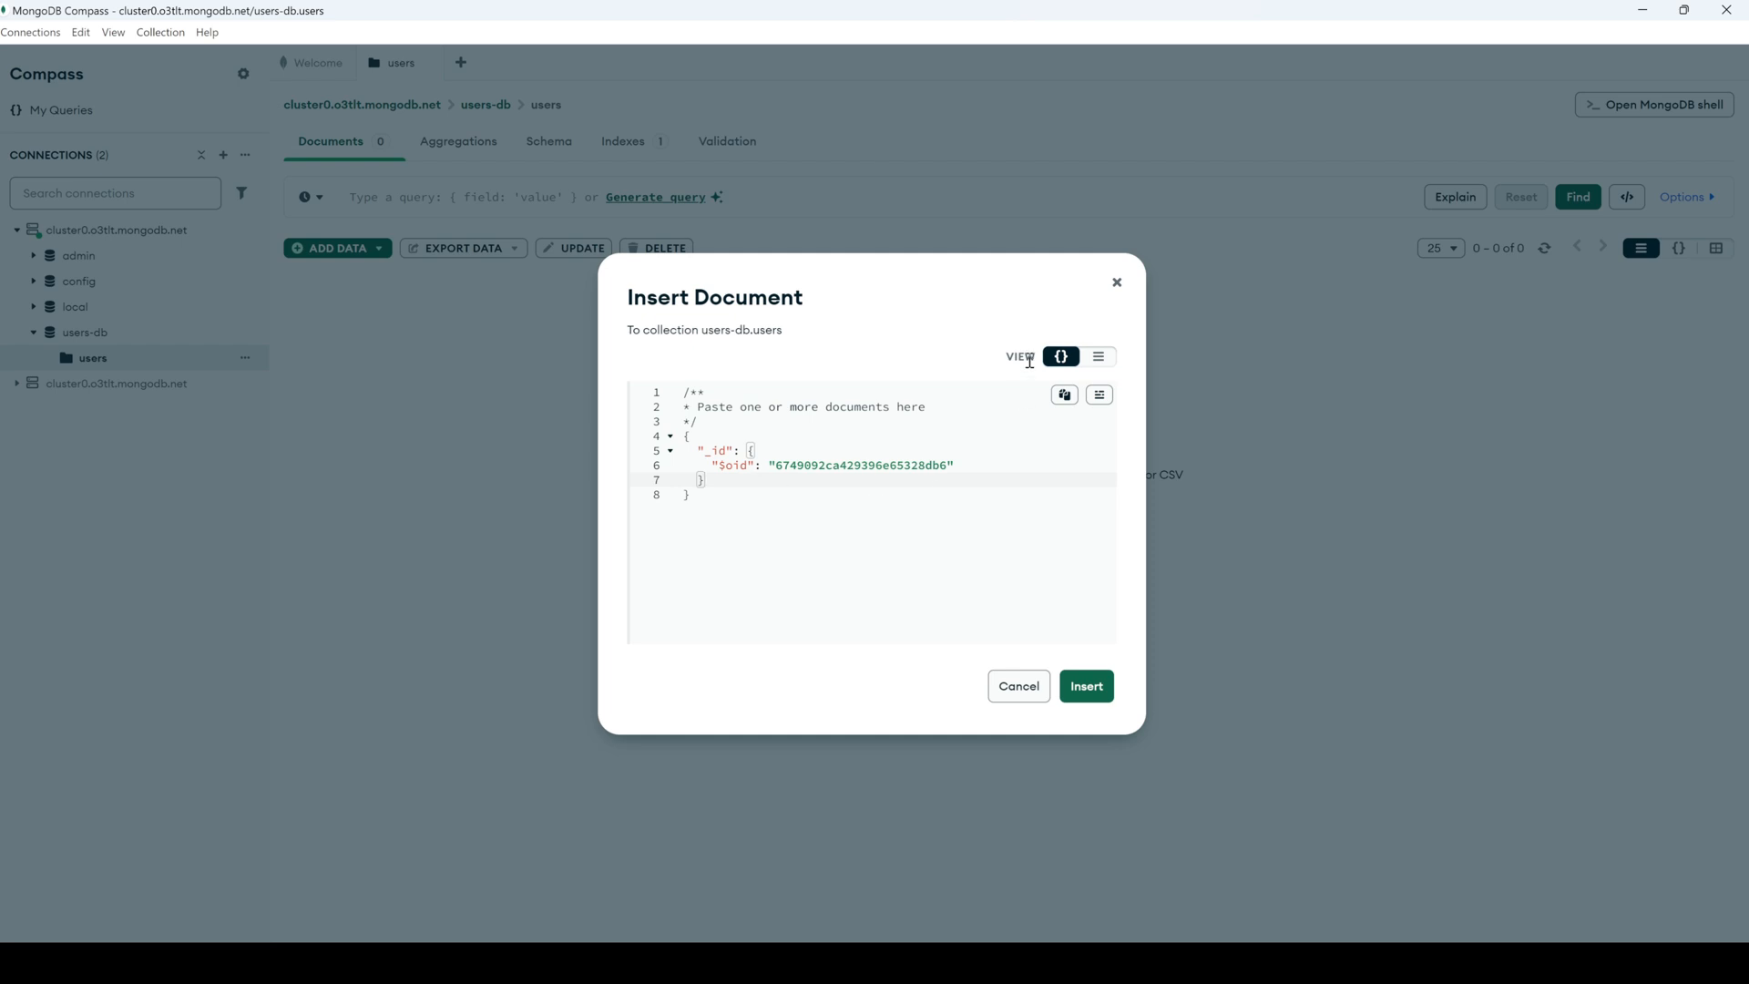
pyautogui.write(',')
pyautogui.press('Return')
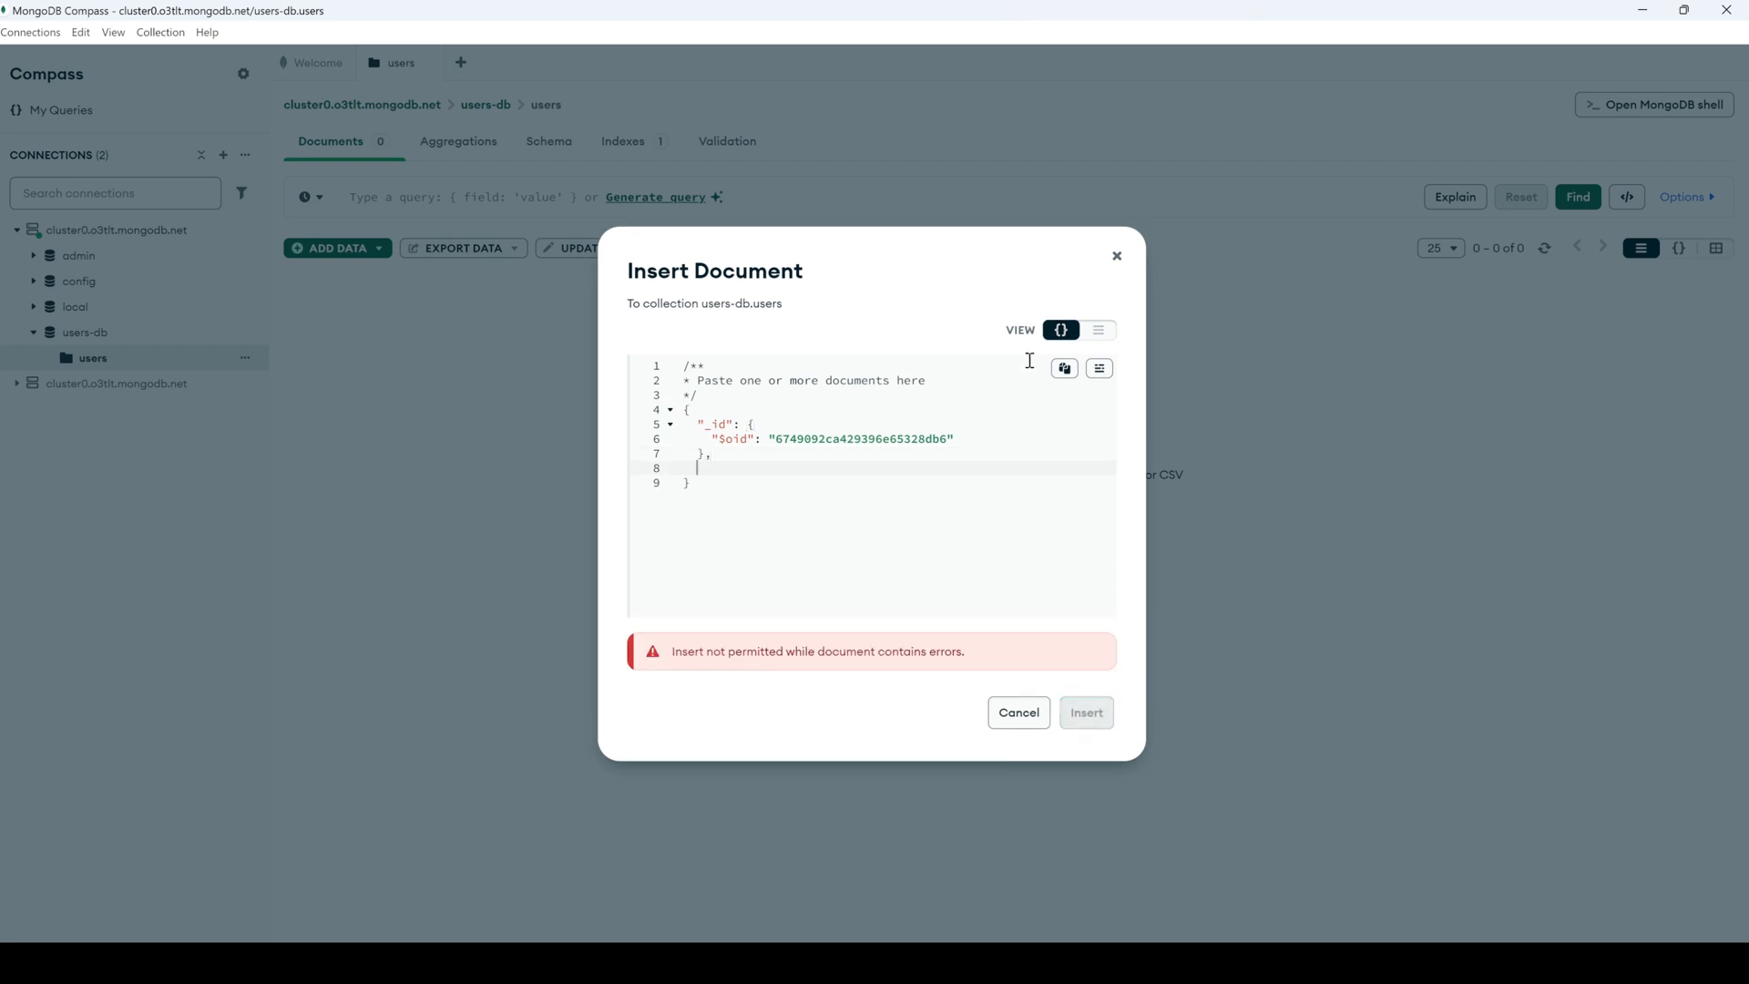
pyautogui.write('"name": "')
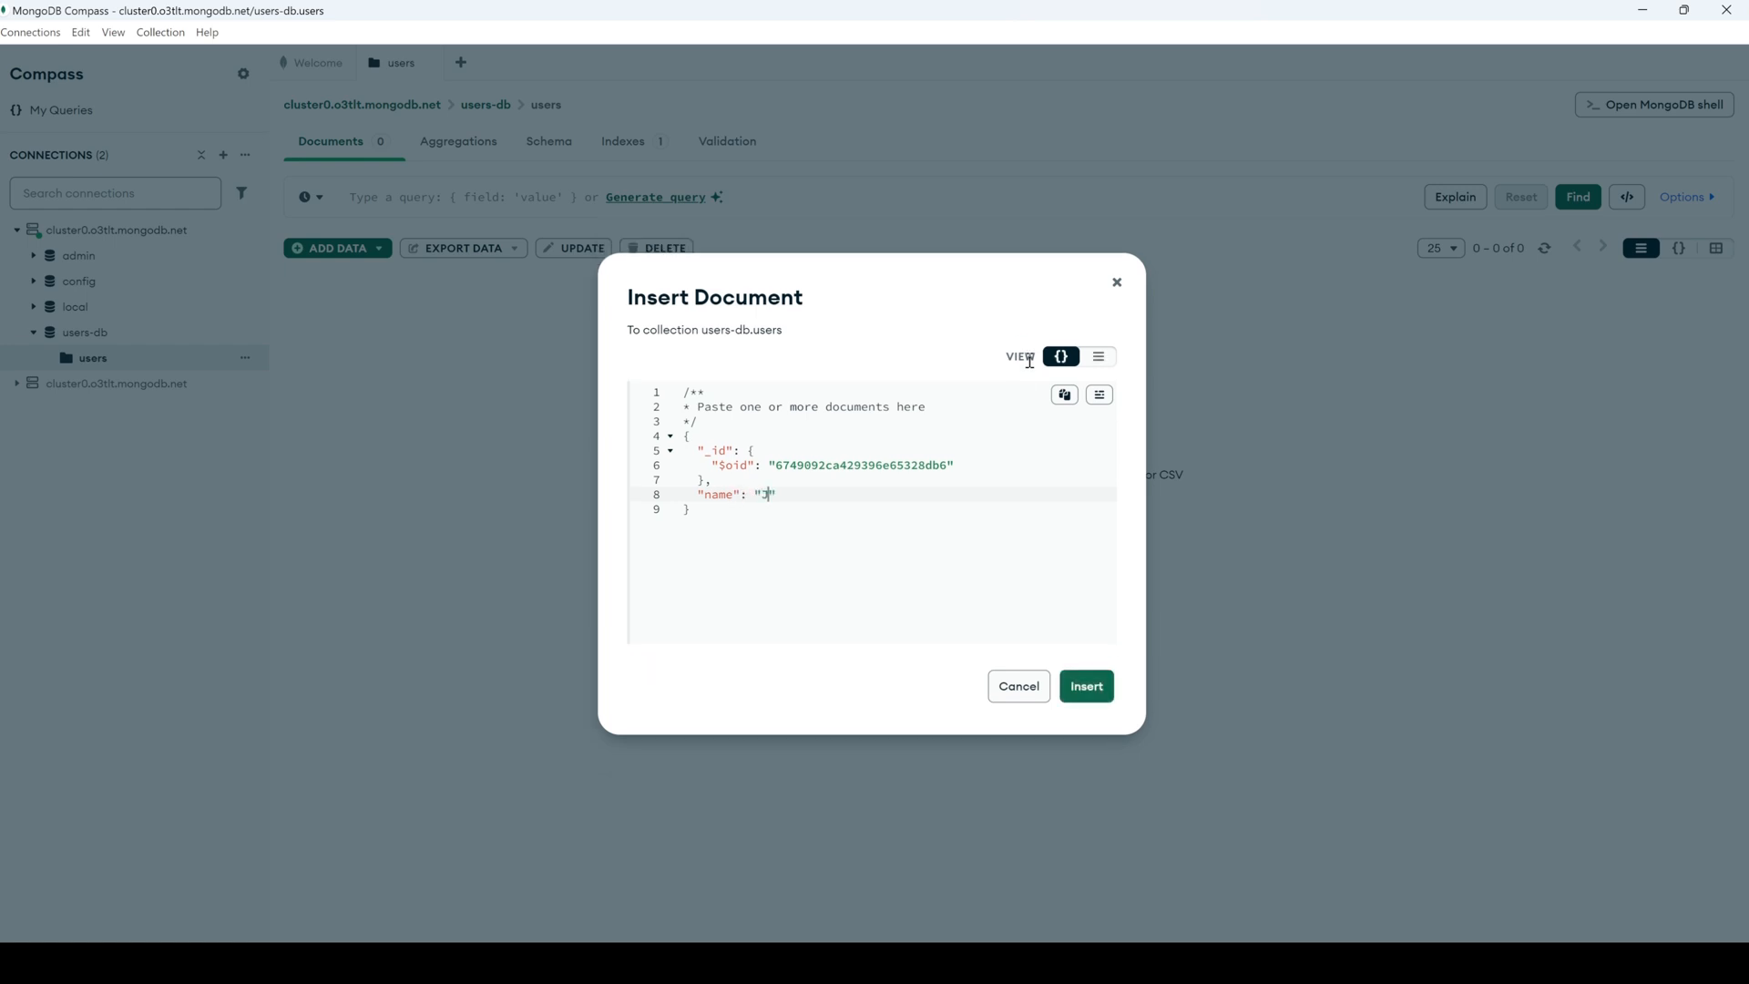
pyautogui.write('John Doe",')
pyautogui.press('Return')
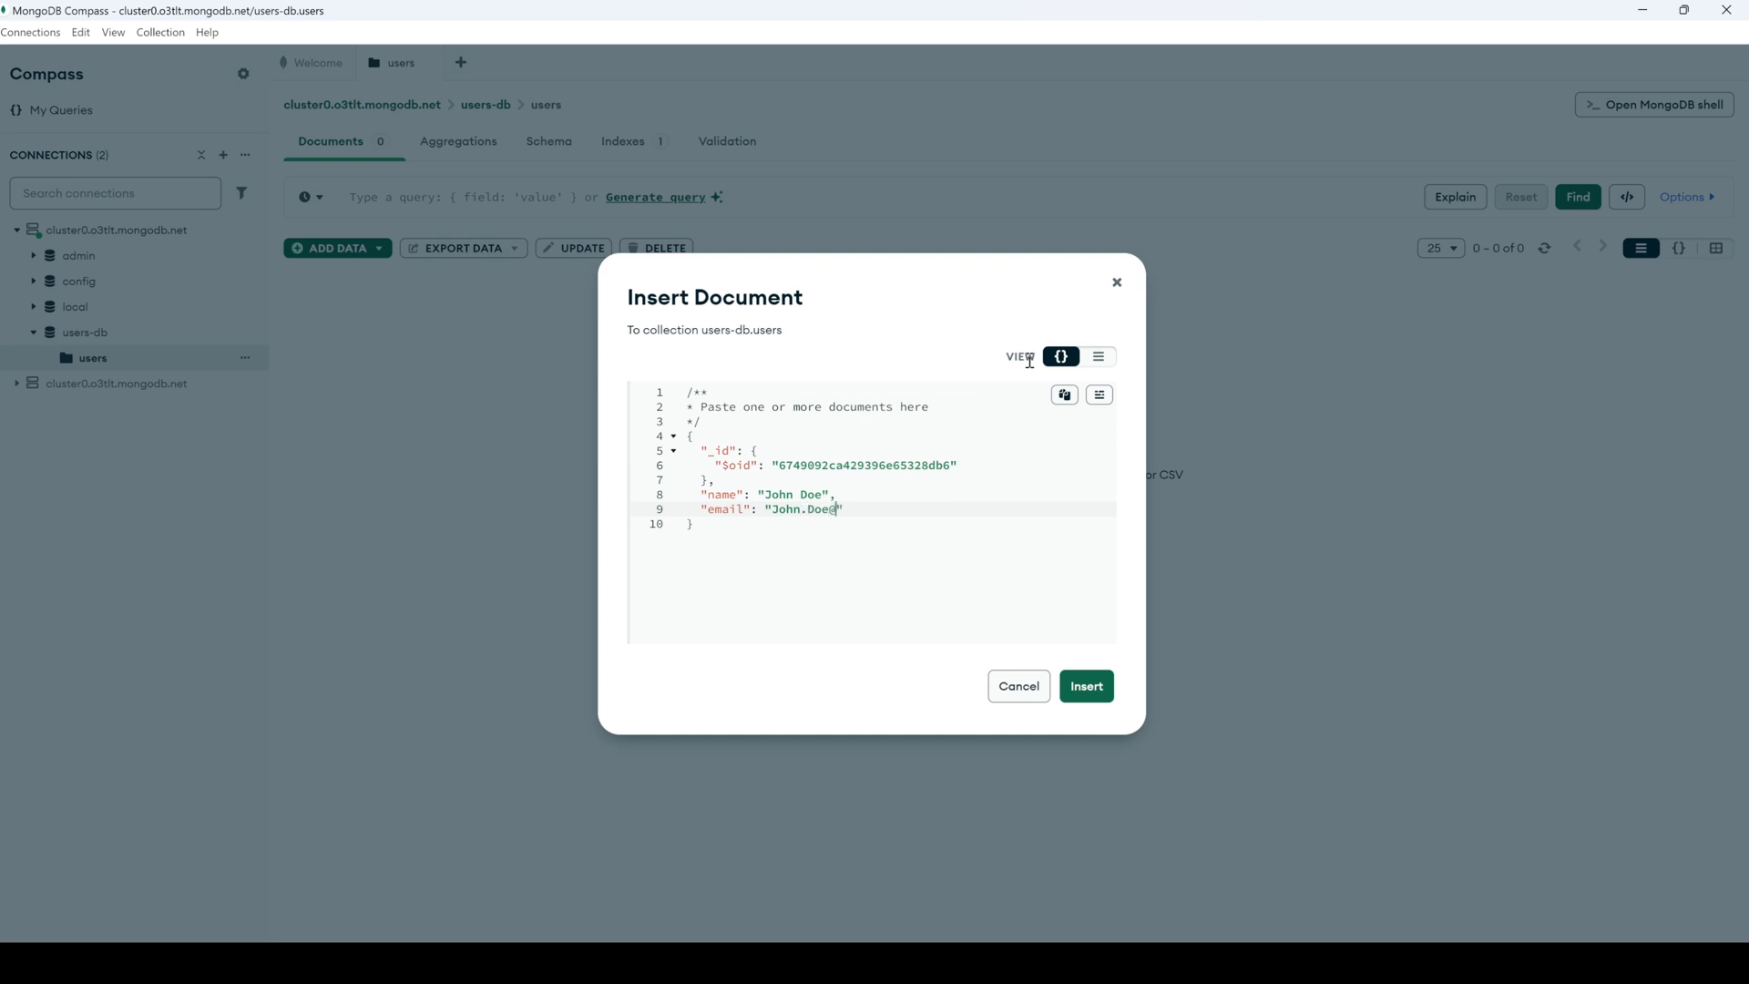
pyautogui.write('mail.com",')
pyautogui.press('Return')
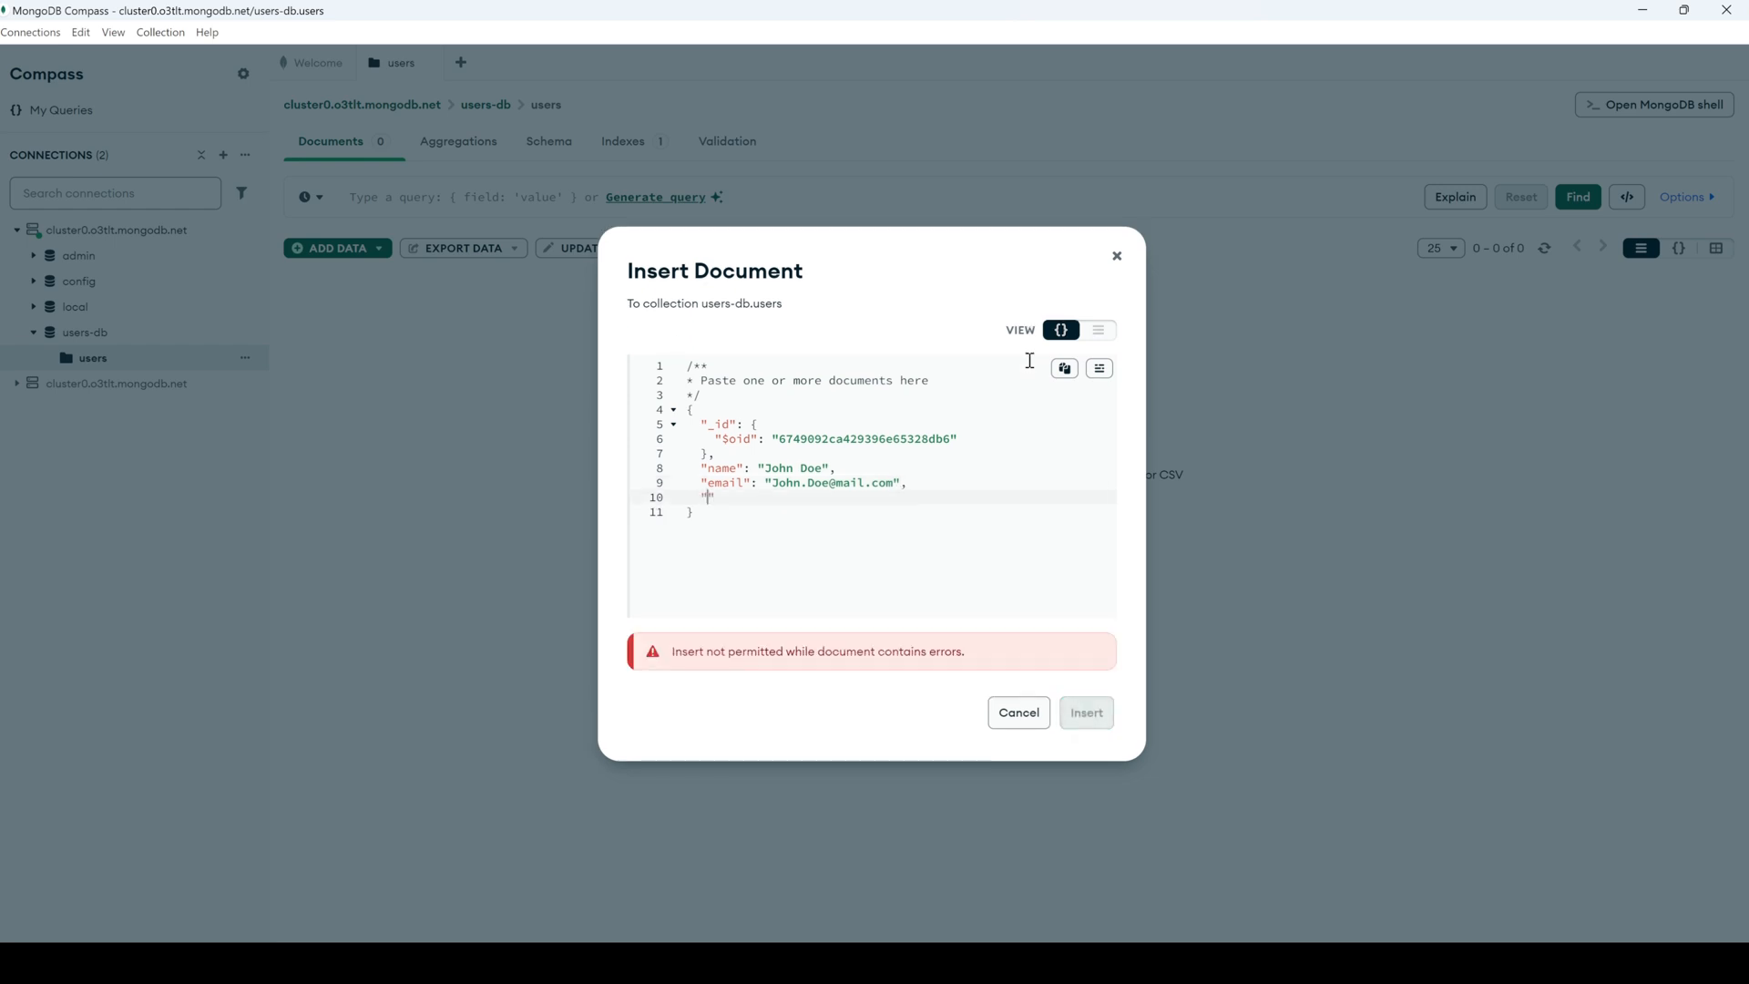
pyautogui.write('"phone": "12345489')
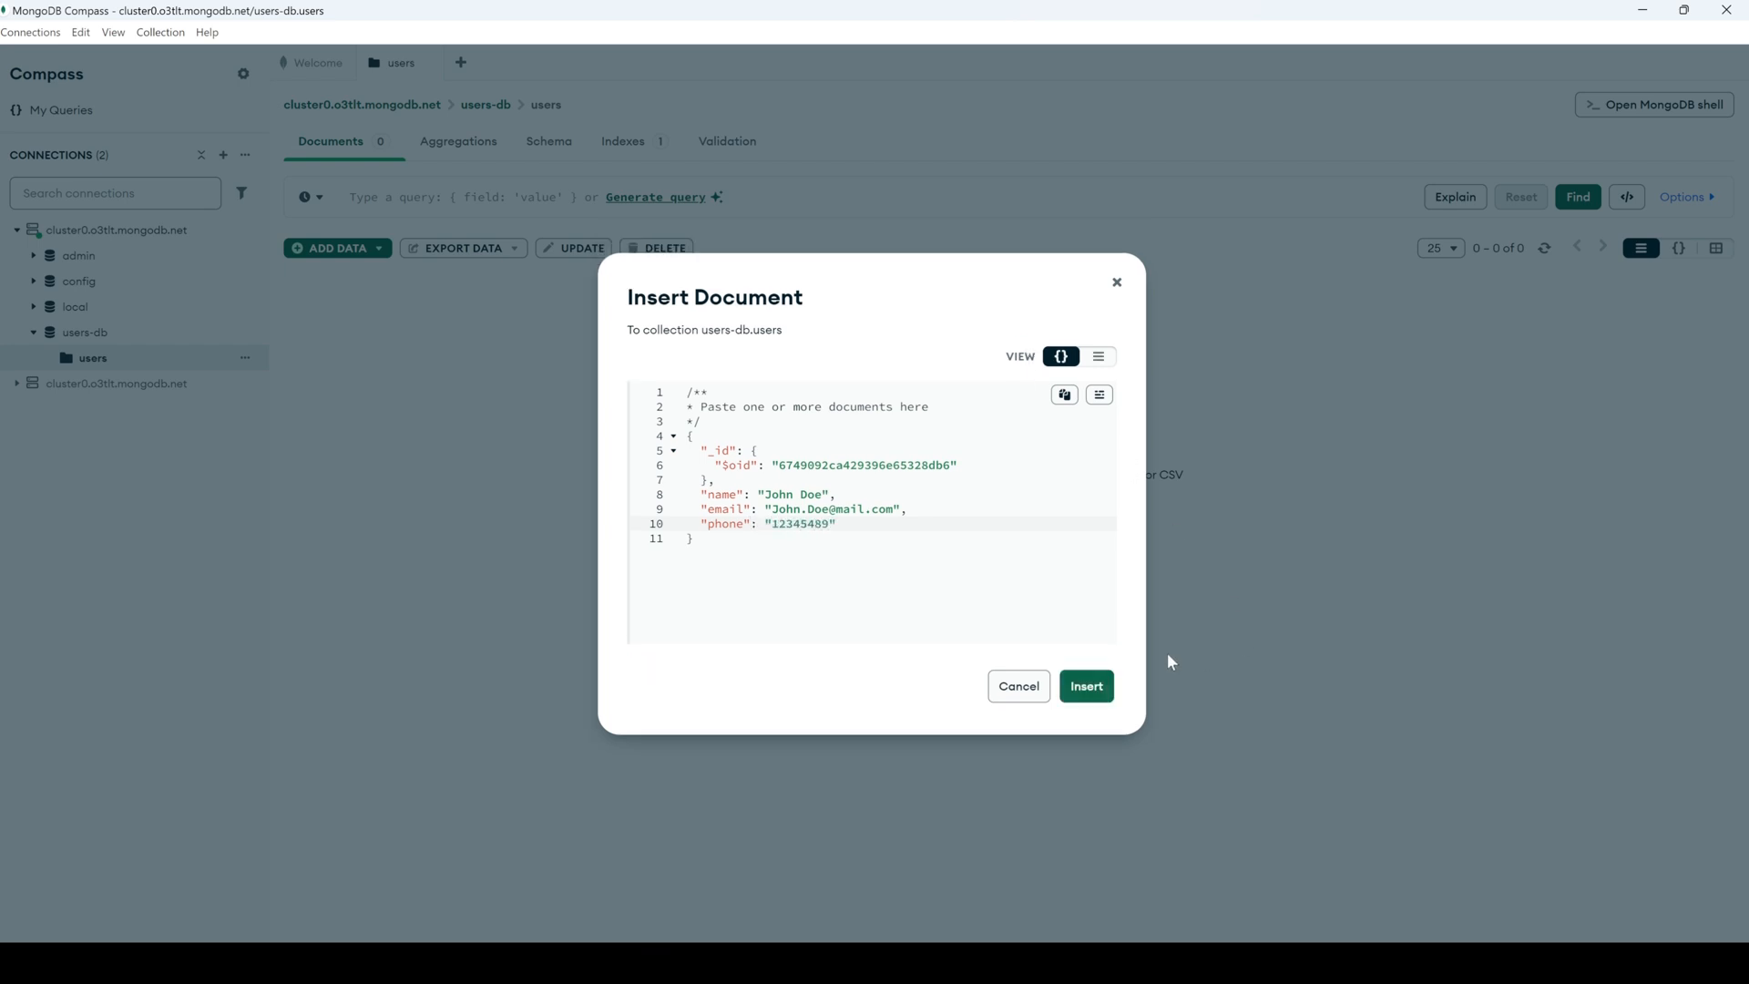
pyautogui.click(1087, 686)
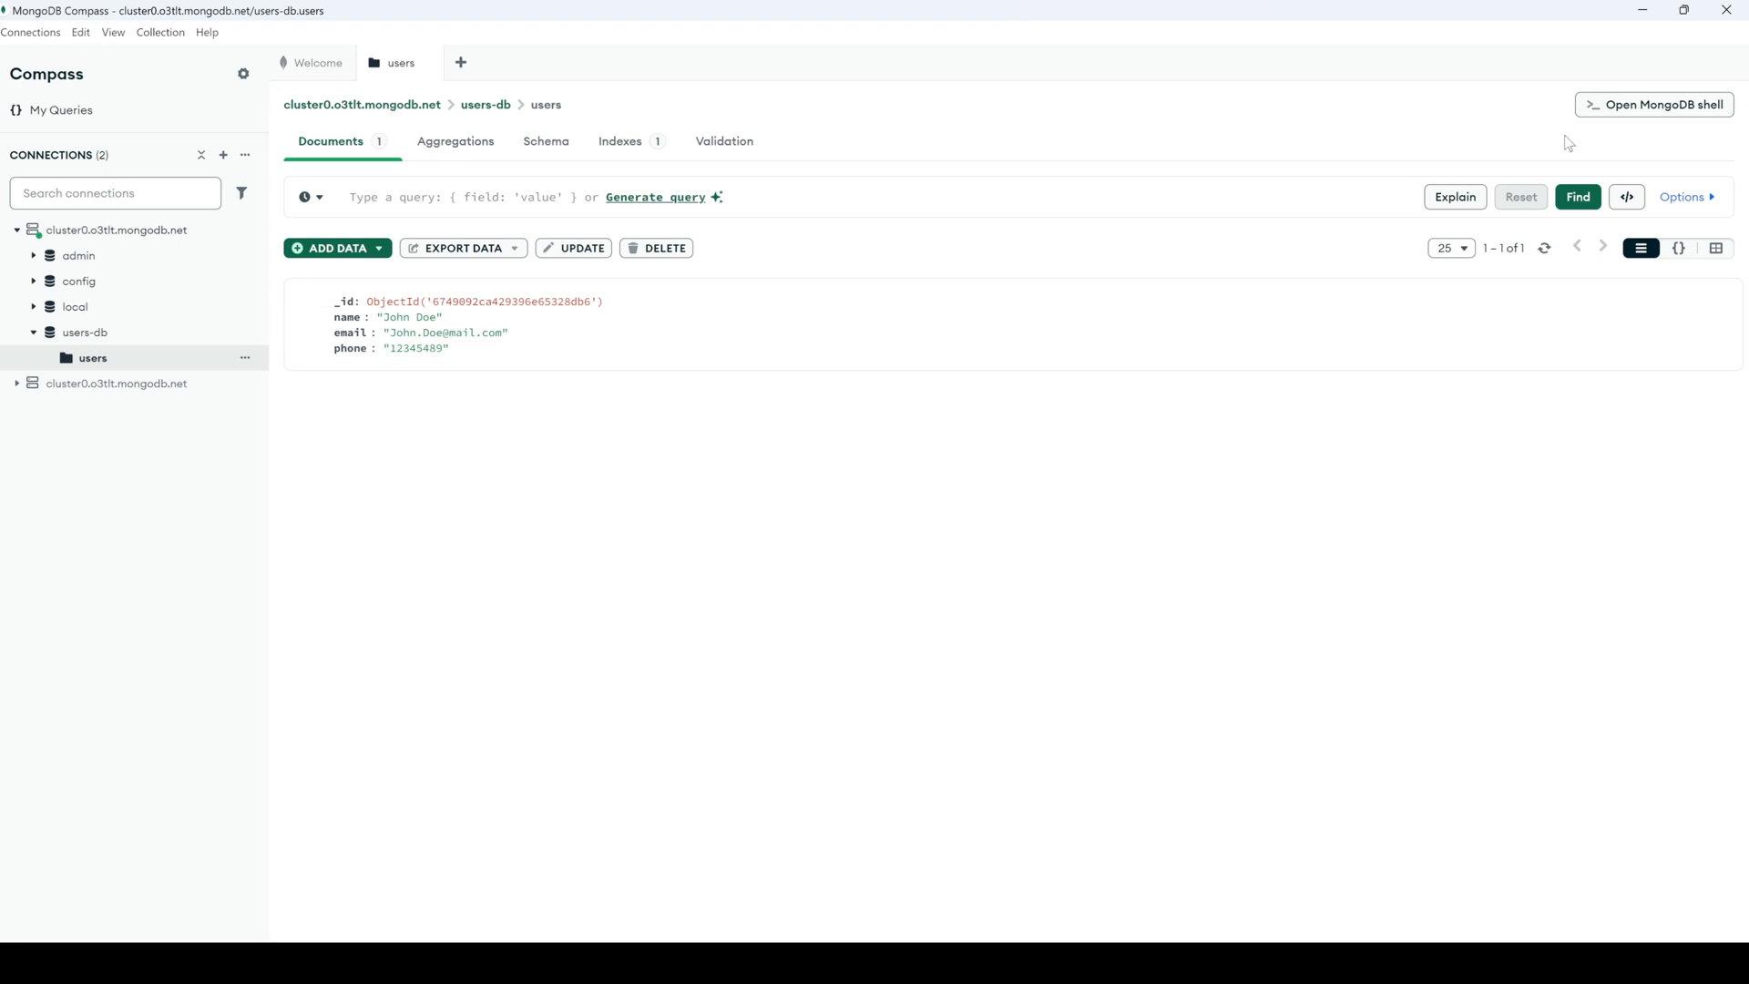
# - Switch back to Atlas and examine the users collection of users-db in Cluster0's collections
pyautogui.click(1642, 11)
pyautogui.click(377, 336)
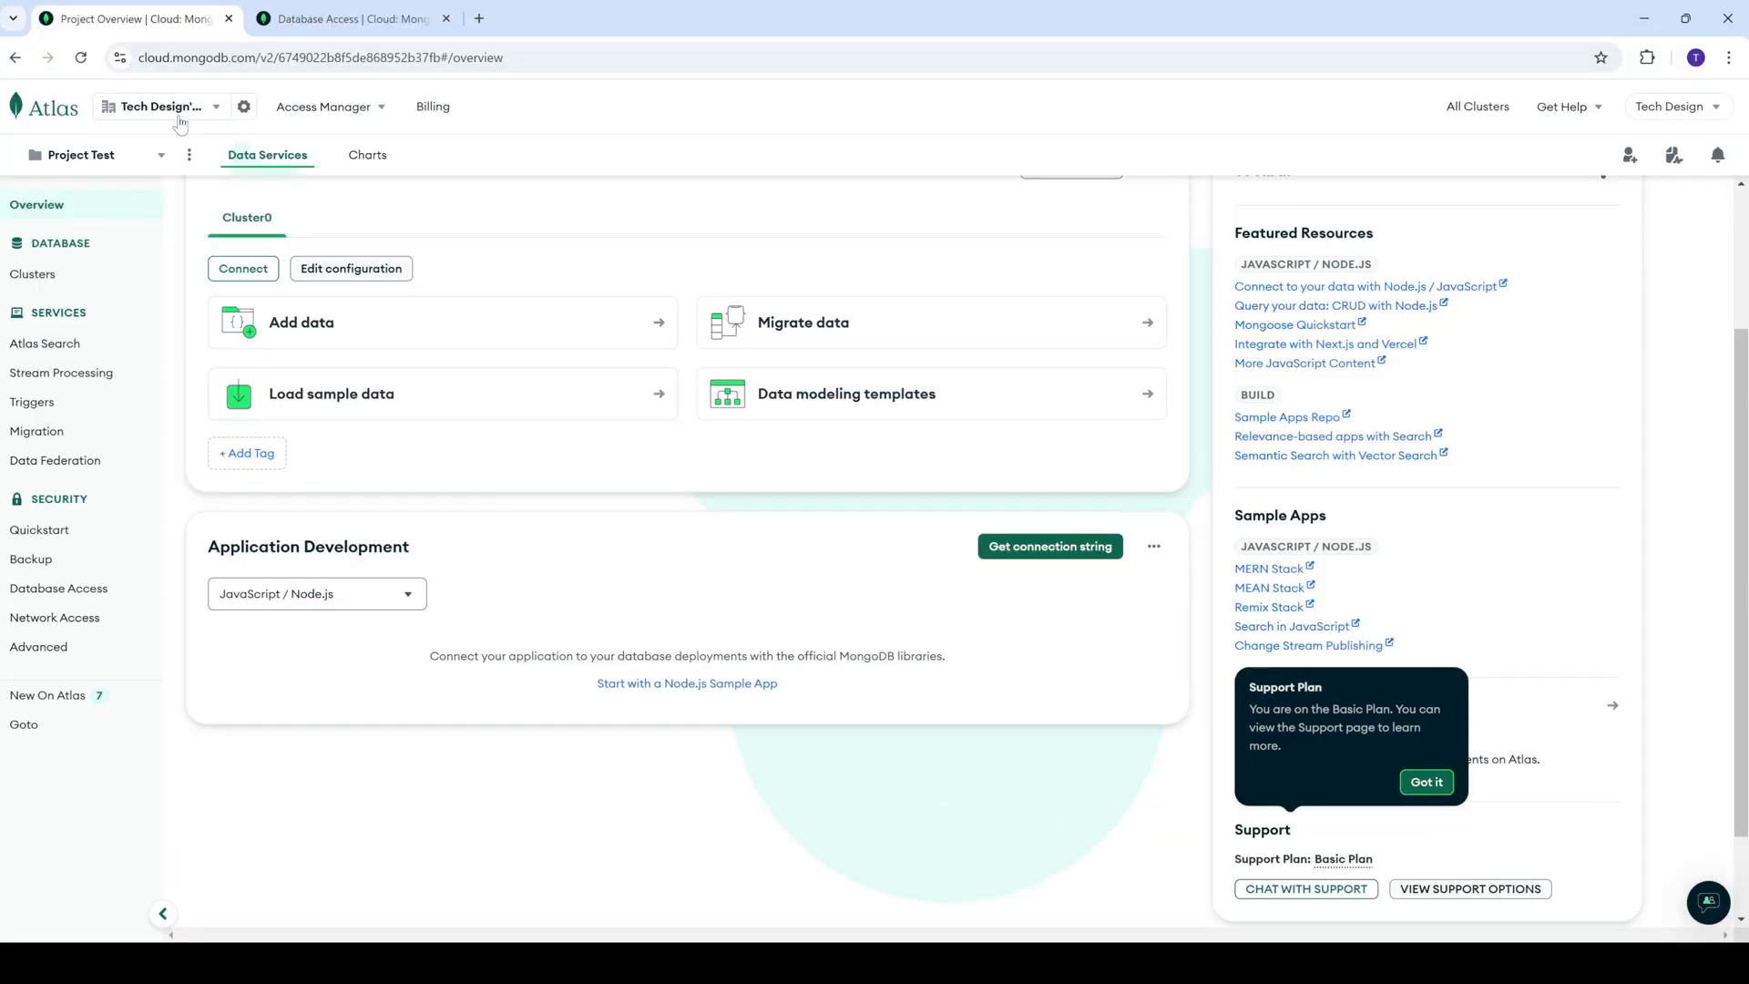
pyautogui.scroll(1, 315, 492)
pyautogui.scroll(2, 315, 492)
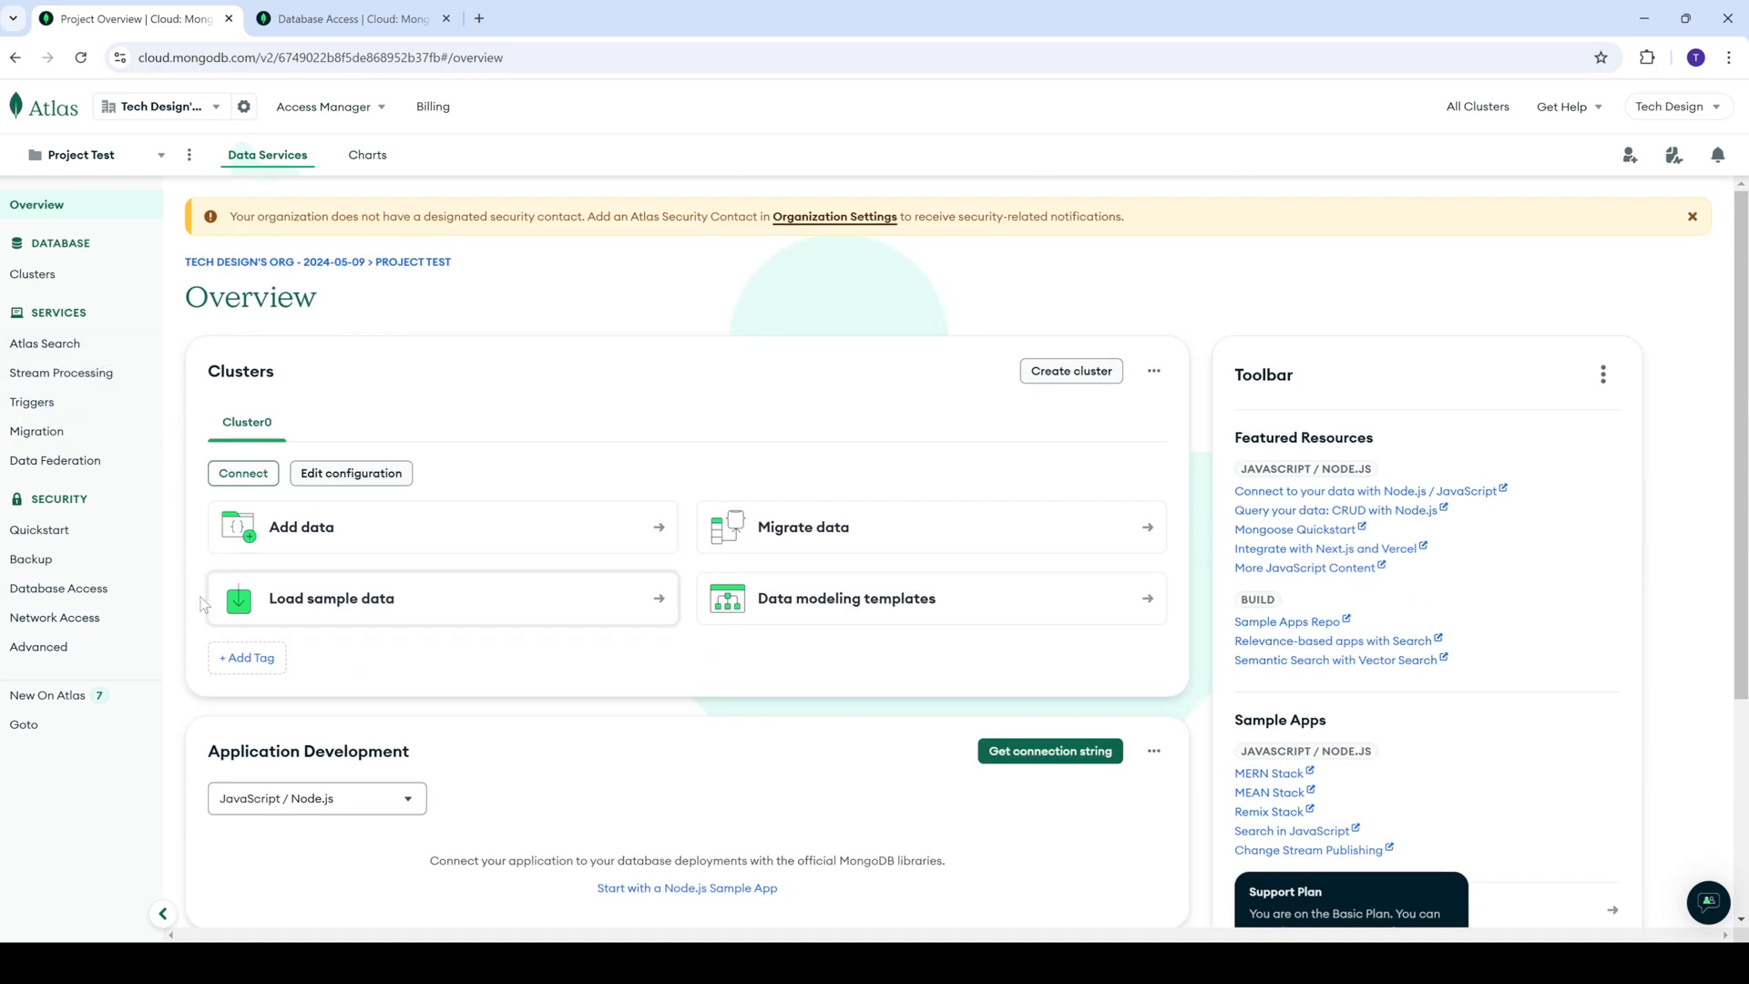
pyautogui.click(30, 277)
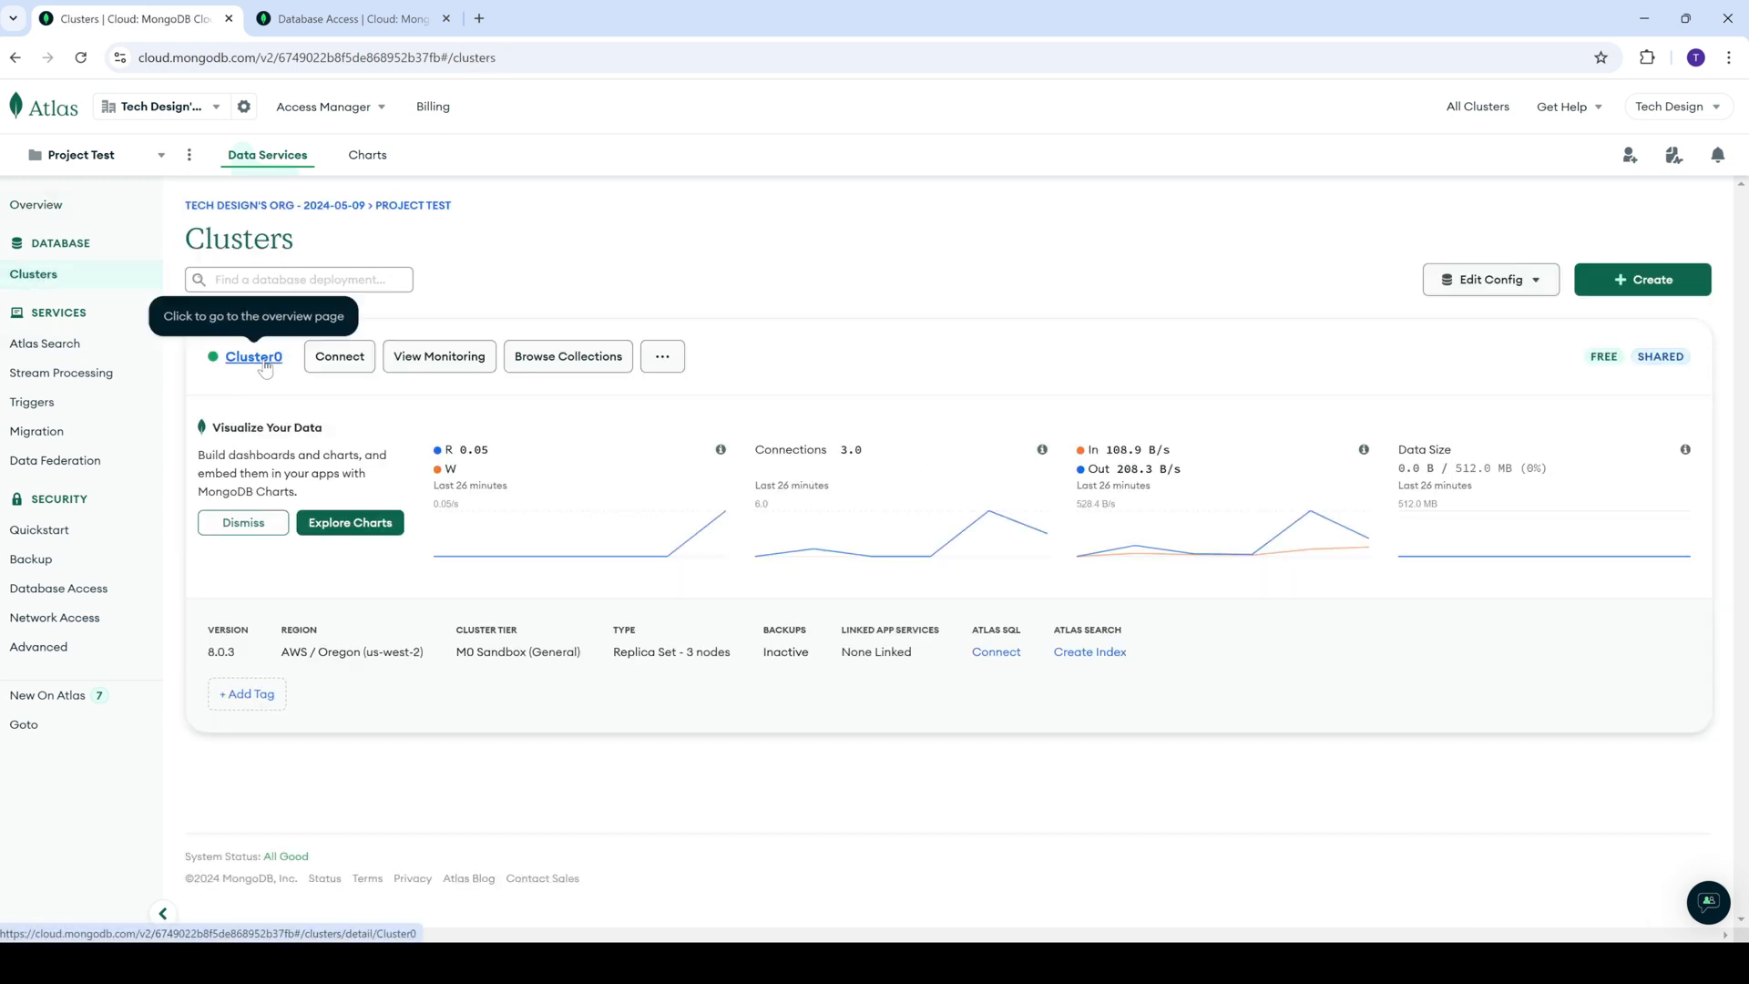
pyautogui.click(259, 360)
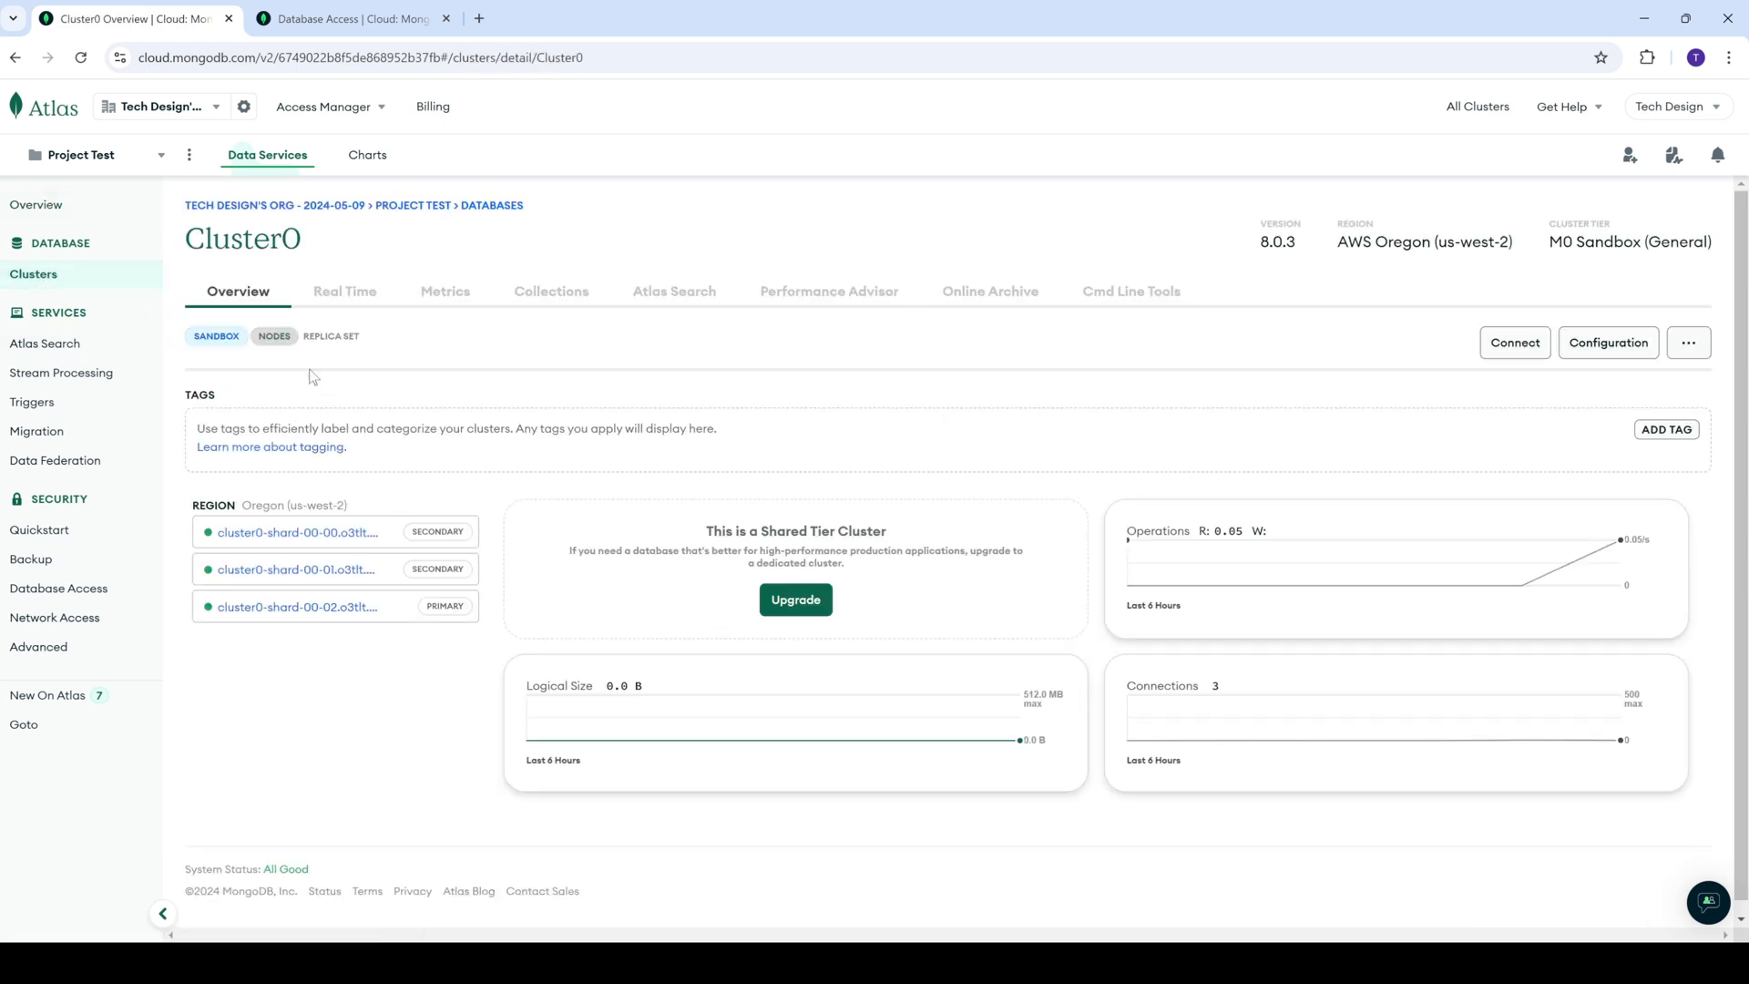
pyautogui.click(551, 291)
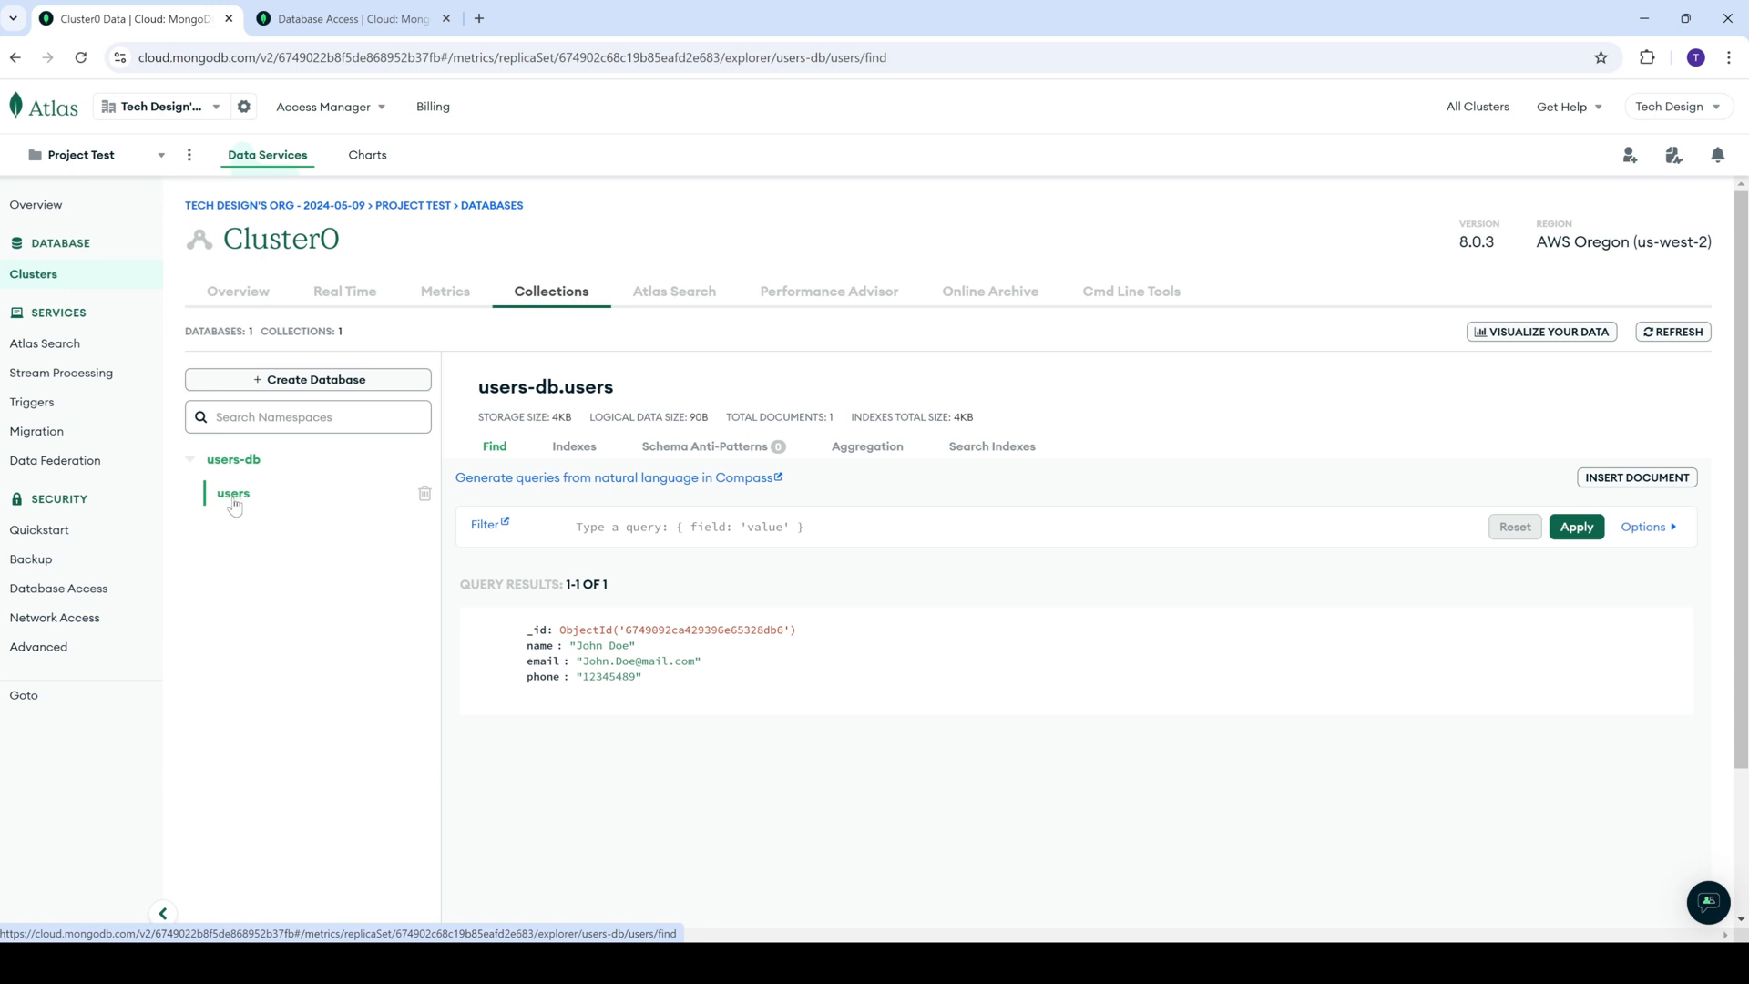
pyautogui.scroll(-1, 873, 580)
pyautogui.scroll(-2, 872, 579)
pyautogui.scroll(3, 586, 570)
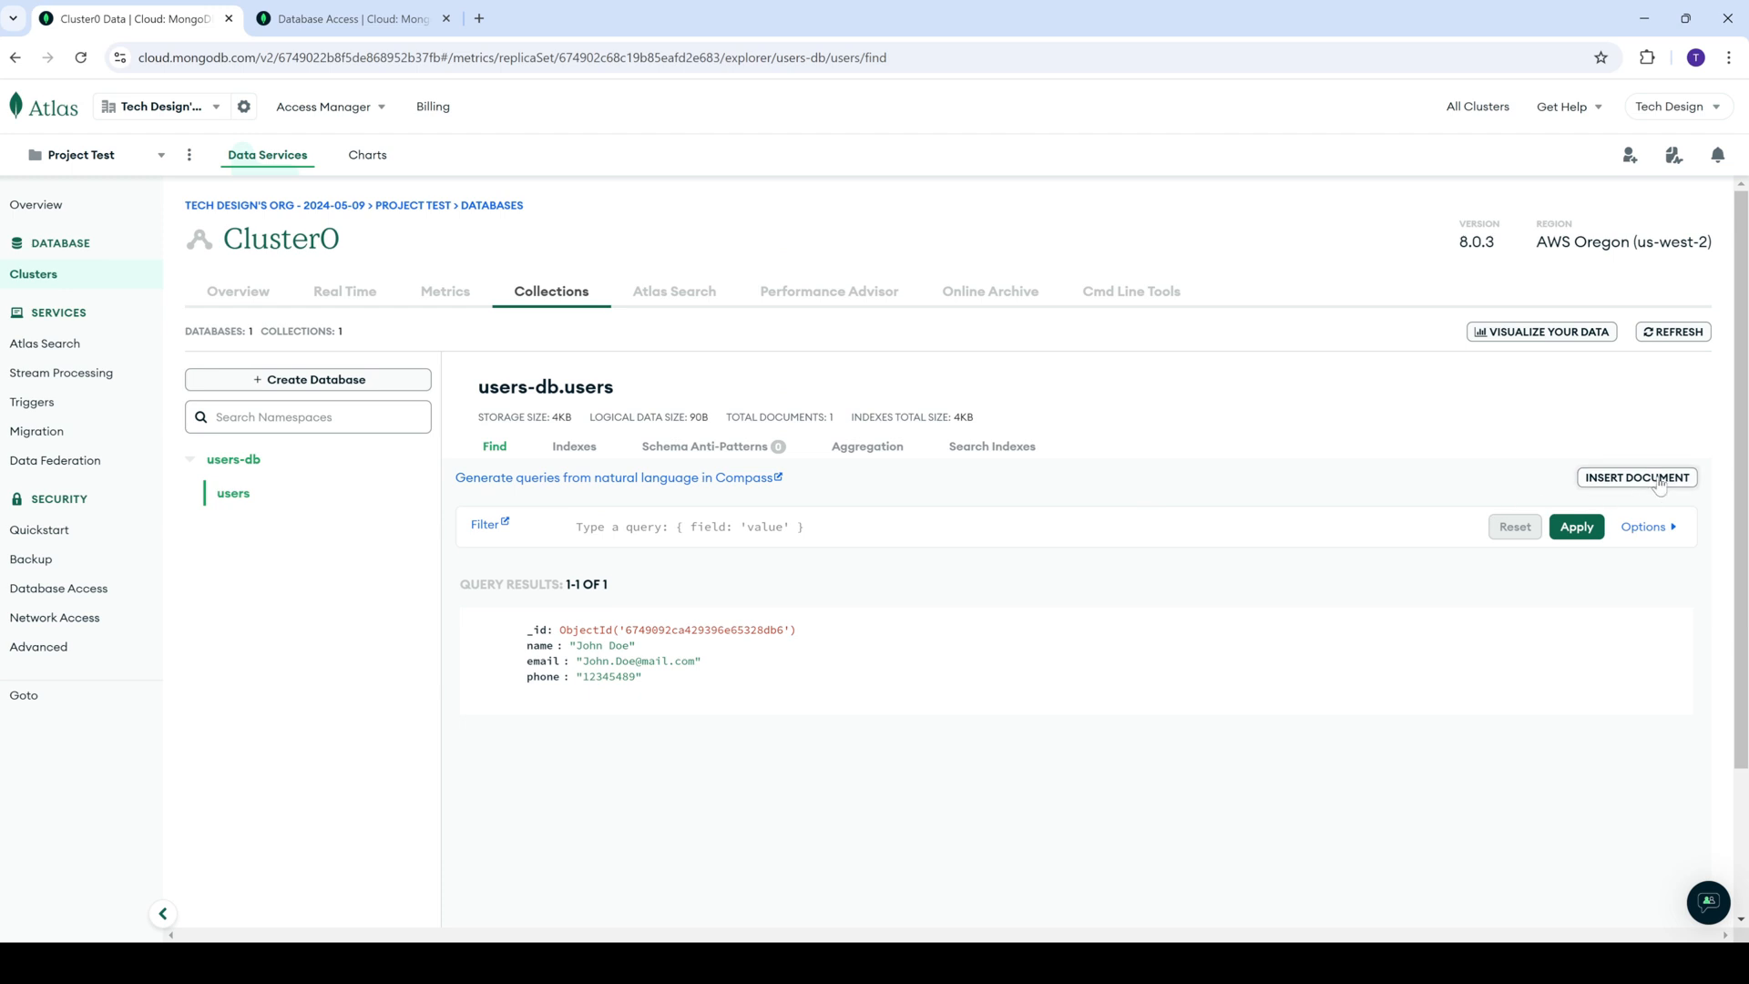
# - Query the users collection with a filter matching the name field to the inserted person's full name
pyautogui.click(653, 529)
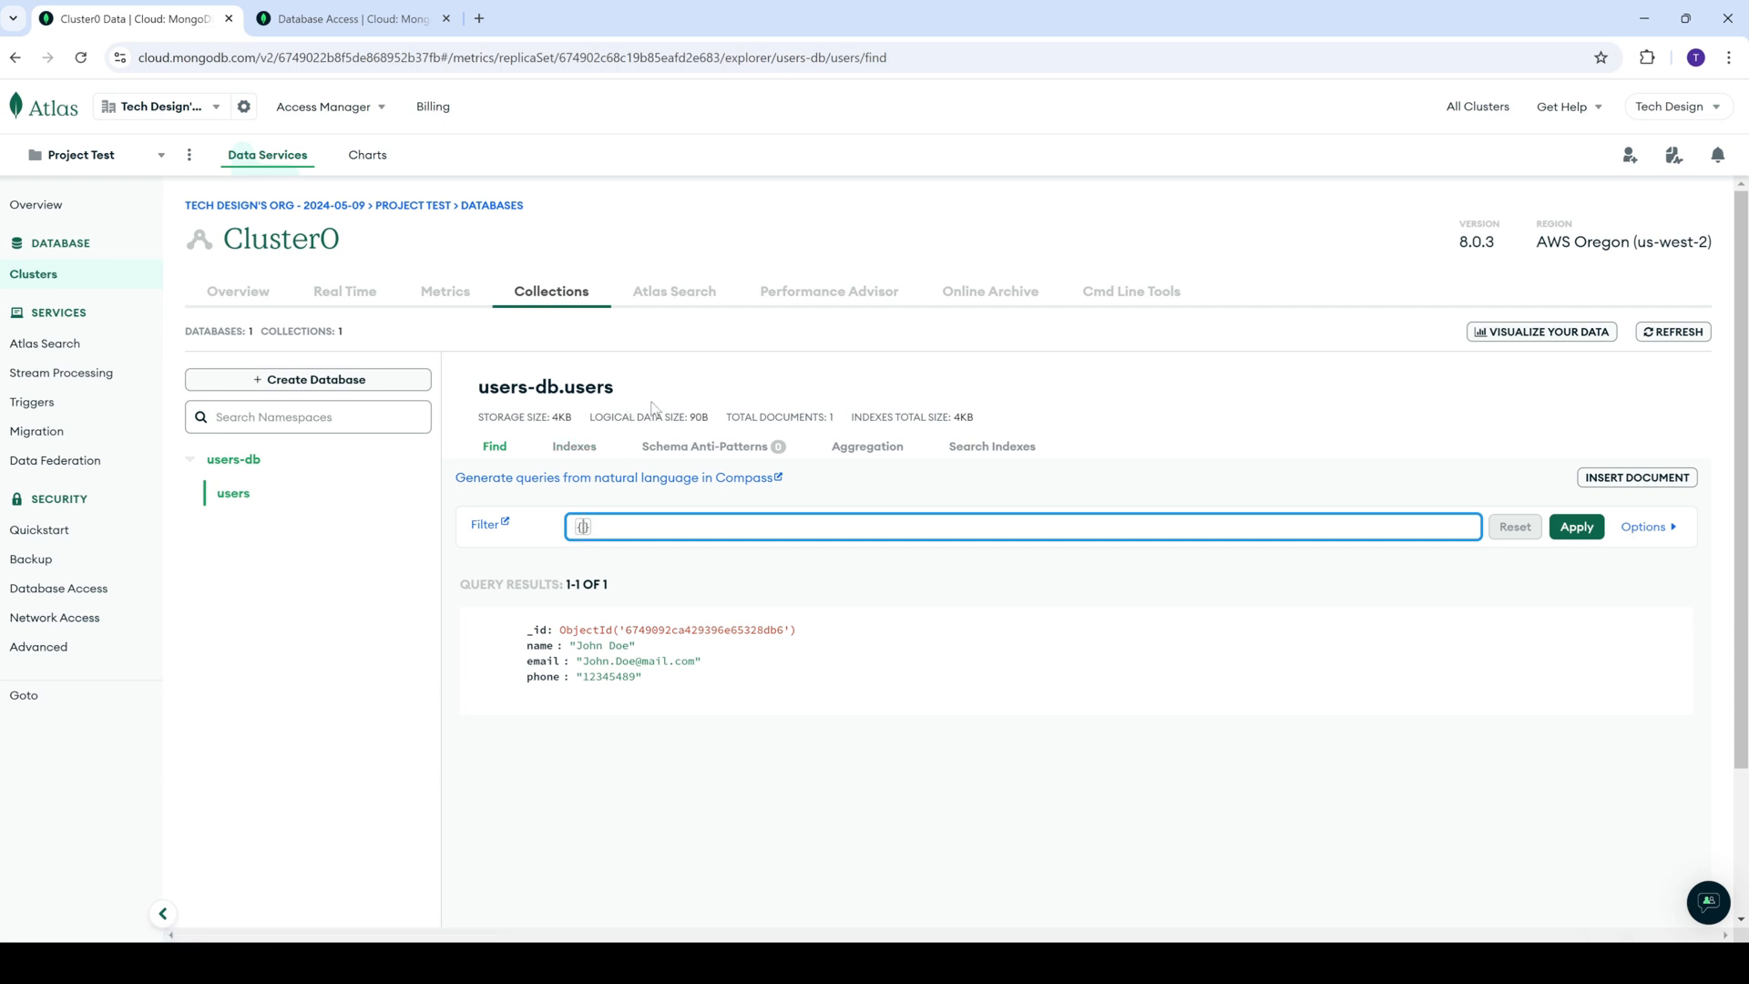
pyautogui.write('name: "')
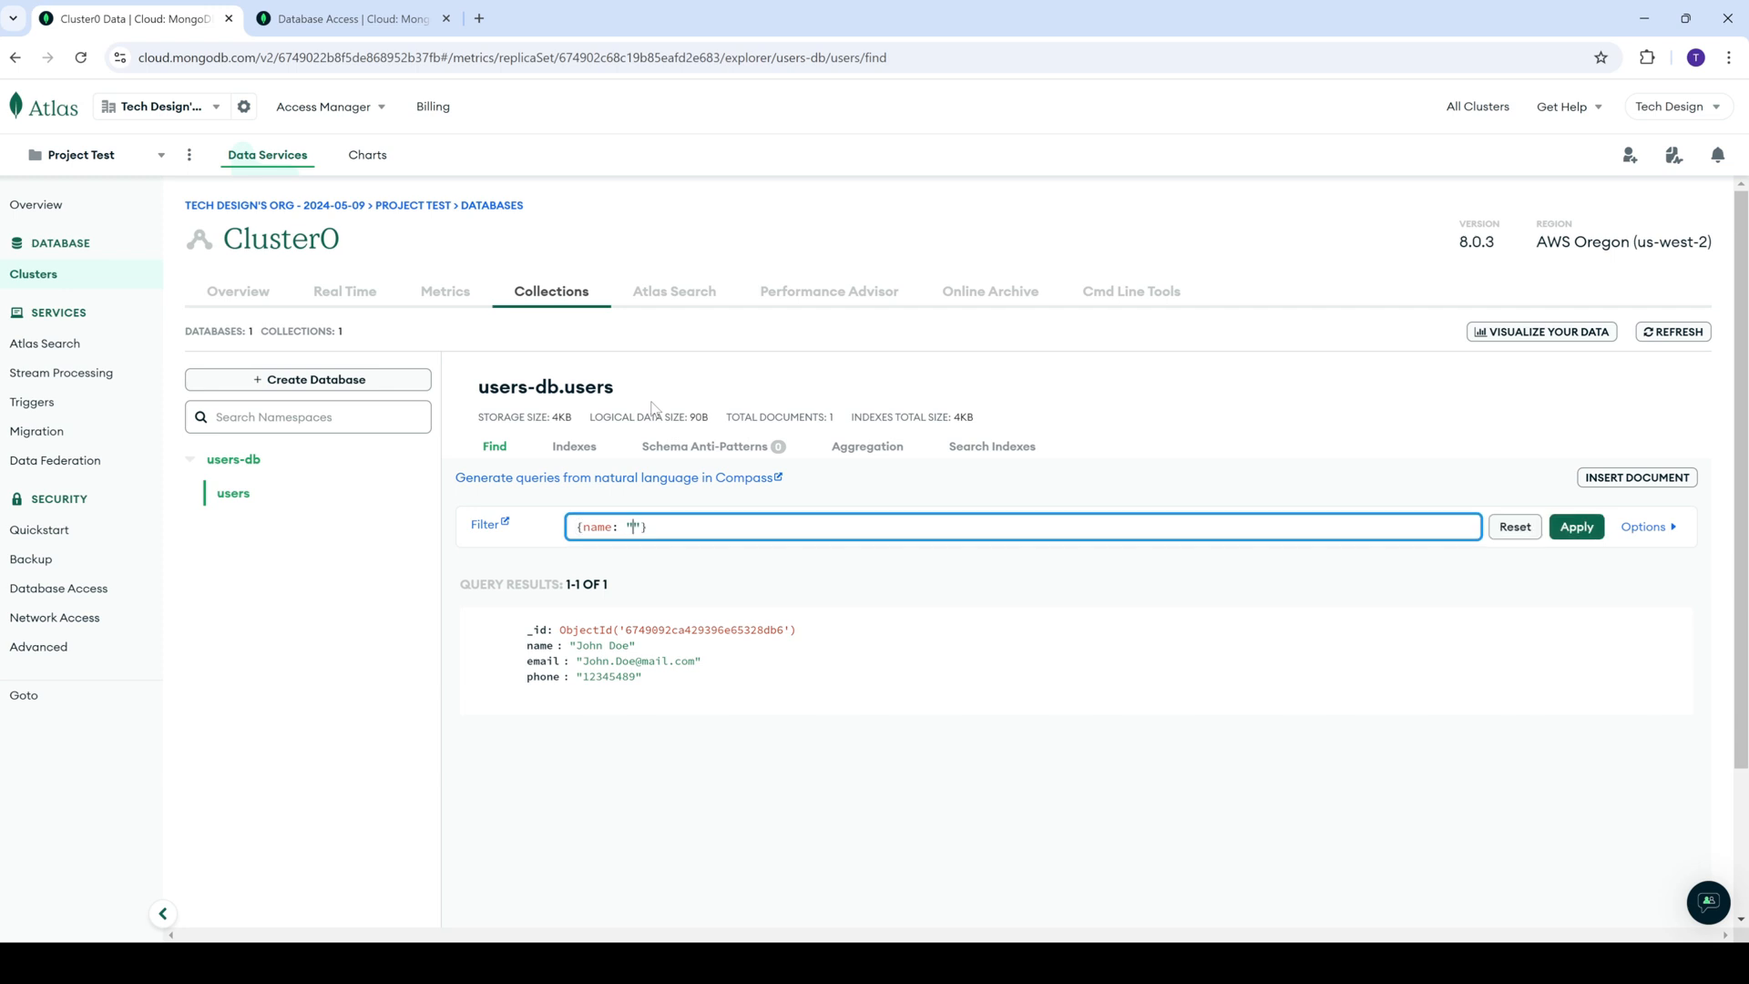
pyautogui.write('Jphn D')
pyautogui.press('BackSpace')
pyautogui.press('BackSpace')
pyautogui.press('BackSpace')
pyautogui.press('BackSpace')
pyautogui.press('BackSpace')
pyautogui.press('BackSpace')
pyautogui.write('John Doe')
pyautogui.click(1579, 528)
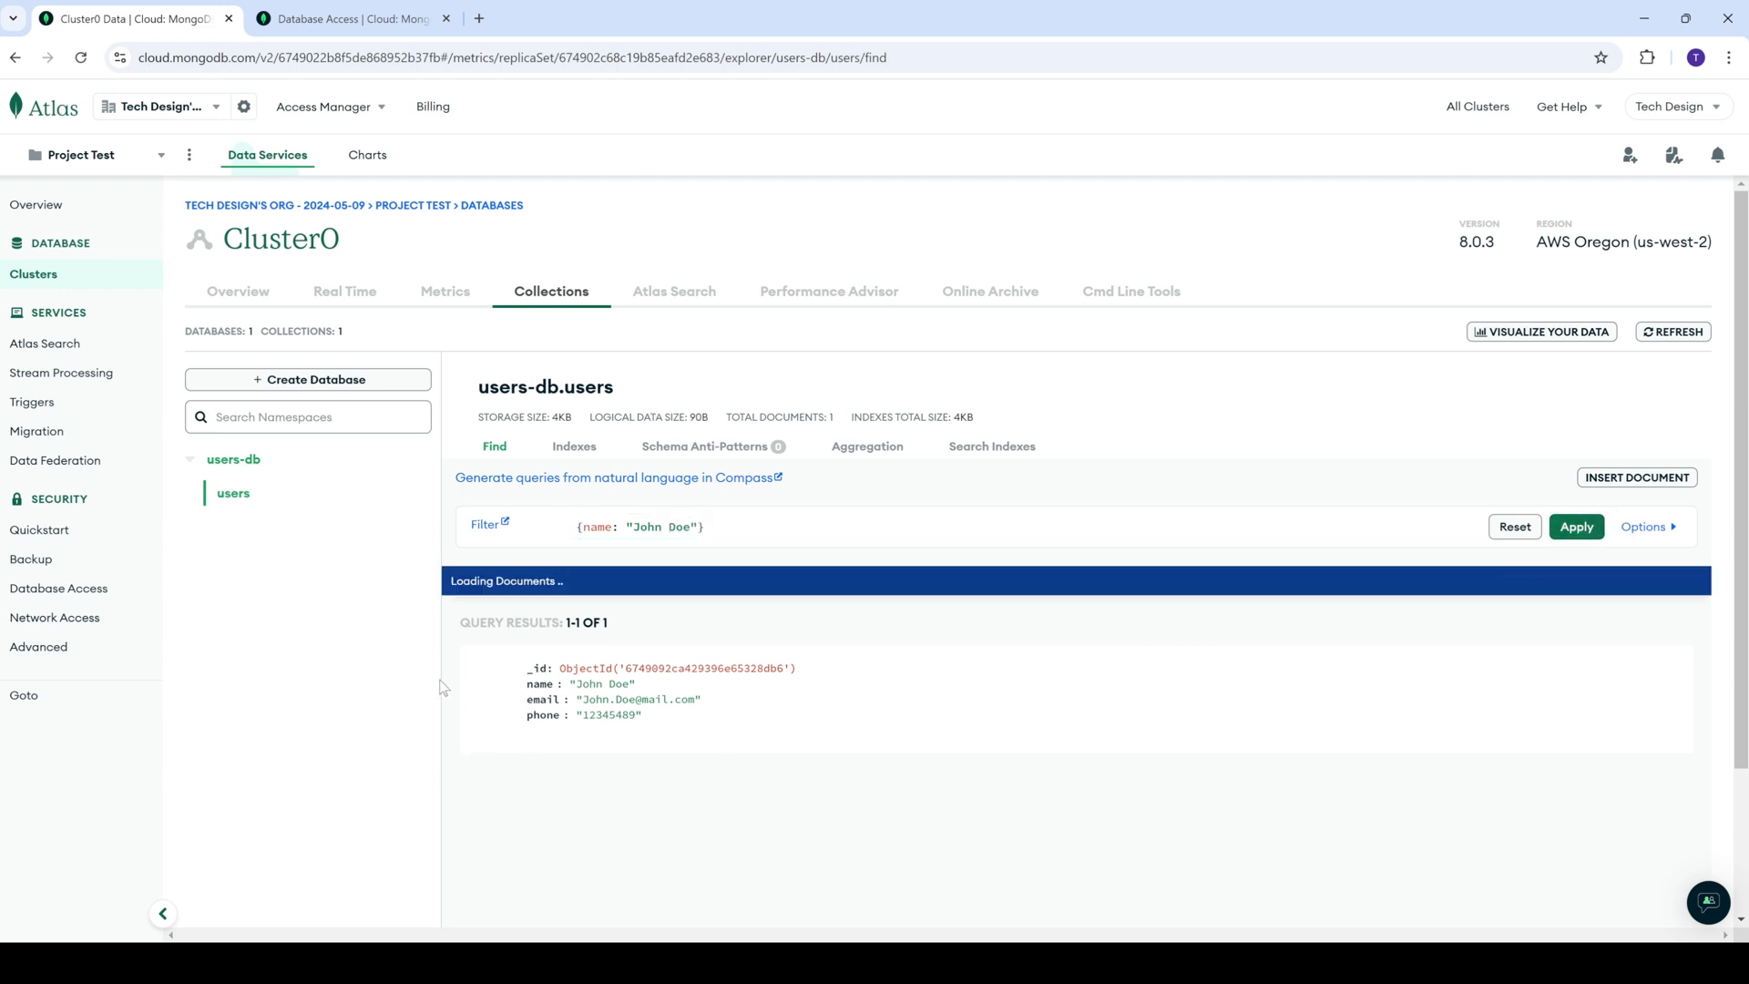
# - Append " er" to the name value in the filter and run the query again
pyautogui.click(691, 526)
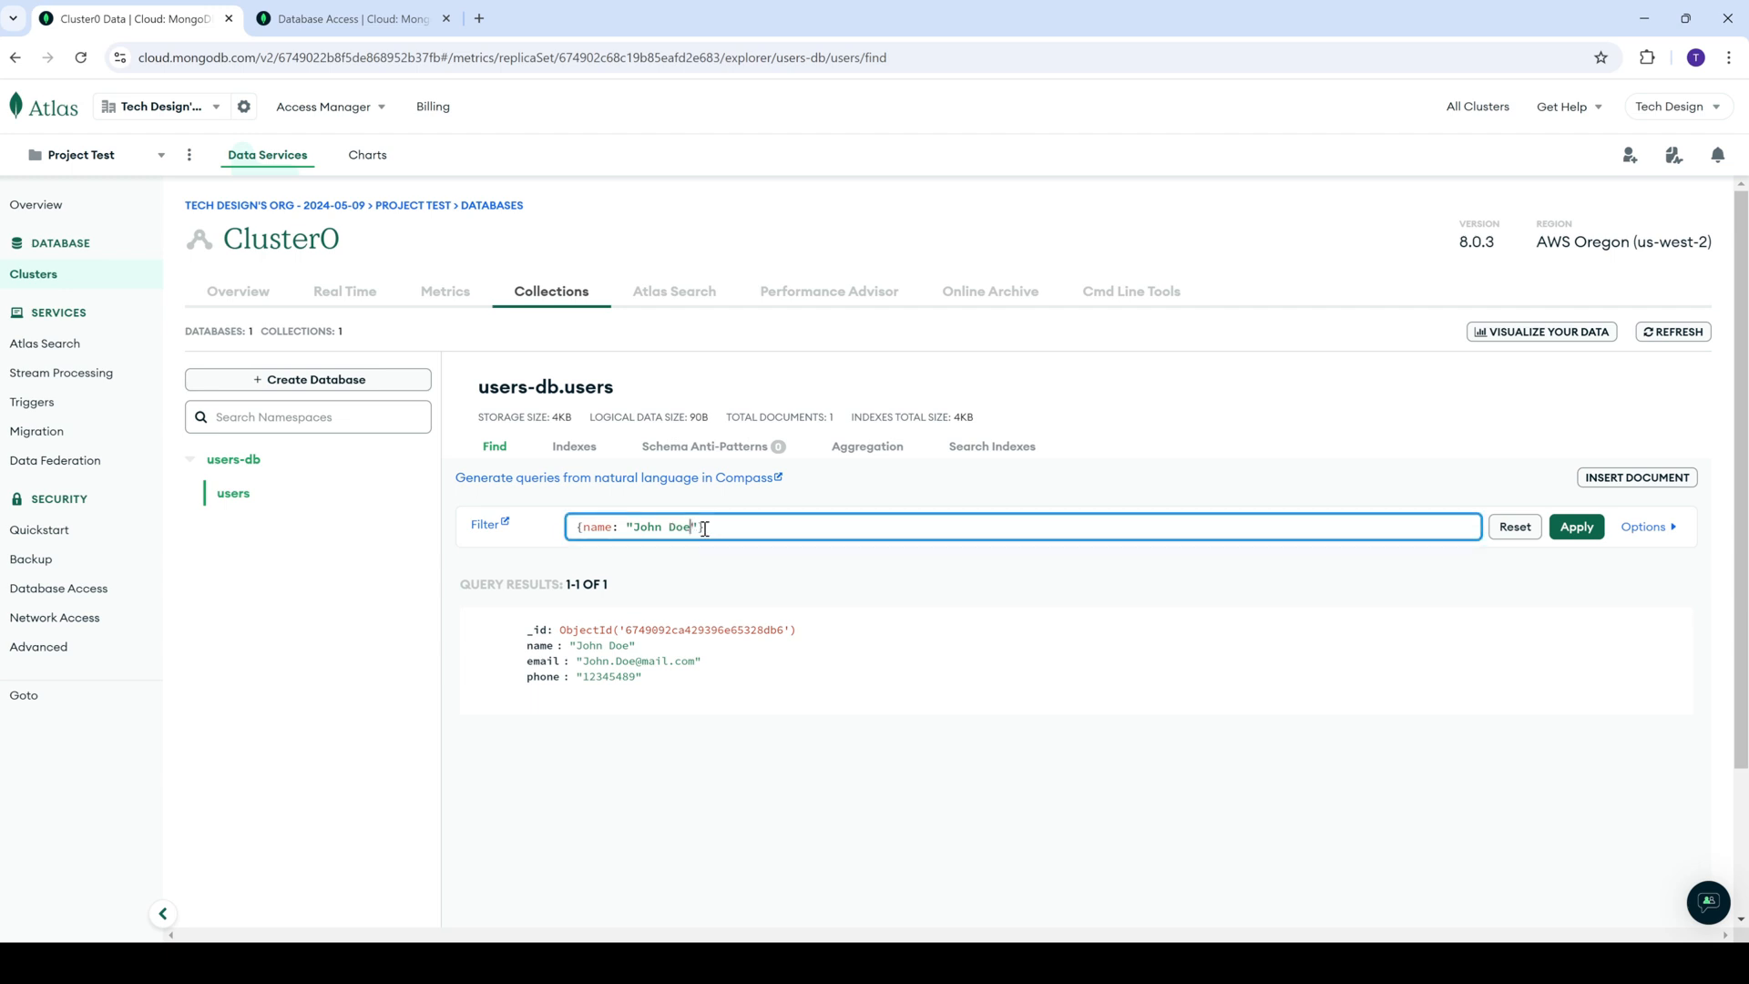
pyautogui.write('er')
pyautogui.click(1575, 532)
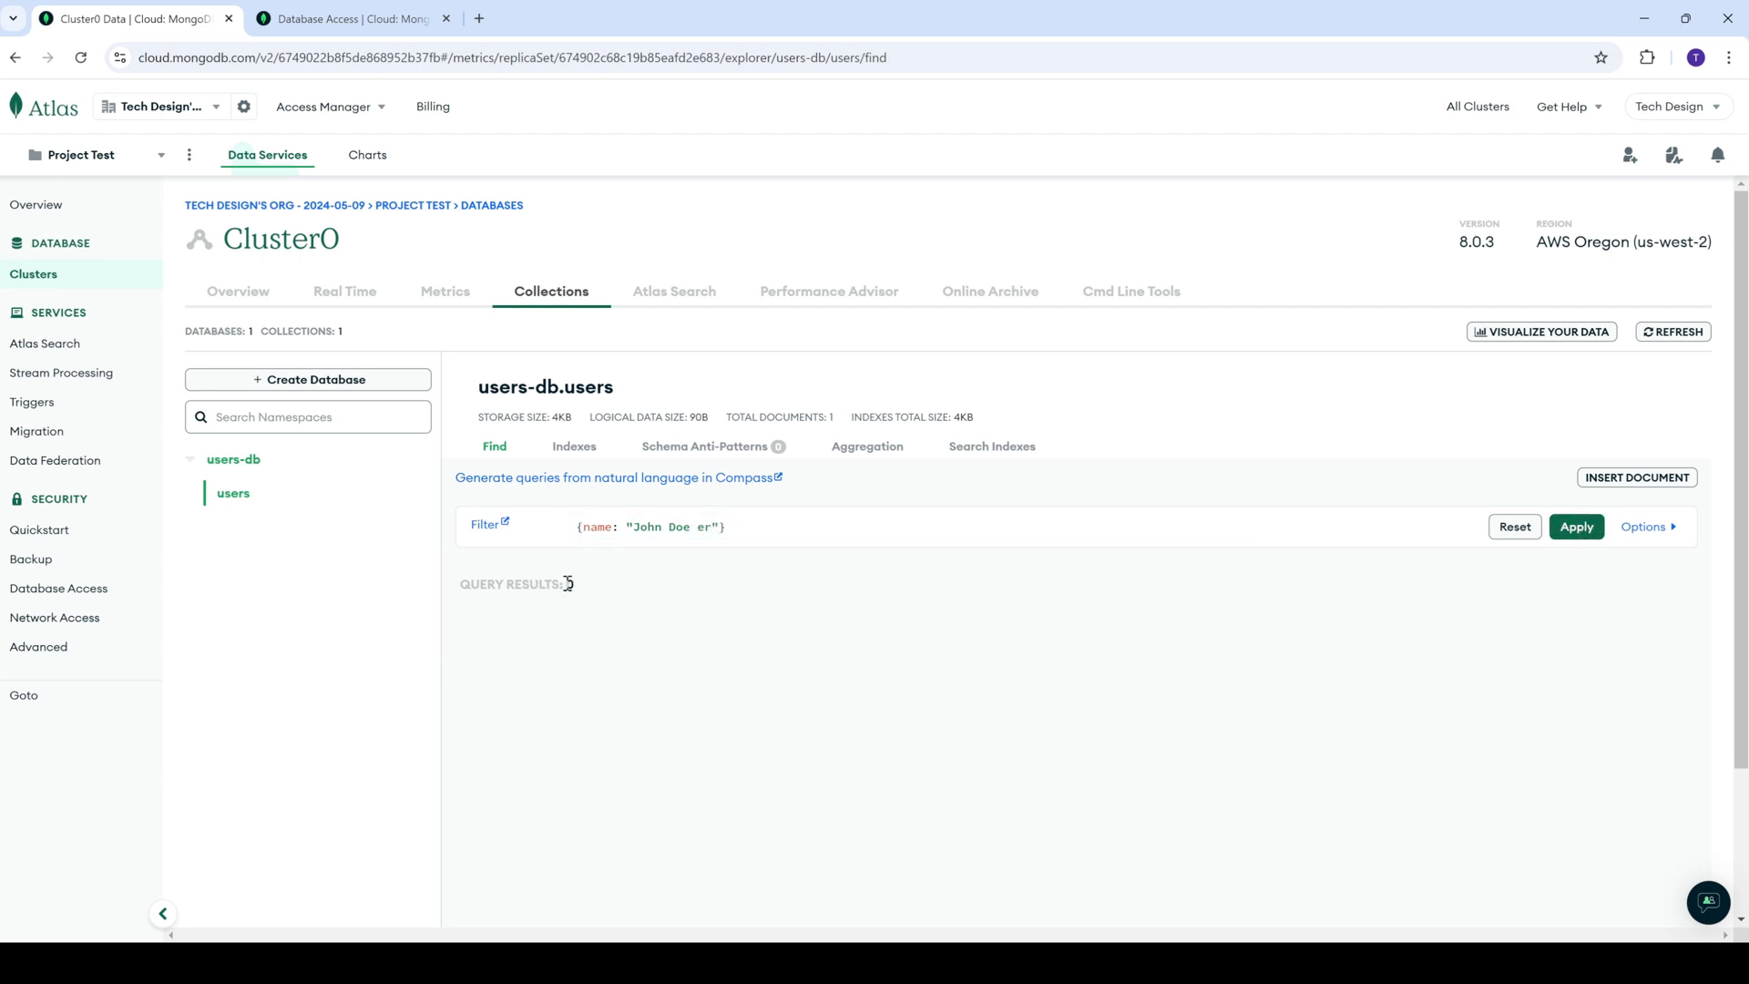
# - Remove the appended " er" from the filter's name value and select the whole query
pyautogui.click(715, 525)
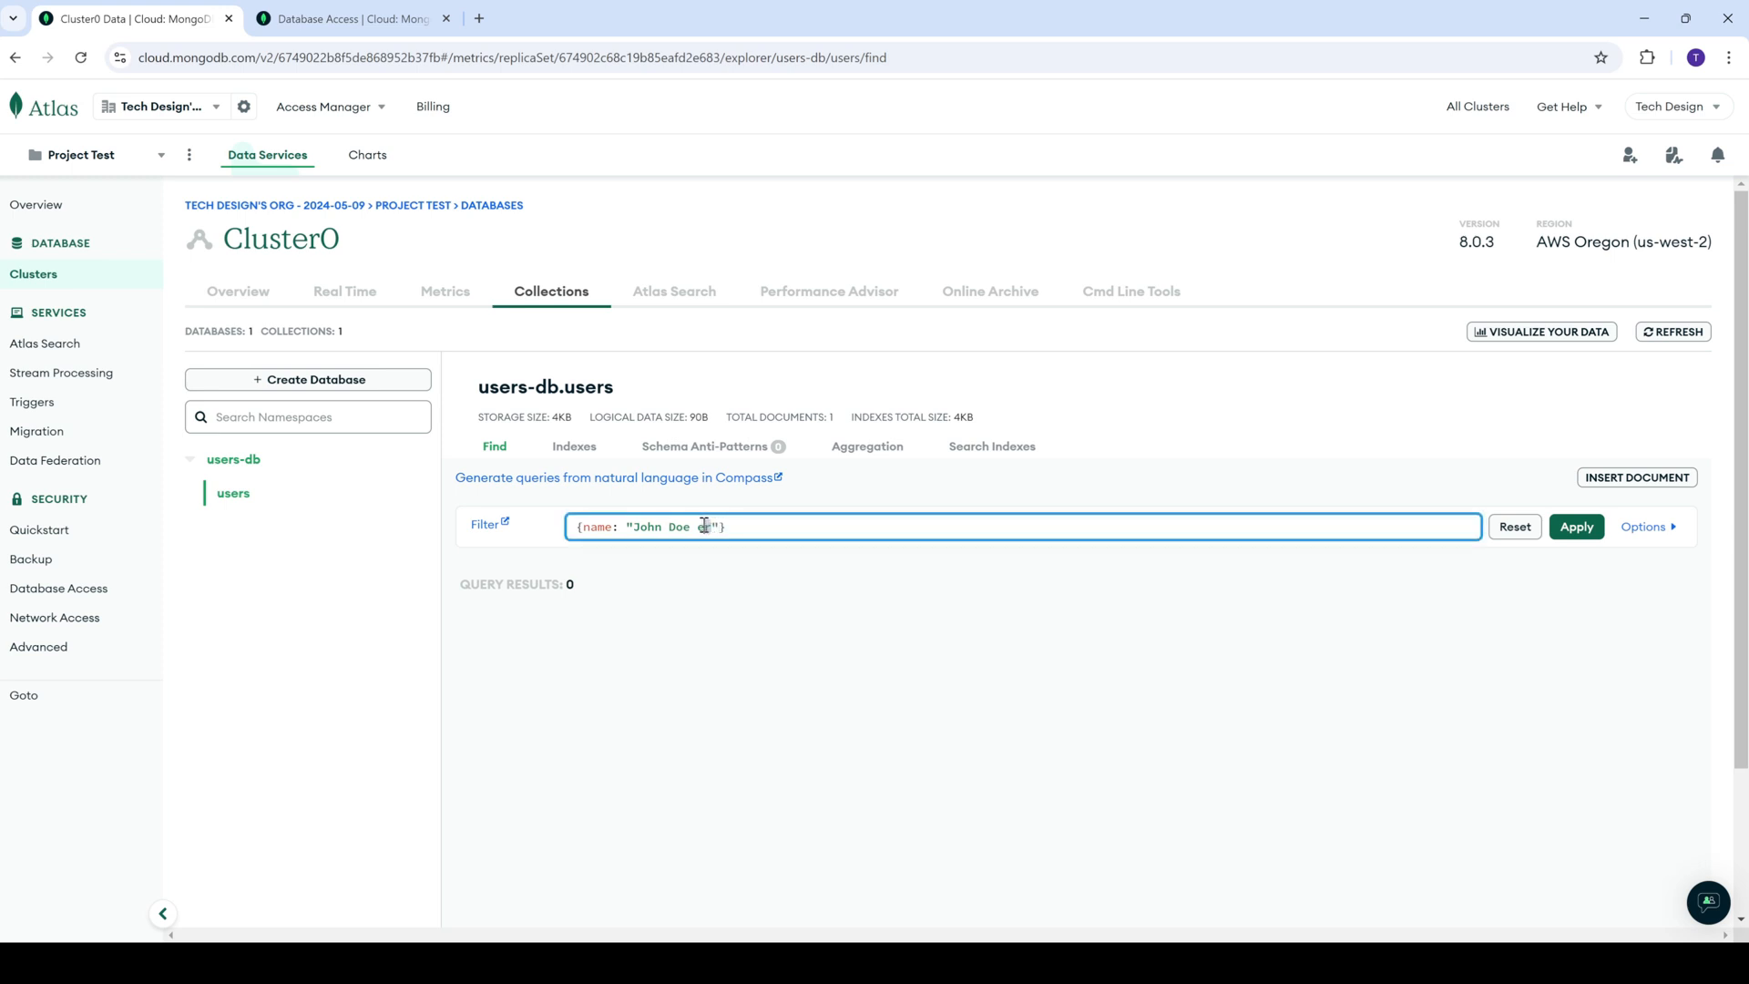
pyautogui.press('BackSpace')
pyautogui.hotkey('ctrl', 'a')
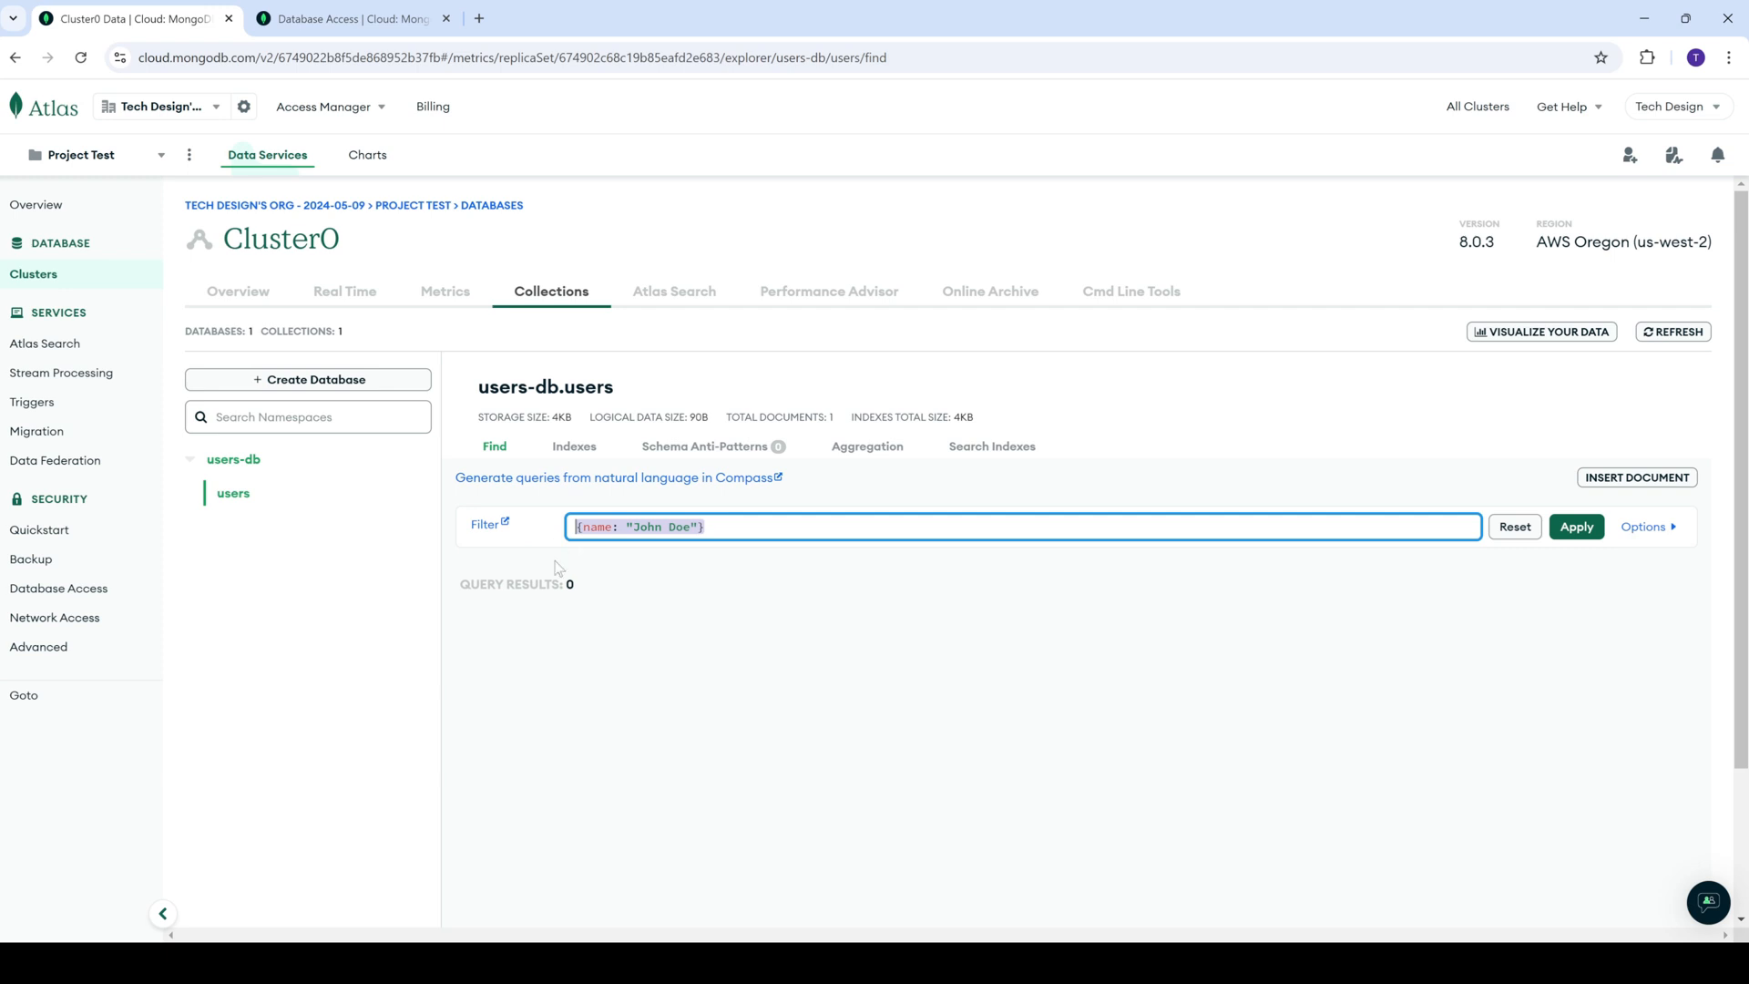